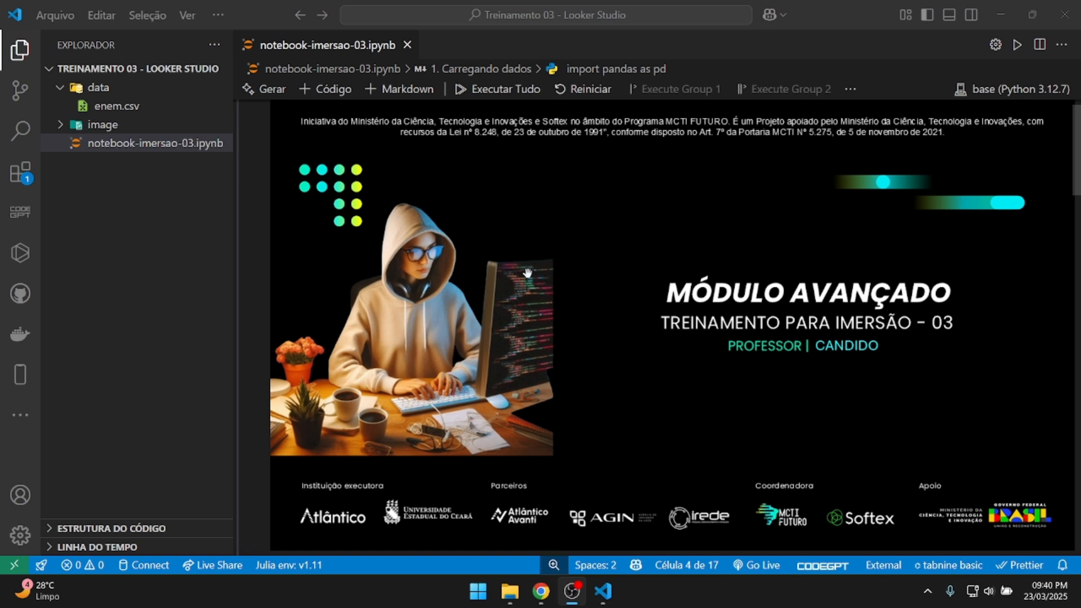
Run the section 1 import pandas cell to load data/enem.csv into a DataFrame.
scroll(527, 273, down, 3)
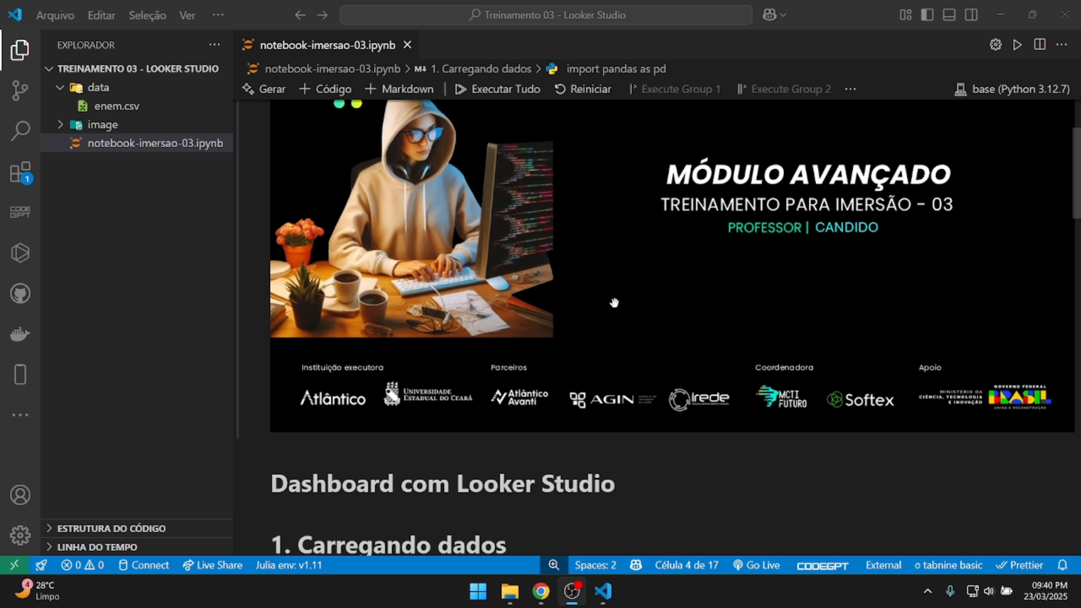
scroll(614, 303, down, 1)
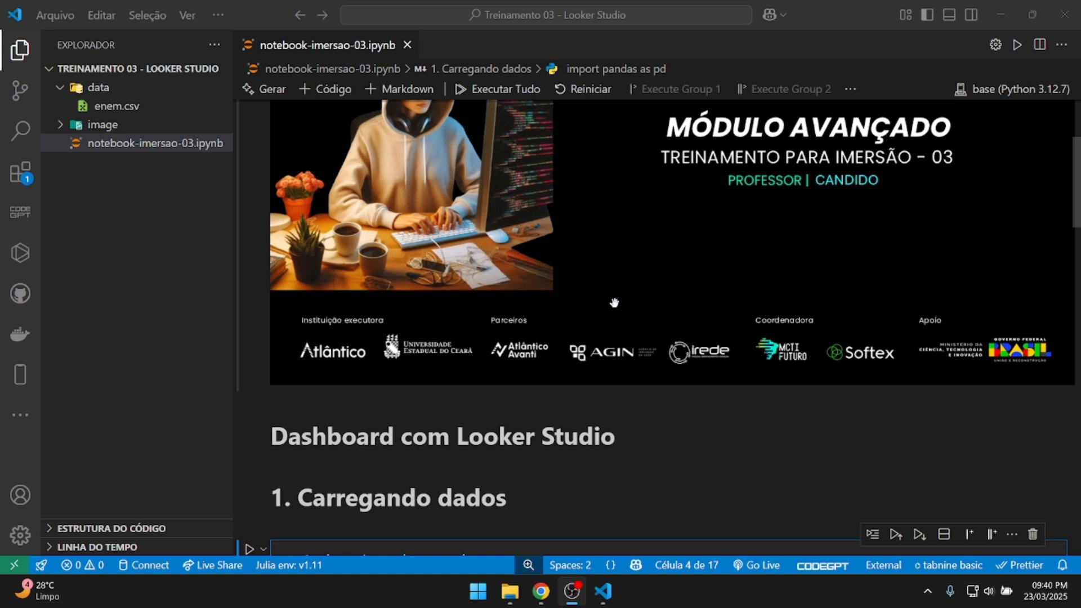
scroll(614, 303, down, 5)
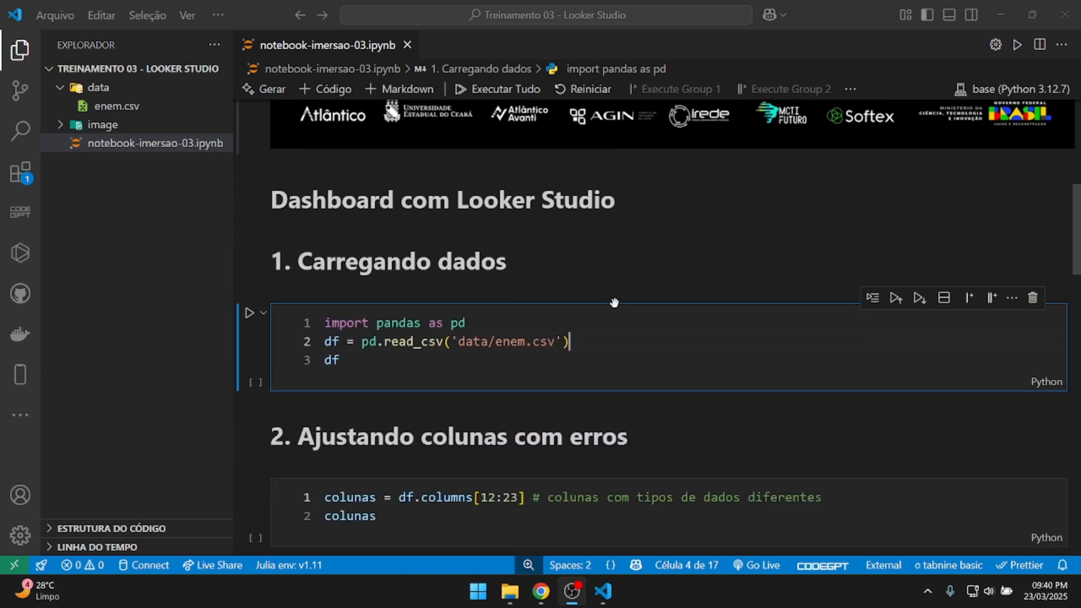
scroll(615, 303, down, 2)
click(398, 289)
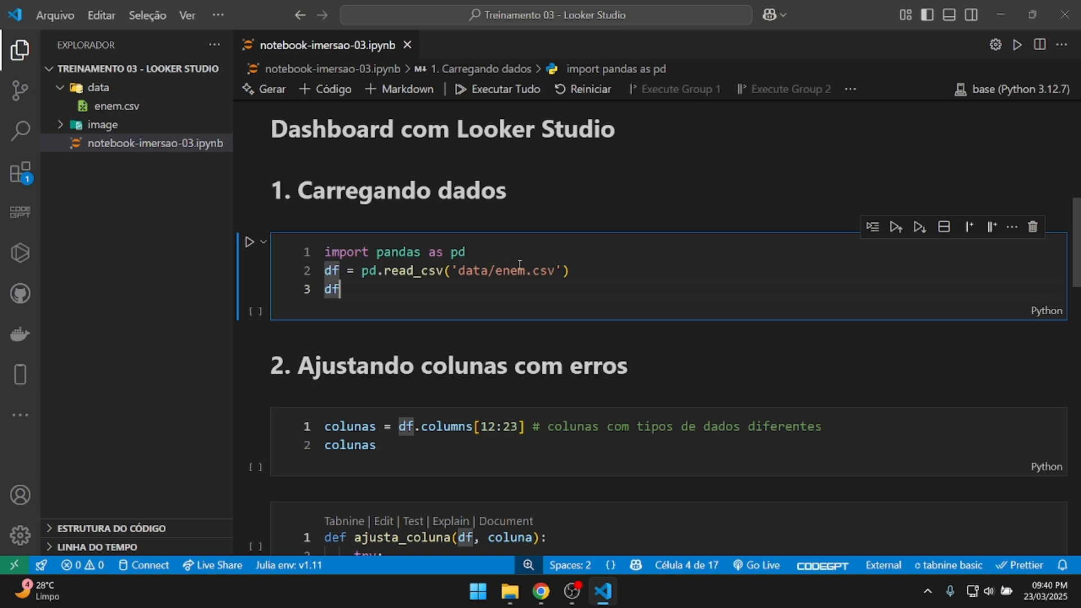
click(249, 242)
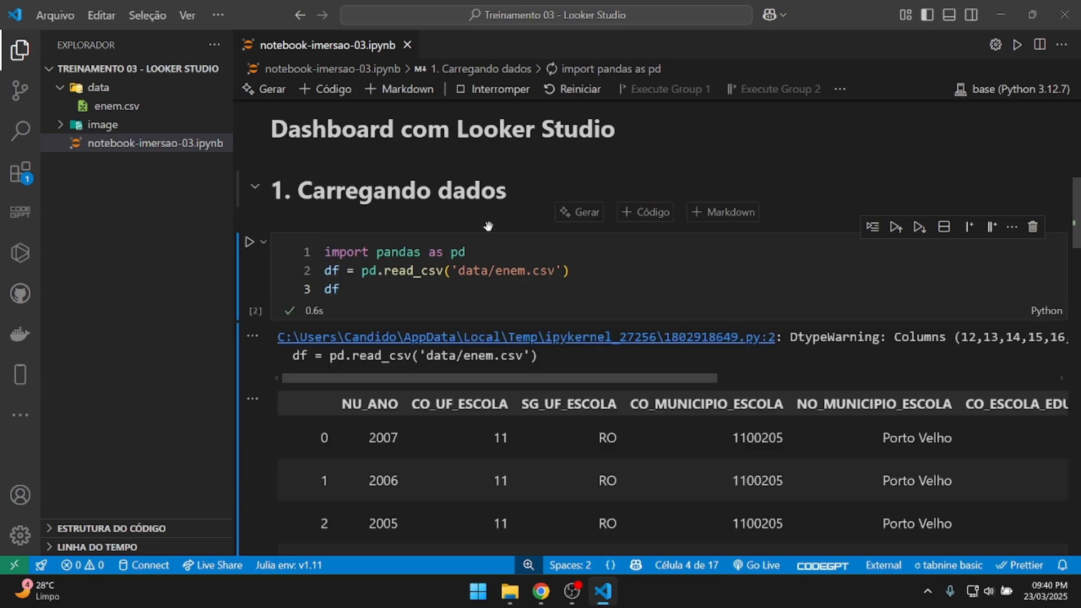
scroll(488, 225, down, 8)
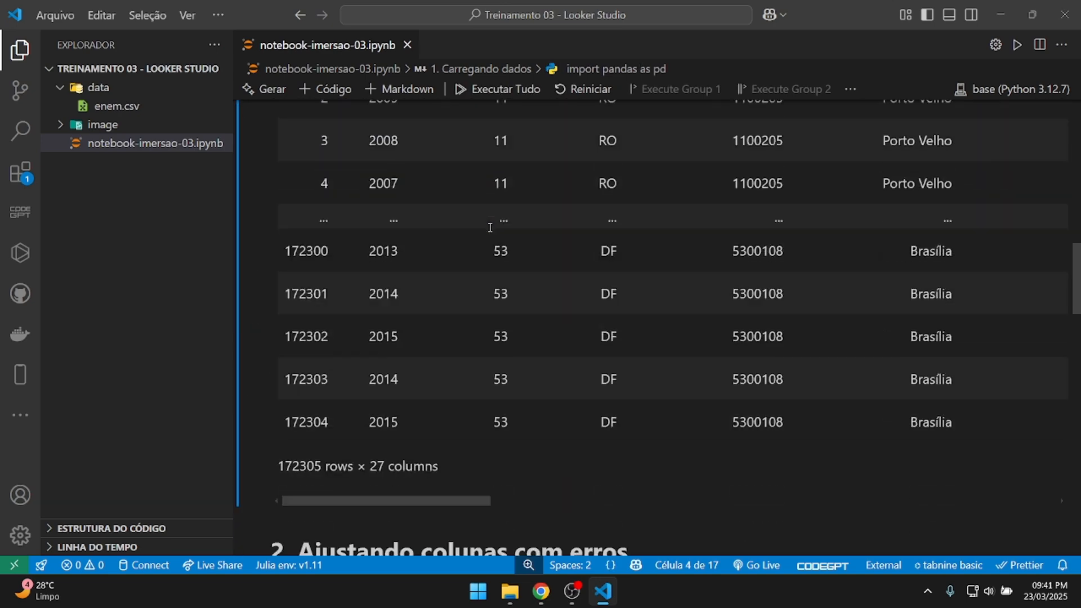
scroll(490, 228, down, 2)
drag(369, 359, 438, 359)
drag(285, 359, 300, 360)
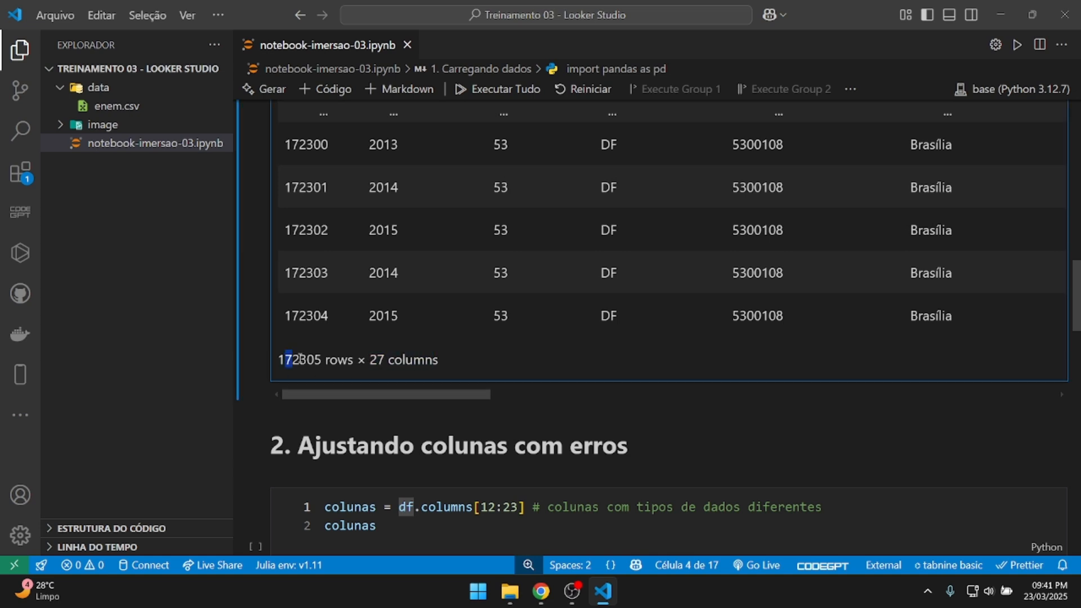
double_click(300, 359)
scroll(492, 292, up, 10)
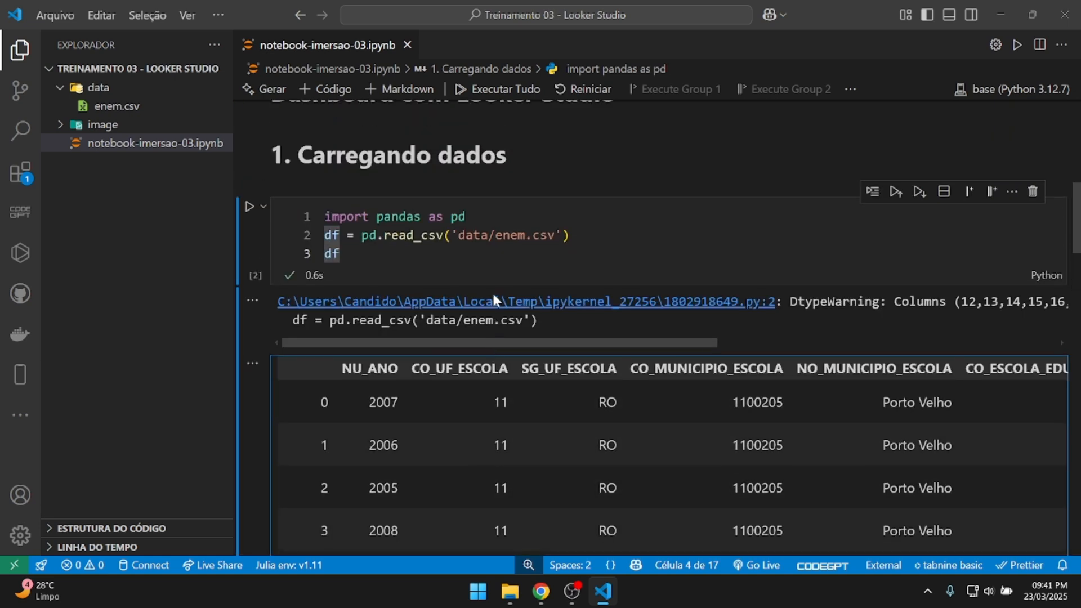
scroll(492, 299, up, 1)
drag(591, 367, 794, 366)
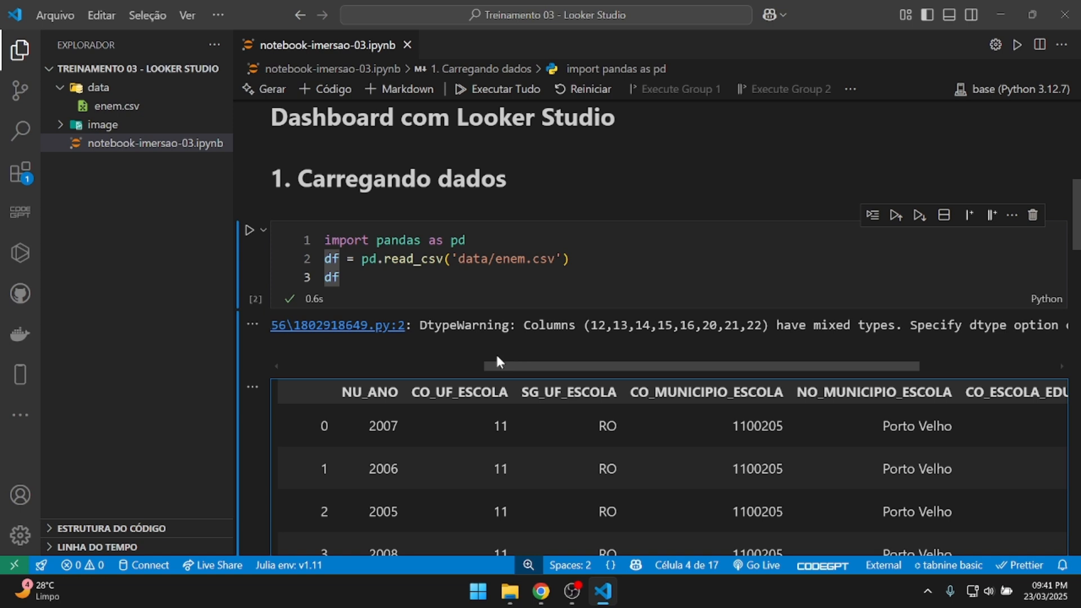
double_click(514, 325)
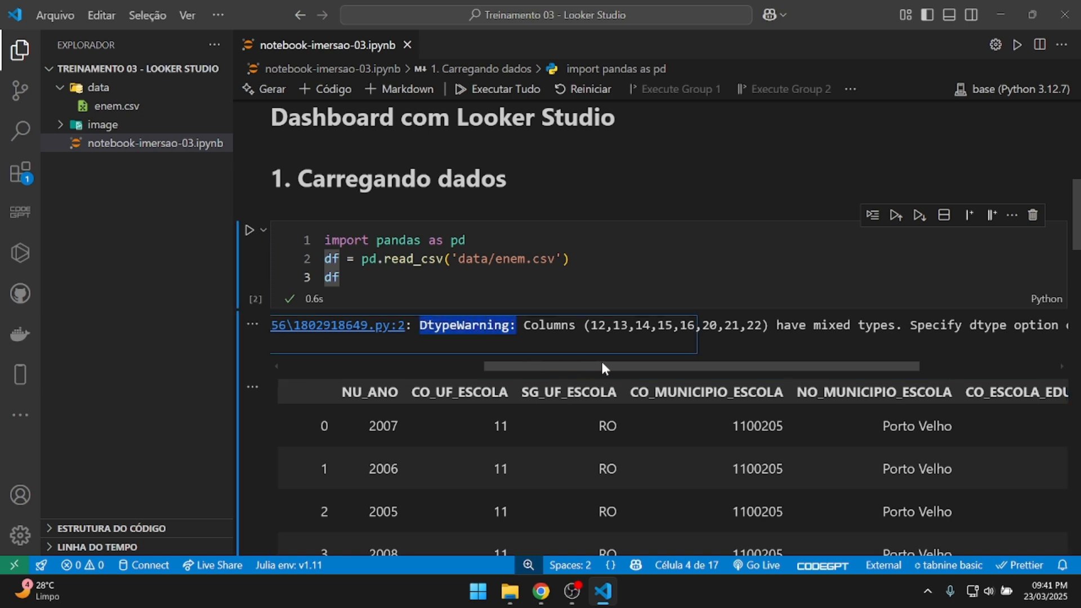
drag(600, 366, 657, 366)
click(495, 325)
drag(494, 325, 658, 325)
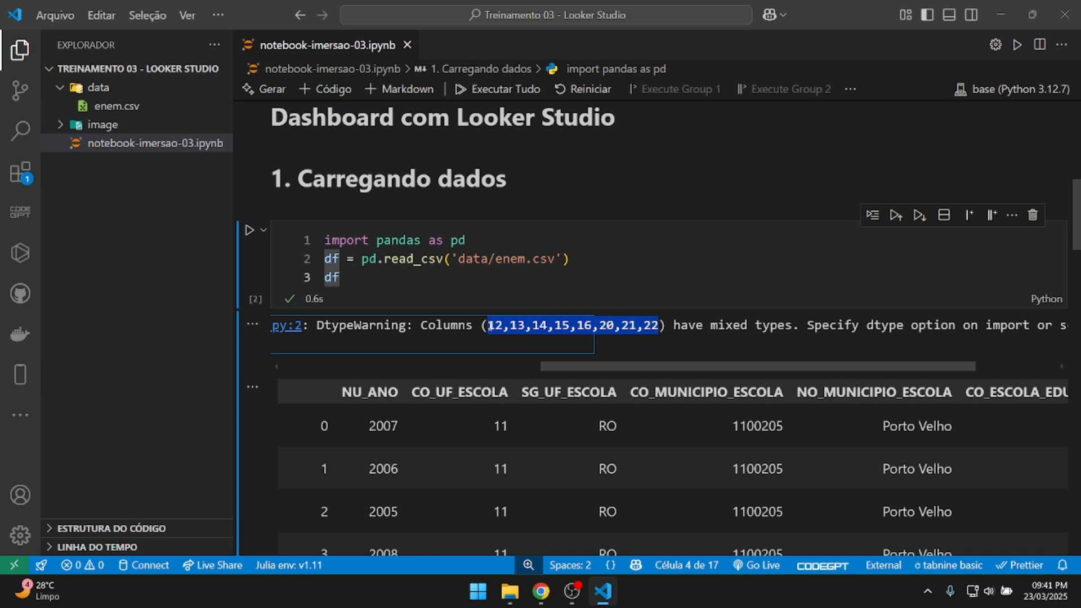
drag(680, 366, 758, 365)
drag(530, 325, 656, 325)
drag(729, 364, 831, 359)
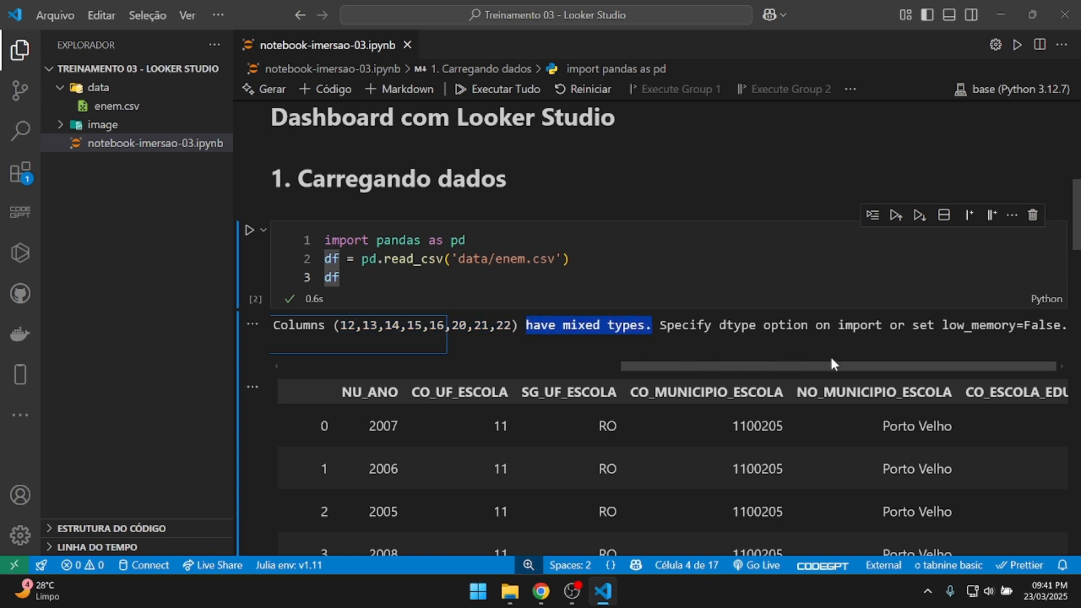
drag(660, 325, 624, 367)
click(396, 289)
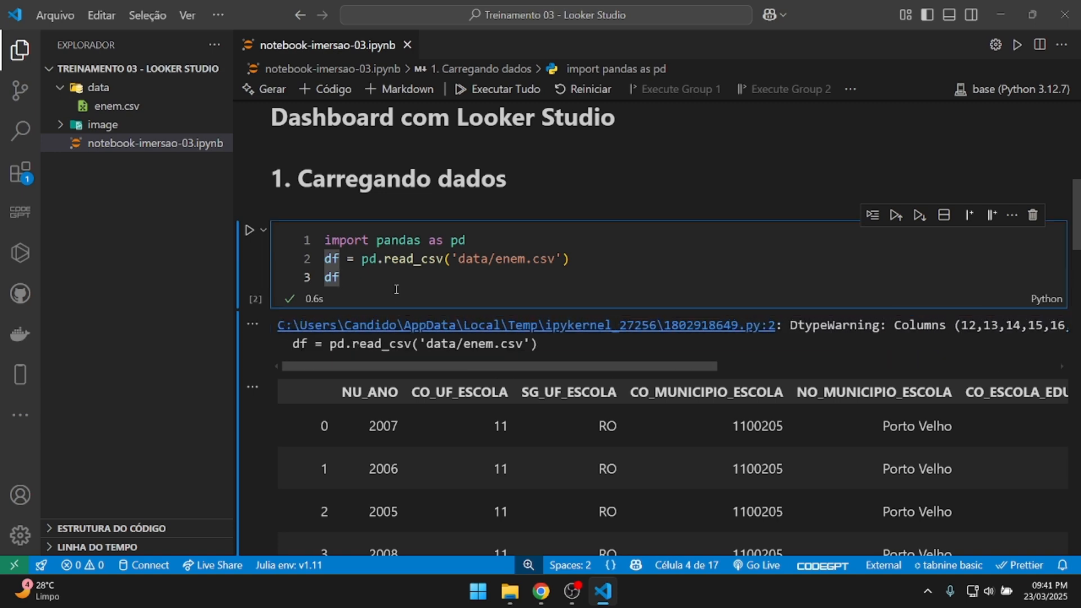
click(332, 261)
scroll(457, 262, down, 8)
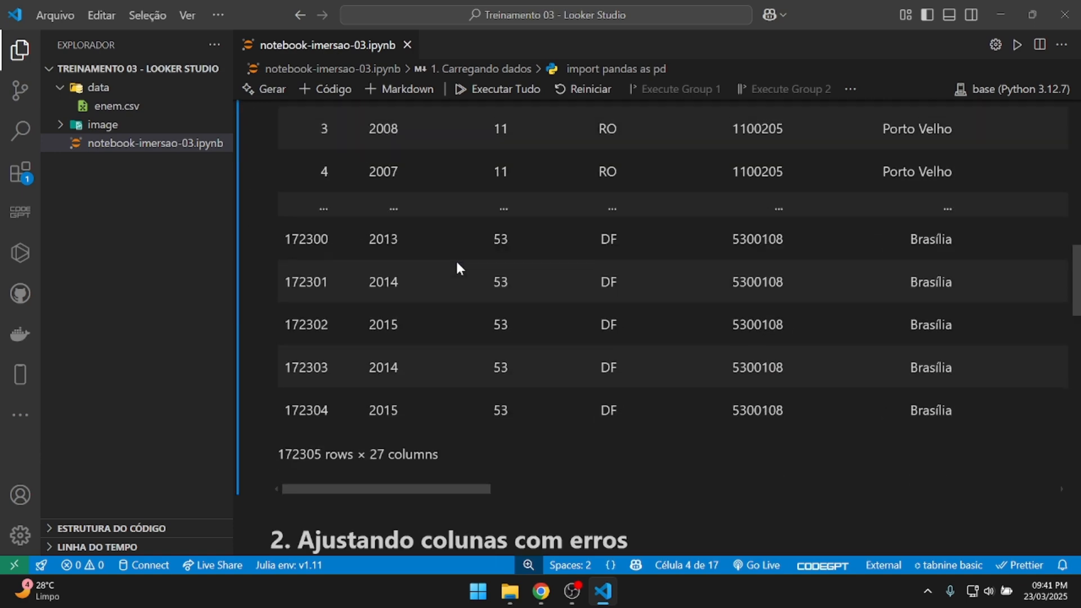
scroll(458, 262, up, 4)
scroll(458, 264, up, 3)
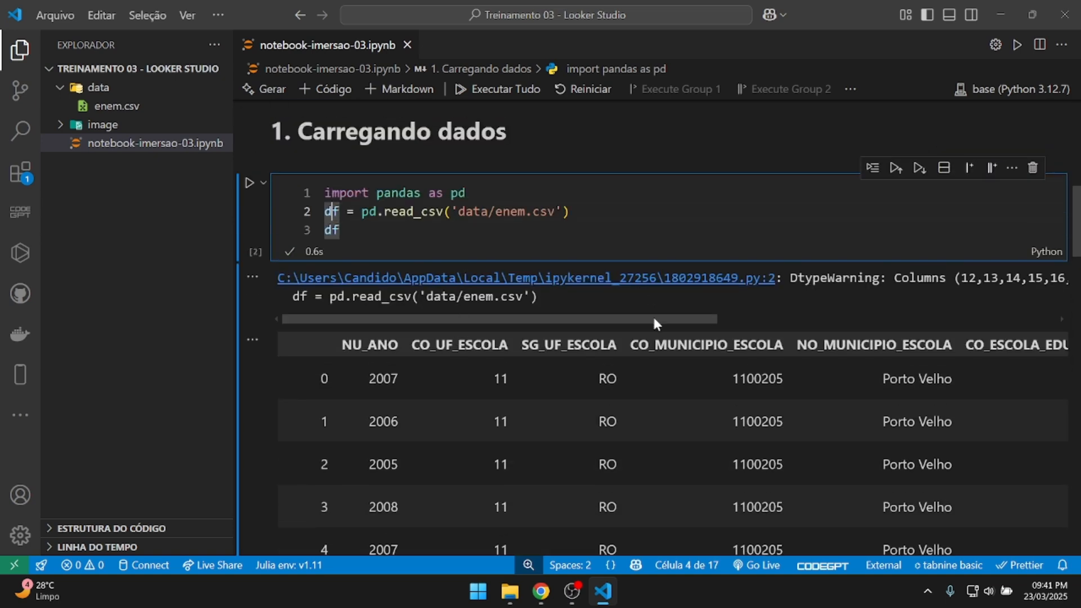
drag(653, 319, 842, 318)
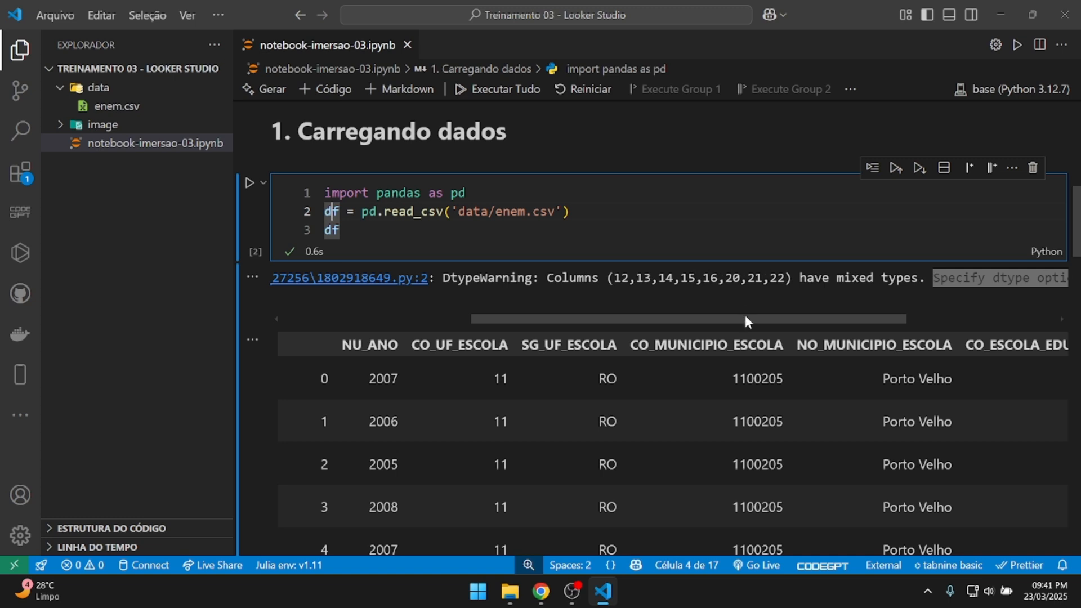
drag(743, 313, 530, 297)
scroll(532, 293, down, 7)
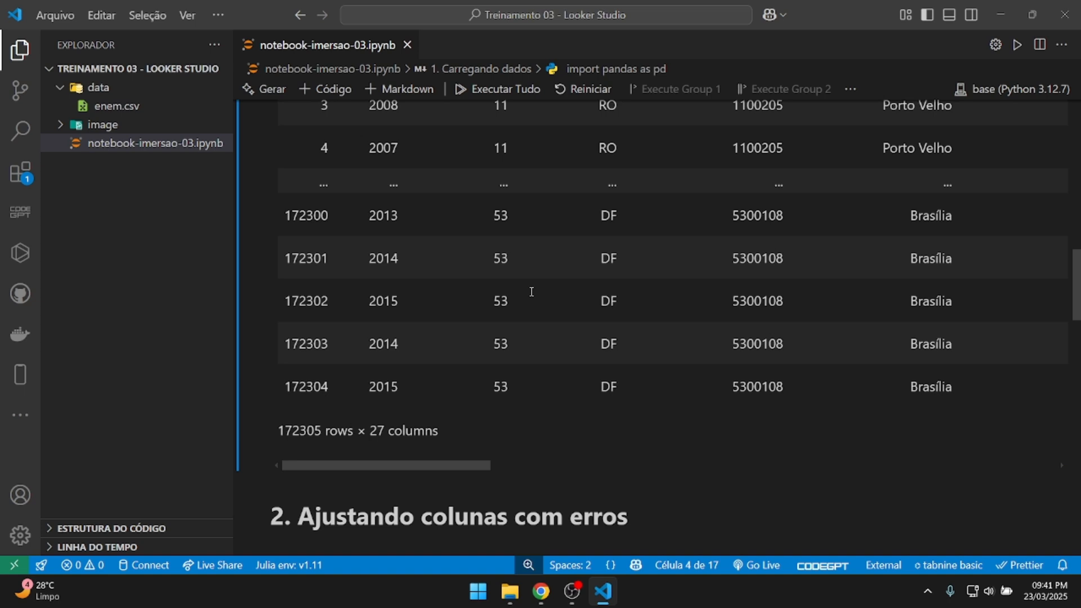
scroll(532, 292, down, 5)
click(549, 267)
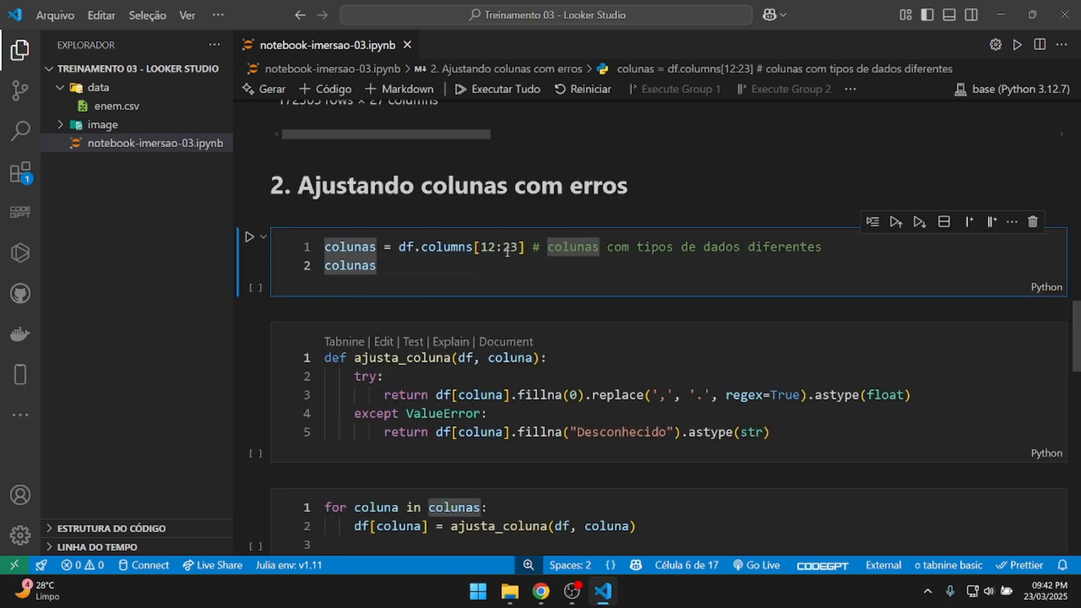
key(ctrl+Return)
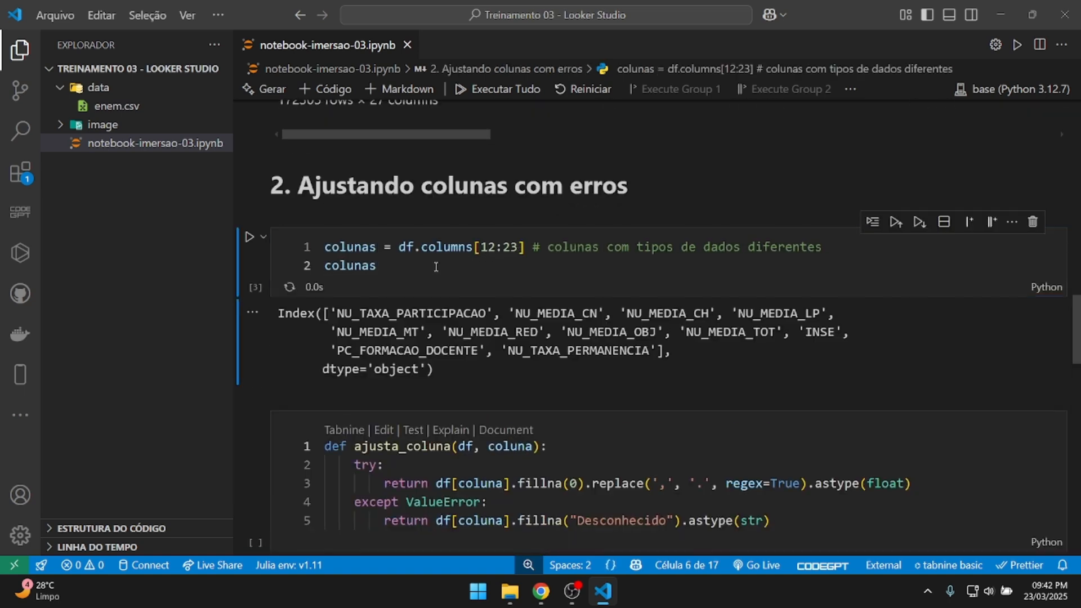
scroll(436, 267, down, 1)
drag(340, 237, 650, 280)
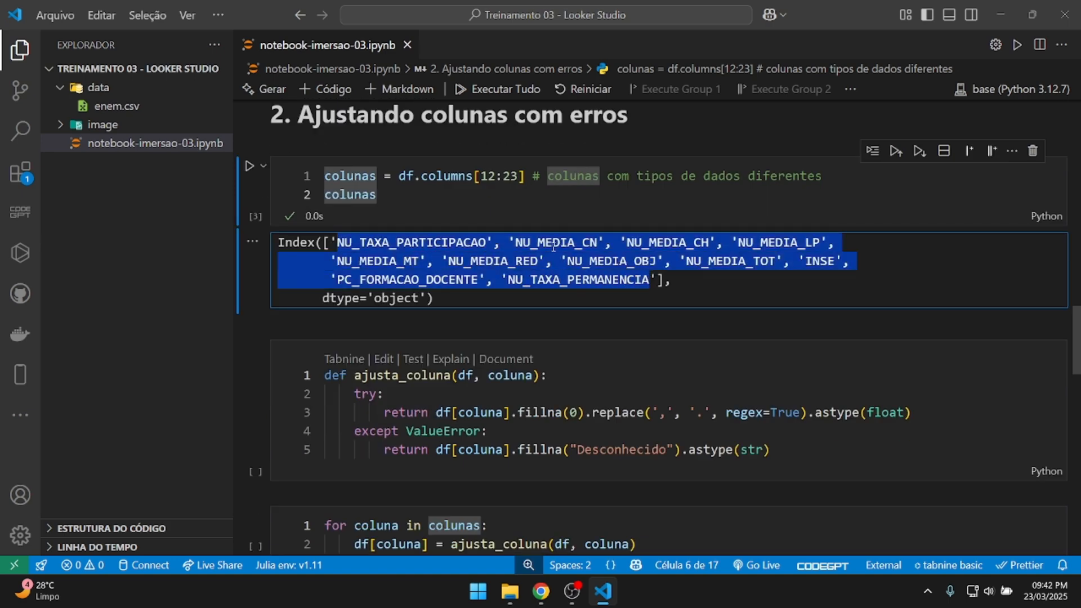
scroll(462, 282, down, 2)
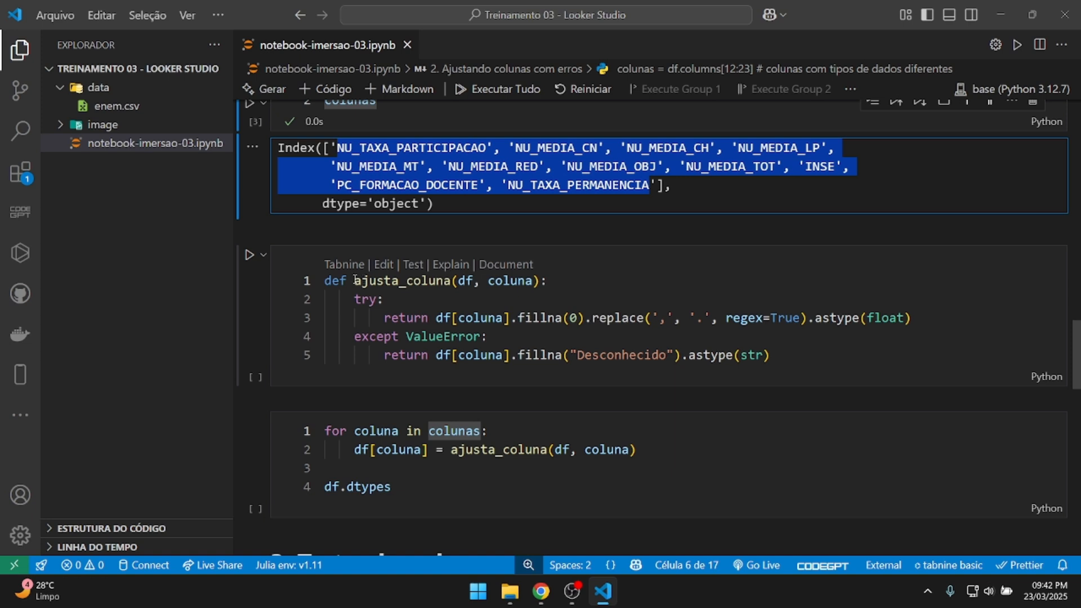
click(355, 280)
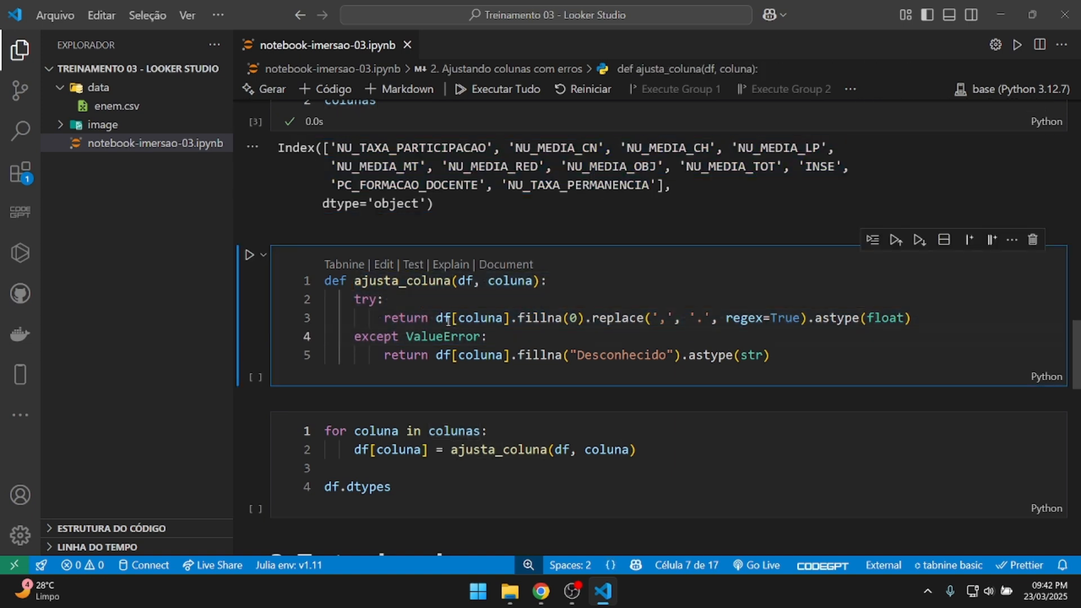
drag(384, 317, 691, 317)
click(621, 343)
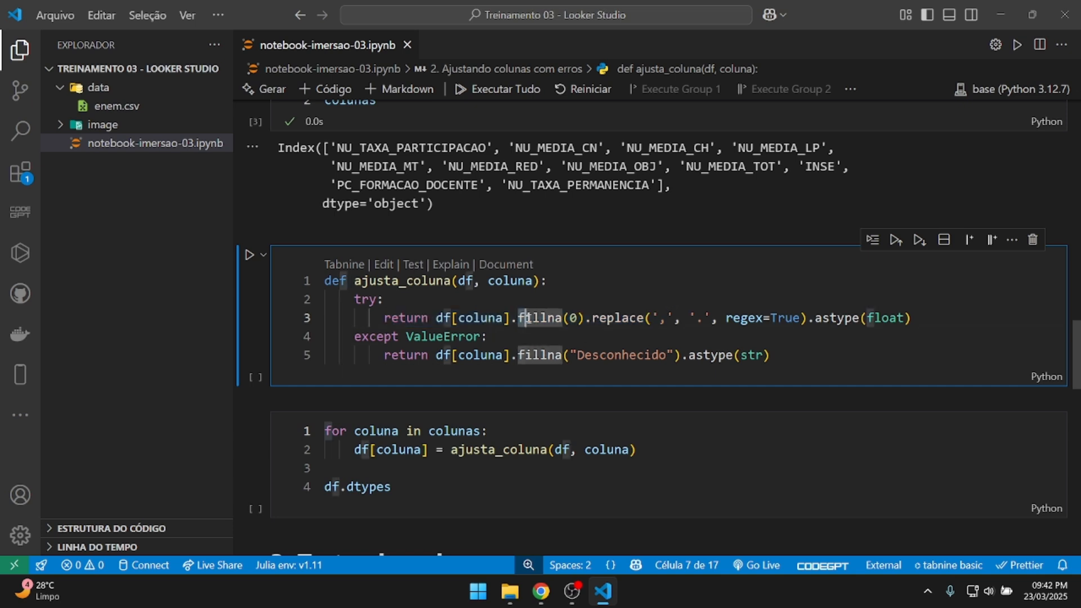
double_click(575, 322)
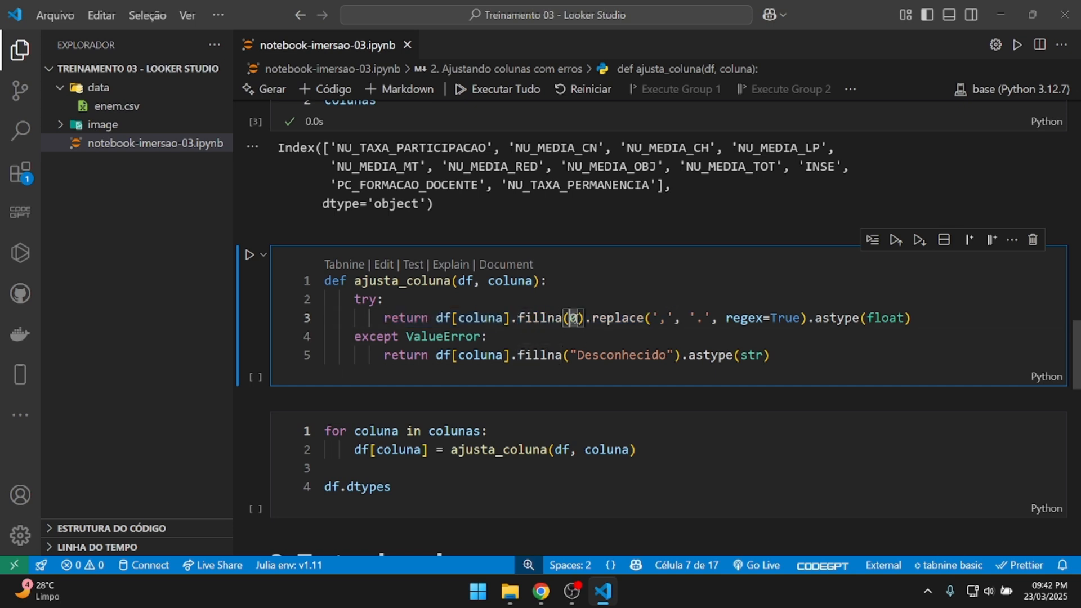
click(618, 333)
double_click(660, 318)
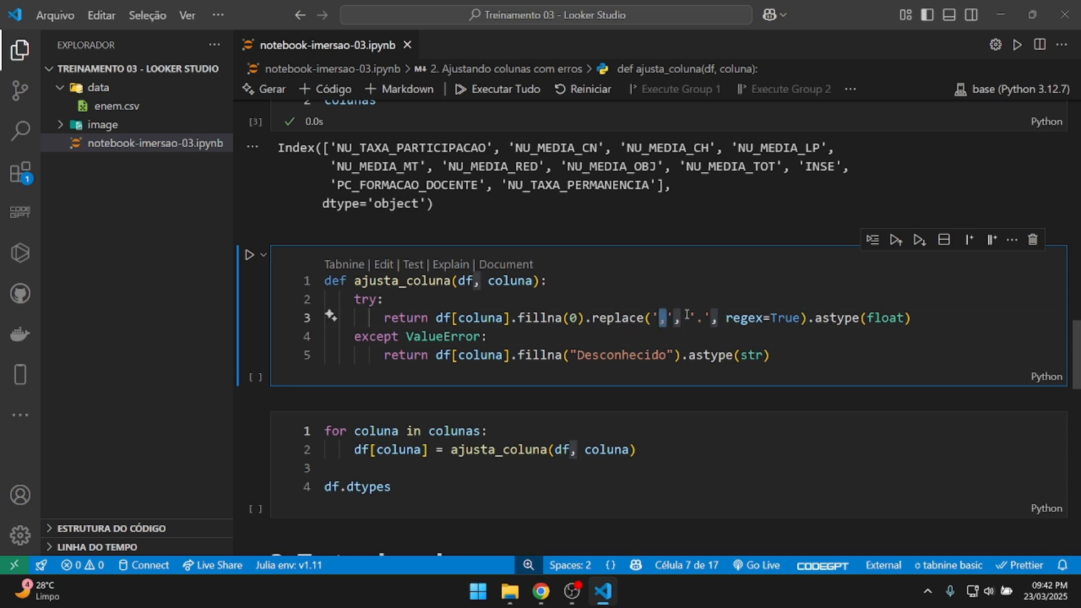
drag(696, 317, 705, 318)
click(790, 343)
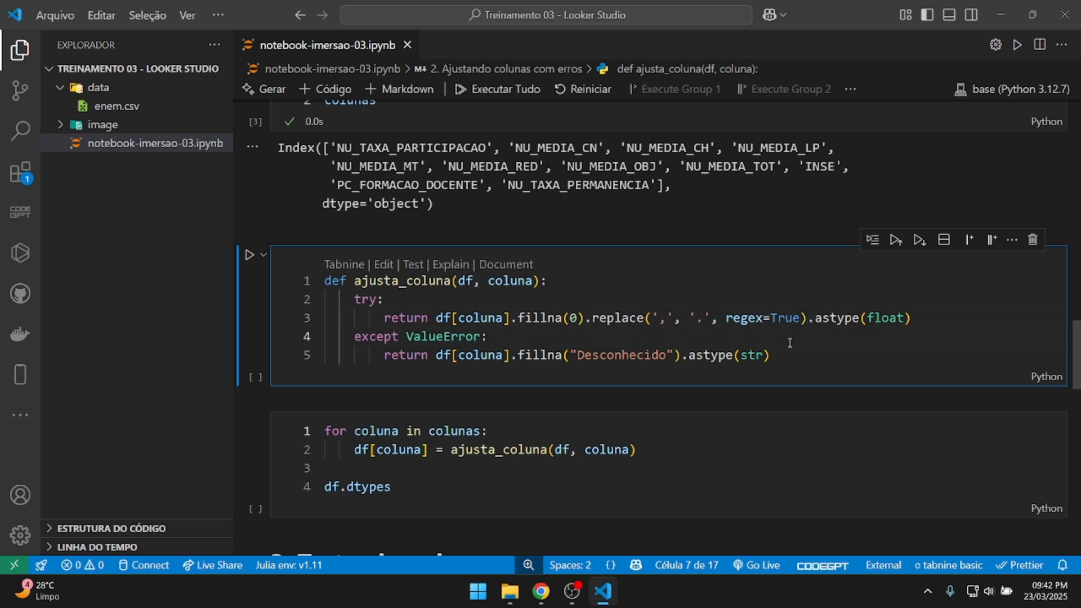
drag(810, 319, 919, 318)
drag(383, 319, 467, 320)
click(615, 331)
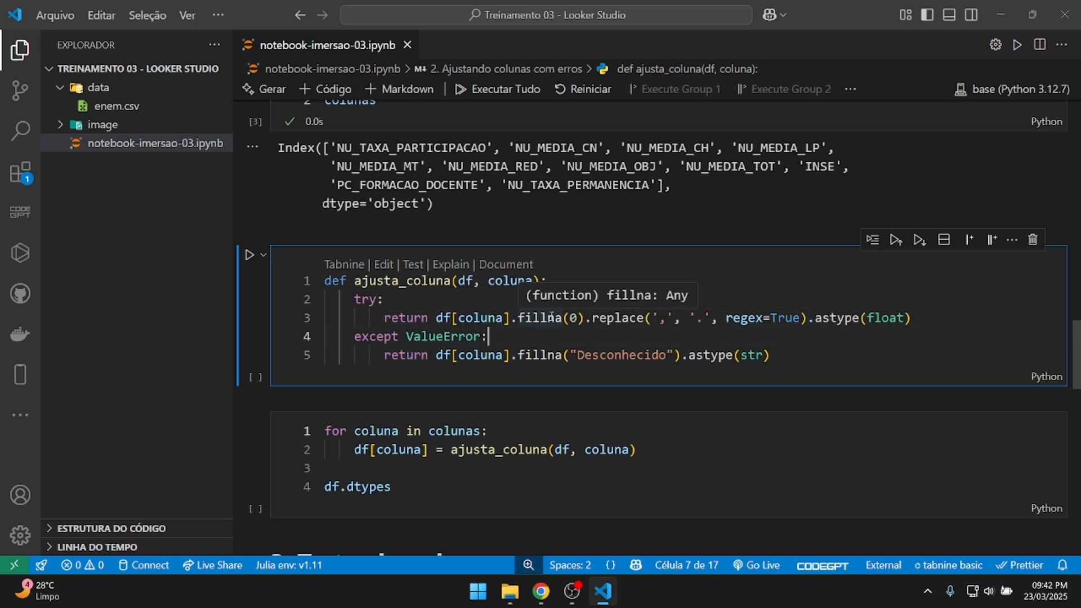
click(552, 317)
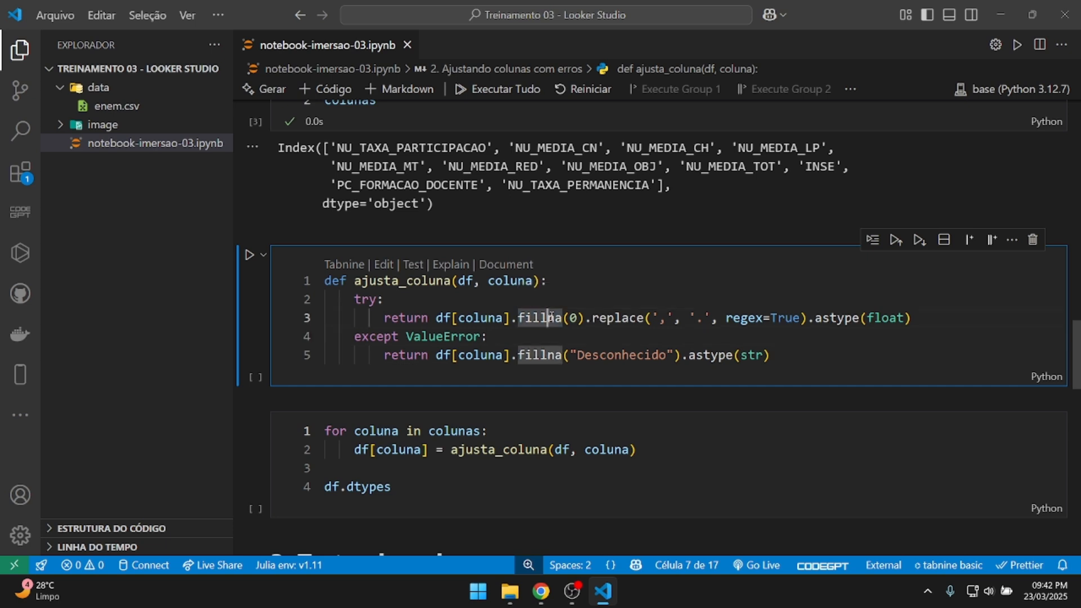
drag(385, 355, 805, 358)
click(805, 358)
click(538, 354)
click(579, 356)
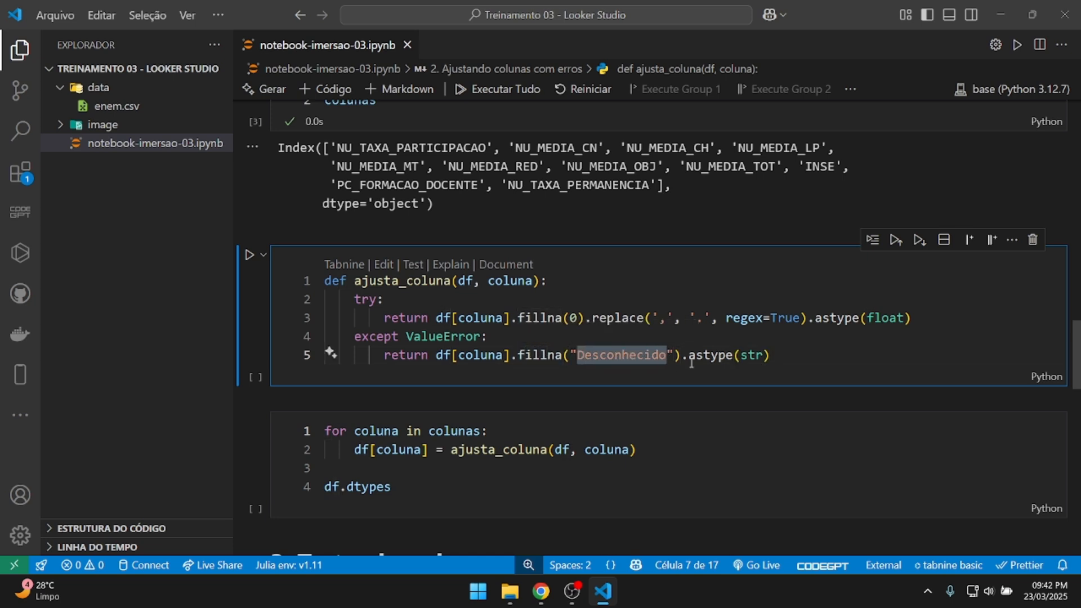
drag(689, 356, 783, 354)
click(797, 358)
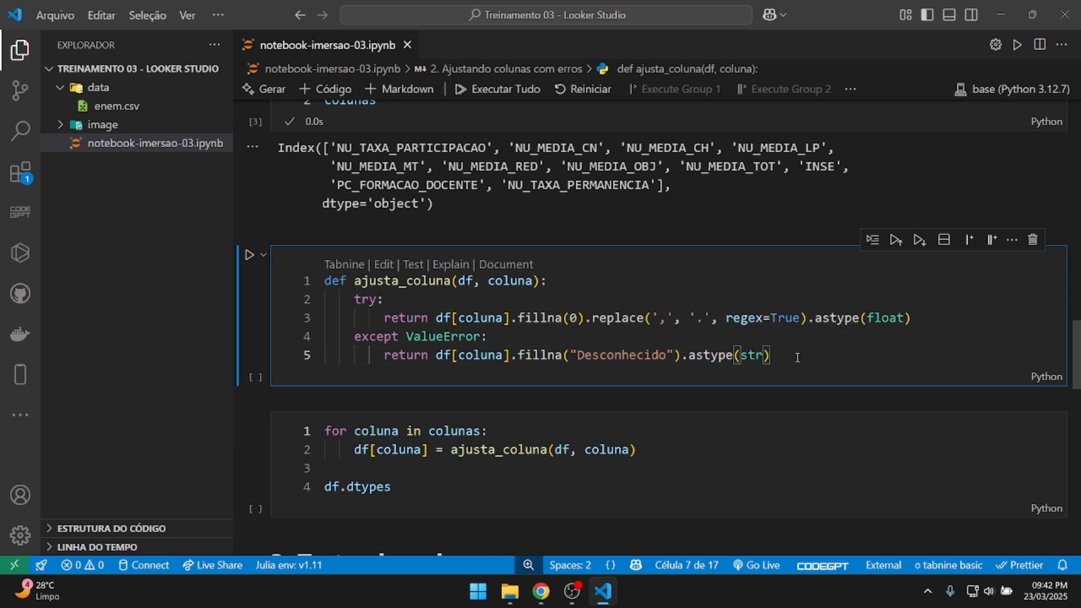
scroll(798, 358, down, 2)
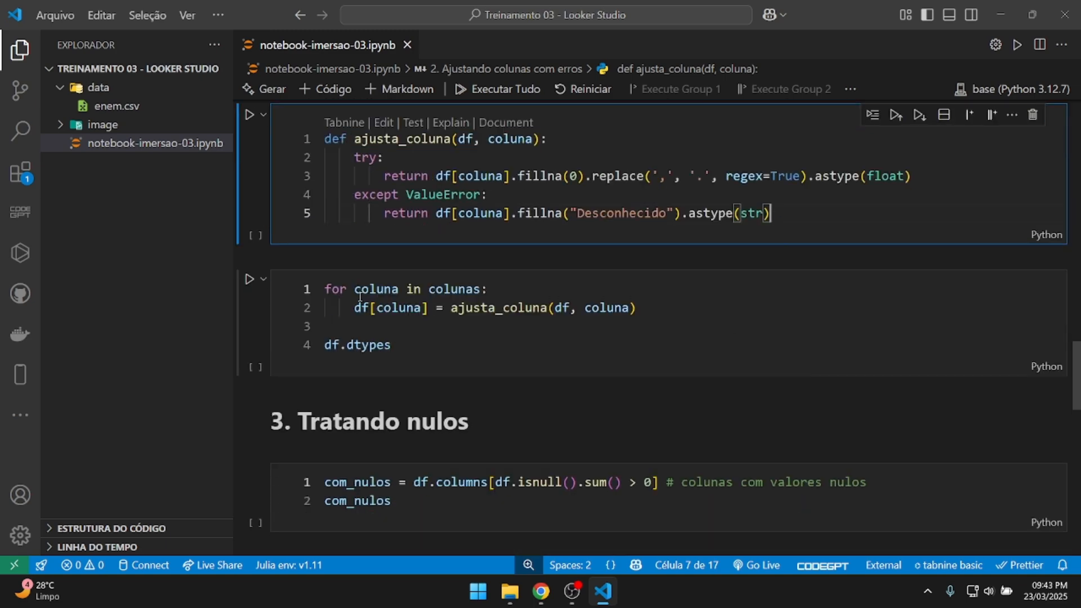
Delete the df.dtypes line from the conversion loop cell and run it, hitting a NameError.
drag(355, 290, 489, 308)
scroll(442, 241, up, 3)
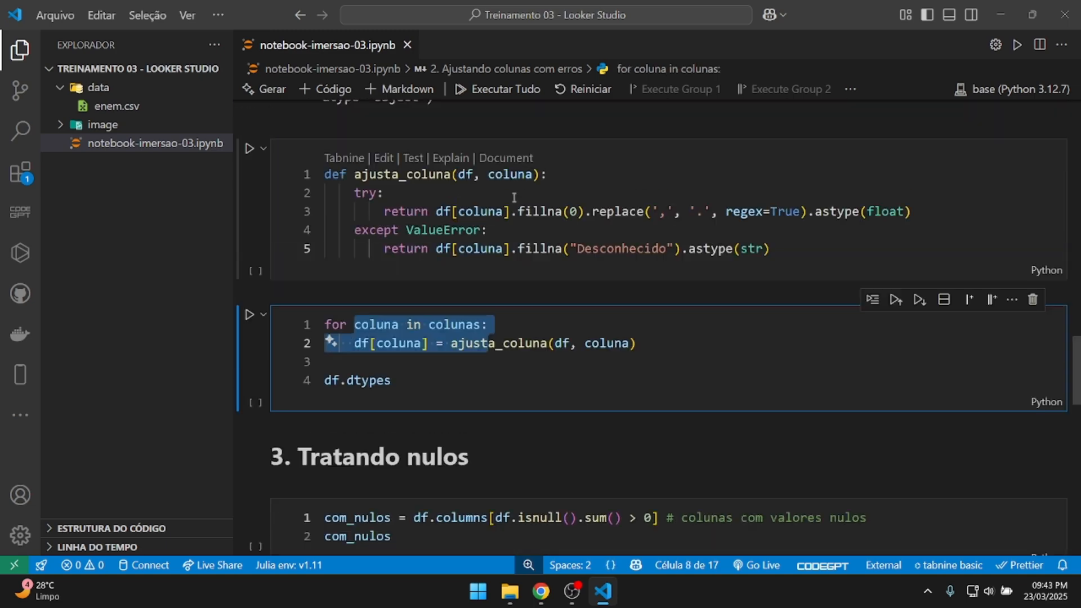
scroll(445, 272, down, 2)
scroll(445, 272, down, 1)
click(421, 400)
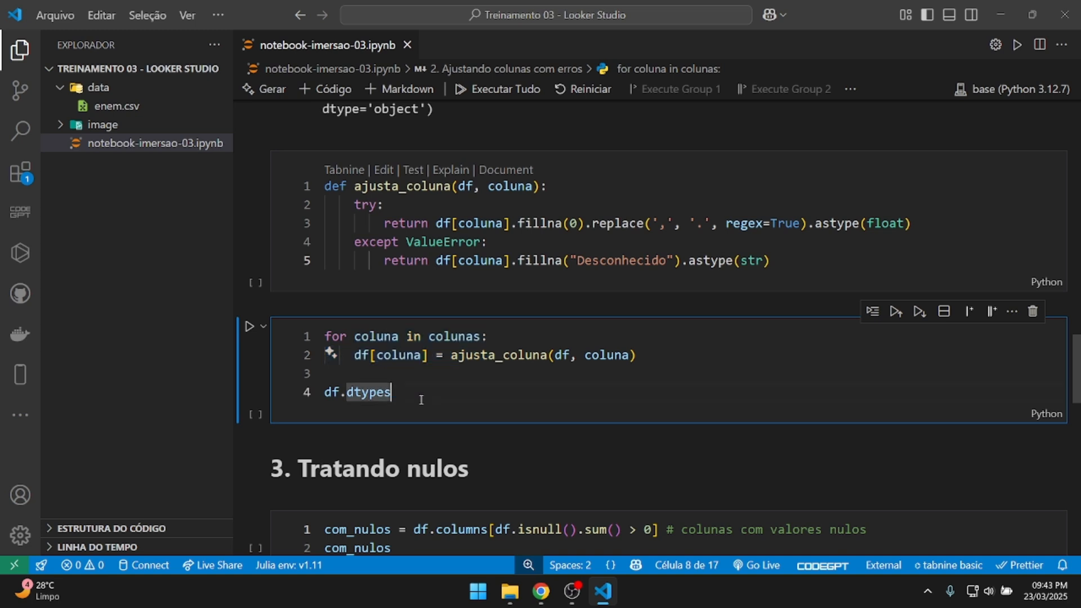
key(BackSpace)
key(BackSpace)
key(BackSpace)
key(BackSpace)
key(BackSpace)
key(BackSpace)
key(BackSpace)
key(BackSpace)
key(BackSpace)
key(BackSpace)
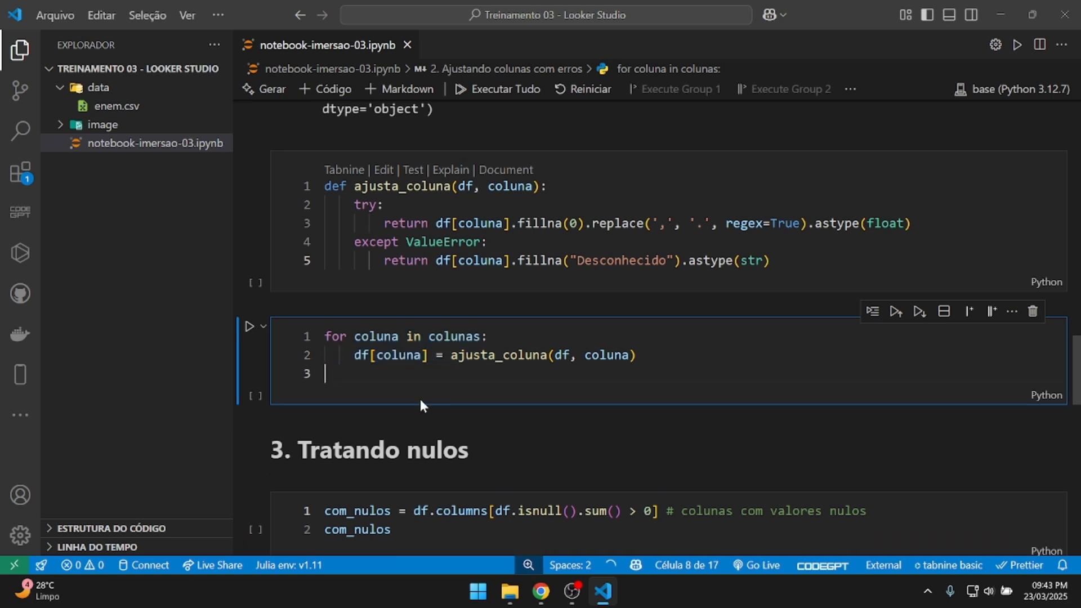
key(BackSpace)
key(ctrl+Return)
Run the ajusta_coluna definition cell, then rerun the loop so every listed column converts.
scroll(483, 369, up, 1)
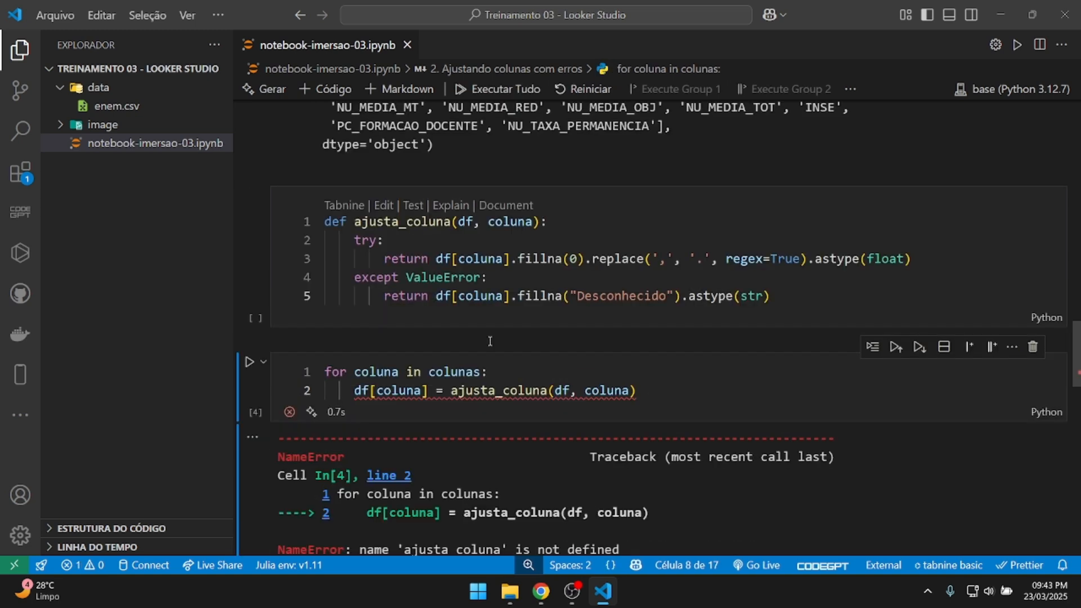
click(486, 243)
key(ctrl+Return)
scroll(486, 243, down, 3)
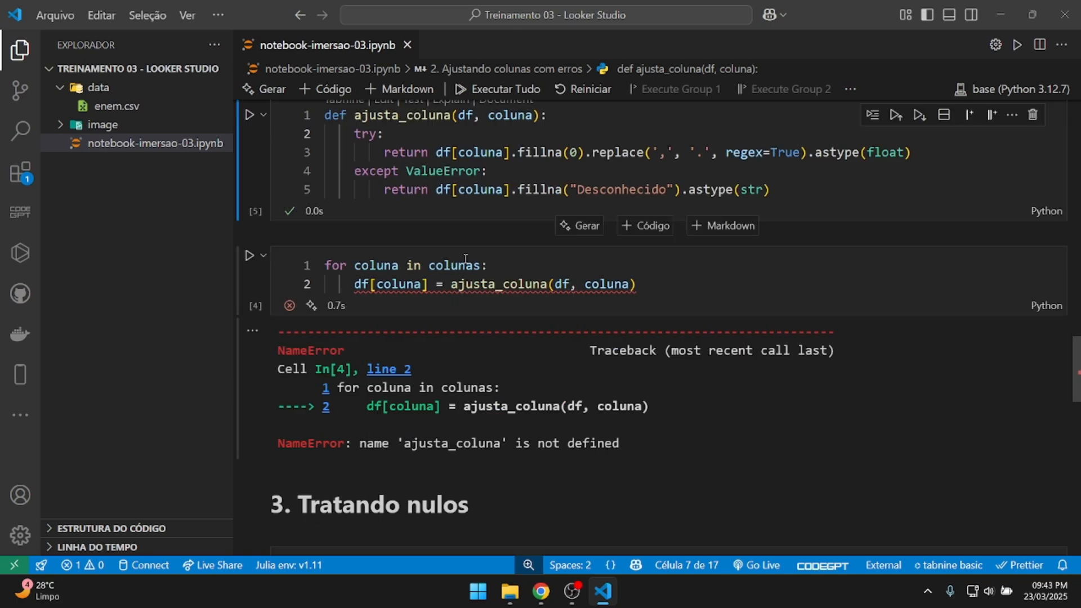
click(466, 264)
key(ctrl+Return)
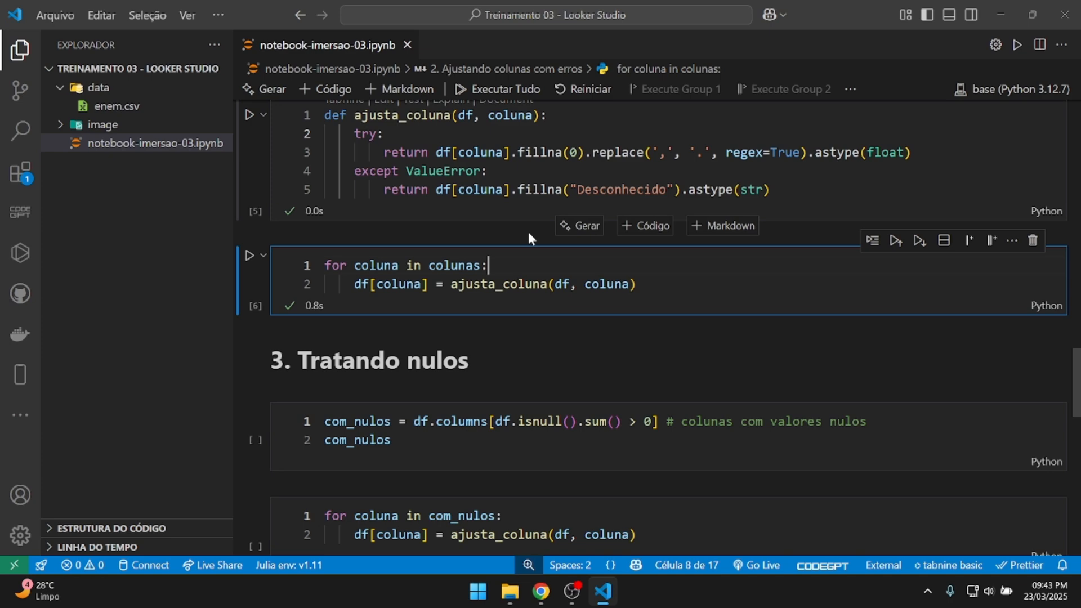
scroll(528, 231, down, 2)
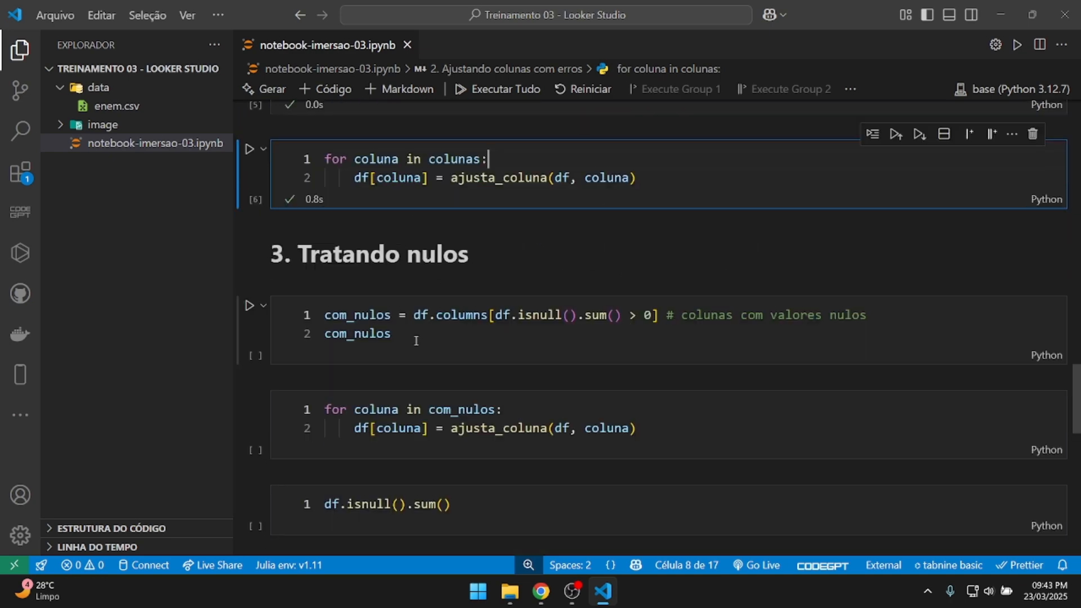
scroll(415, 340, up, 2)
scroll(431, 308, up, 3)
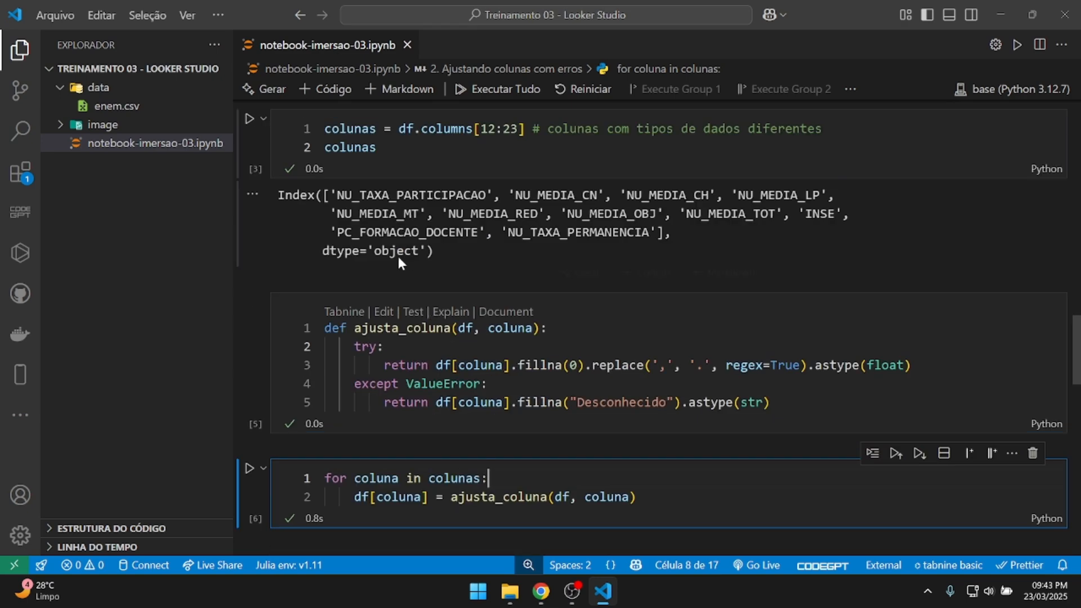
scroll(526, 232, down, 6)
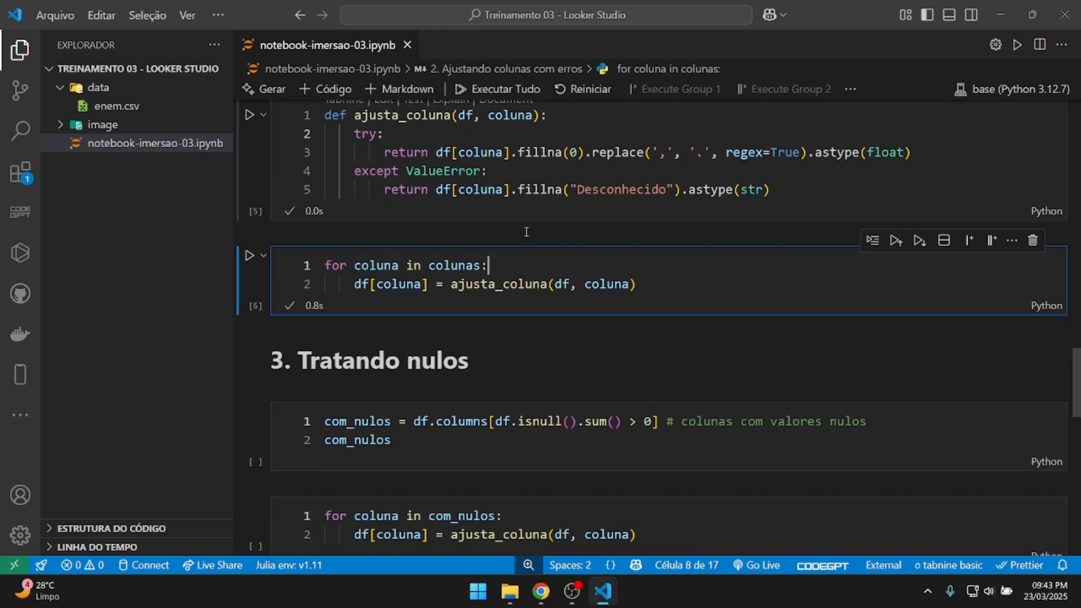
Run the com_nulos cell, listing NU_PARTICIPANTES_NEC_ESP and the three NU_TAXA columns with nulls.
click(440, 281)
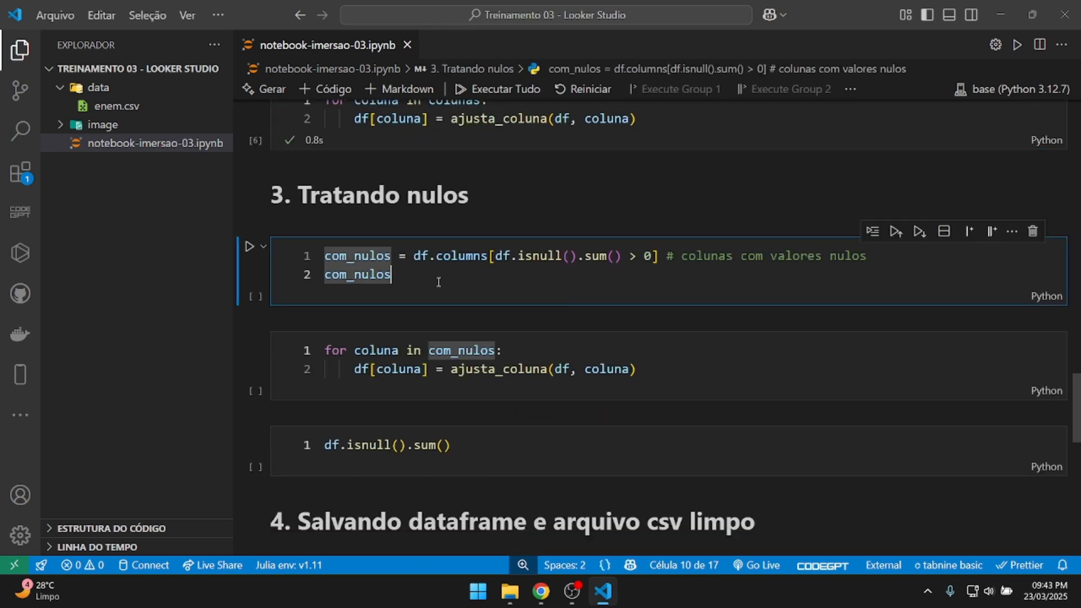
key(ctrl+Return)
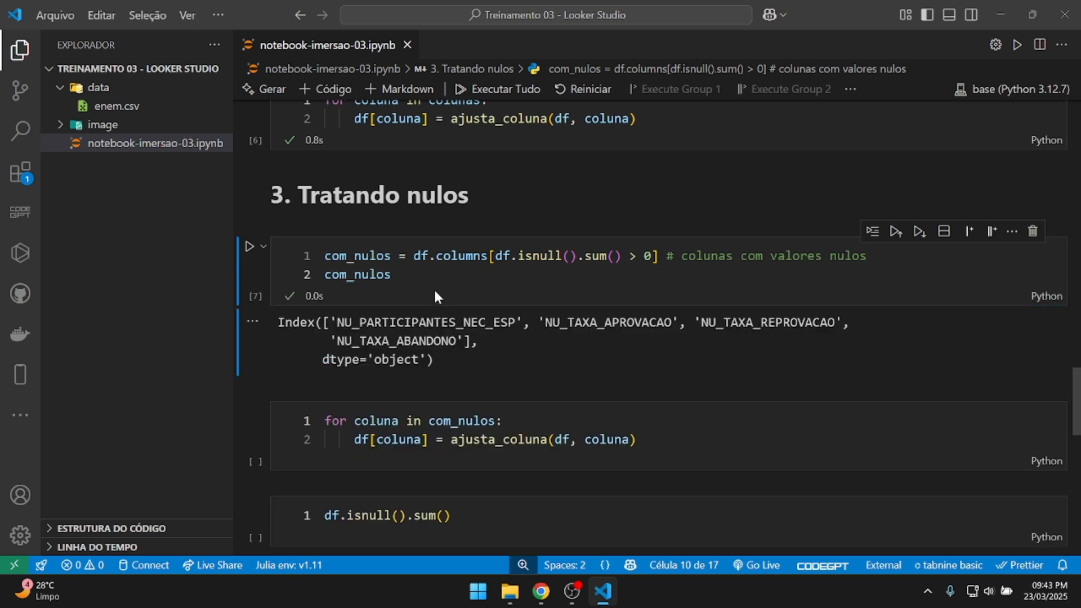
click(335, 317)
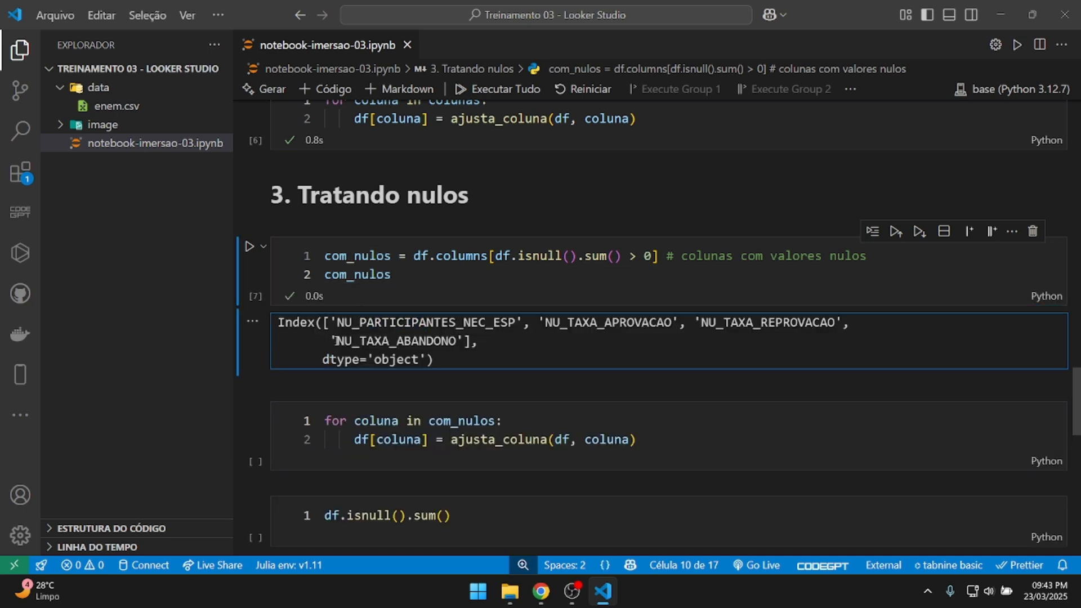
drag(334, 341, 450, 341)
click(397, 257)
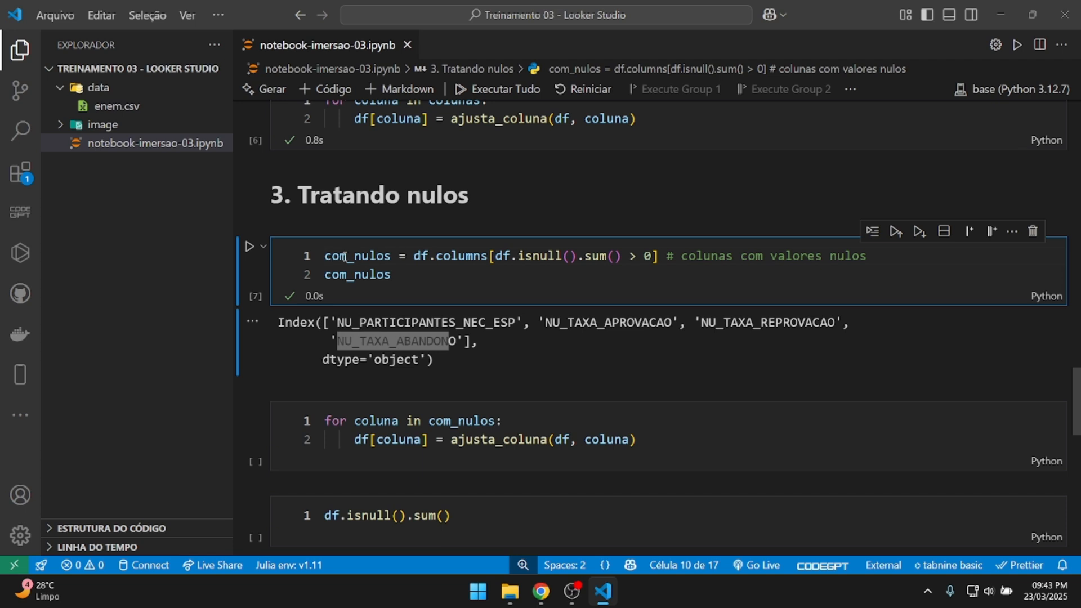
Run the 'for coluna in com_nulos' loop applying ajusta_coluna to the null columns.
click(408, 355)
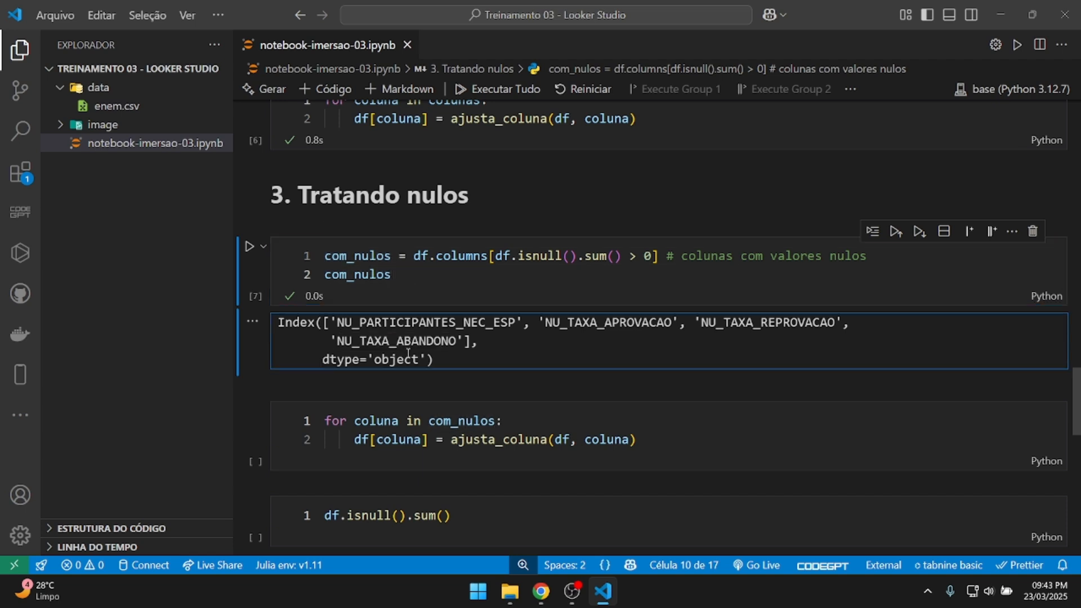
scroll(503, 347, down, 2)
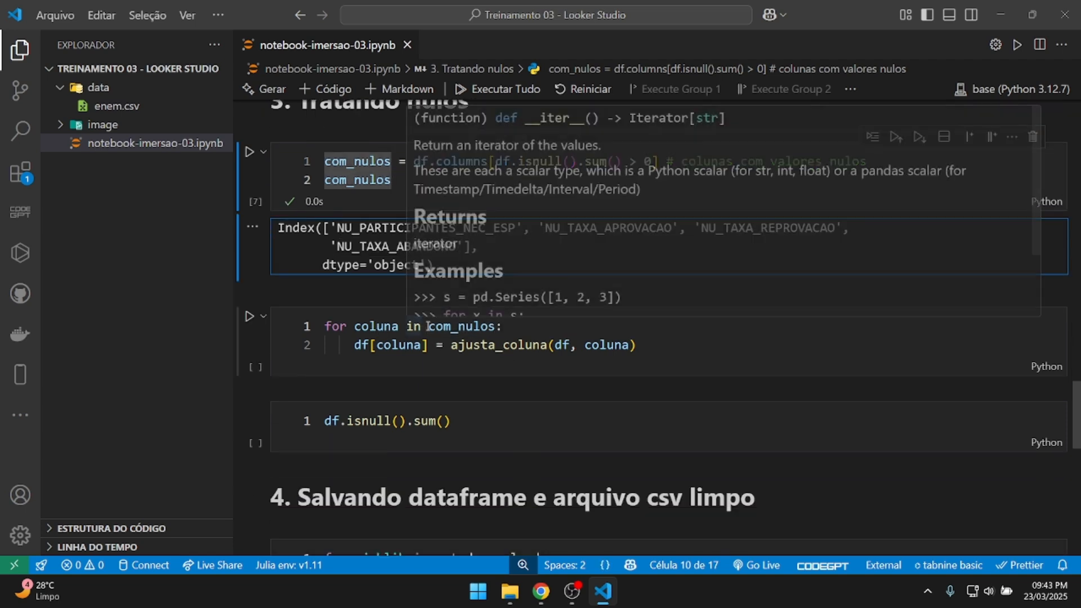
click(489, 326)
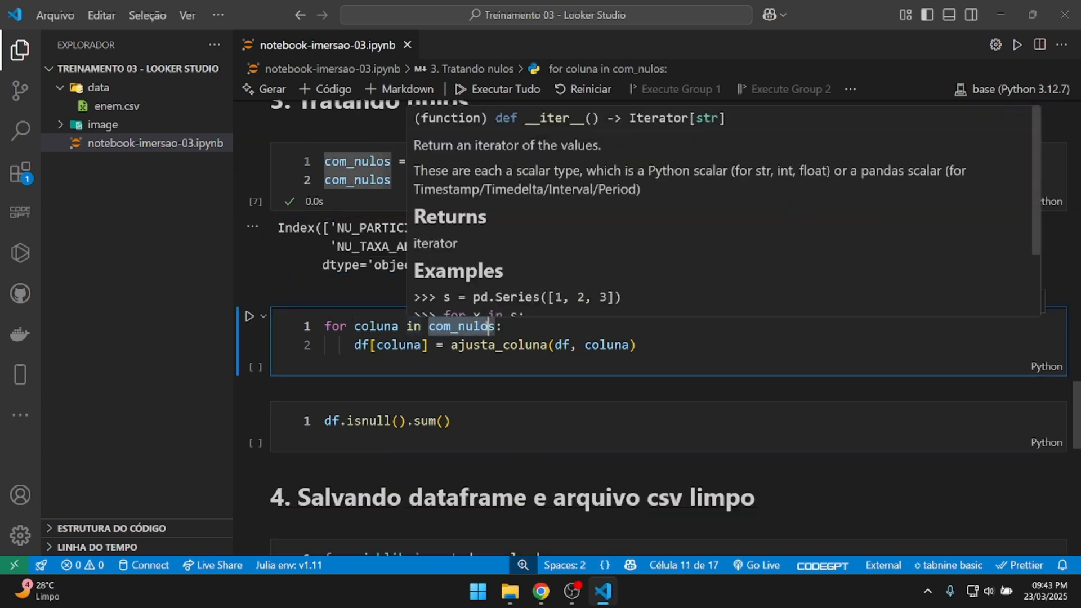
click(532, 334)
drag(452, 345, 548, 346)
click(672, 348)
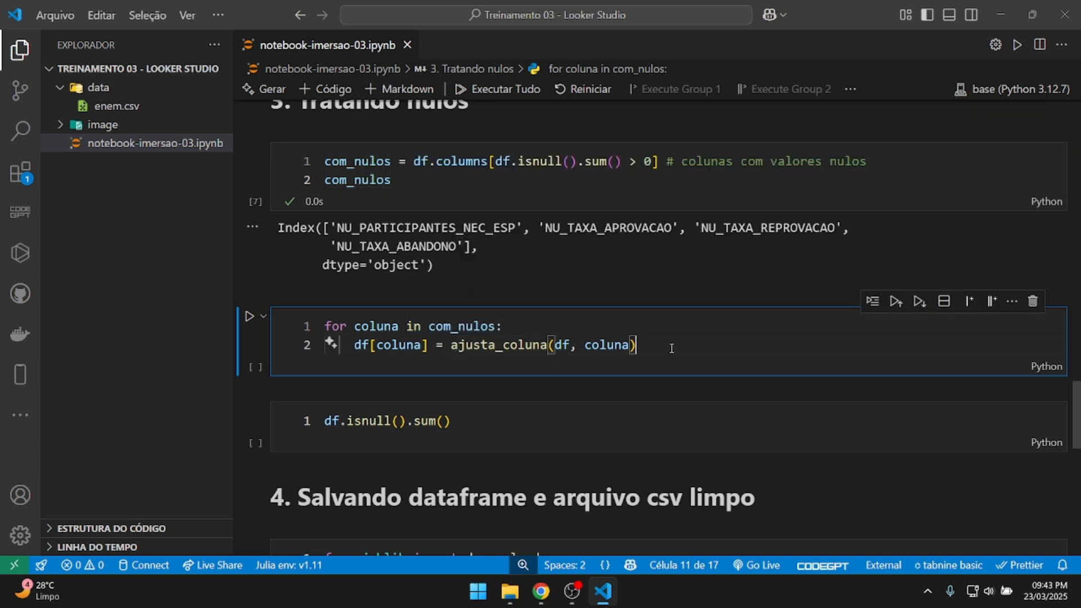
key(ctrl+Return)
Run df.isnull().sum() and scroll the output to confirm every count is 0.
scroll(673, 356, down, 3)
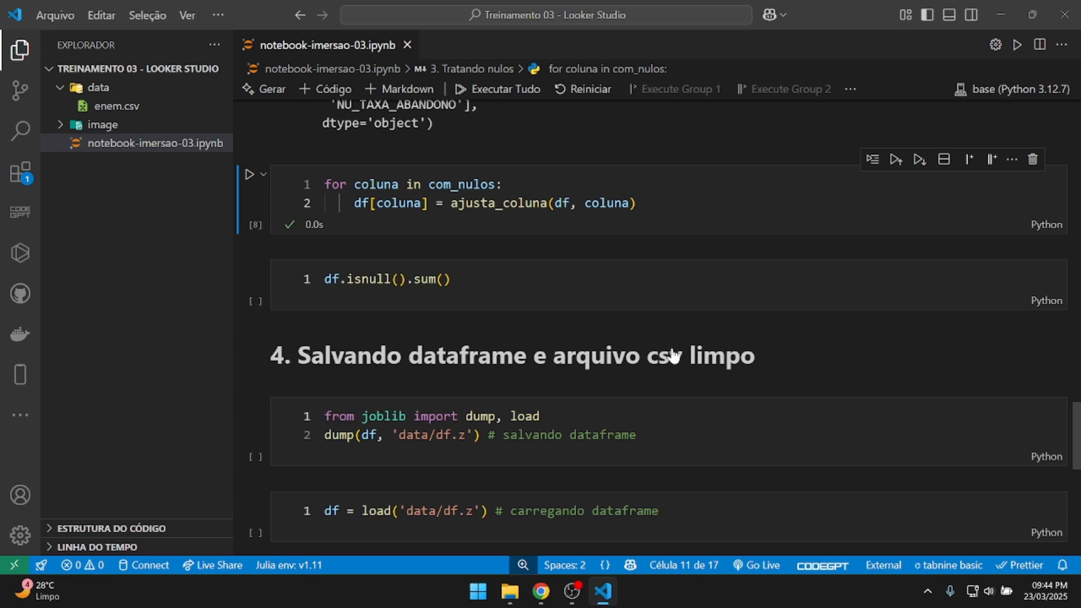
click(492, 279)
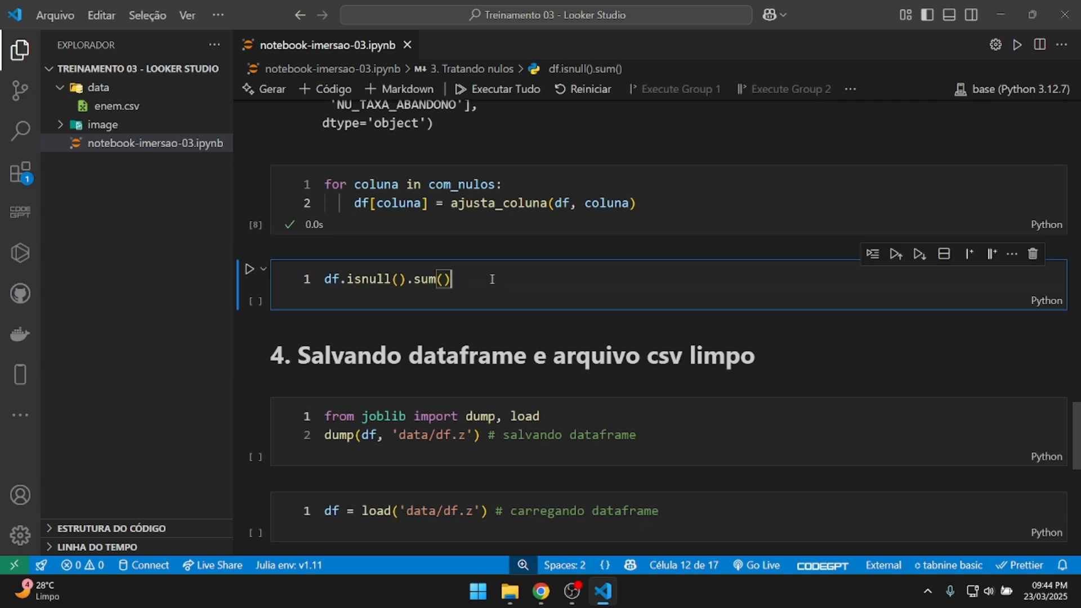
key(ctrl+Return)
scroll(491, 280, down, 8)
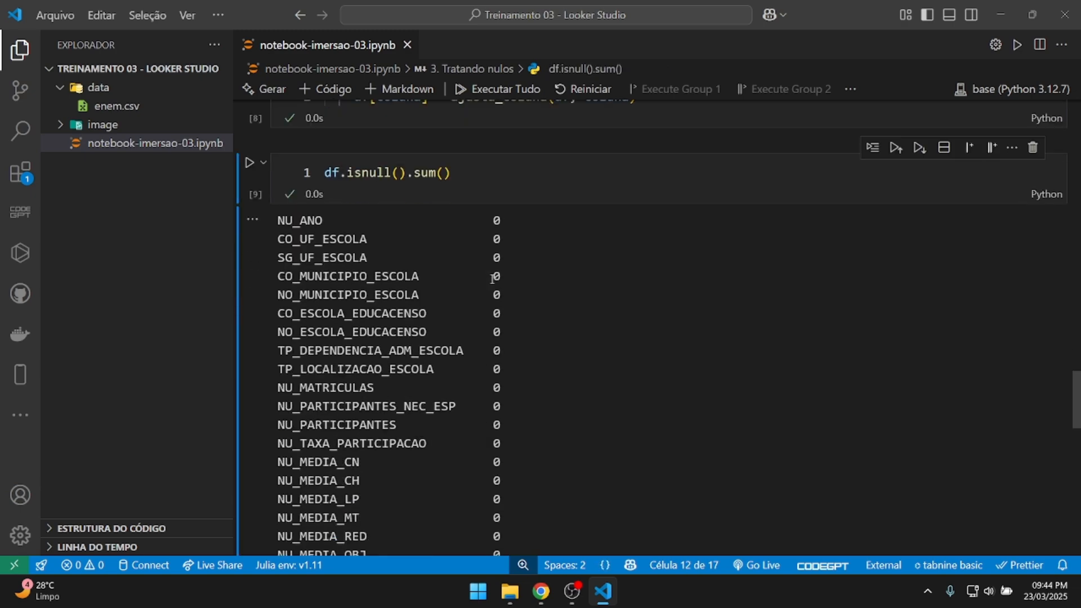
scroll(492, 280, up, 7)
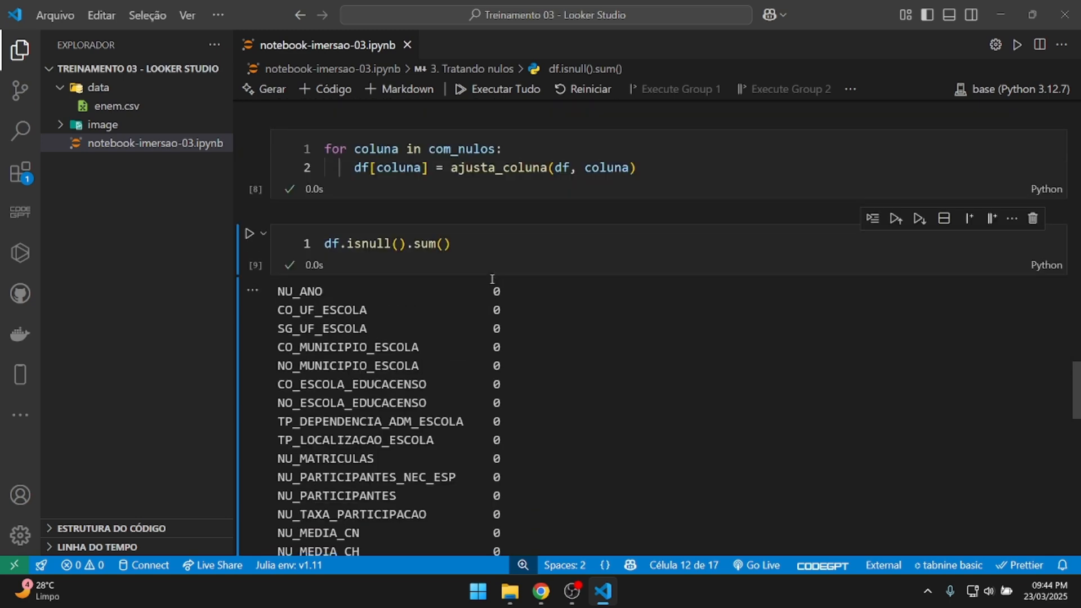
scroll(491, 280, down, 6)
scroll(491, 279, down, 3)
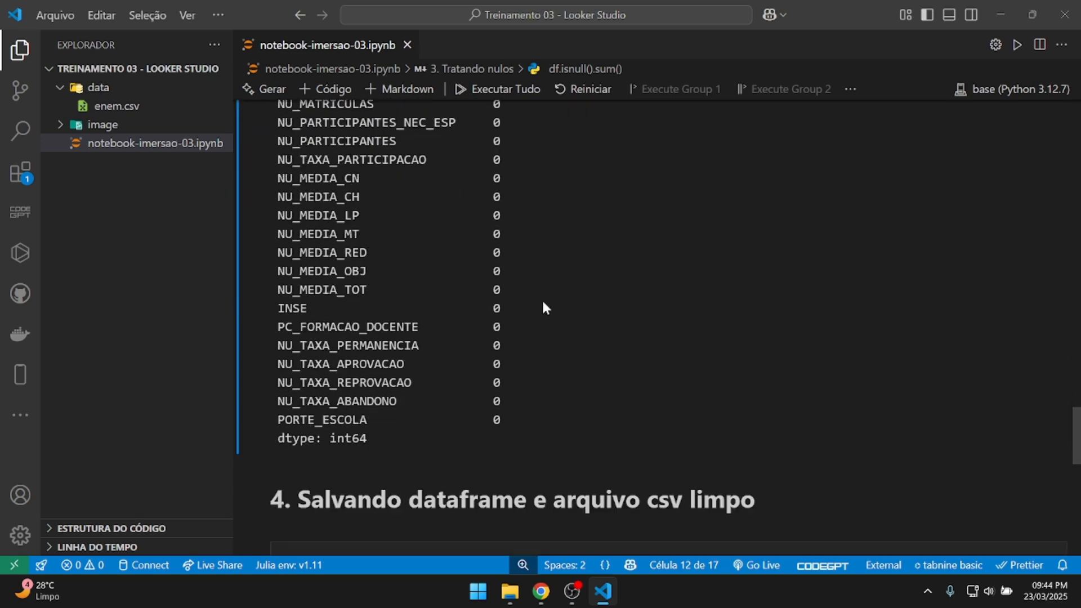
scroll(544, 304, down, 4)
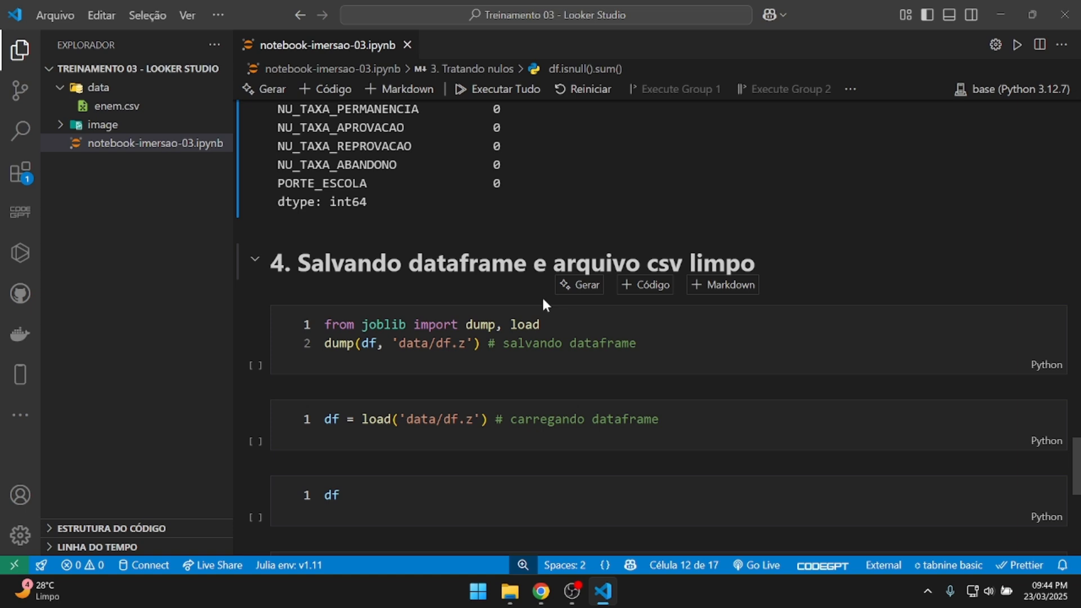
scroll(543, 300, down, 1)
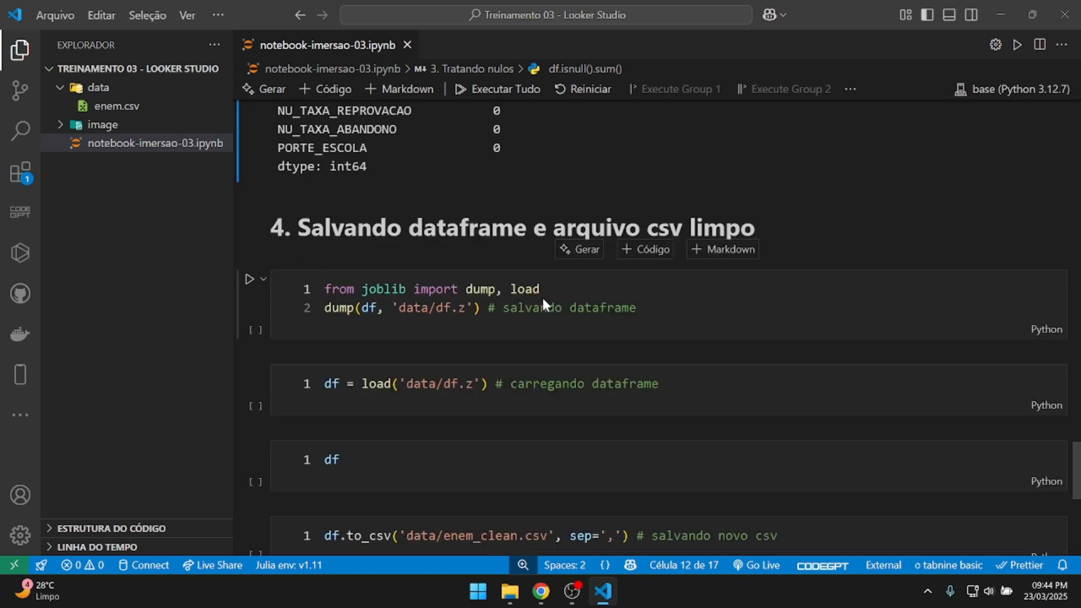
scroll(565, 302, down, 2)
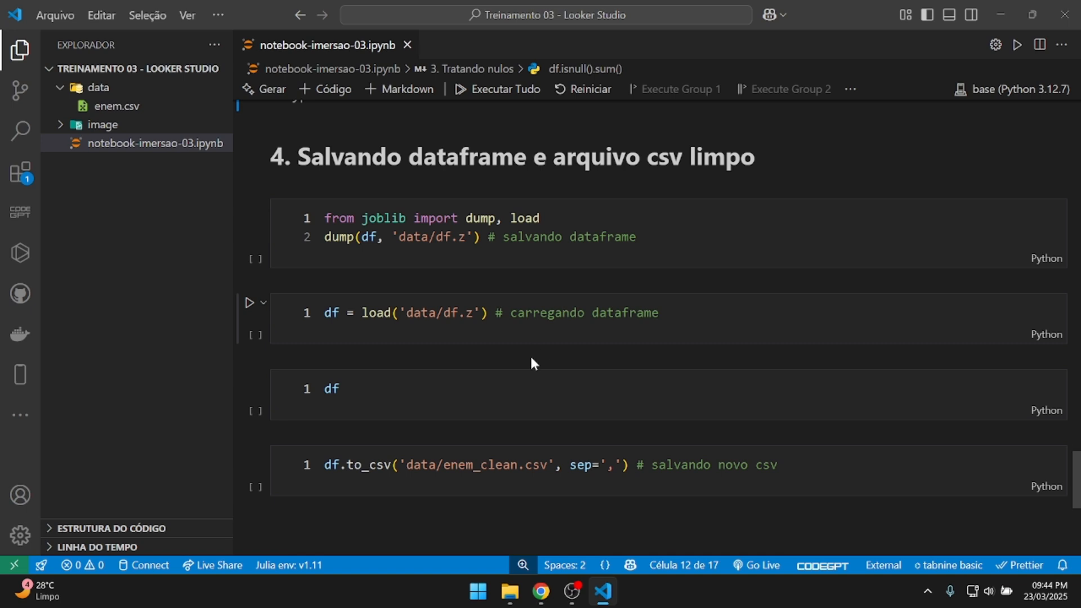
Run the joblib dump cell to save the dataframe to data/df.z.
click(357, 239)
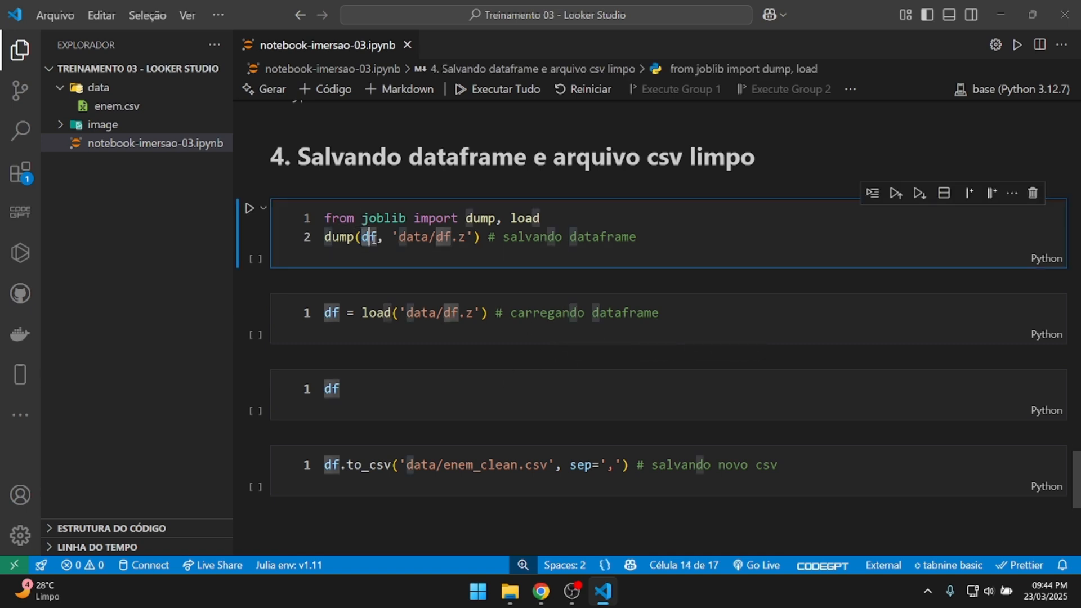
click(601, 239)
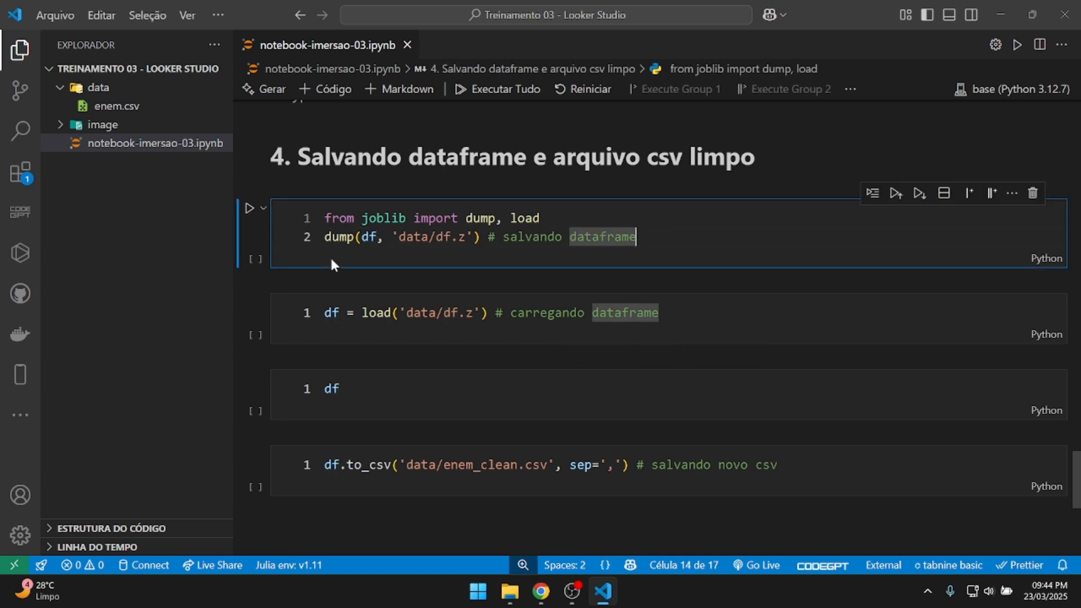
click(249, 208)
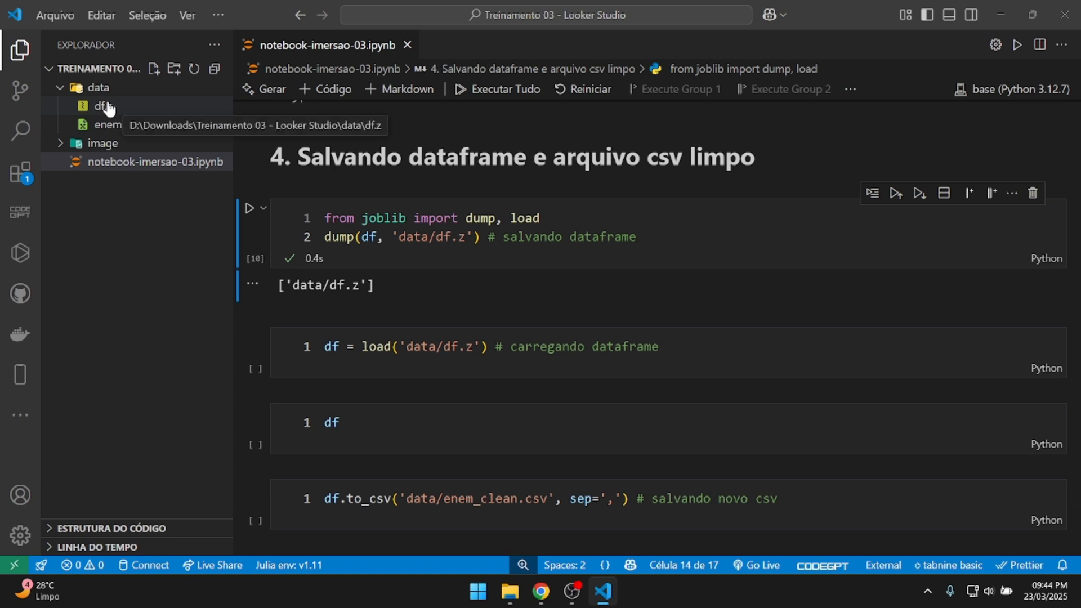
scroll(433, 240, down, 2)
scroll(431, 240, up, 1)
Run df = load('data/df.z') to reload the dataframe.
mouse_move(364, 276)
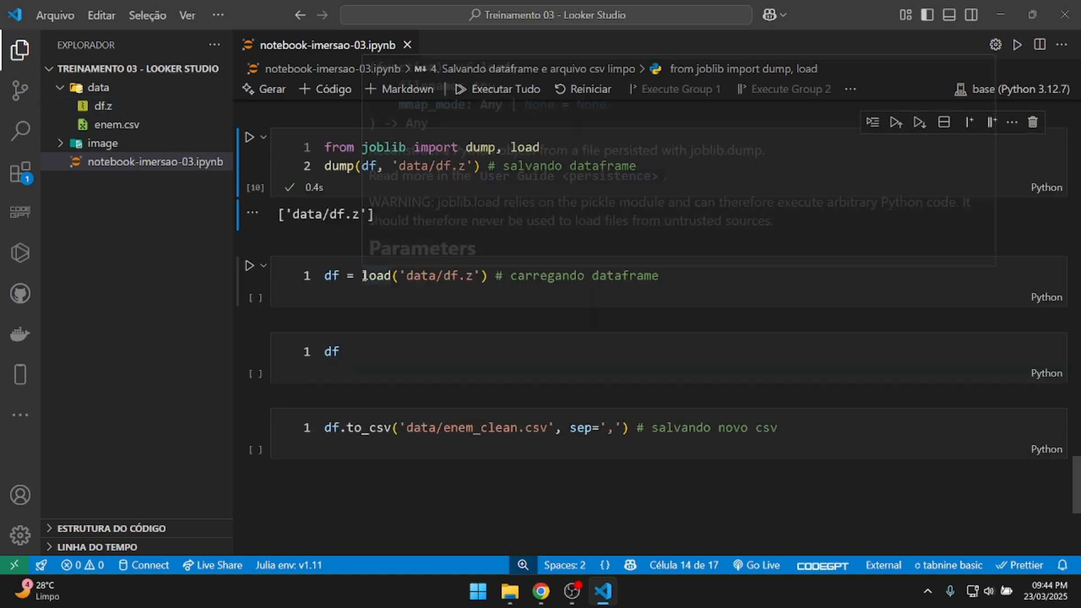
click(340, 276)
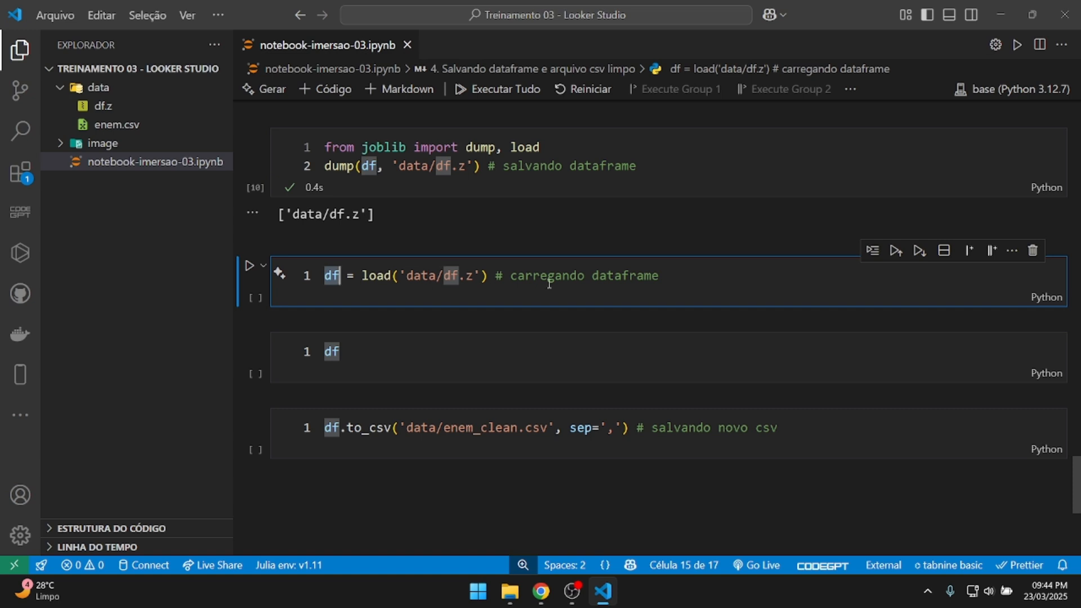
click(682, 277)
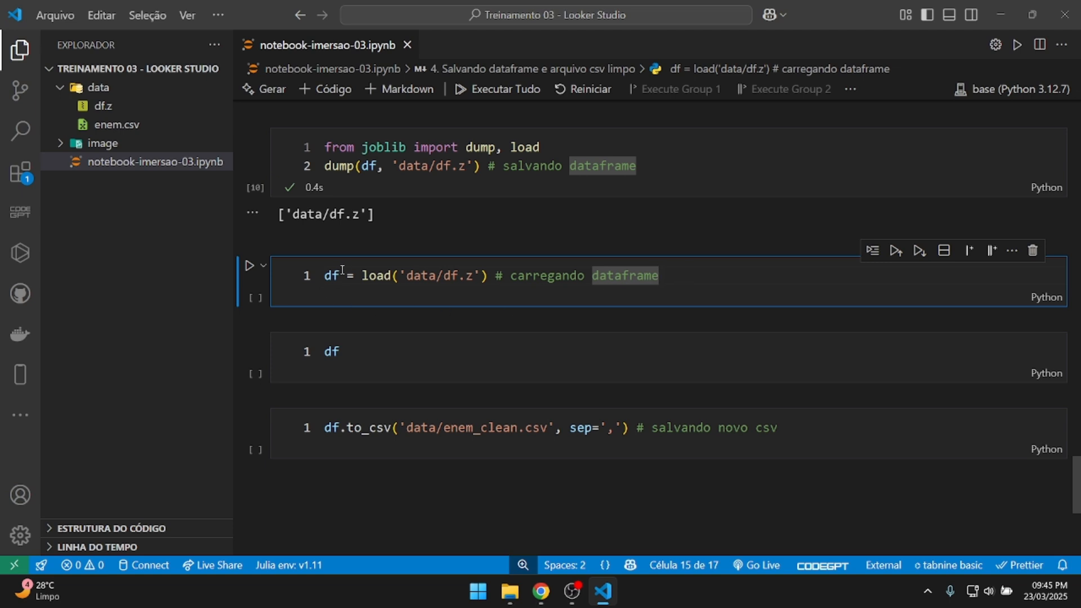
click(249, 265)
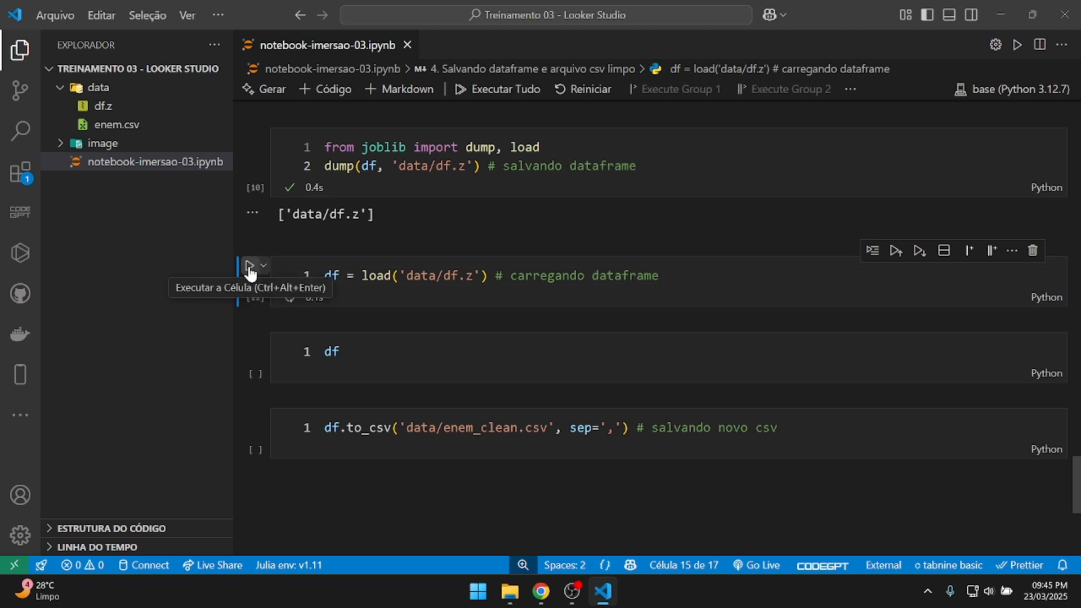
Display df and scroll across its 172305 rows × 27 columns table.
click(393, 354)
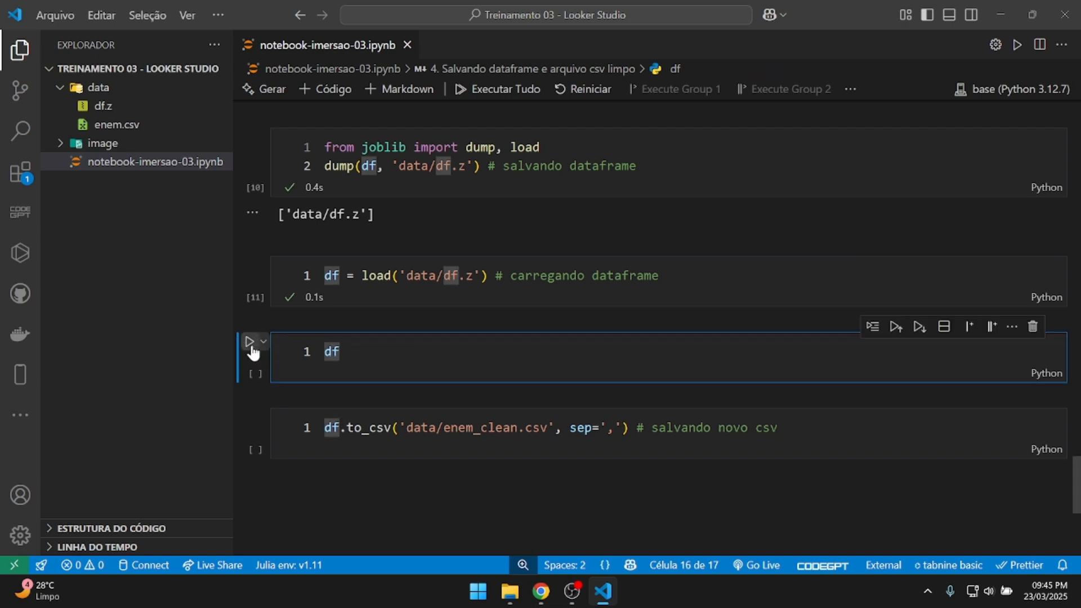
key(ctrl+Return)
scroll(570, 276, down, 6)
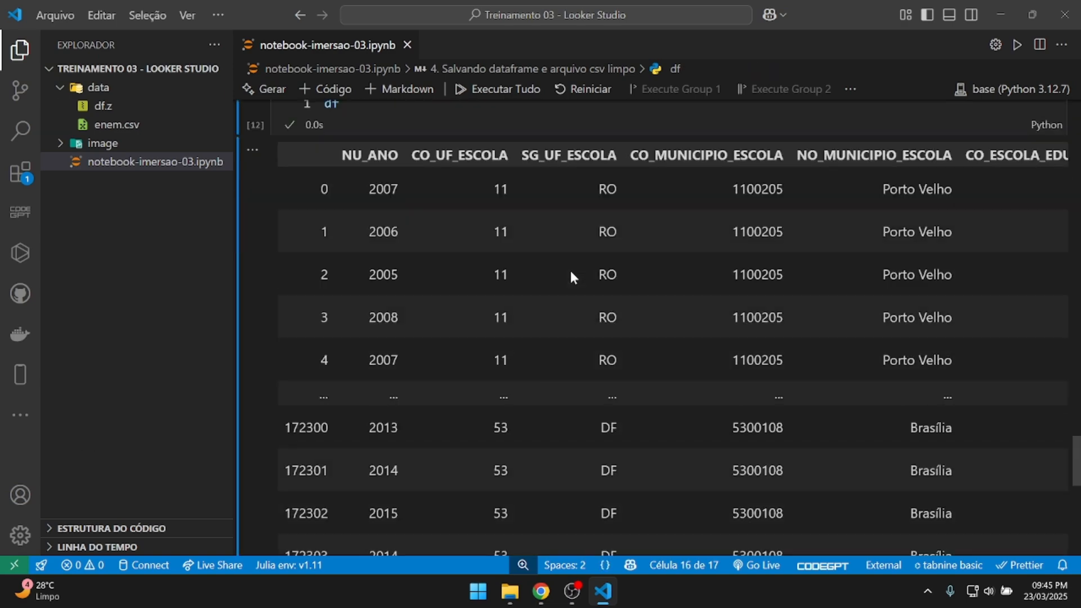
scroll(570, 278, down, 1)
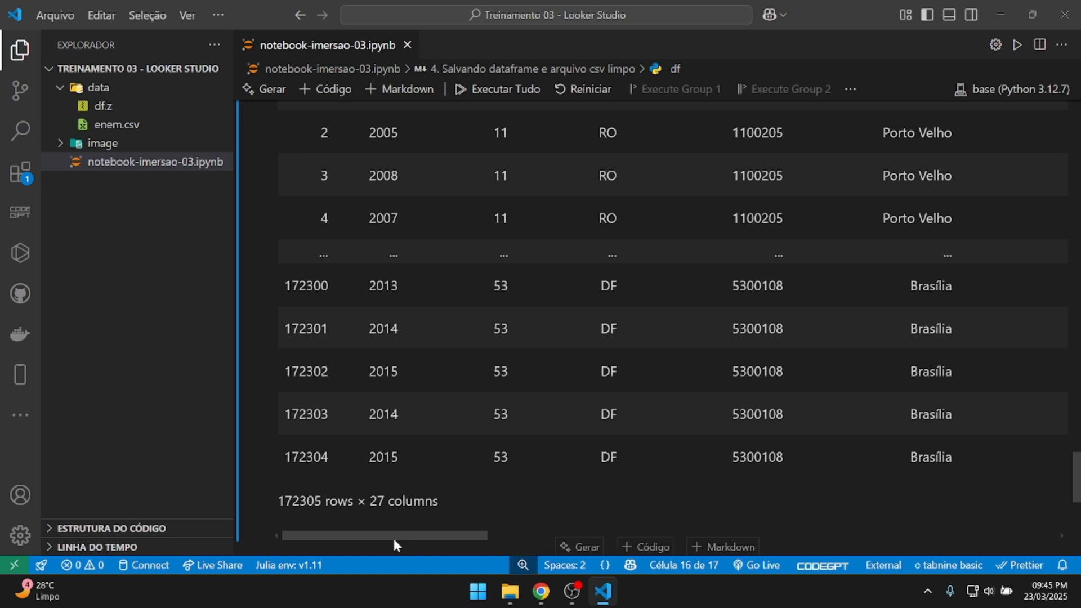
drag(454, 534, 872, 521)
scroll(786, 375, up, 5)
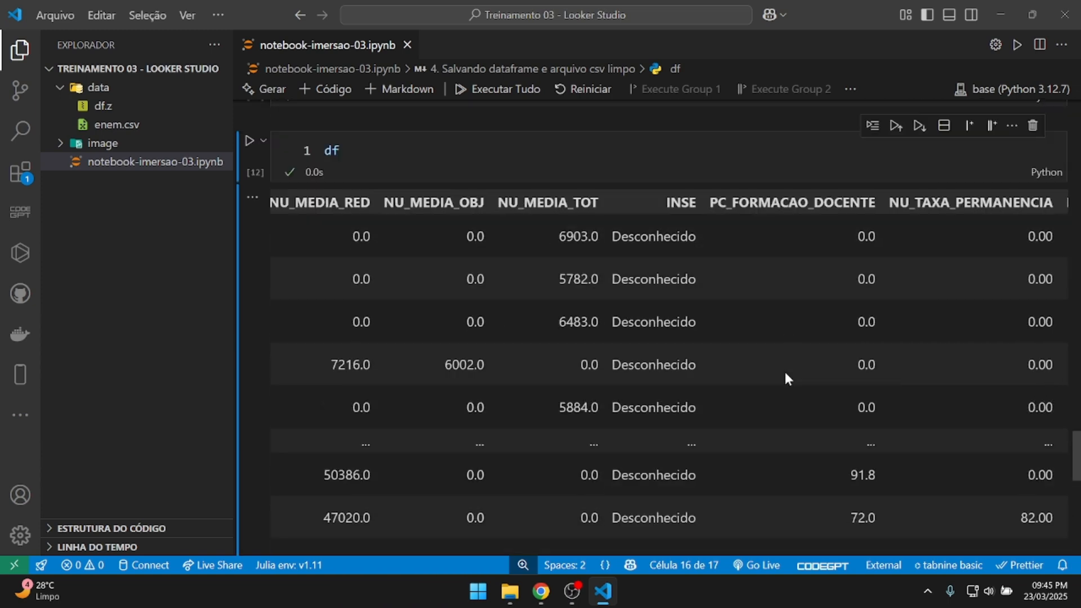
scroll(644, 236, down, 9)
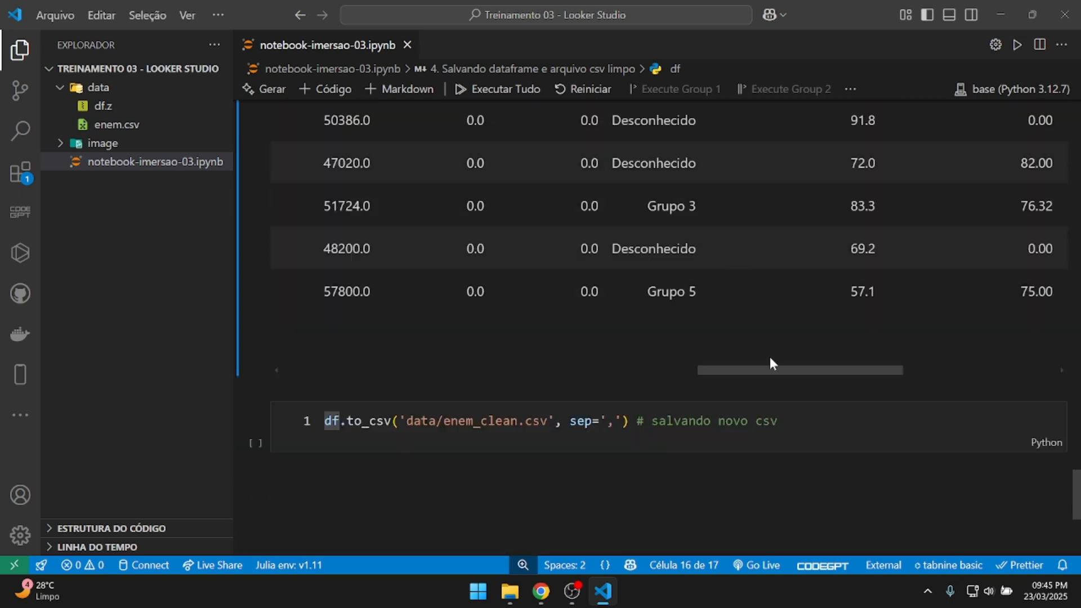
drag(764, 370, 349, 368)
scroll(507, 290, down, 3)
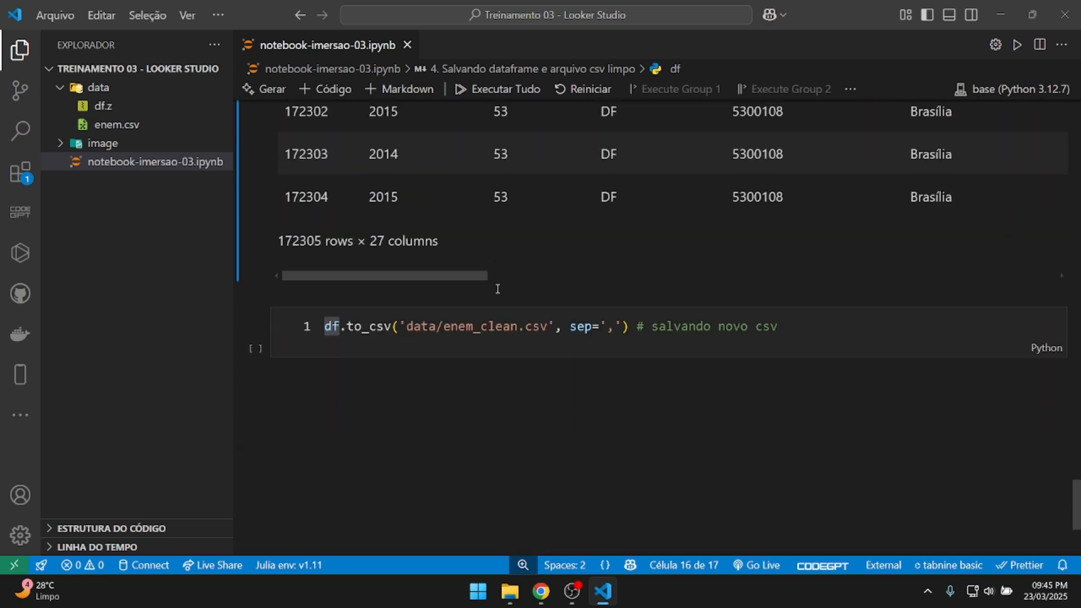
click(821, 322)
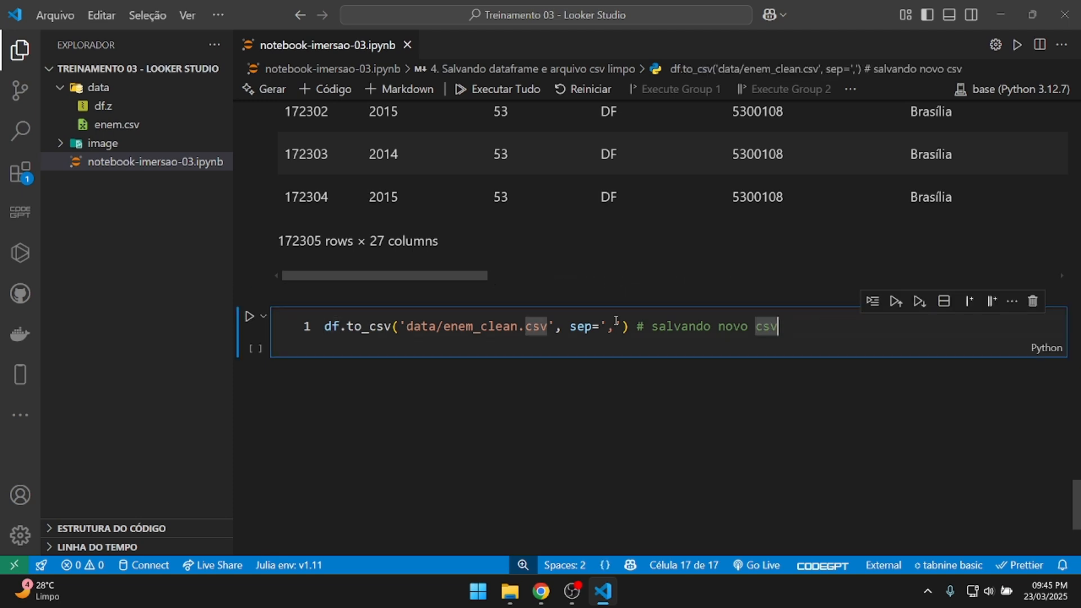
Add index=False to the df.to_csv call writing data/enem_clean.csv.
click(634, 332)
drag(443, 338, 556, 330)
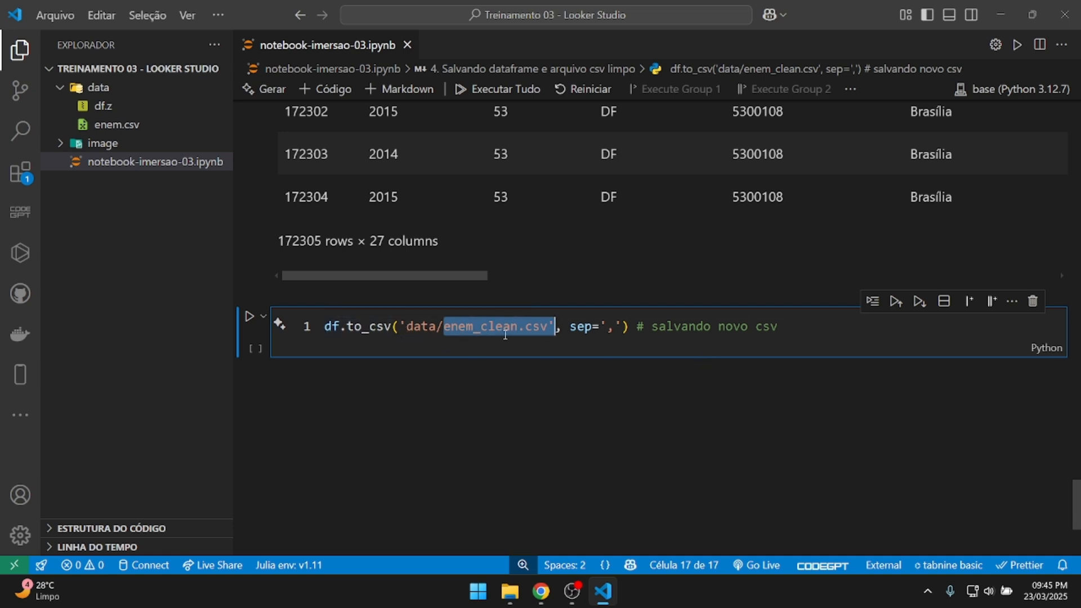
click(621, 327)
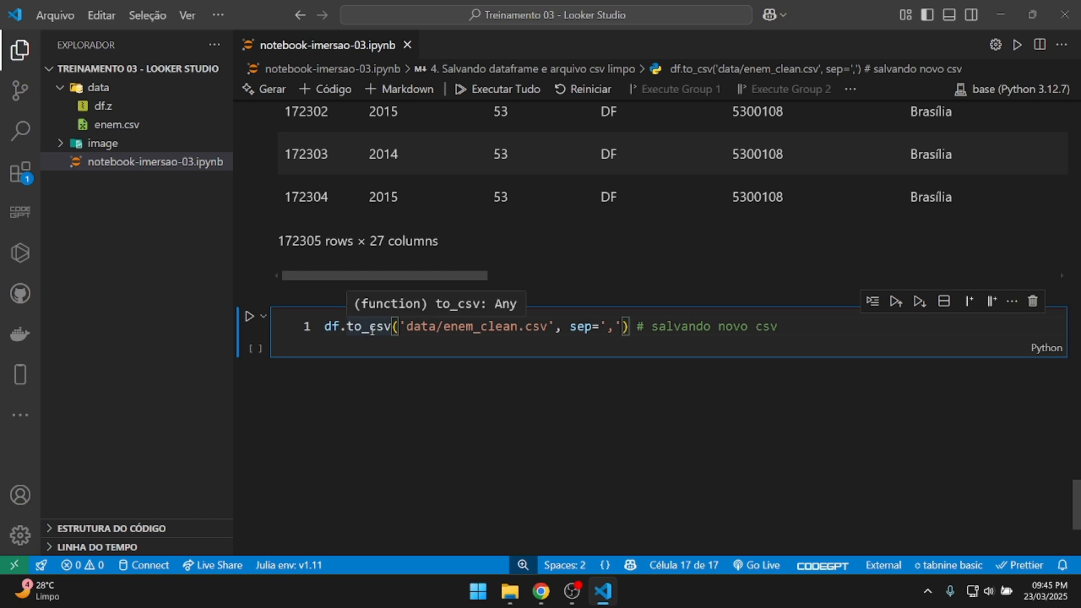
click(445, 336)
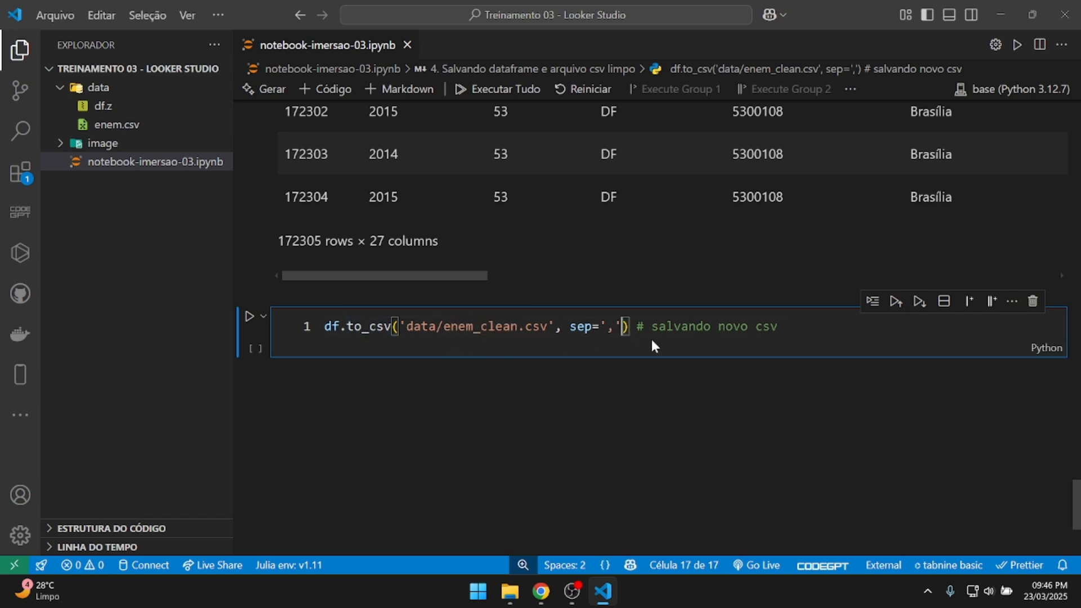
text(, ind)
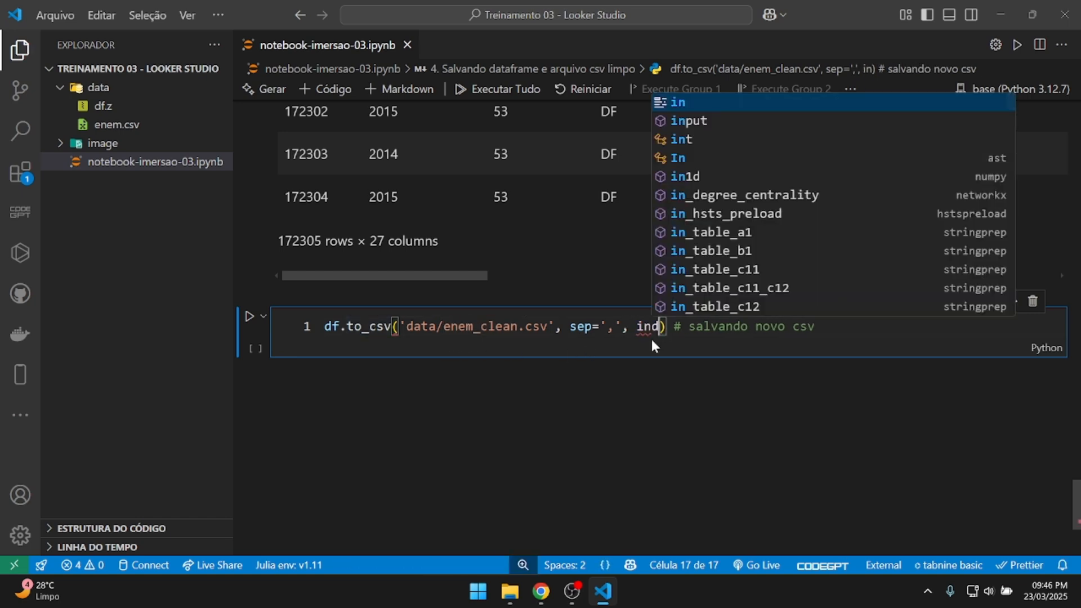
key(Down)
key(Down)
key(Down)
key(Return)
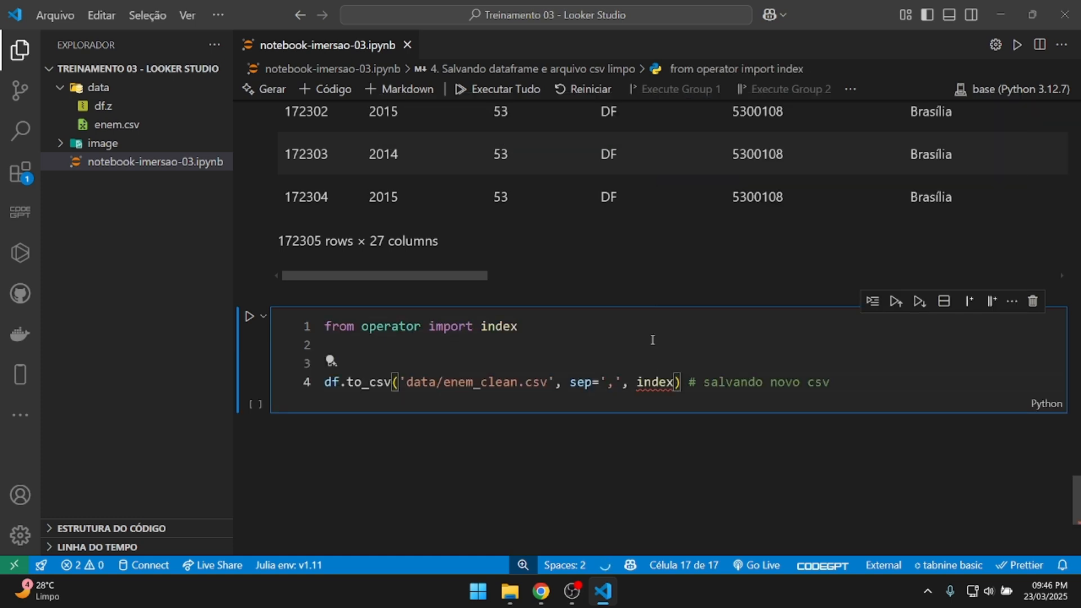
text(=False)
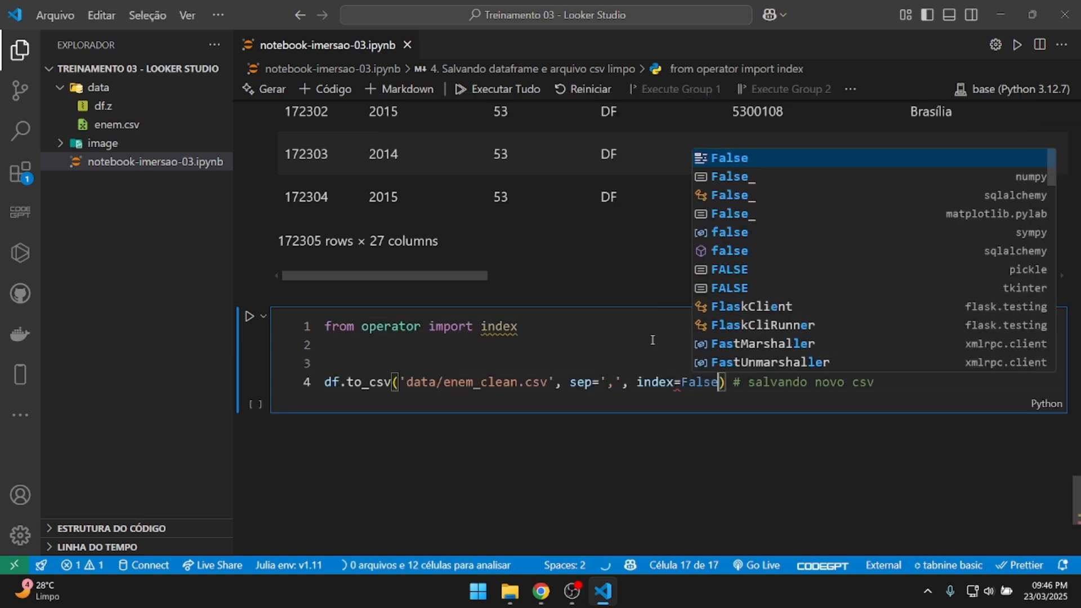
Remove the auto-inserted import line and run the cell to write enem_clean.csv.
click(653, 340)
key(shift+Up)
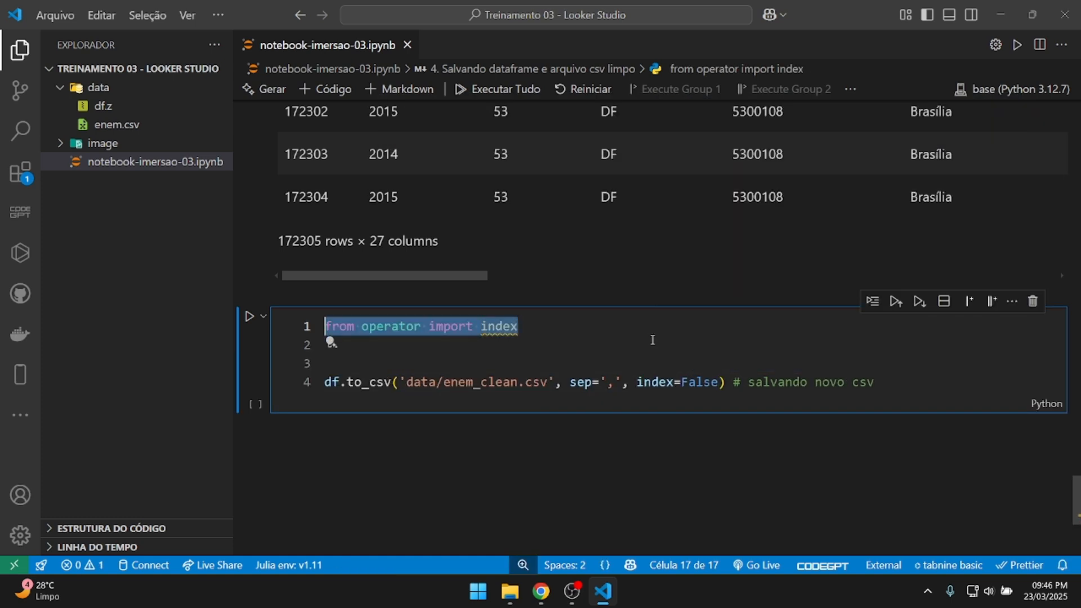
key(Delete)
key(Delete)
key(Delete)
key(End)
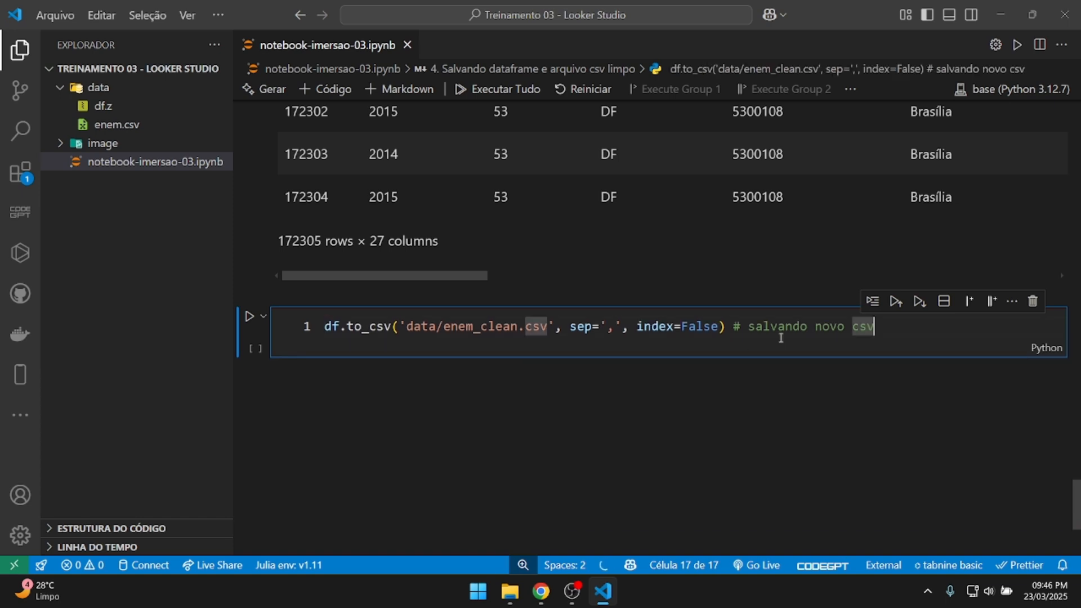
key(ctrl+Return)
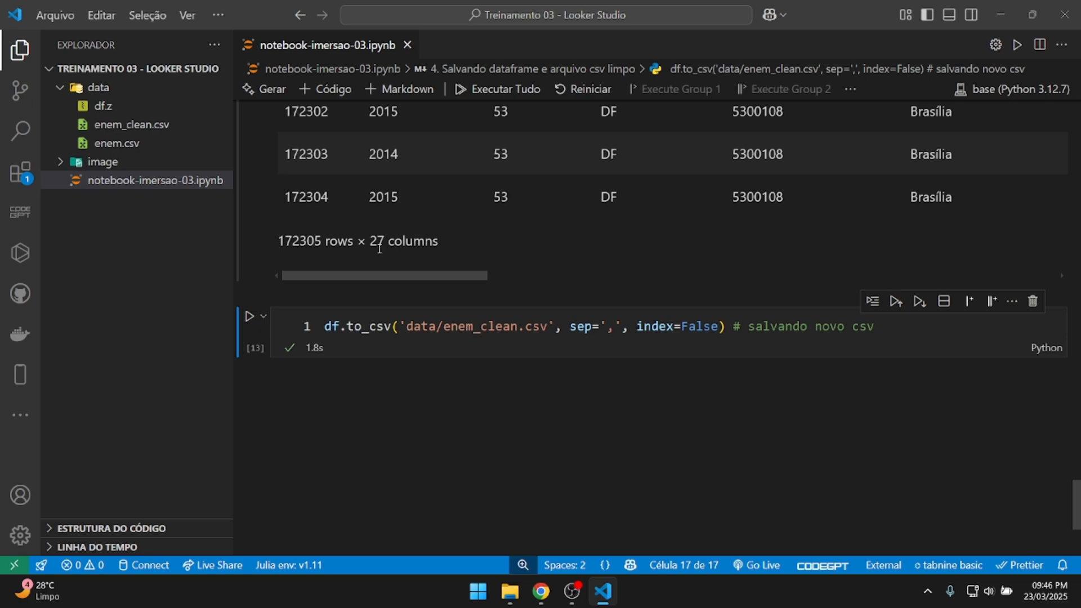
click(129, 128)
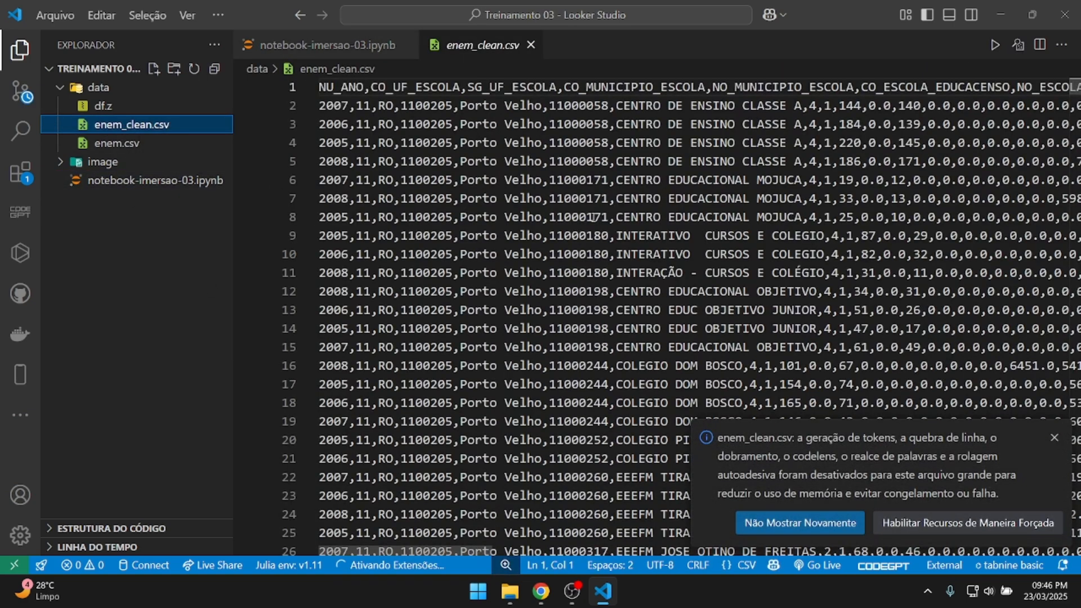
click(355, 124)
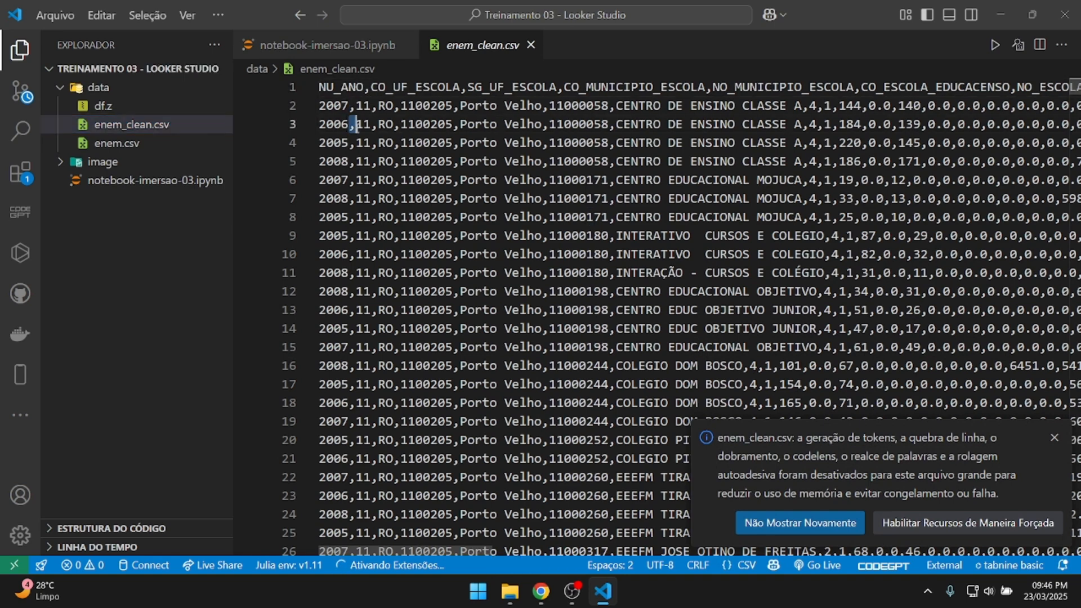
click(1054, 438)
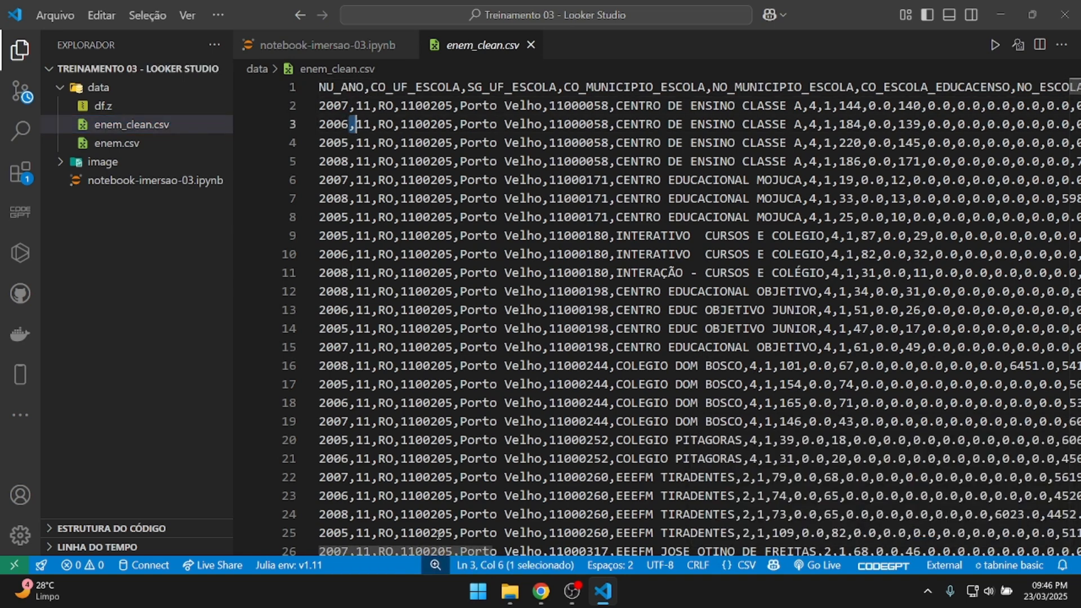
drag(428, 551, 563, 549)
click(599, 130)
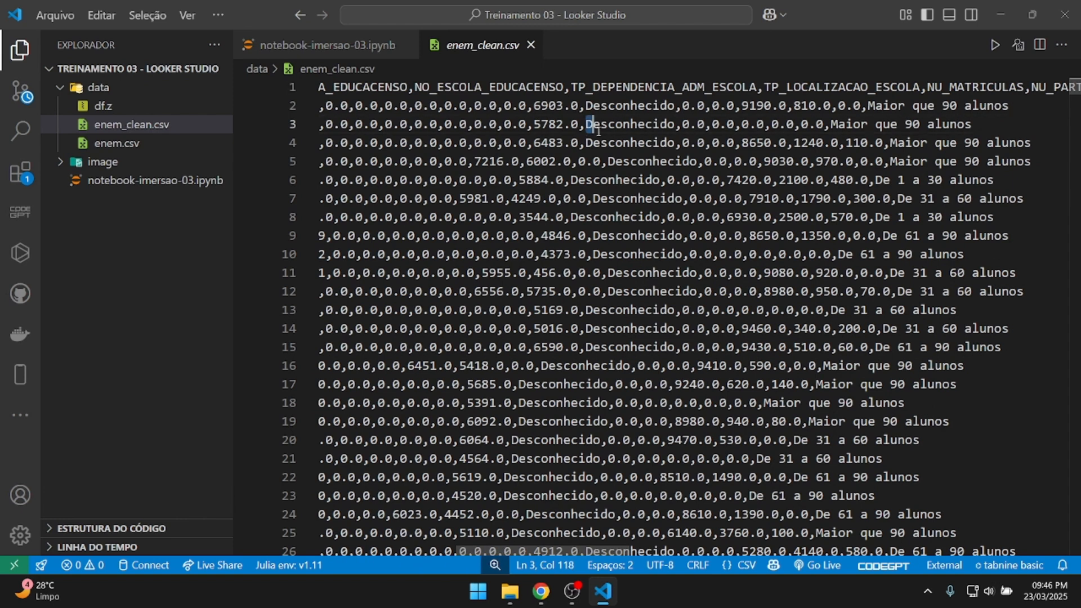
drag(599, 130, 734, 133)
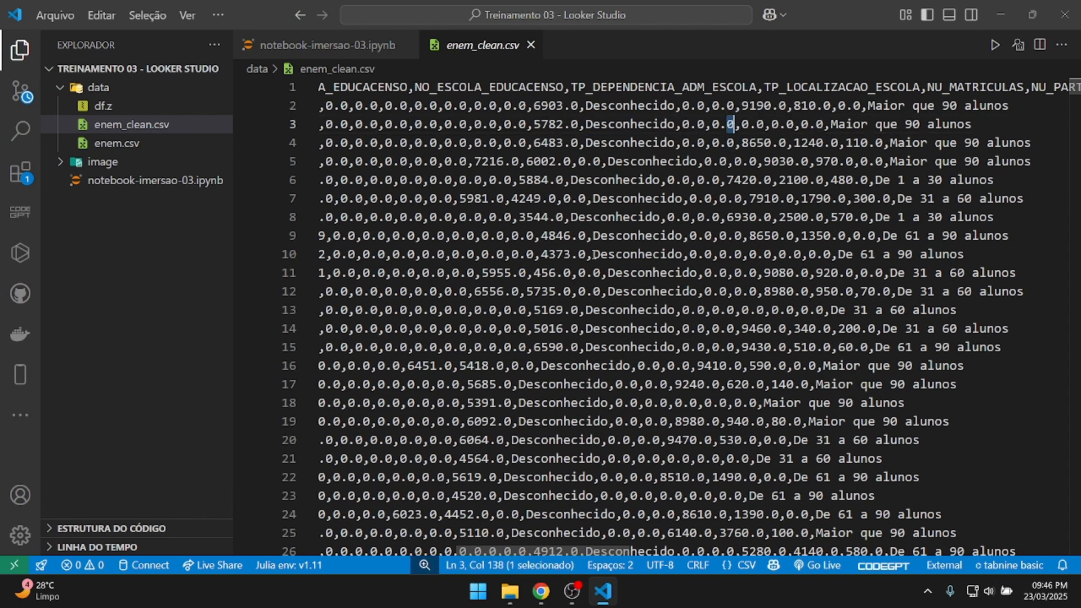
drag(593, 254, 682, 255)
scroll(683, 338, down, 10)
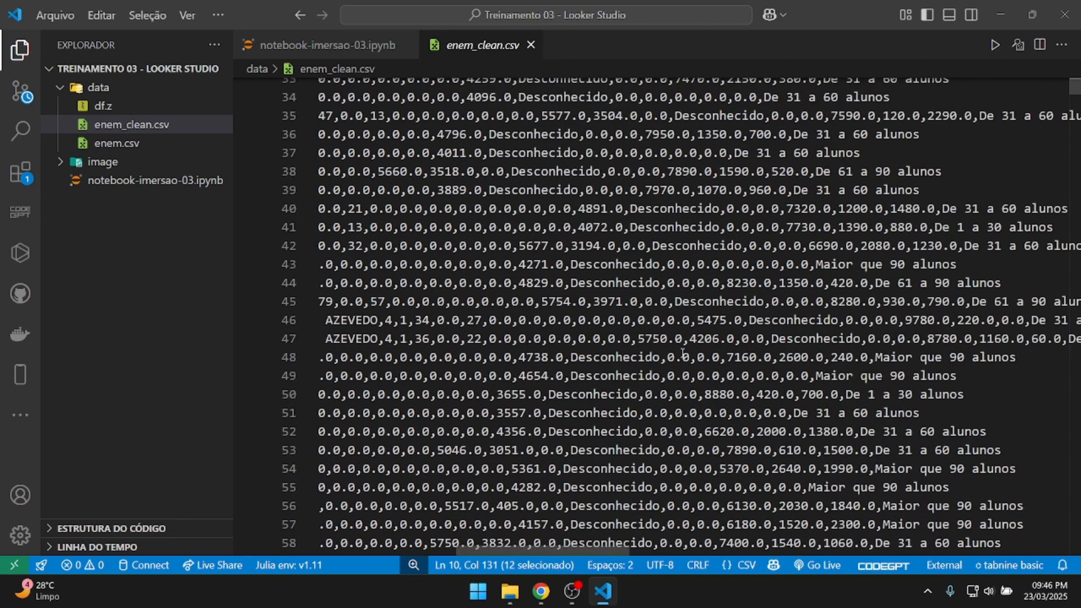
drag(598, 550, 456, 542)
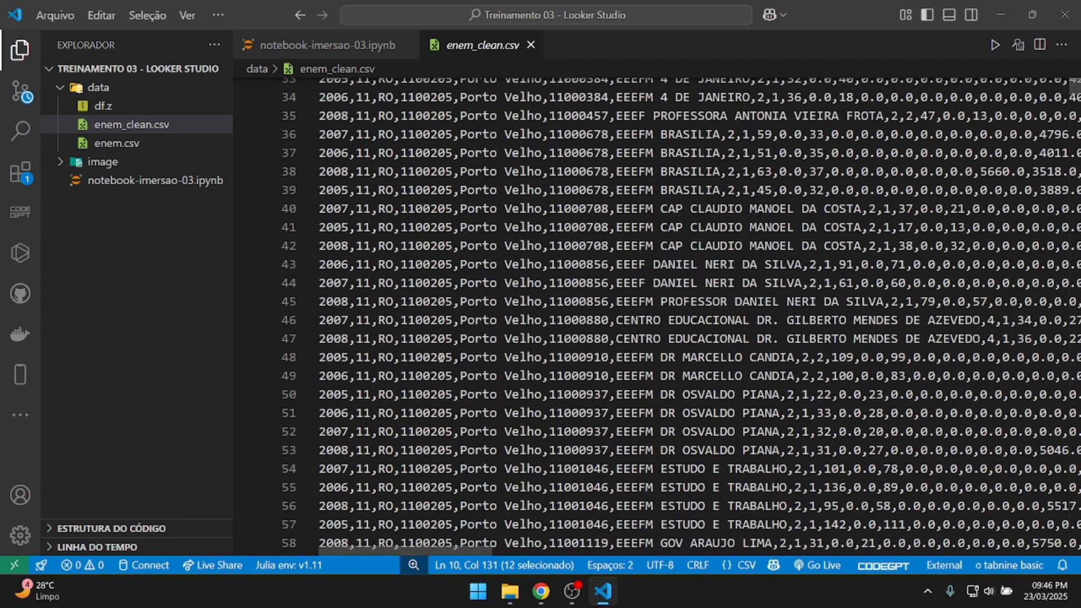
scroll(440, 357, up, 10)
click(531, 45)
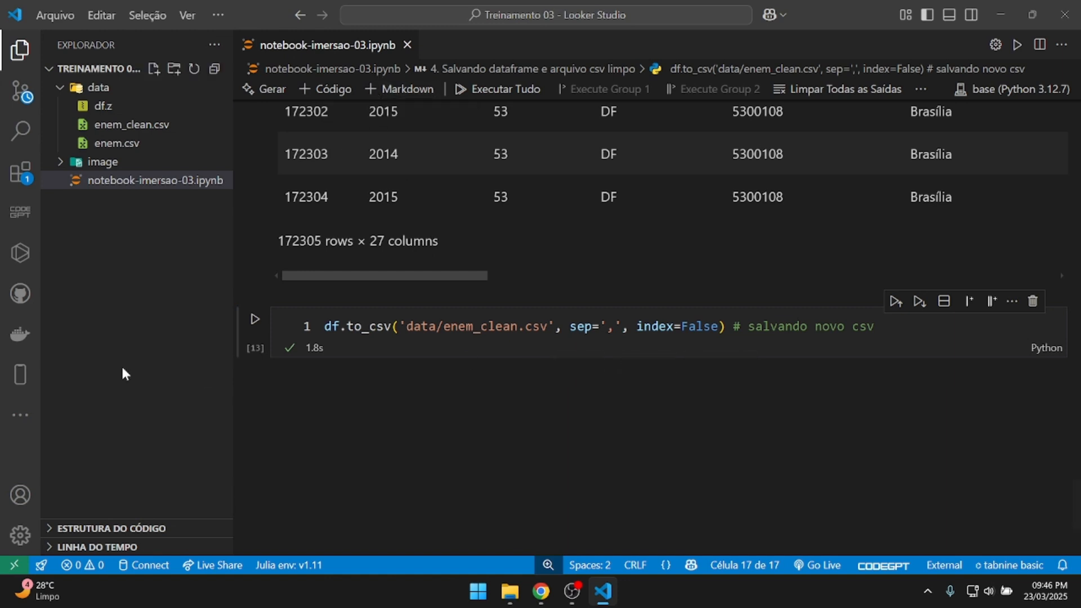
Bring the Chrome browser window forward from the Windows taskbar.
click(541, 591)
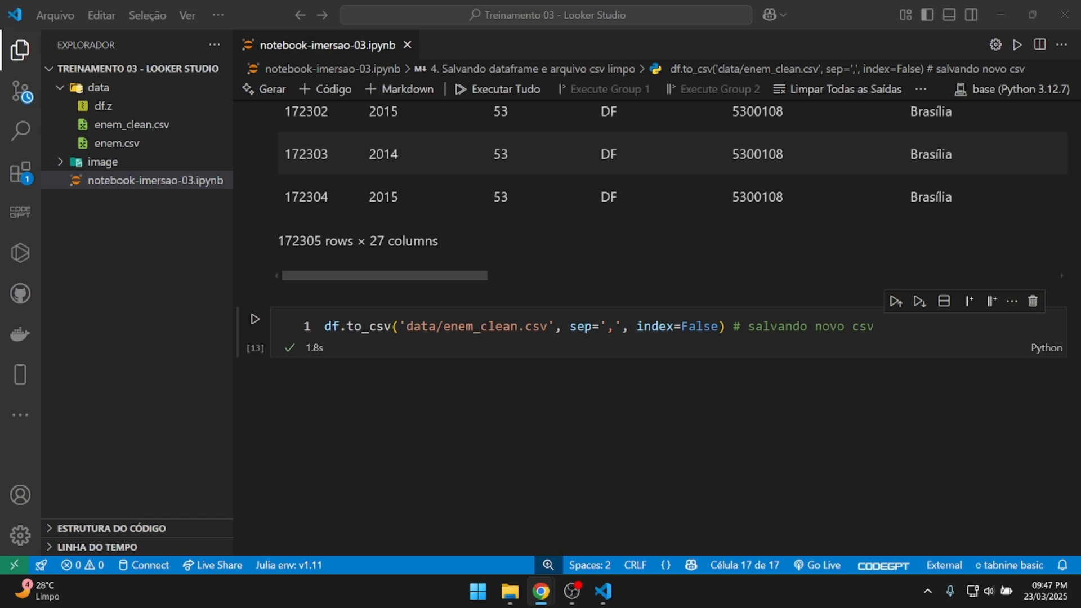
mouse_move(544, 580)
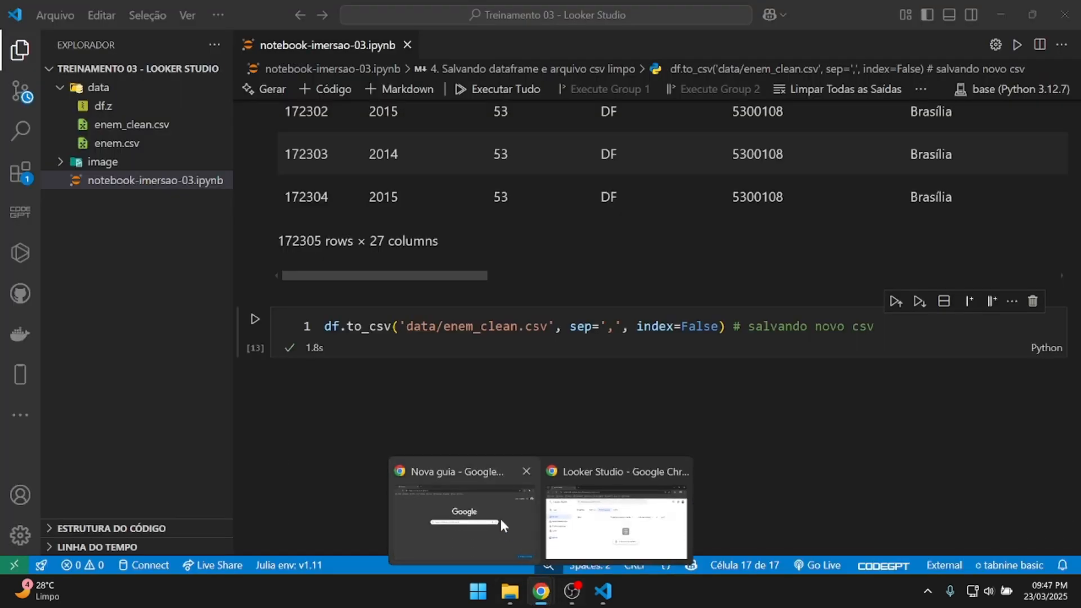
click(501, 521)
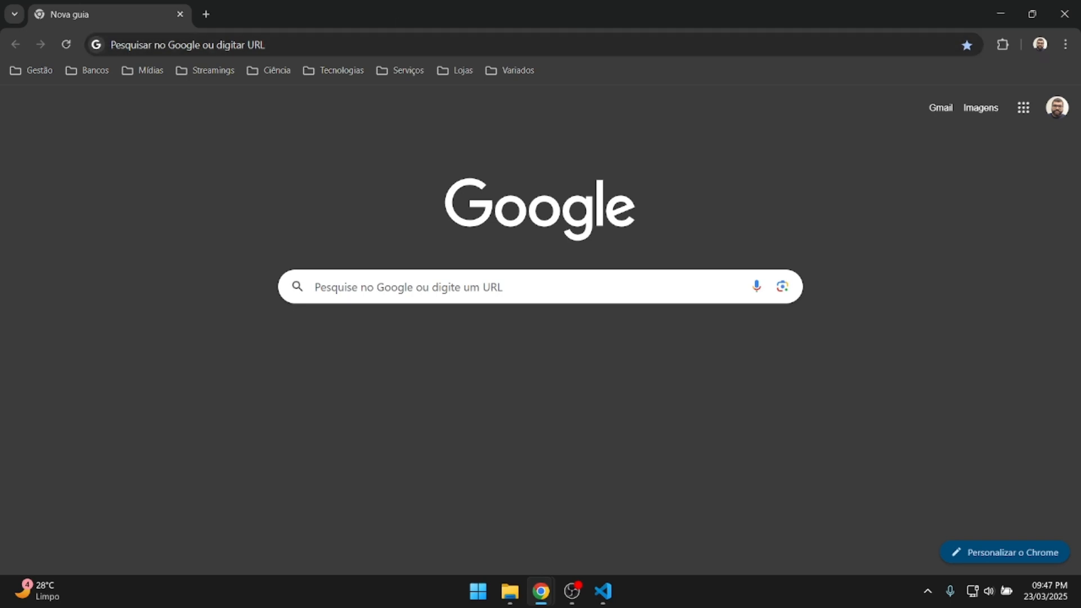
Maximize the browser window and go to the Looker Studio home page.
drag(0, 101, 341, 110)
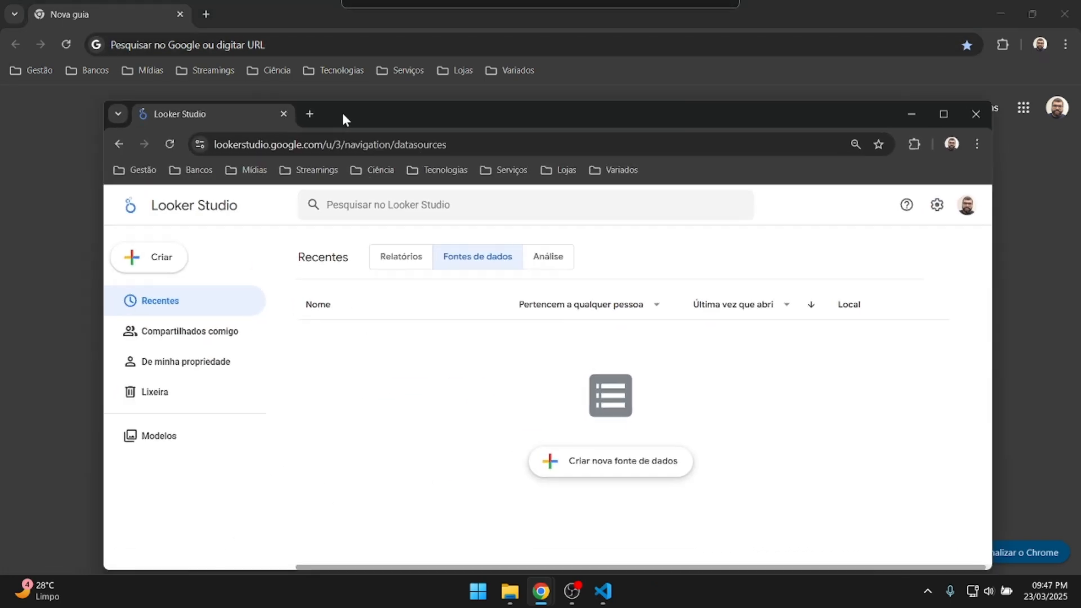
drag(312, 8, 0, 73)
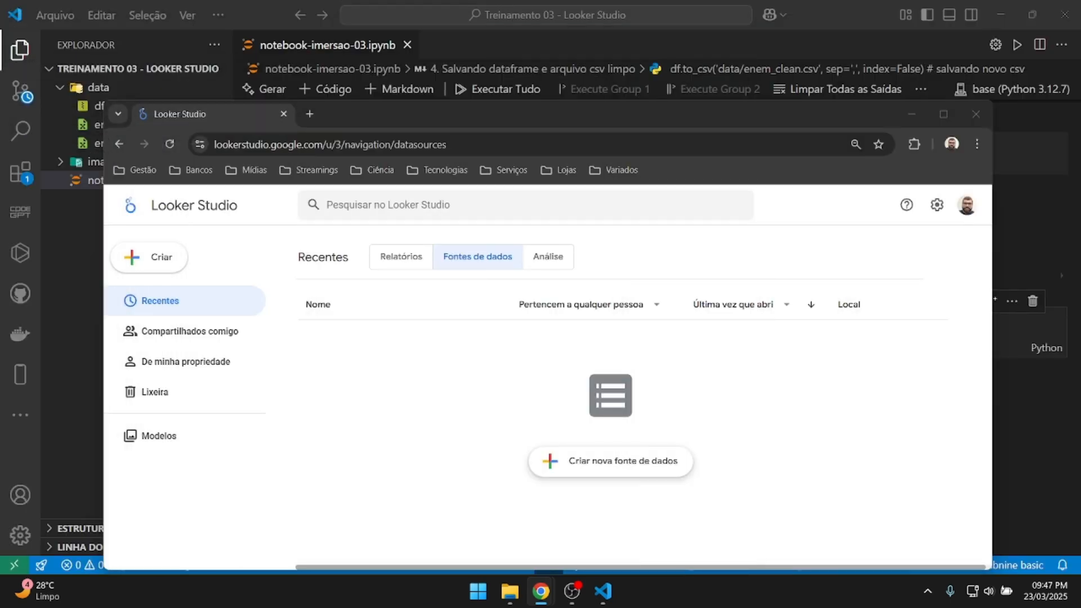
double_click(393, 124)
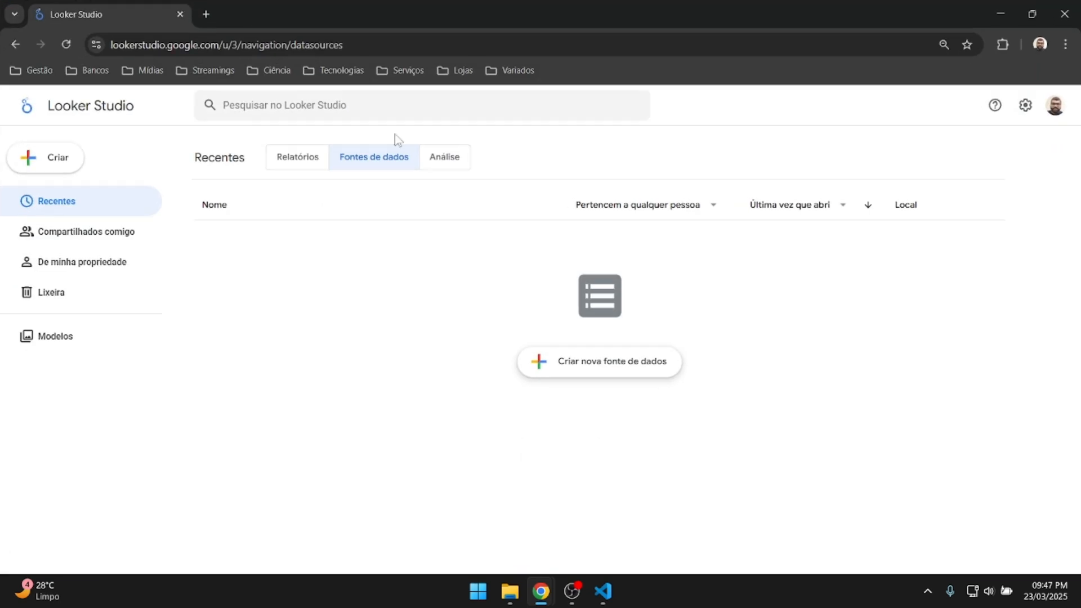
click(74, 206)
drag(112, 41, 252, 42)
click(428, 42)
key(BackSpace)
key(BackSpace)
key(BackSpace)
key(BackSpace)
key(BackSpace)
key(BackSpace)
key(BackSpace)
key(BackSpace)
key(BackSpace)
key(BackSpace)
key(BackSpace)
key(BackSpace)
key(BackSpace)
key(BackSpace)
key(BackSpace)
key(BackSpace)
key(BackSpace)
key(BackSpace)
key(BackSpace)
key(BackSpace)
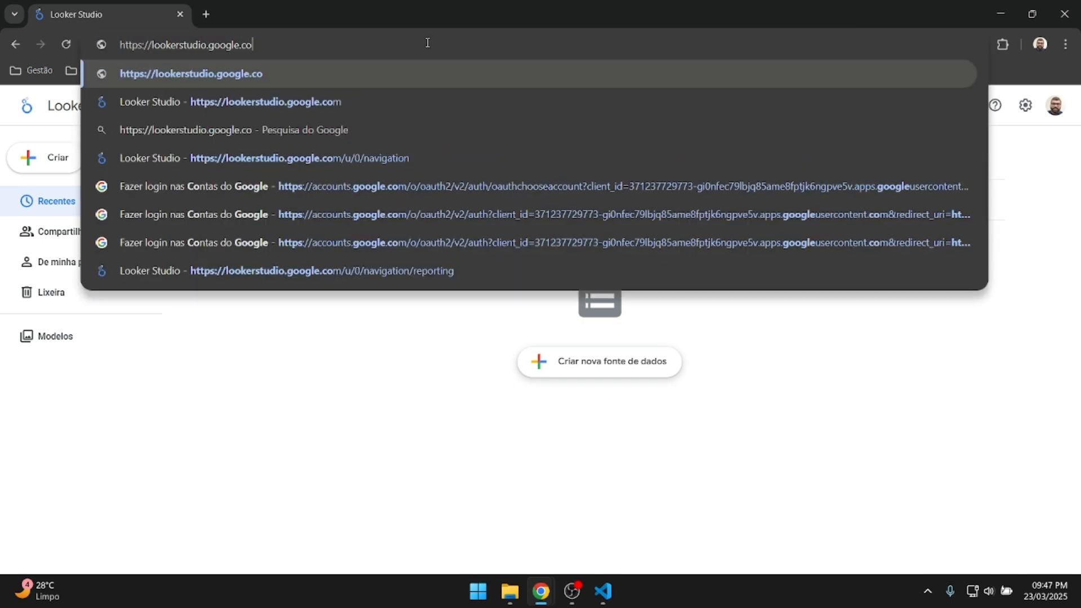
click(450, 102)
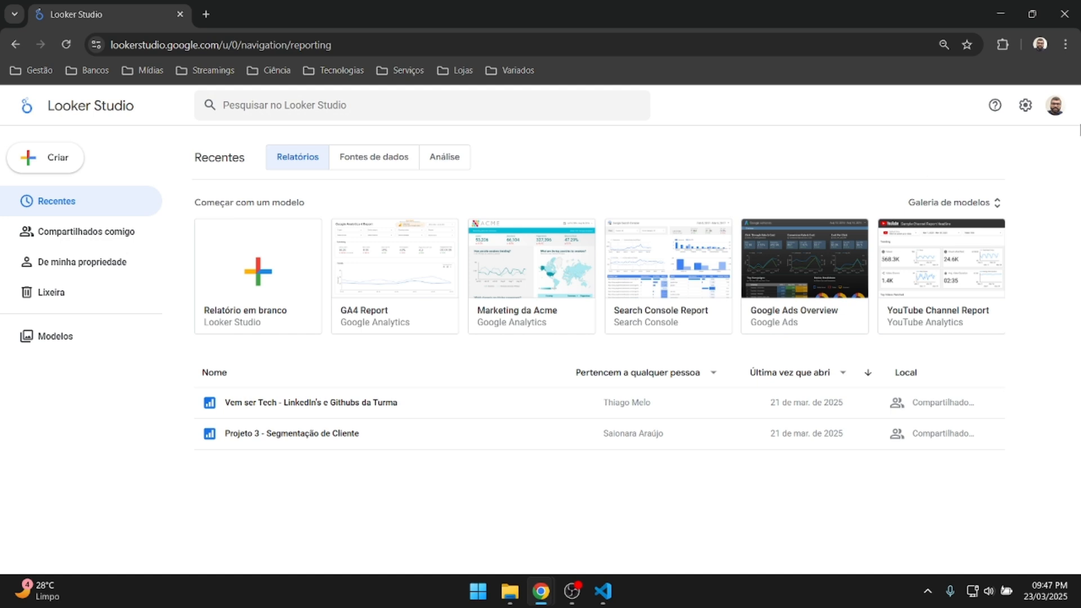
Switch to the other Google account and create a blank report.
click(1061, 106)
click(964, 237)
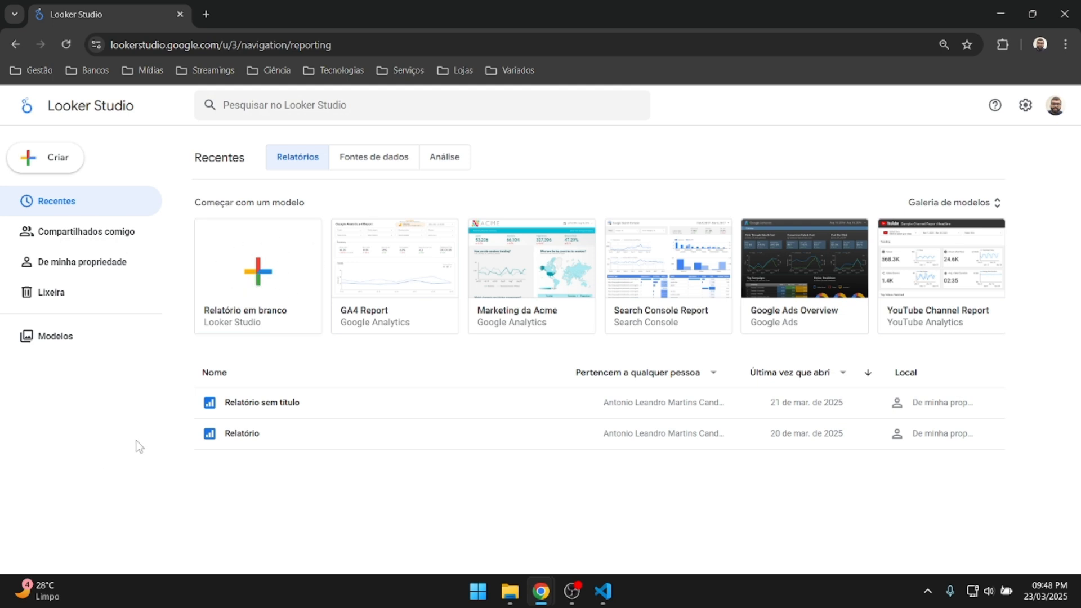
click(239, 321)
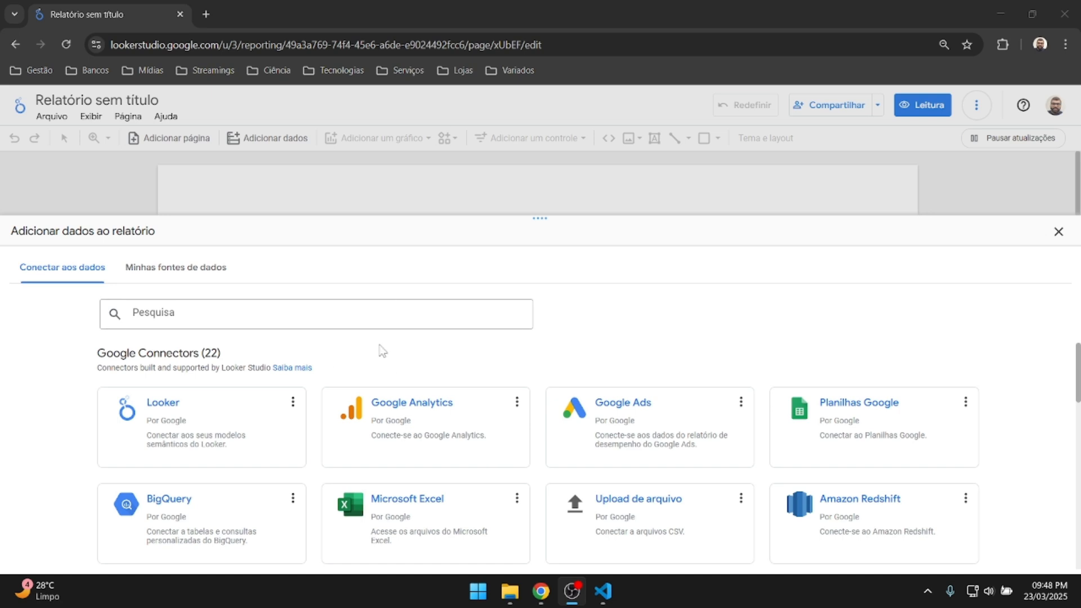
Browse 'Minhas fontes de dados' in the add-data panel, then return to 'Conectar aos dados'.
scroll(545, 415, down, 3)
scroll(546, 416, up, 1)
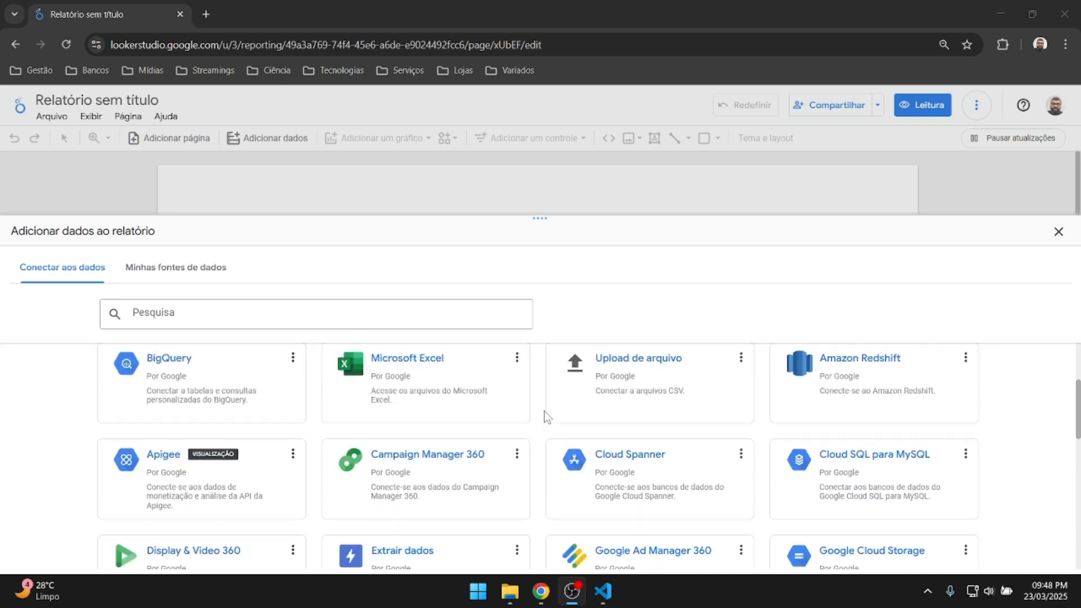
scroll(541, 416, up, 2)
scroll(478, 414, down, 1)
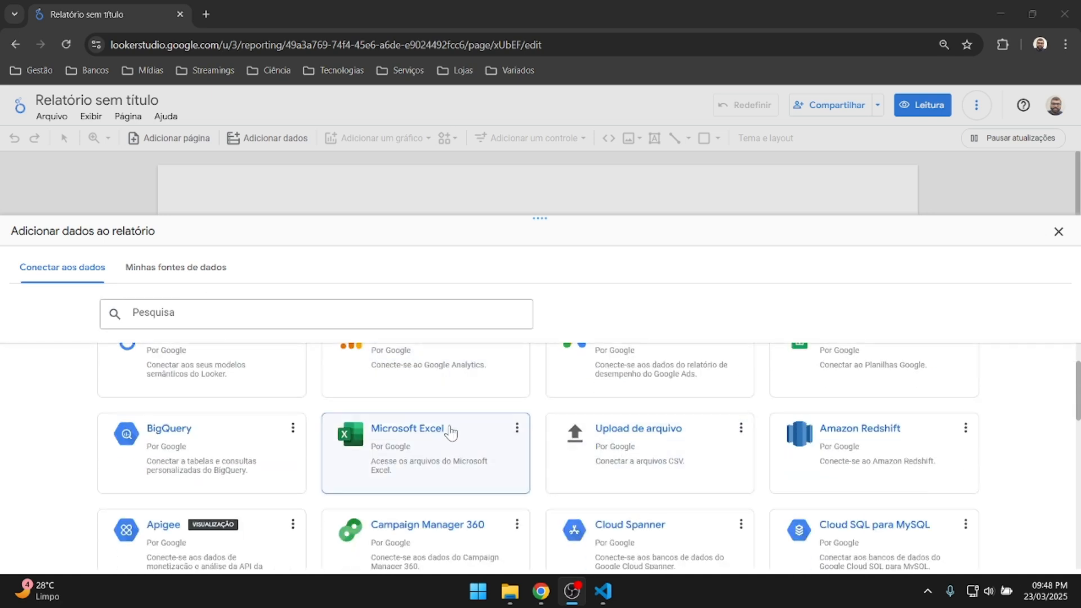
scroll(451, 432, up, 1)
click(170, 275)
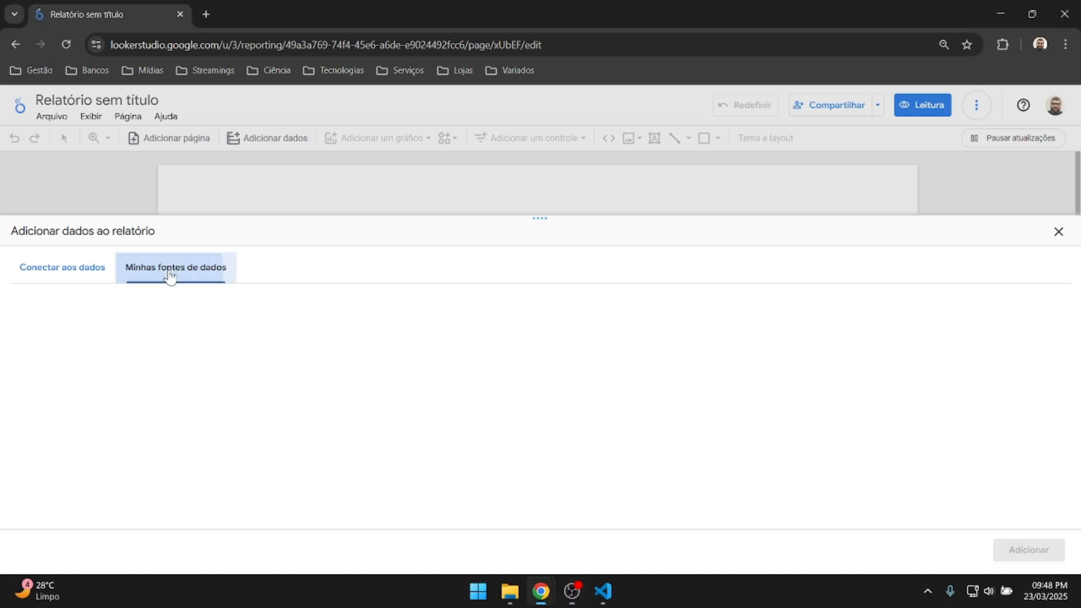
scroll(216, 383, down, 5)
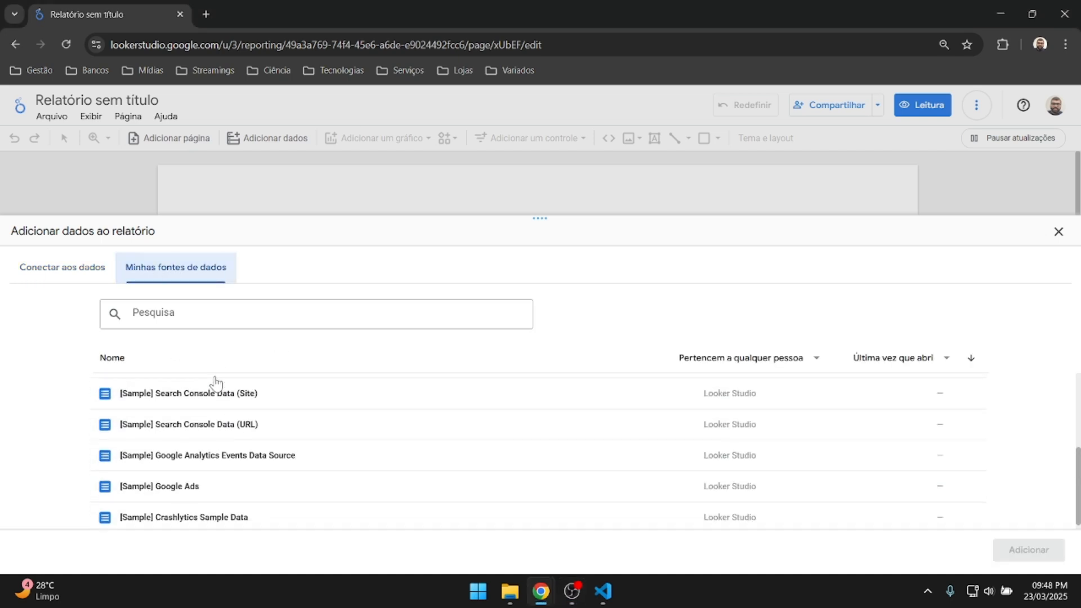
scroll(214, 382, up, 3)
scroll(213, 409, down, 1)
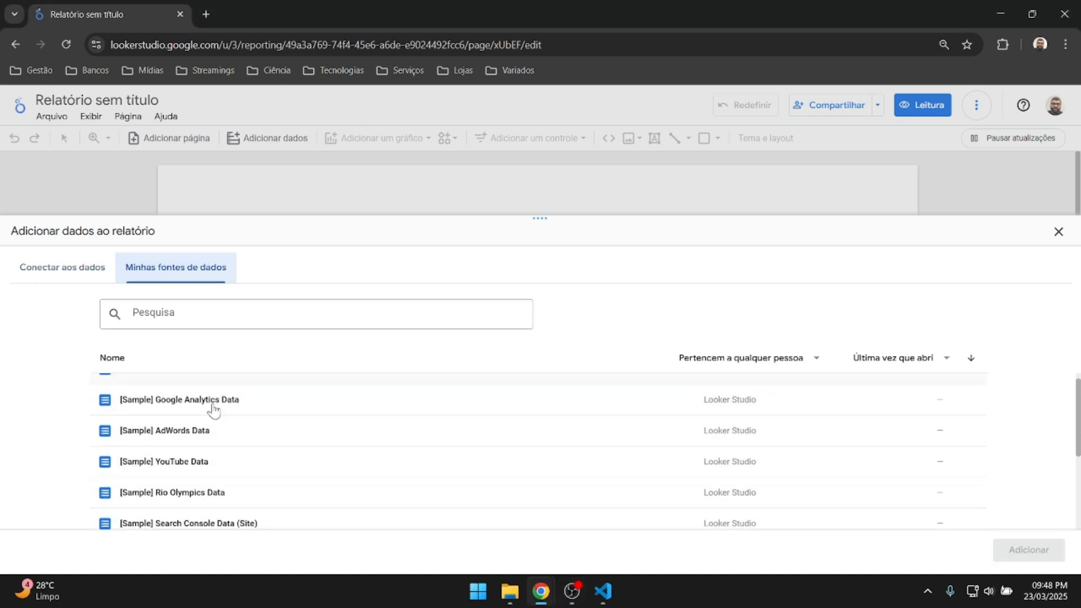
scroll(213, 409, down, 3)
scroll(213, 409, up, 4)
click(64, 274)
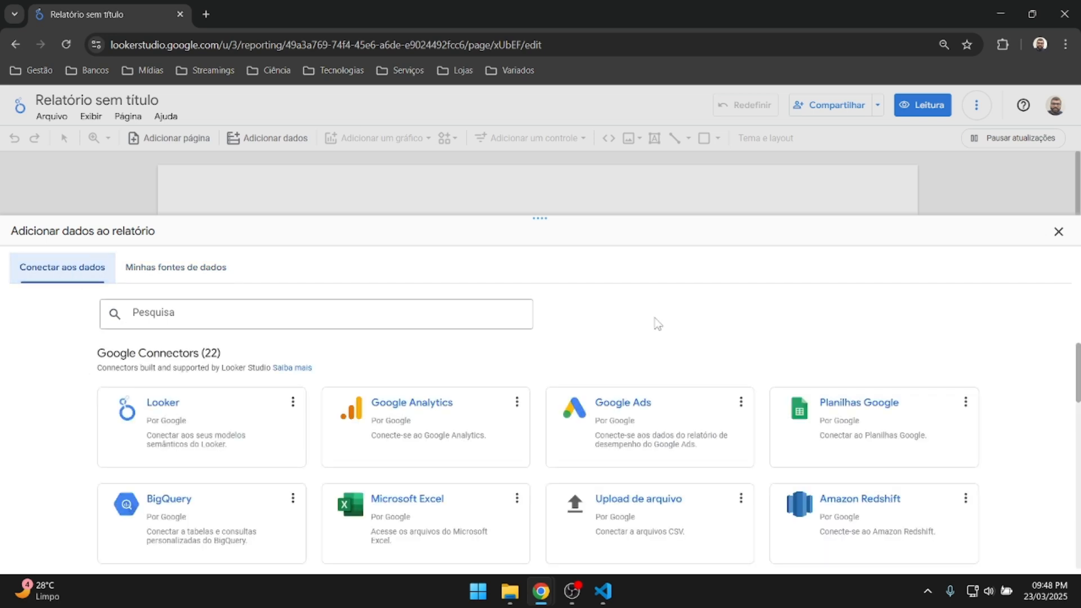
Pick the Upload de arquivo connector from the connector list.
scroll(619, 428, down, 1)
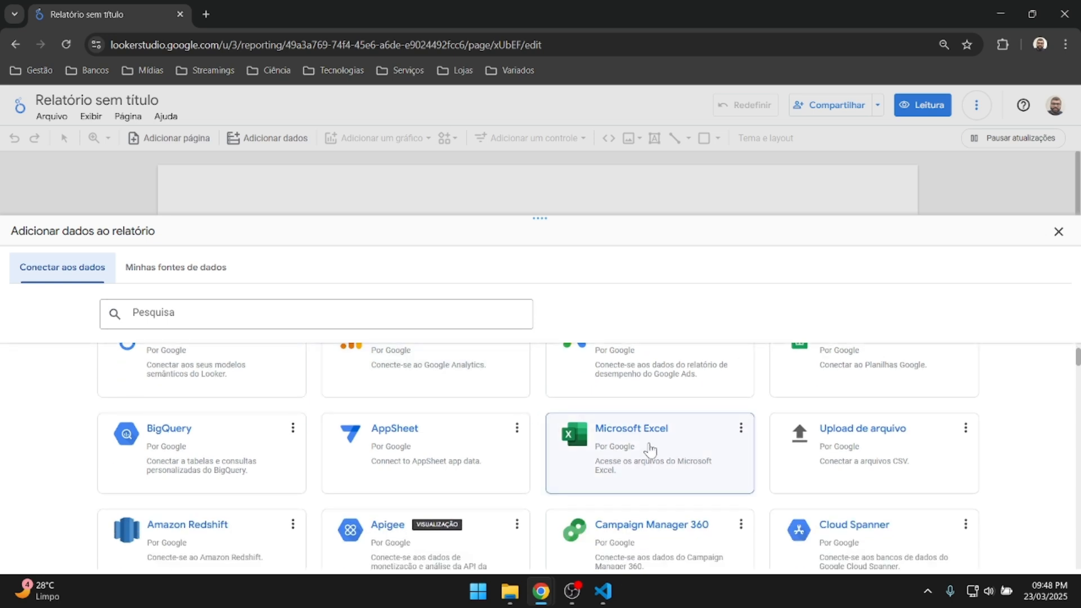
scroll(649, 448, down, 3)
scroll(648, 449, down, 3)
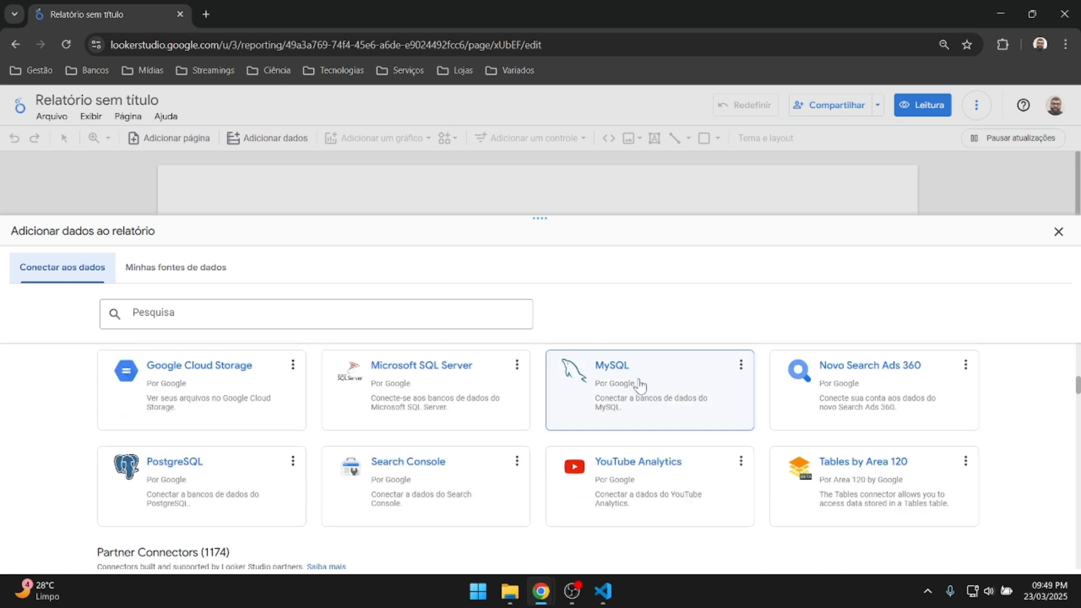
scroll(674, 431, up, 7)
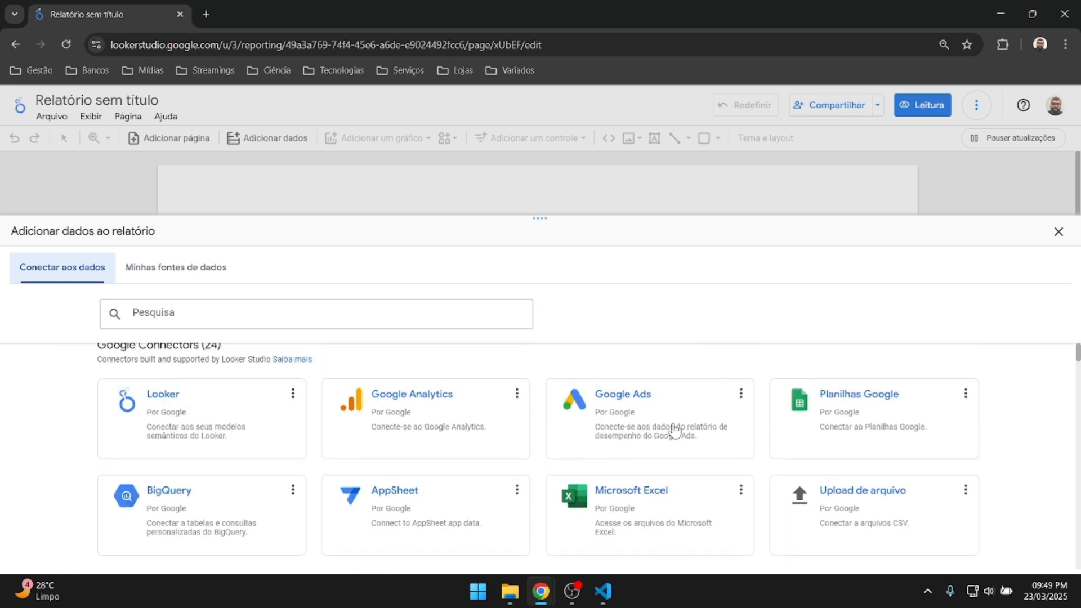
scroll(675, 431, down, 1)
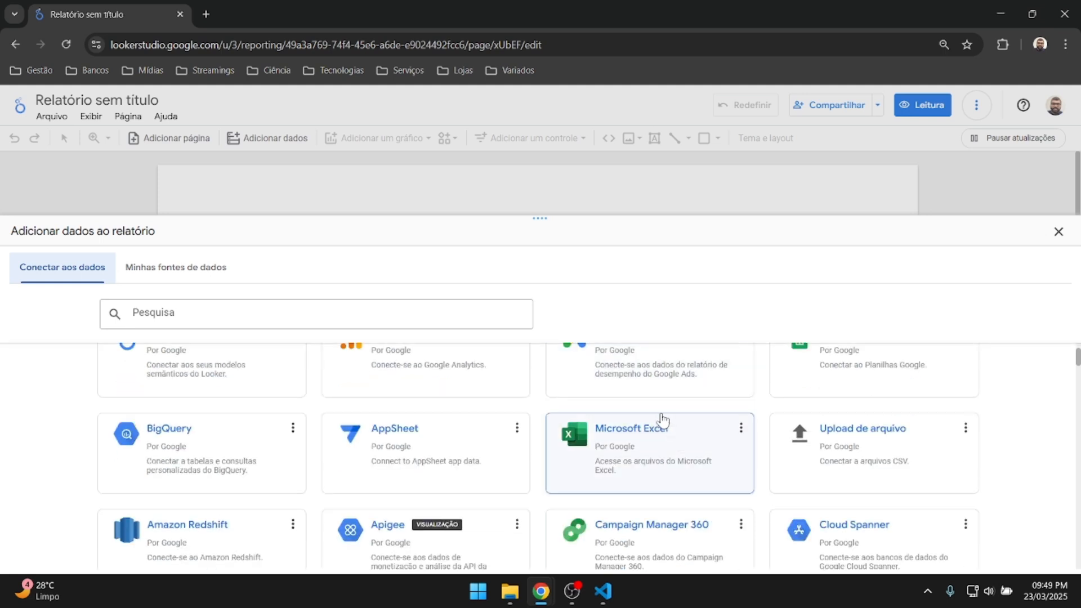
click(852, 449)
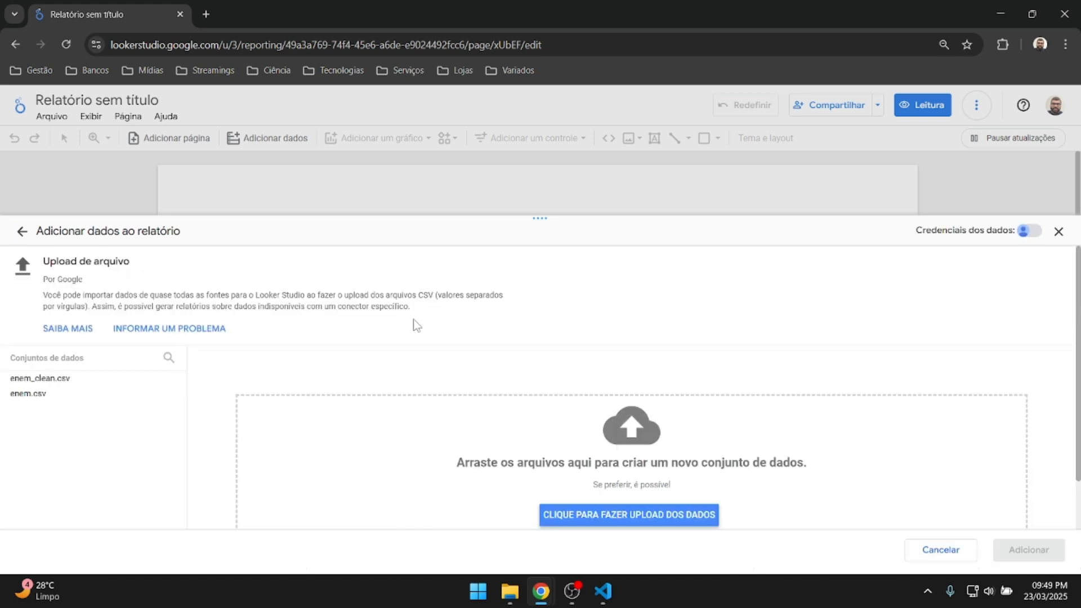
Upload enem_clean.csv from Downloads > Treinamento 03 - Looker Studio > data as a new file-upload dataset.
scroll(538, 333, down, 1)
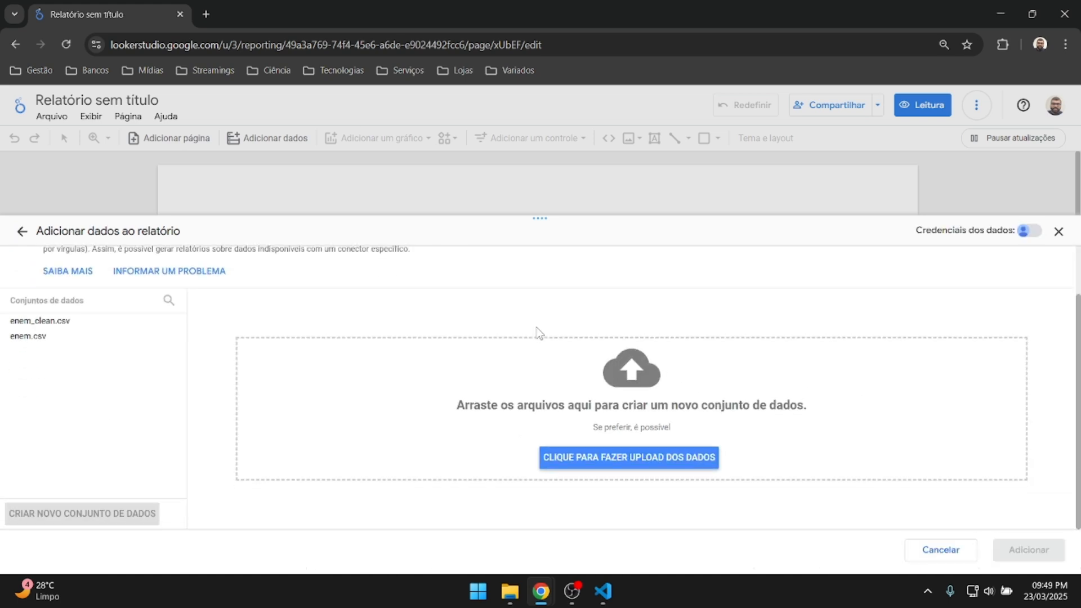
scroll(538, 333, up, 1)
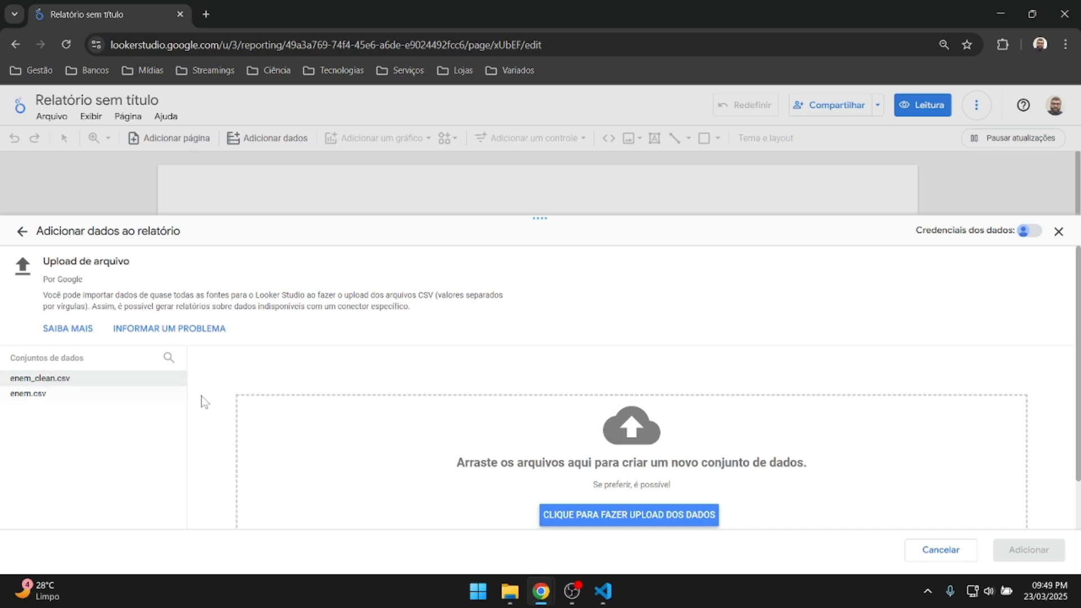
scroll(708, 367, down, 1)
click(628, 457)
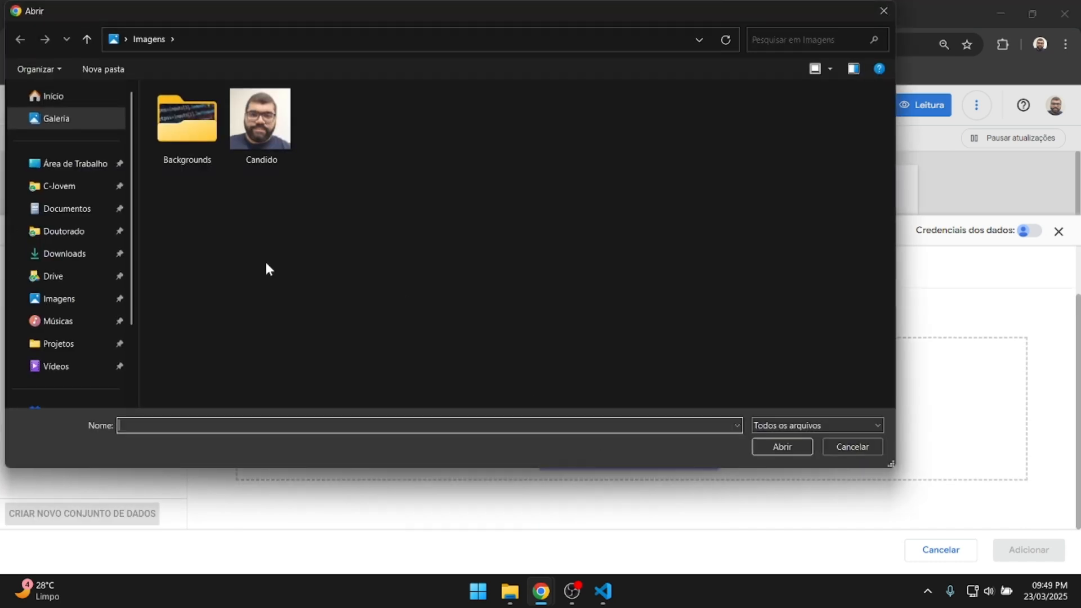
click(73, 254)
double_click(186, 128)
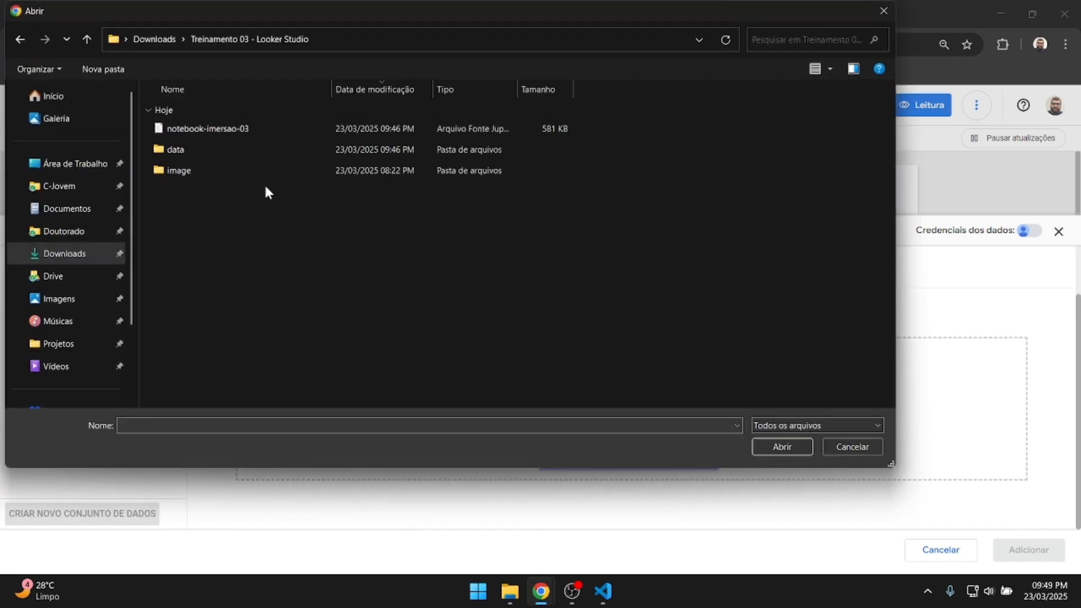
double_click(179, 149)
double_click(194, 130)
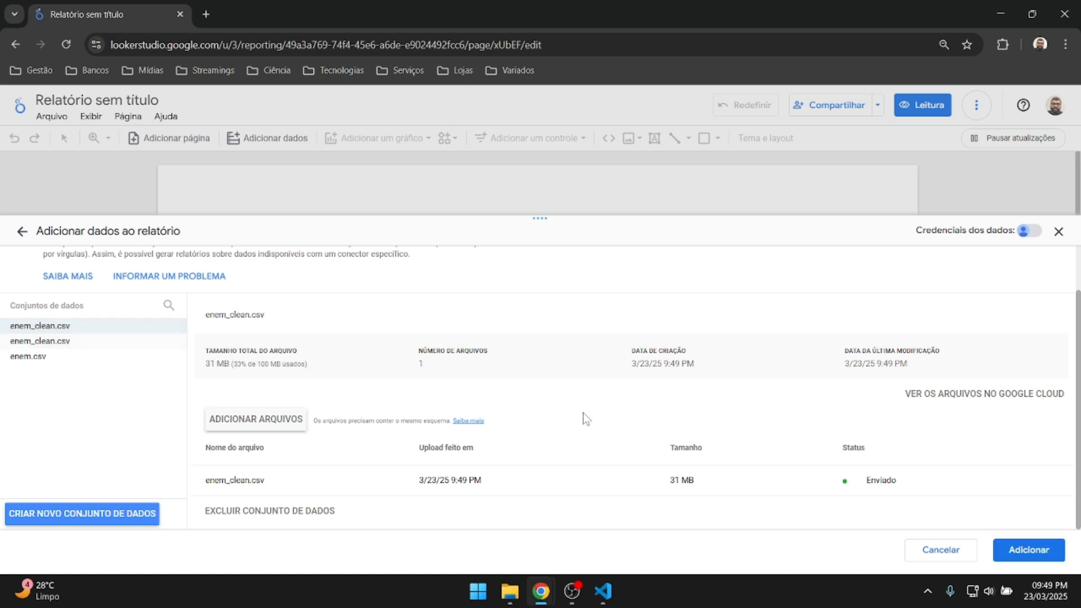
Remove the enem.csv upload and delete the older enem_clean.csv dataset.
click(54, 357)
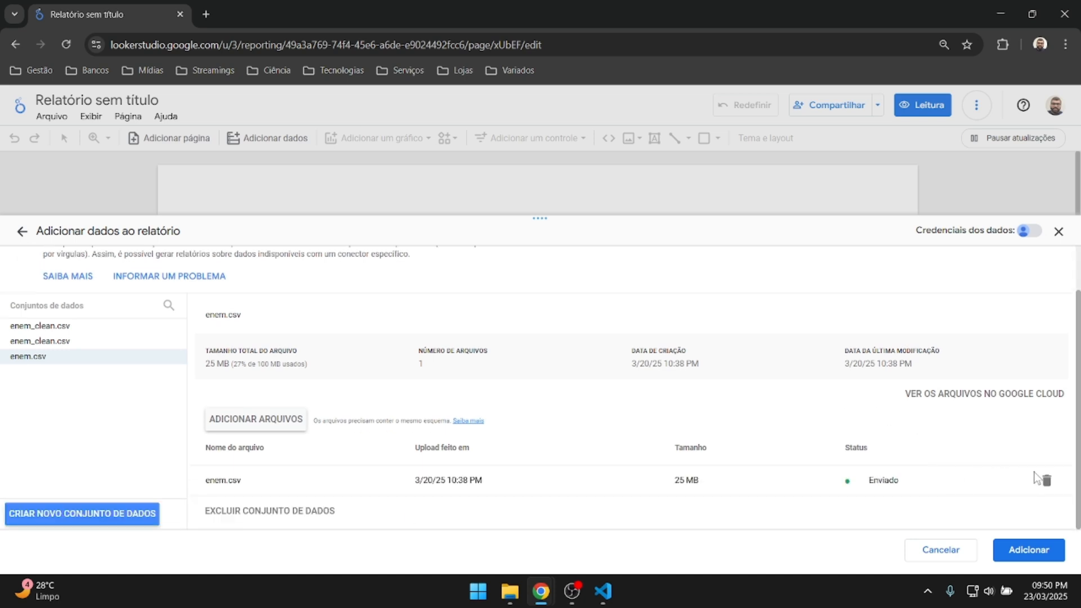
click(1042, 479)
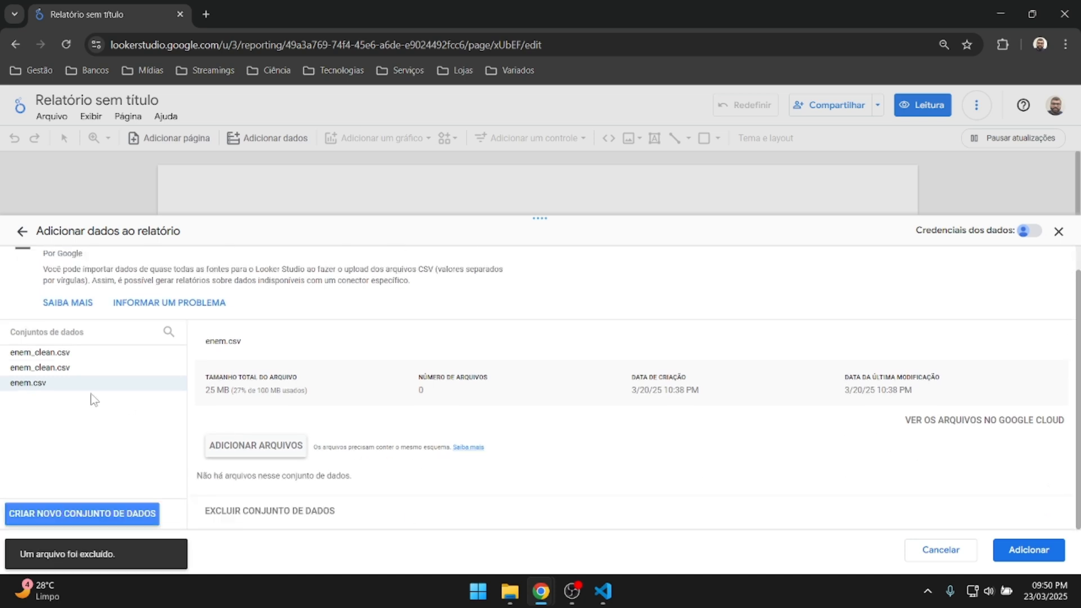
click(43, 369)
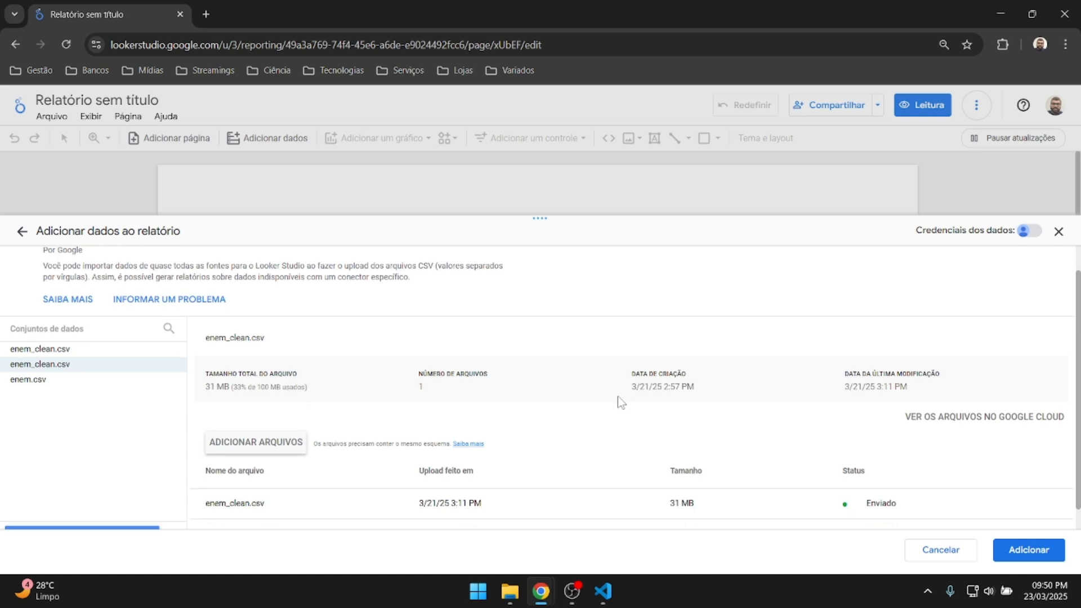
scroll(617, 397, down, 1)
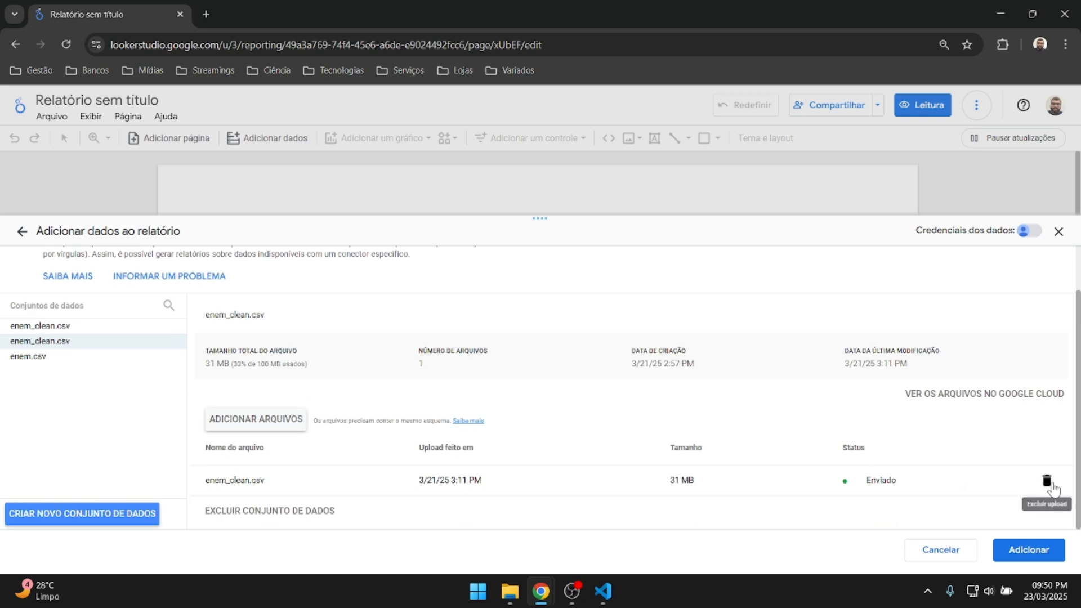
click(1048, 482)
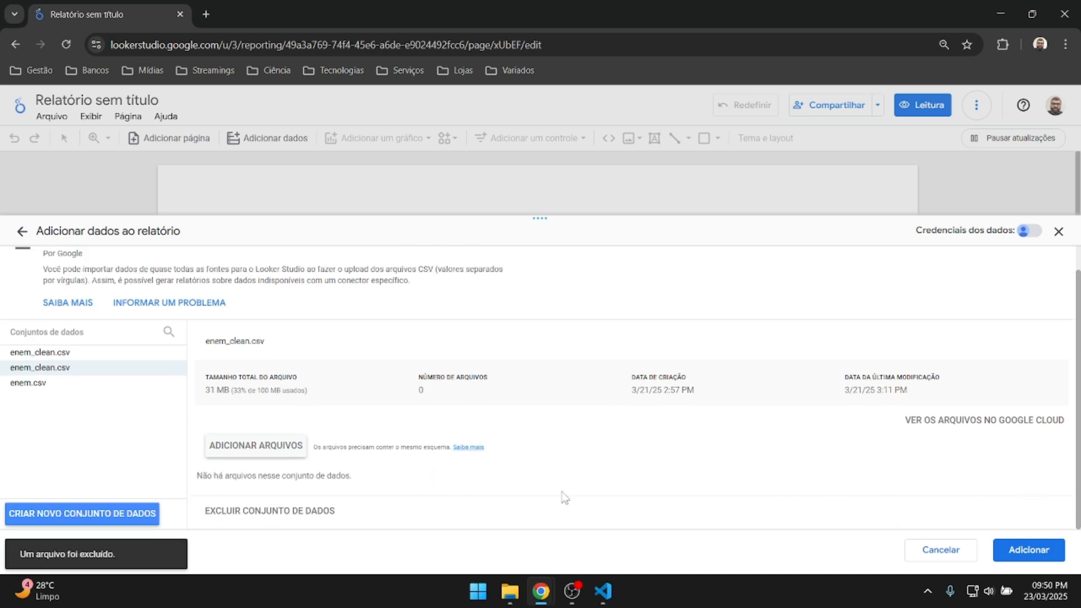
click(283, 511)
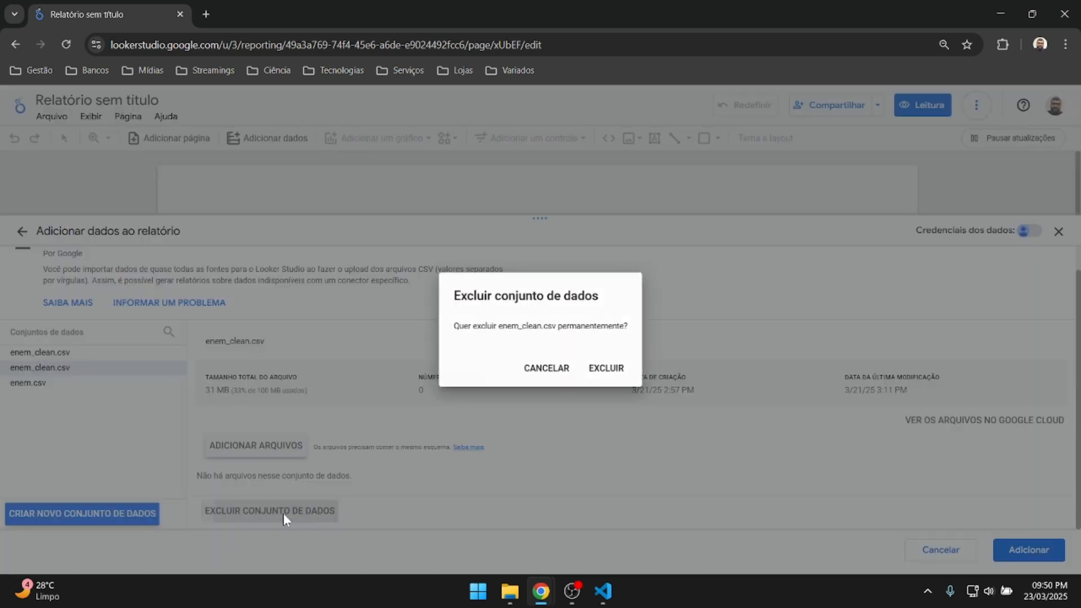
click(612, 370)
Permanently delete the enem.csv dataset, leaving the new 31 MB enem_clean.csv dataset.
click(39, 369)
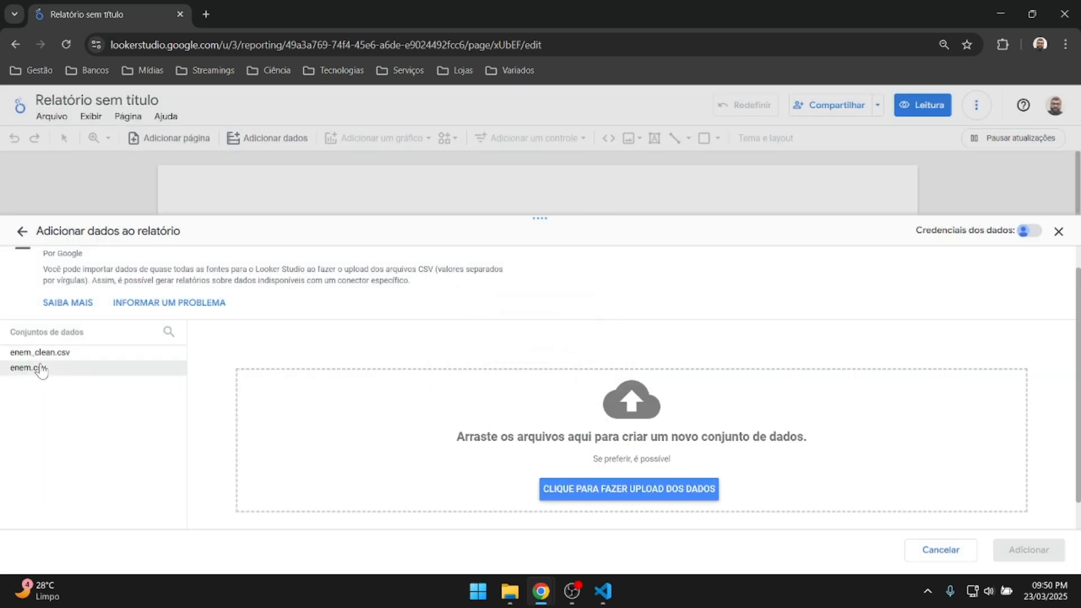
scroll(961, 422, down, 2)
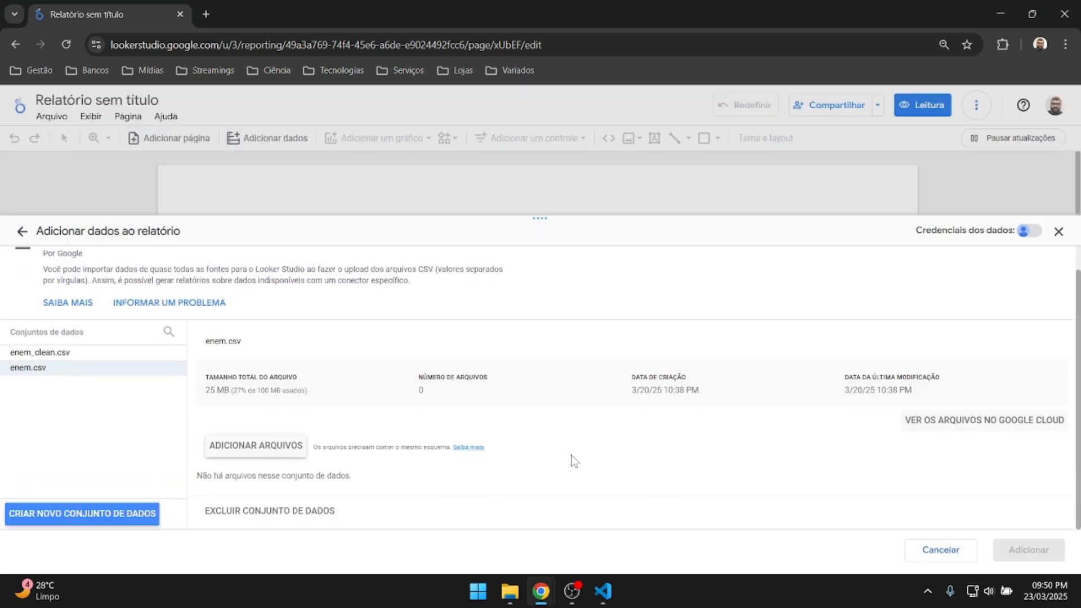
click(291, 510)
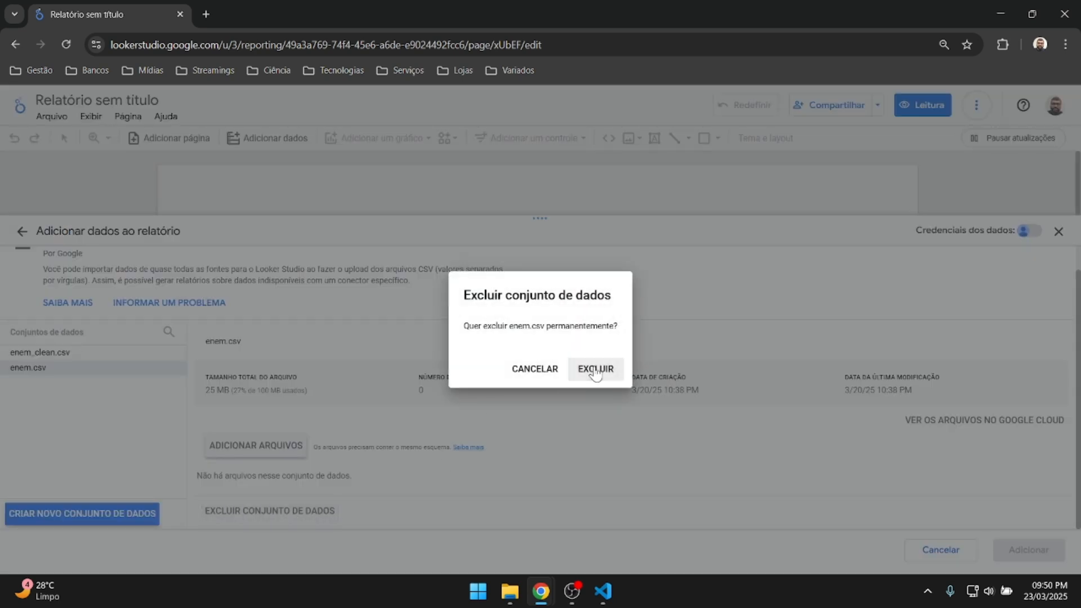
click(595, 371)
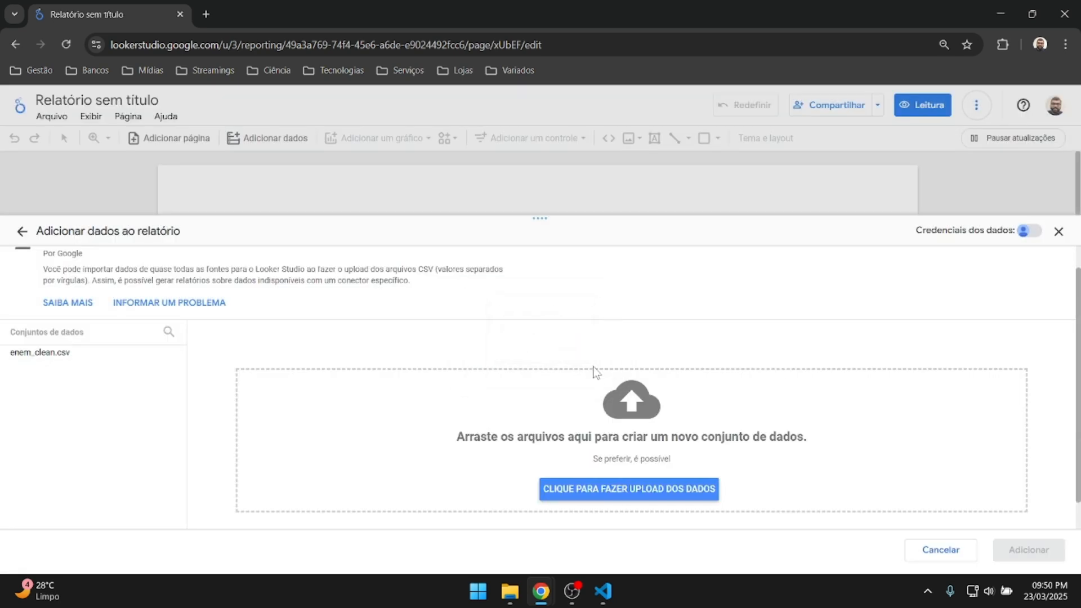
click(50, 357)
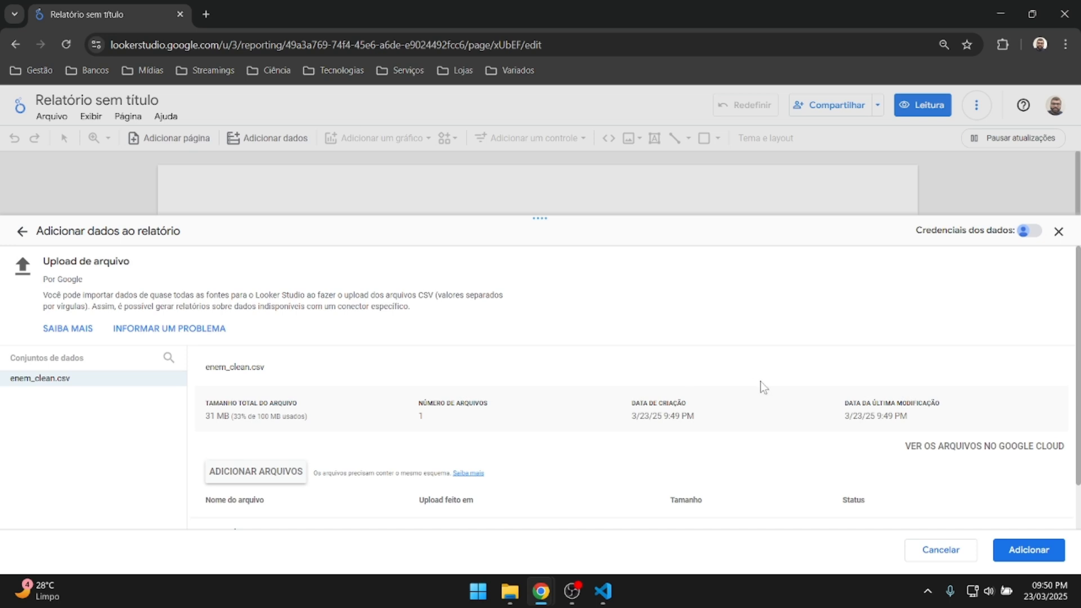
scroll(763, 387, down, 1)
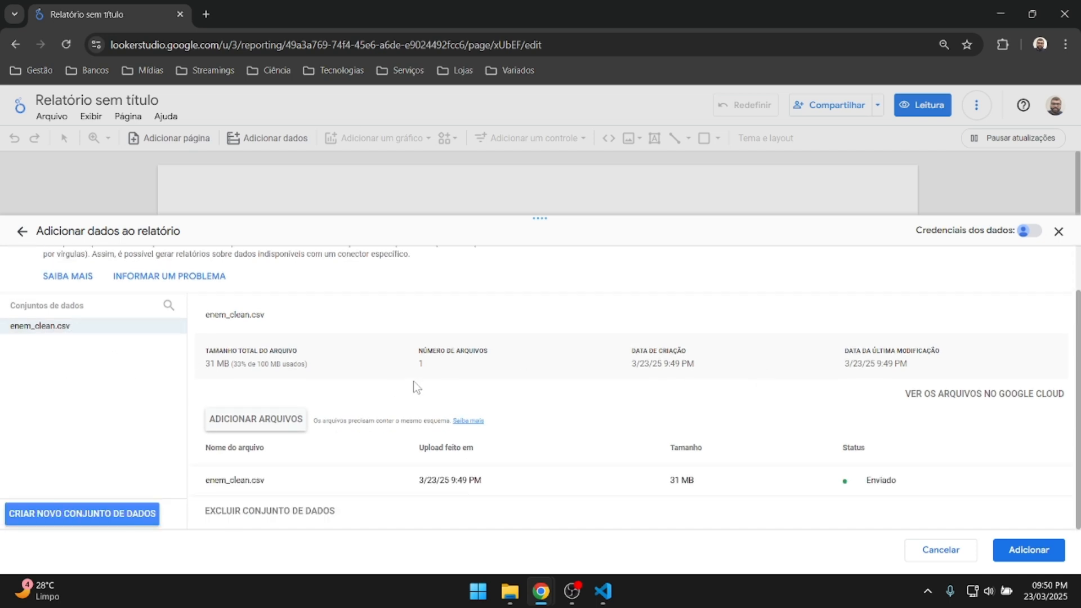
Add enem_clean.csv to the report, turning off the notice, creating a Record Count by SG_UF_ESCOLA table.
click(1035, 558)
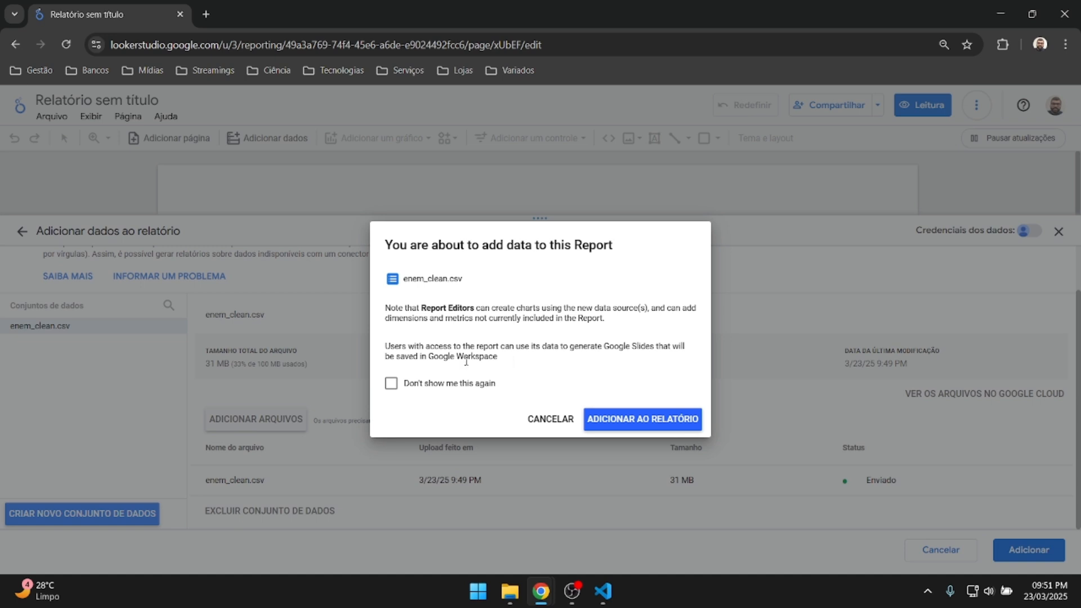
click(391, 385)
click(647, 422)
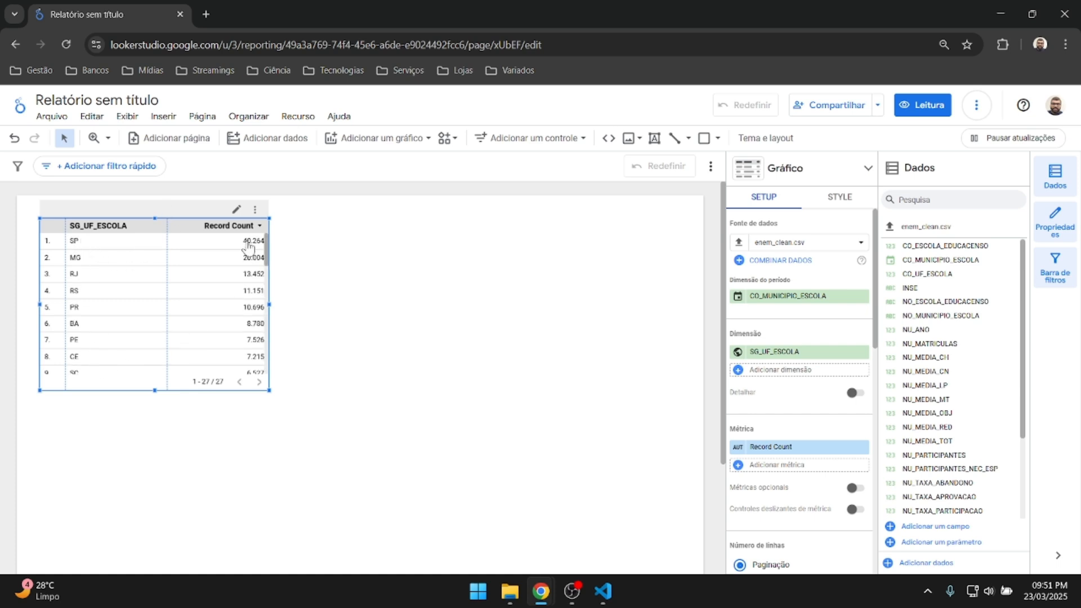
Delete the auto-generated Record Count by SG_UF_ESCOLA table from the report page.
scroll(214, 305, down, 3)
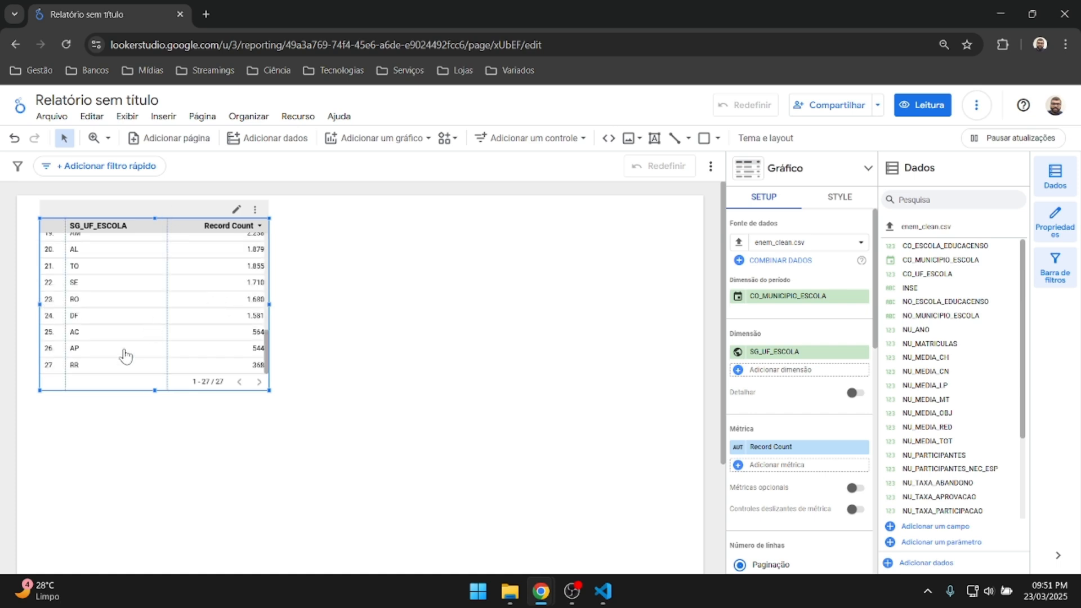
scroll(125, 349, down, 3)
scroll(125, 350, up, 6)
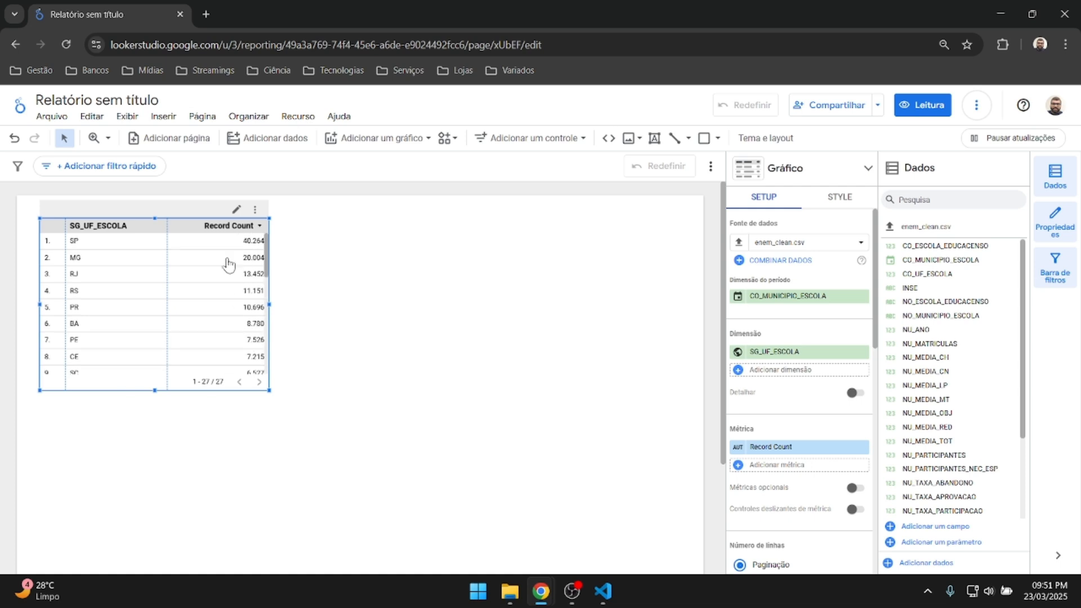
drag(180, 214, 305, 263)
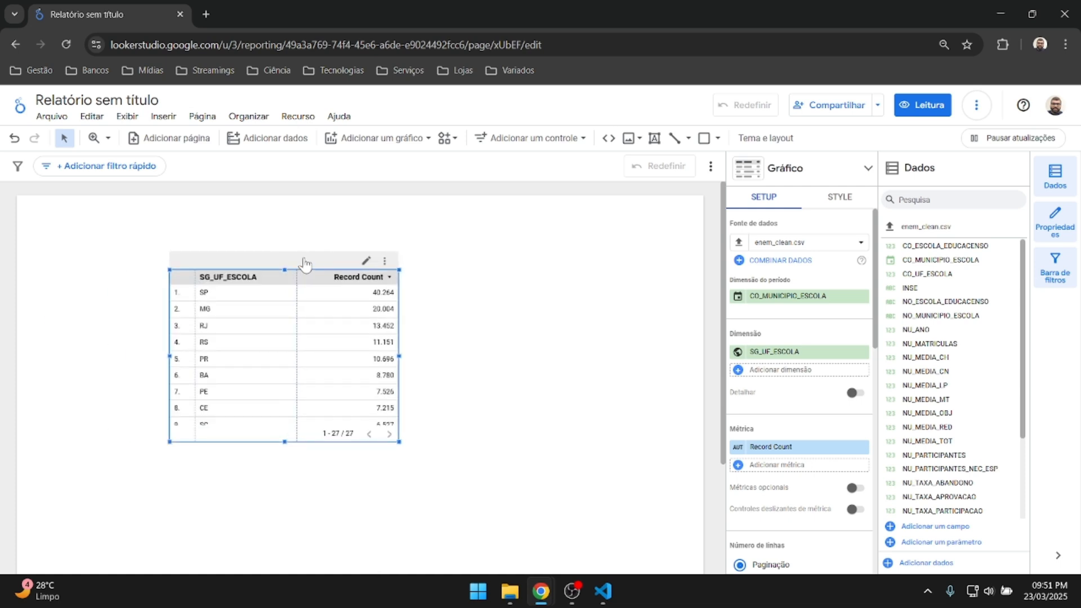
key(Delete)
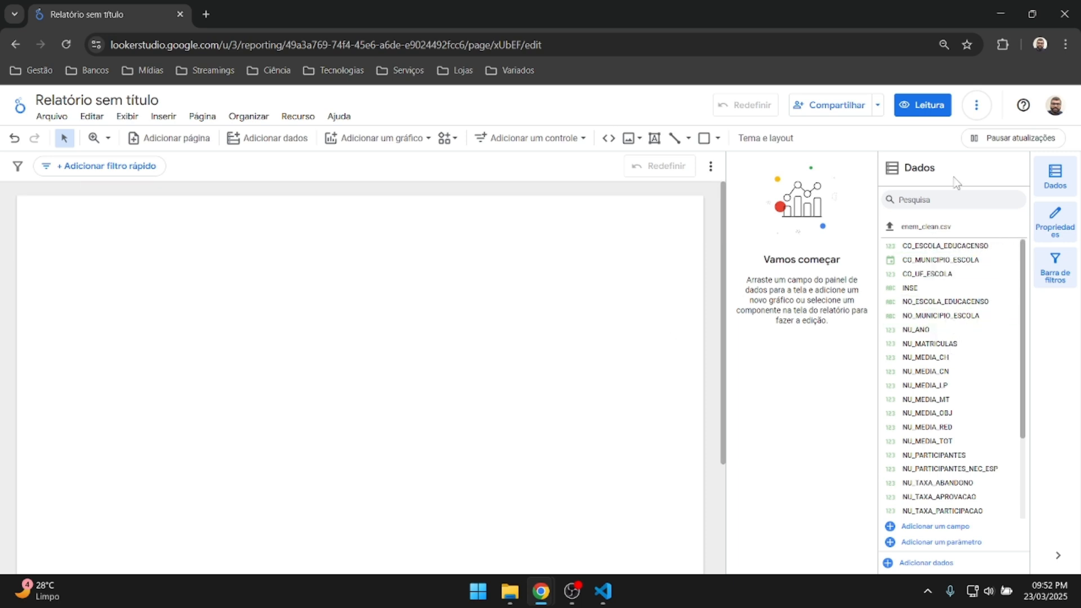
scroll(946, 395, down, 3)
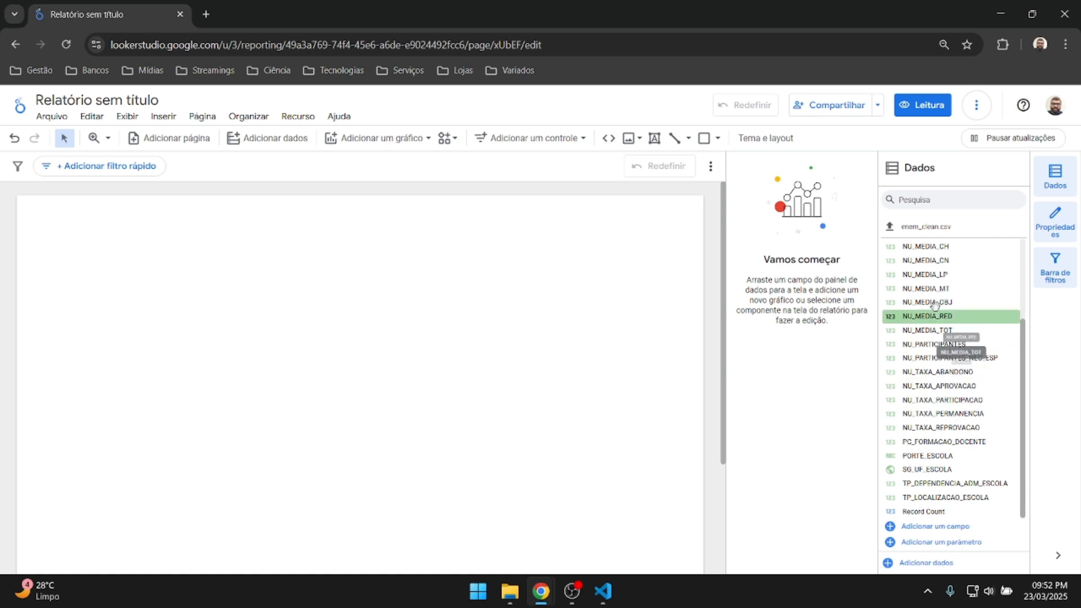
scroll(935, 287, up, 2)
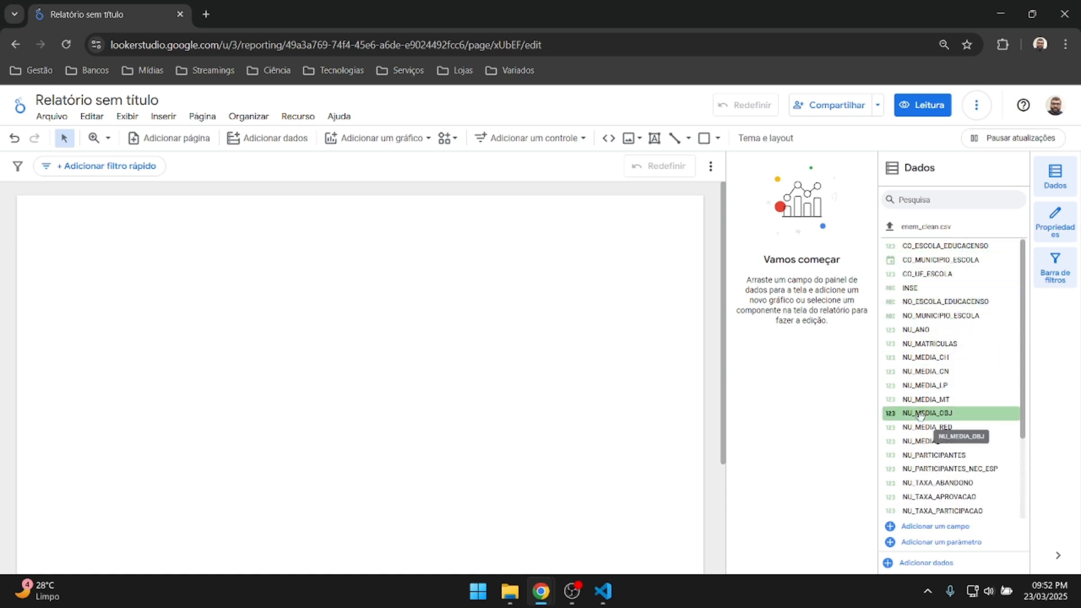
scroll(923, 423, down, 3)
scroll(928, 345, up, 1)
scroll(928, 345, up, 3)
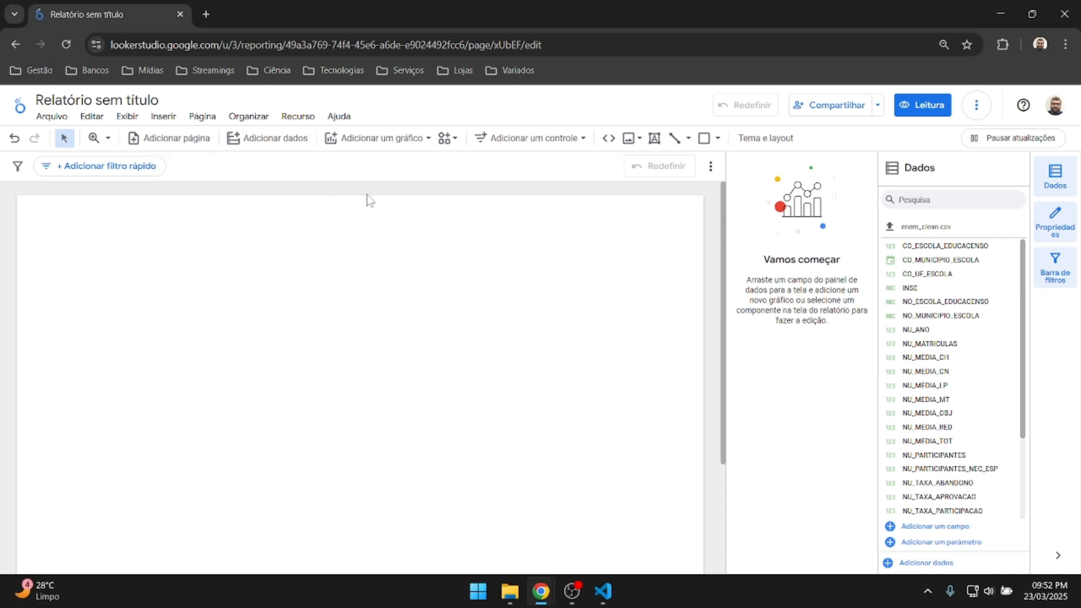
click(384, 144)
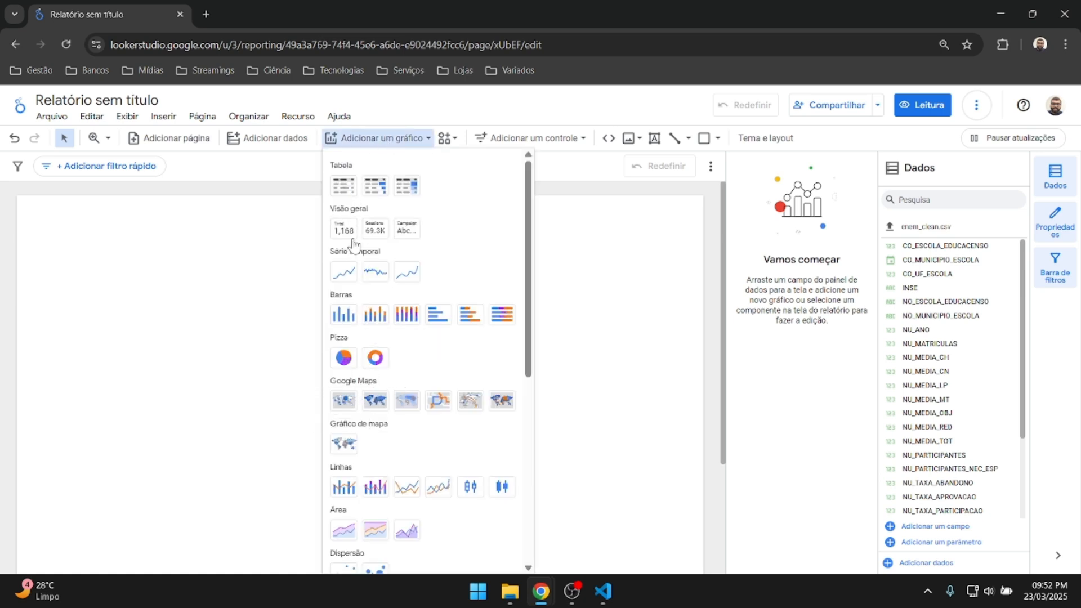
scroll(349, 282, down, 6)
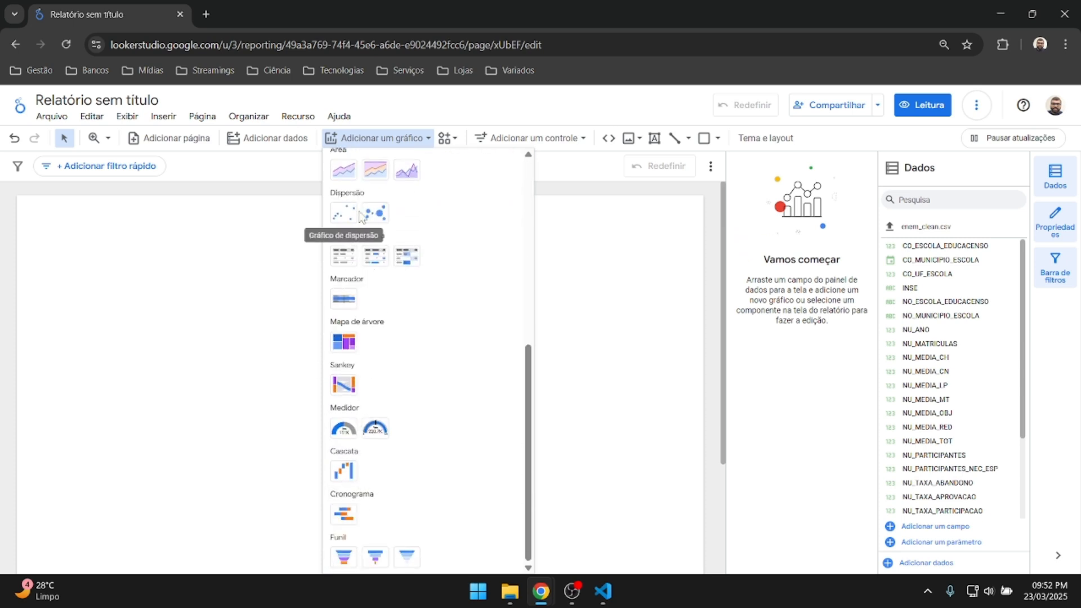
scroll(360, 226, up, 6)
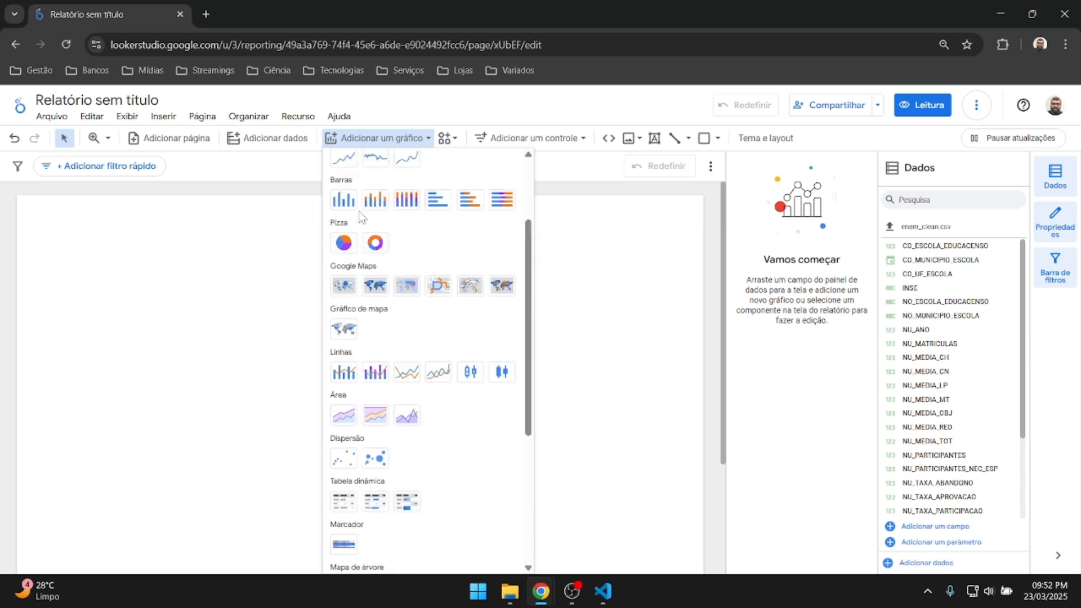
click(265, 246)
click(307, 118)
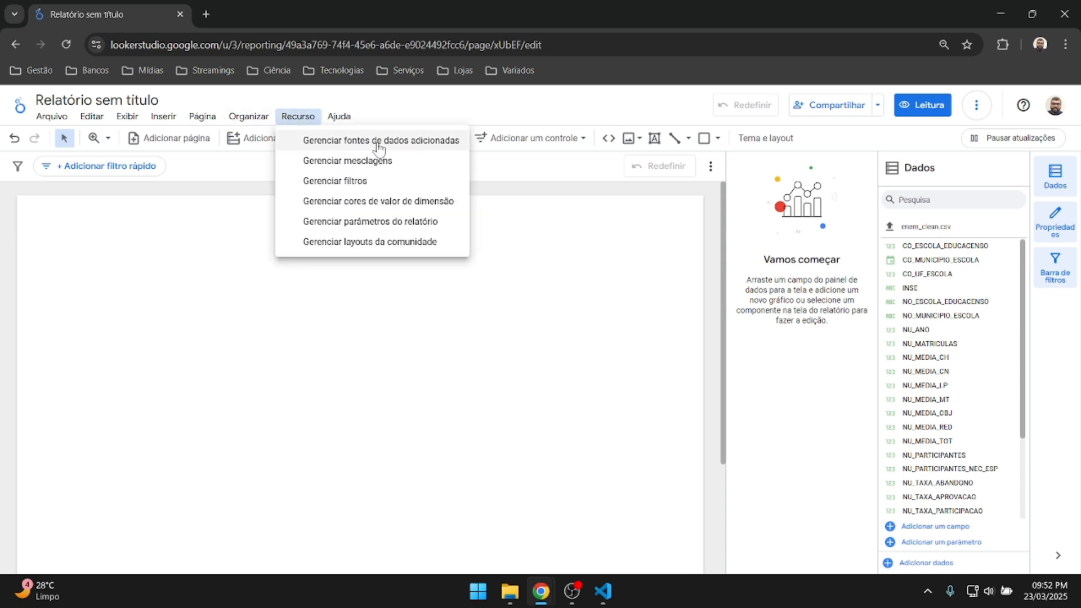
click(608, 293)
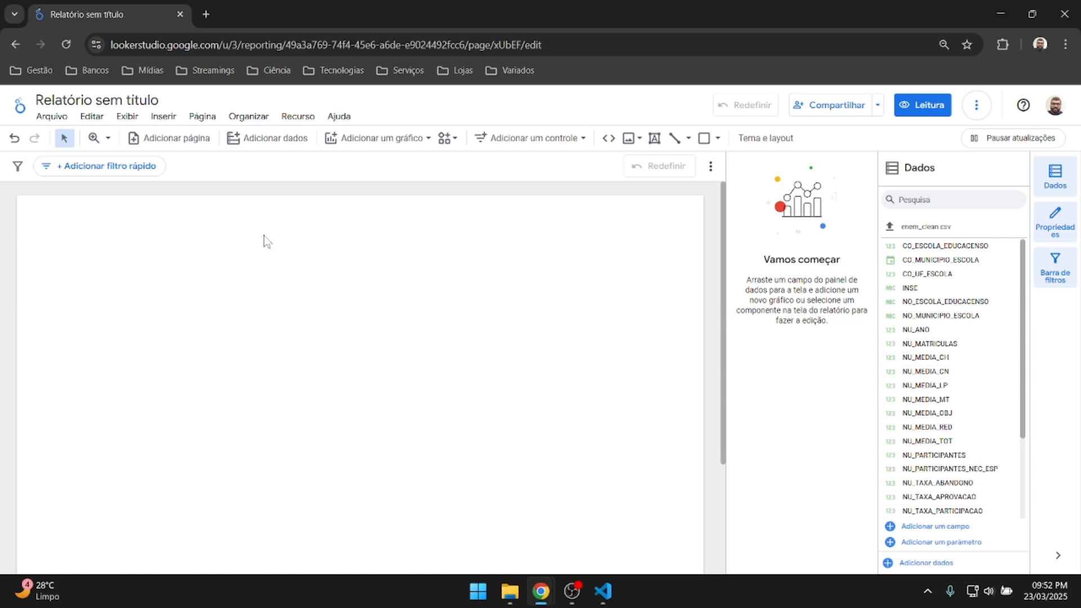
scroll(414, 322, down, 2)
scroll(414, 321, up, 2)
click(766, 138)
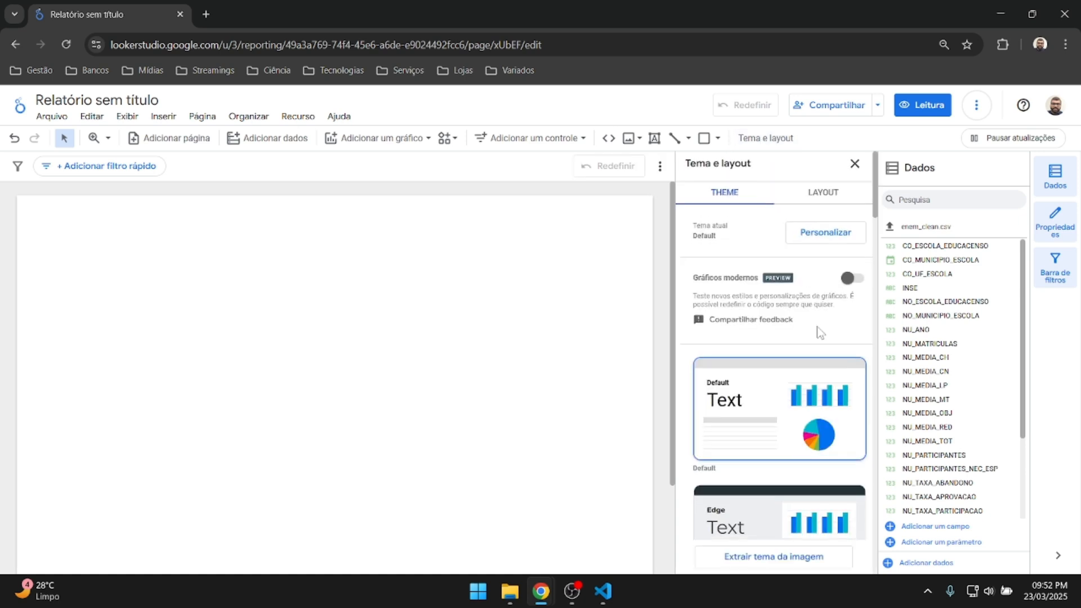
Apply the dark Constellation theme from the theme list to the report.
scroll(817, 326, down, 5)
scroll(817, 326, down, 15)
scroll(818, 327, up, 15)
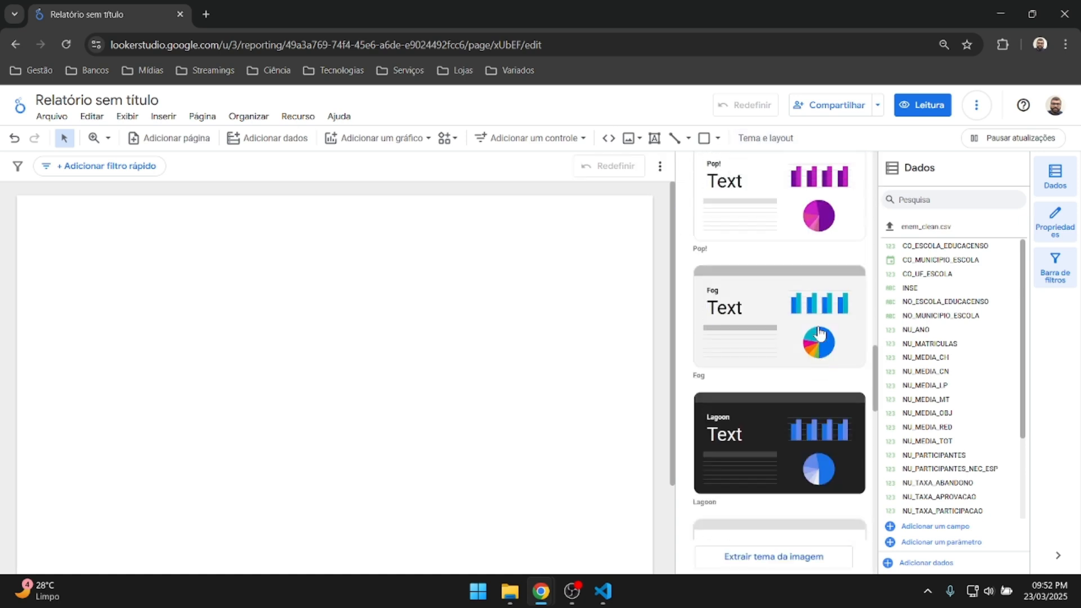
scroll(819, 333, down, 15)
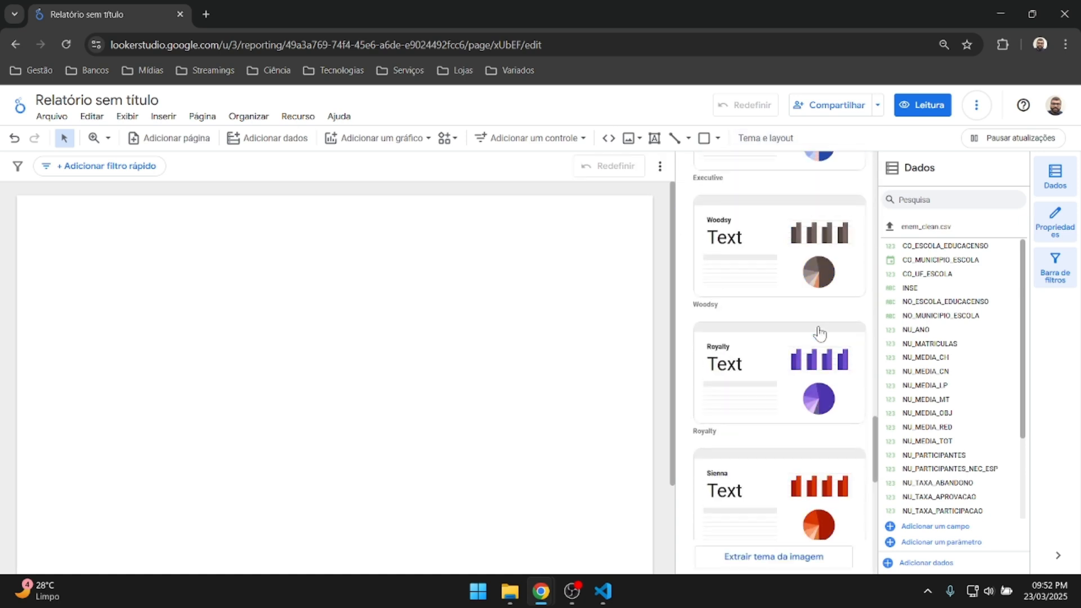
scroll(820, 333, down, 3)
scroll(819, 333, up, 3)
scroll(819, 332, down, 3)
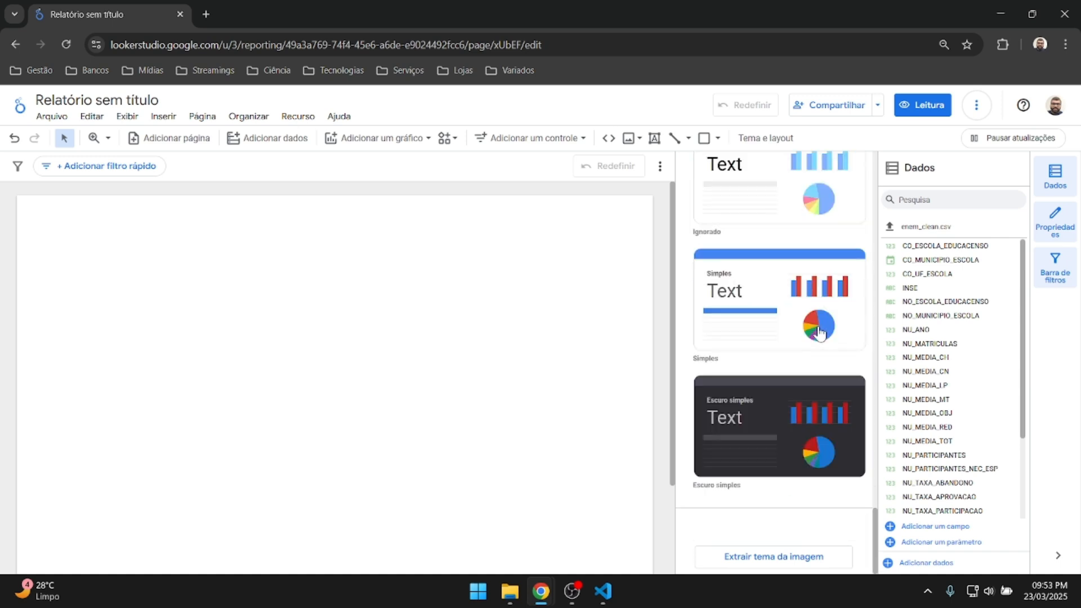
scroll(819, 334, up, 10)
scroll(819, 332, up, 5)
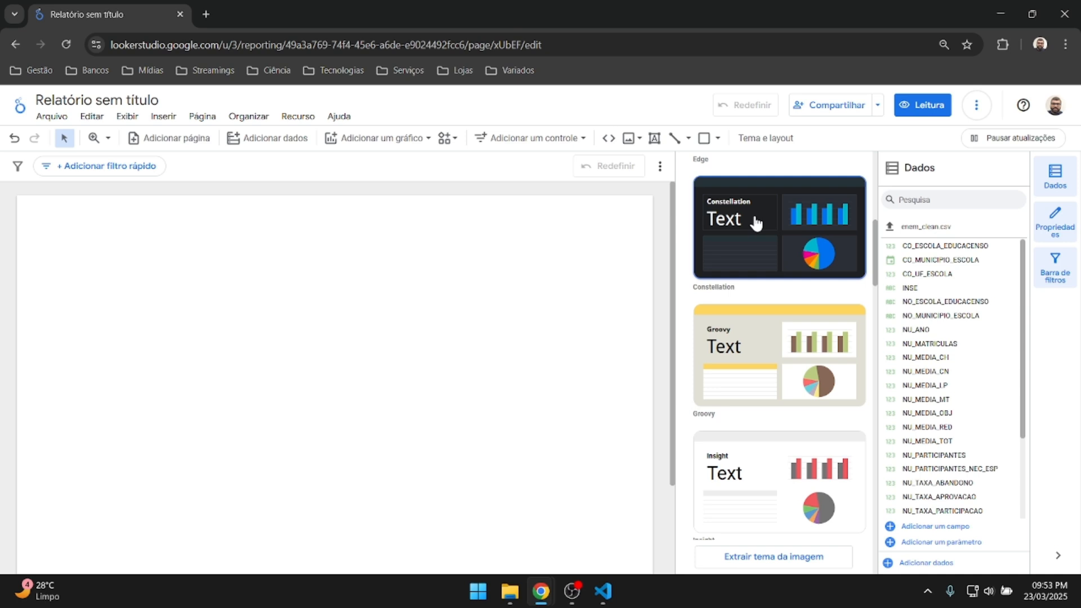
scroll(758, 226, up, 3)
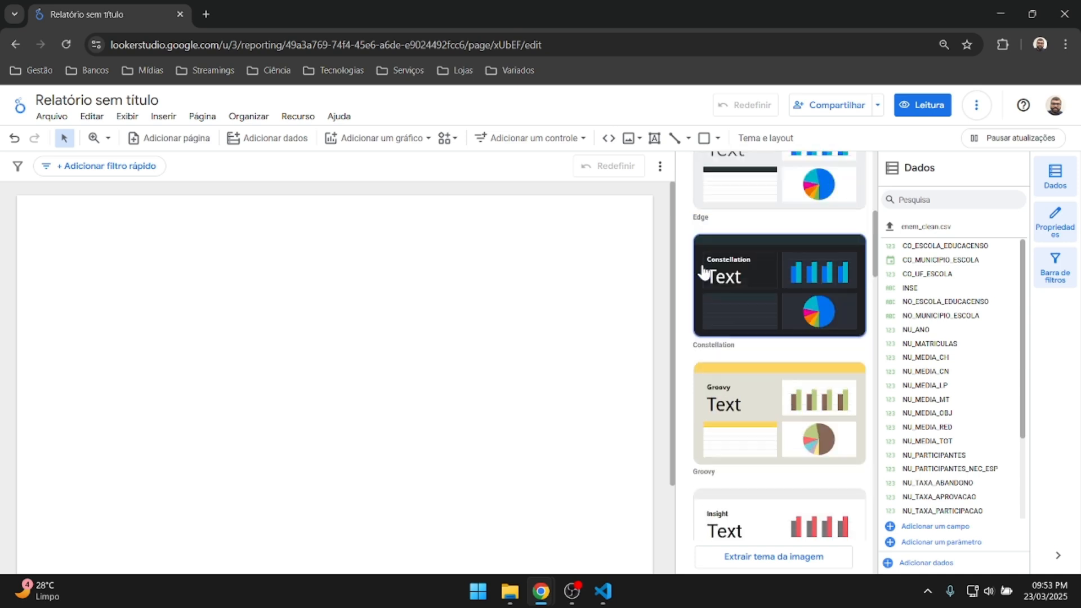
scroll(820, 354, up, 3)
scroll(789, 326, down, 4)
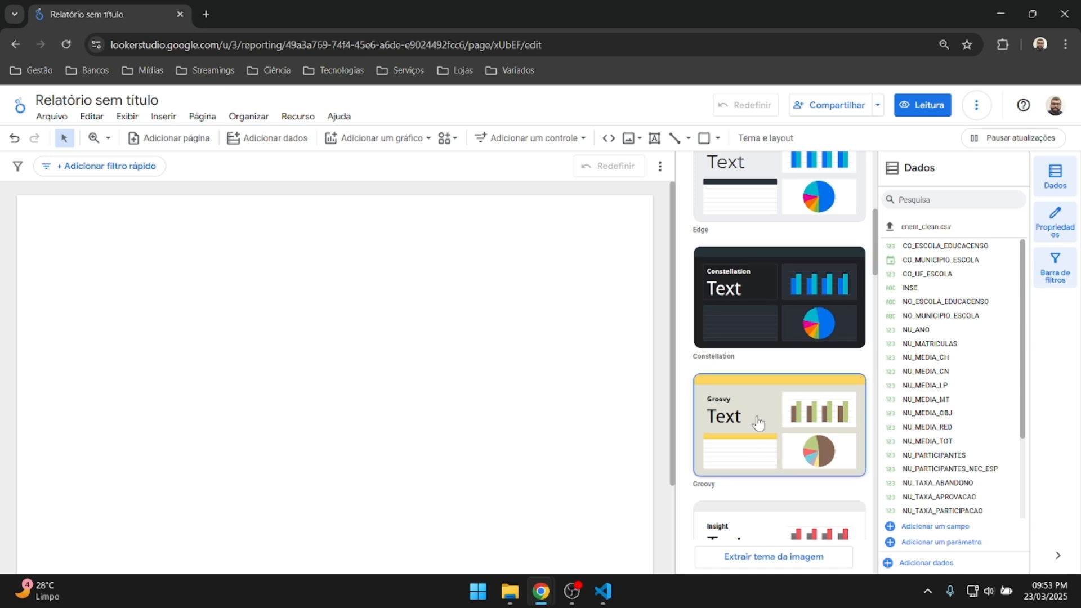
click(760, 309)
click(580, 276)
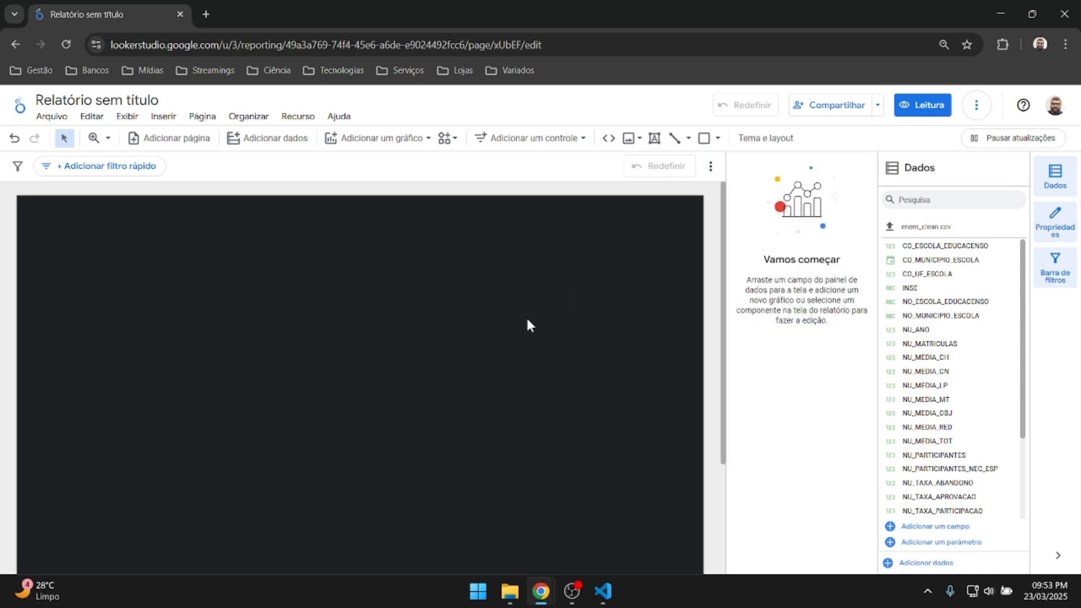
scroll(527, 321, down, 3)
scroll(527, 322, up, 2)
click(654, 138)
Draw the 'ENEM 2005-2015' title box at top-left, make it bold size 31, and trim the box.
drag(28, 208, 230, 265)
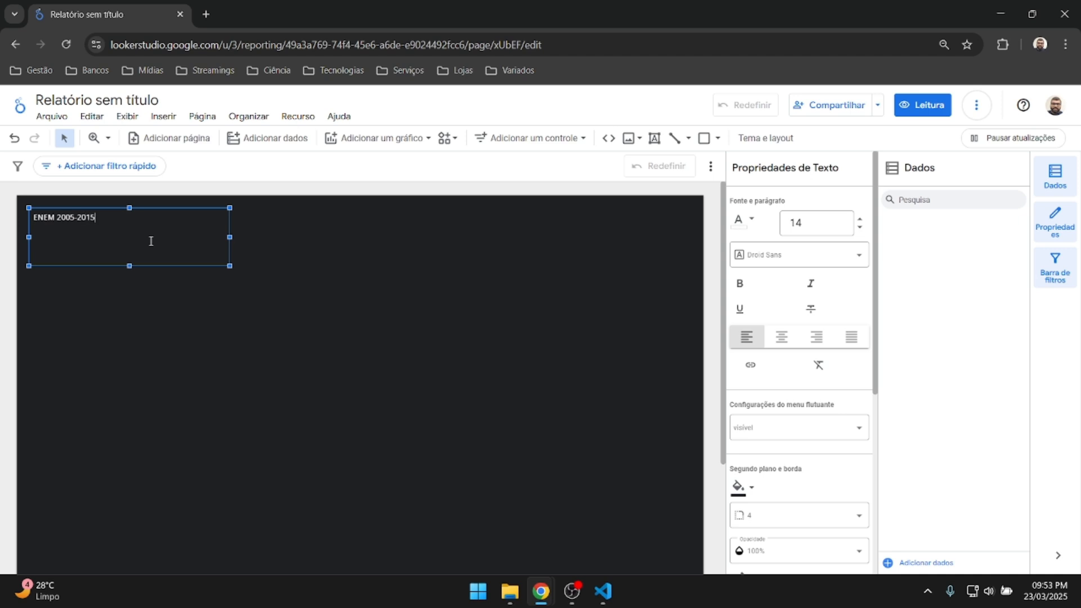
key(ctrl+a)
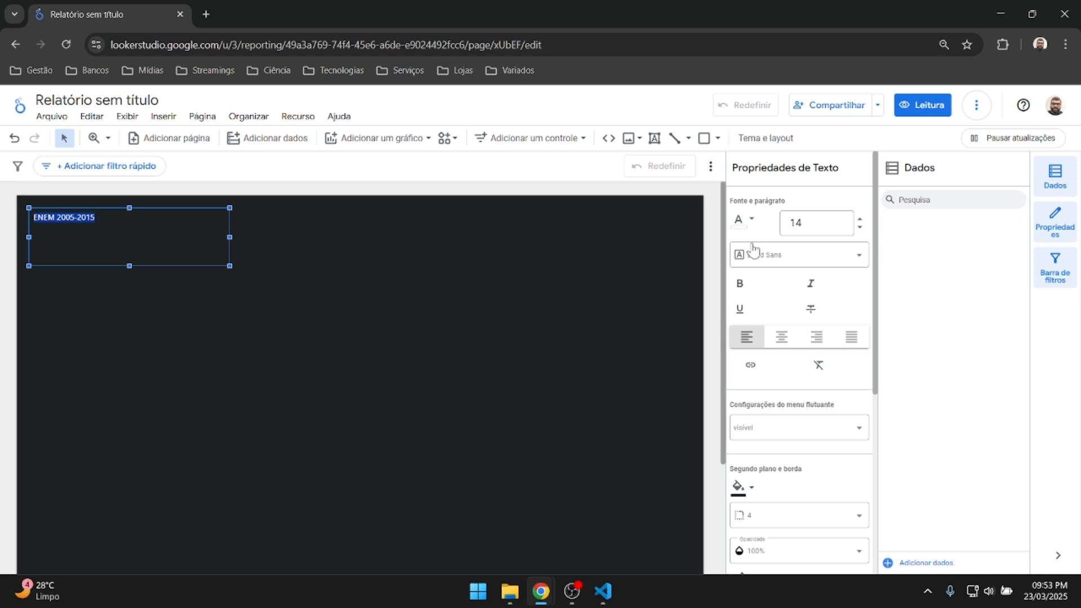
click(860, 220)
click(860, 220)
click(860, 220)
click(860, 220)
click(860, 219)
click(860, 220)
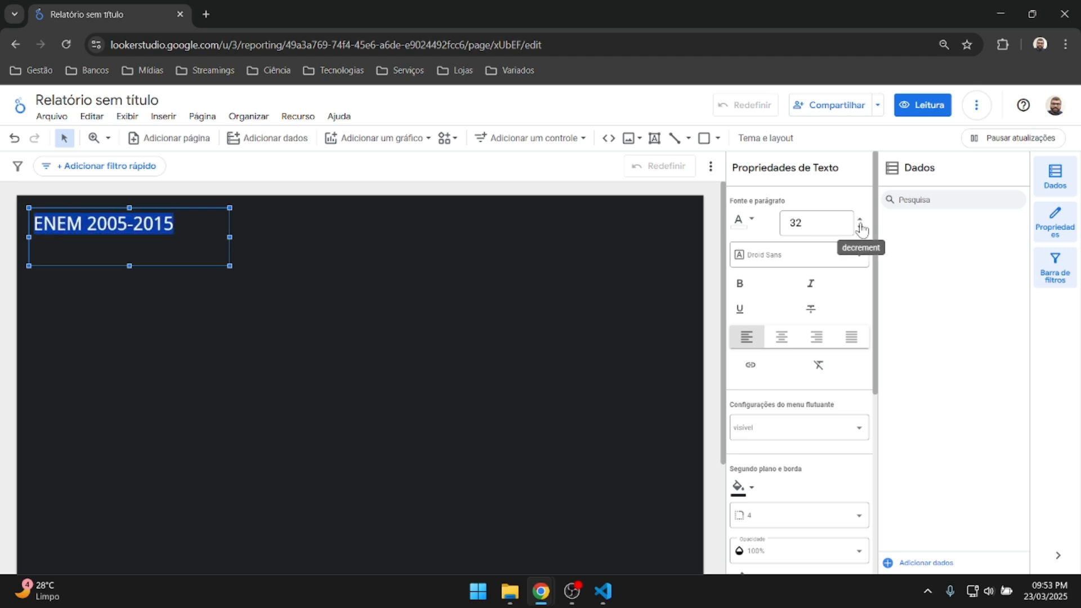
click(860, 227)
click(741, 283)
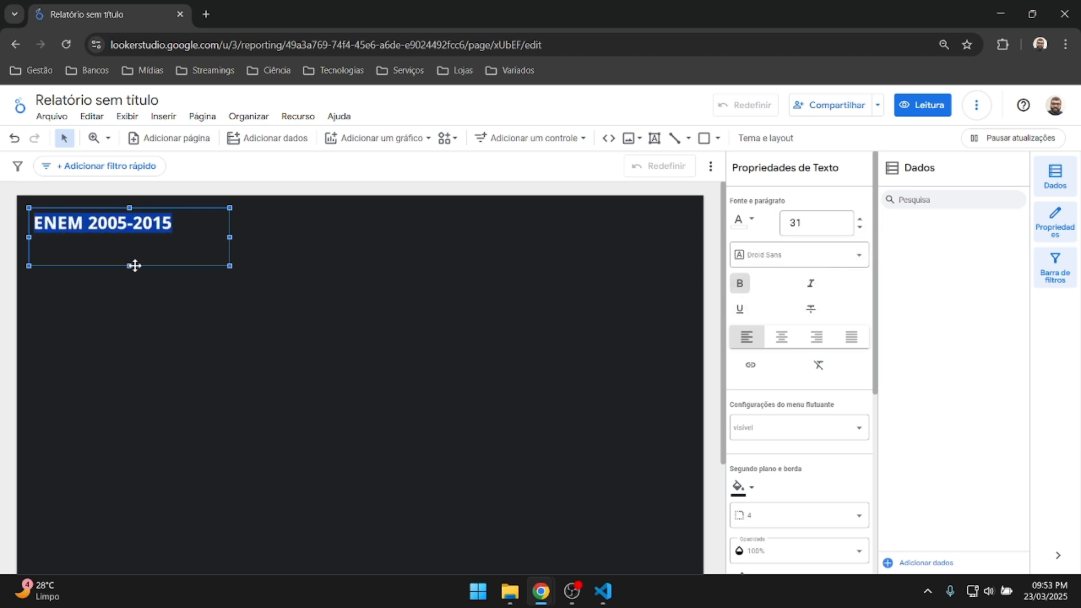
drag(130, 265, 130, 232)
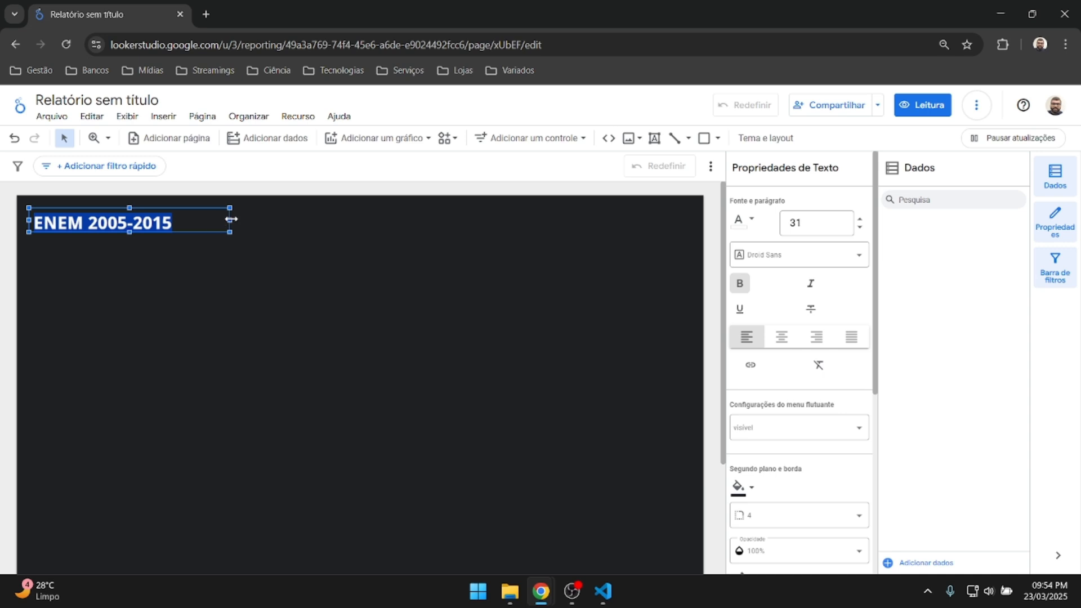
click(267, 244)
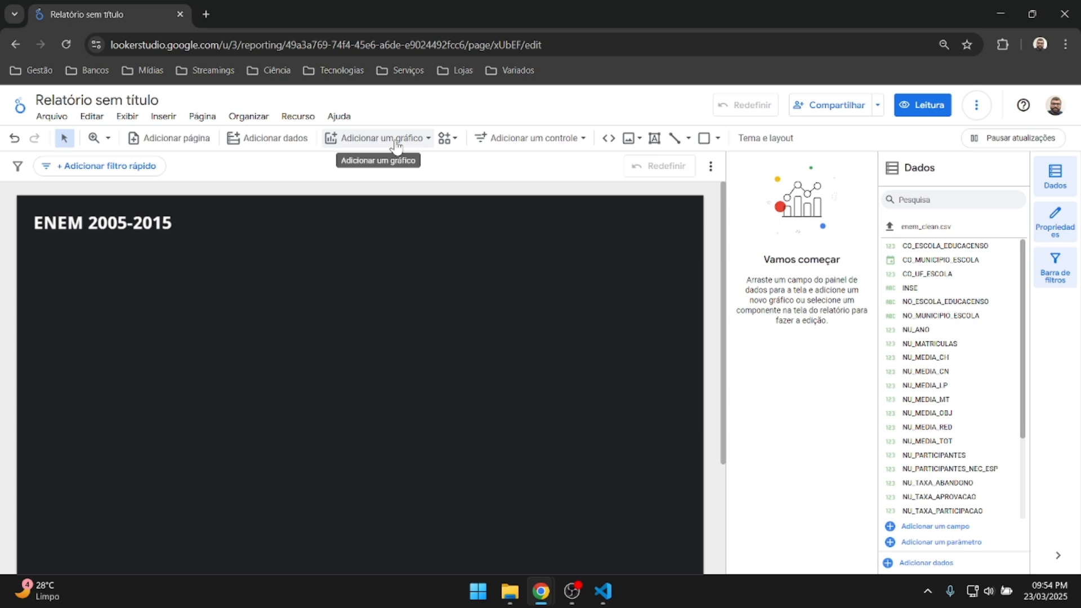
click(375, 138)
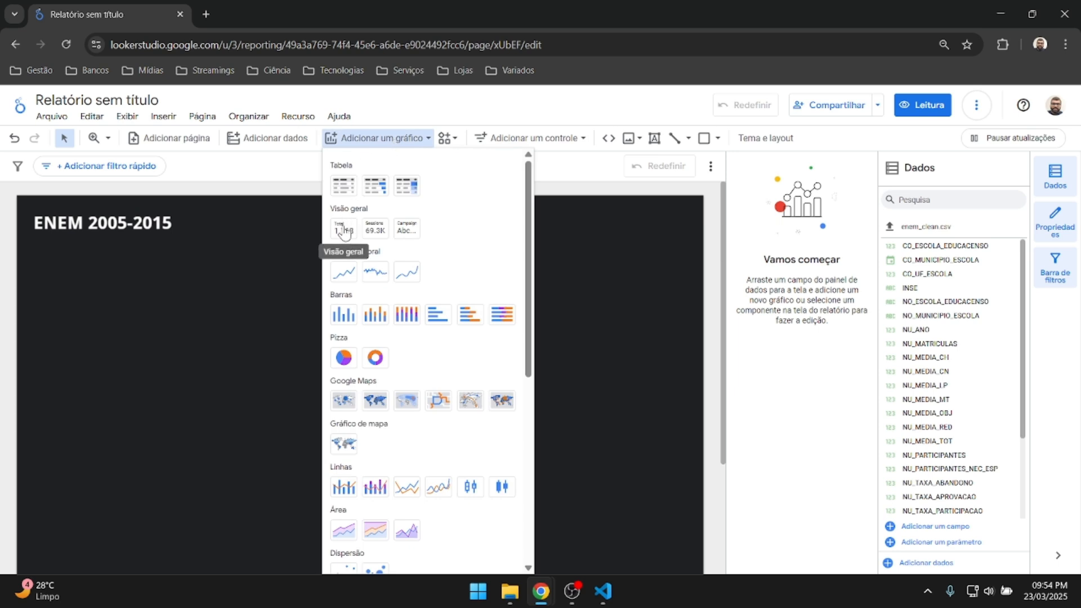
Add a scorecard with no period dimension, totalling NU_PARTICIPANTES.
click(344, 228)
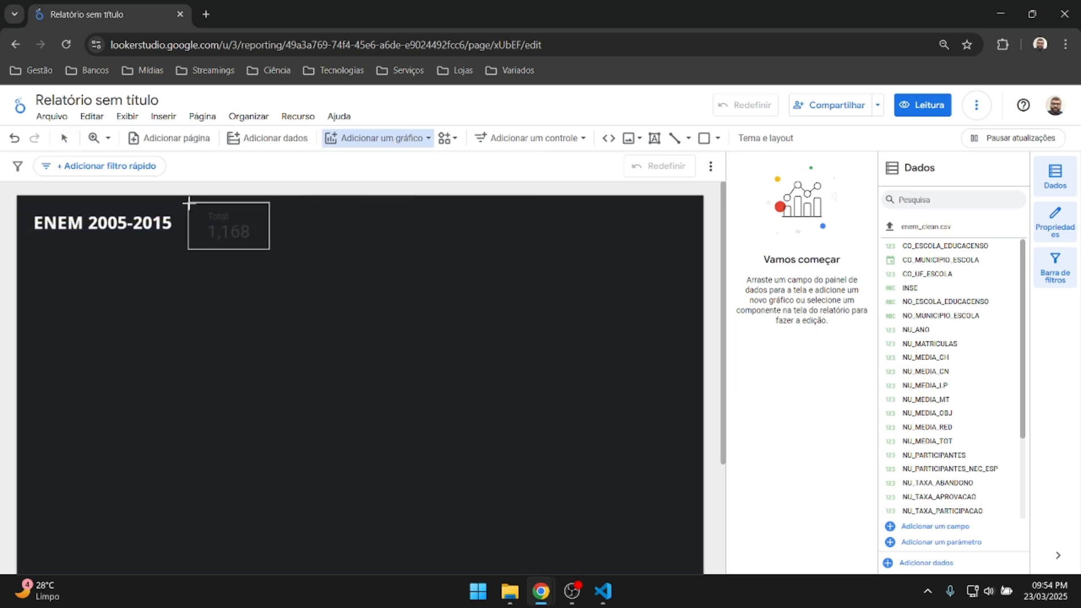
click(188, 203)
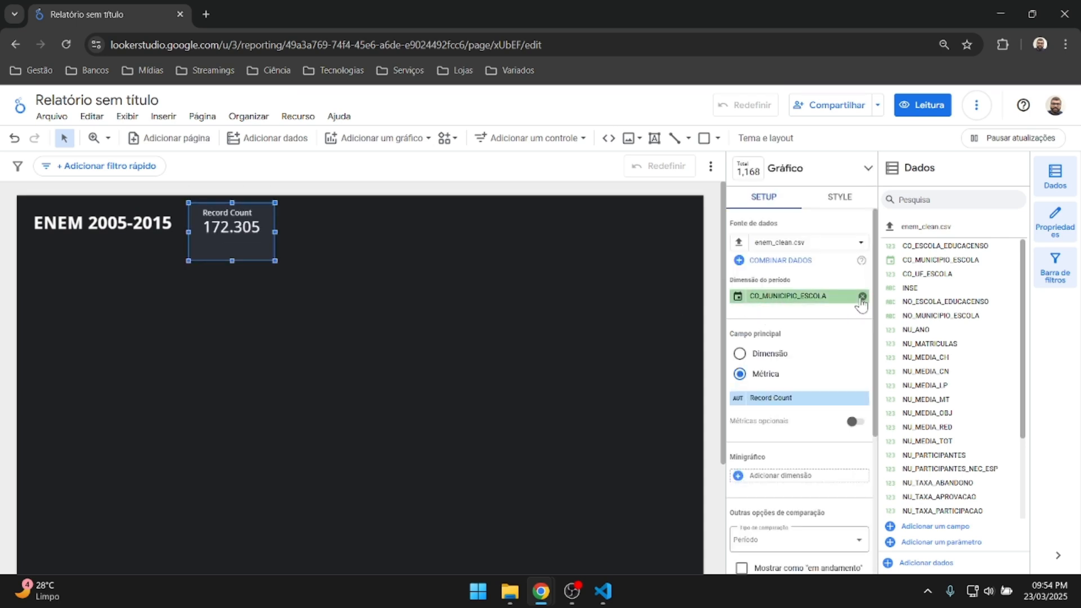
click(862, 297)
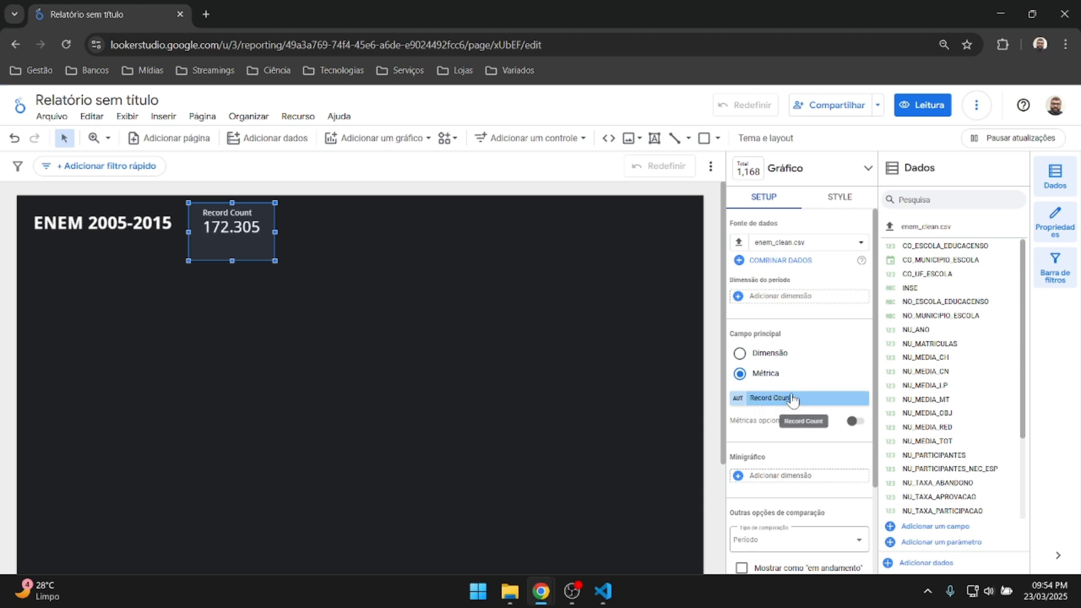
scroll(935, 343, down, 2)
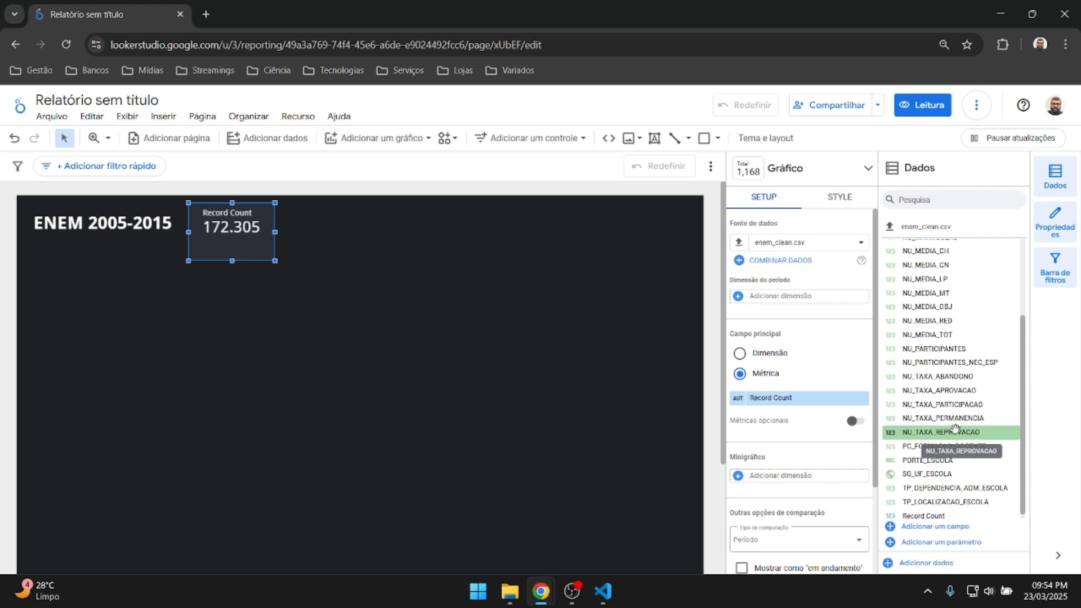
scroll(952, 431, up, 2)
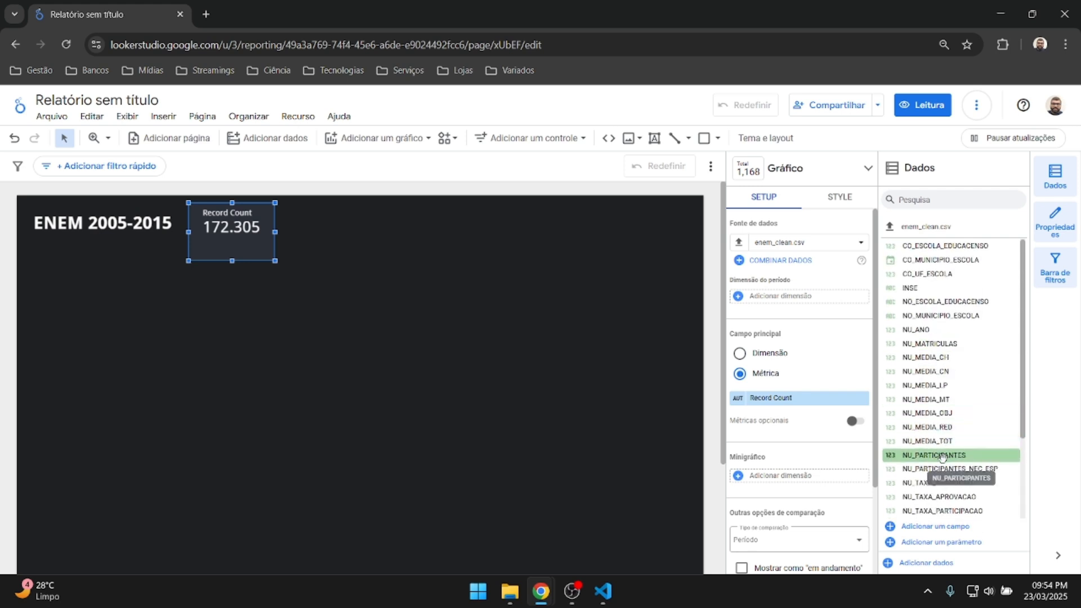
drag(942, 457, 795, 411)
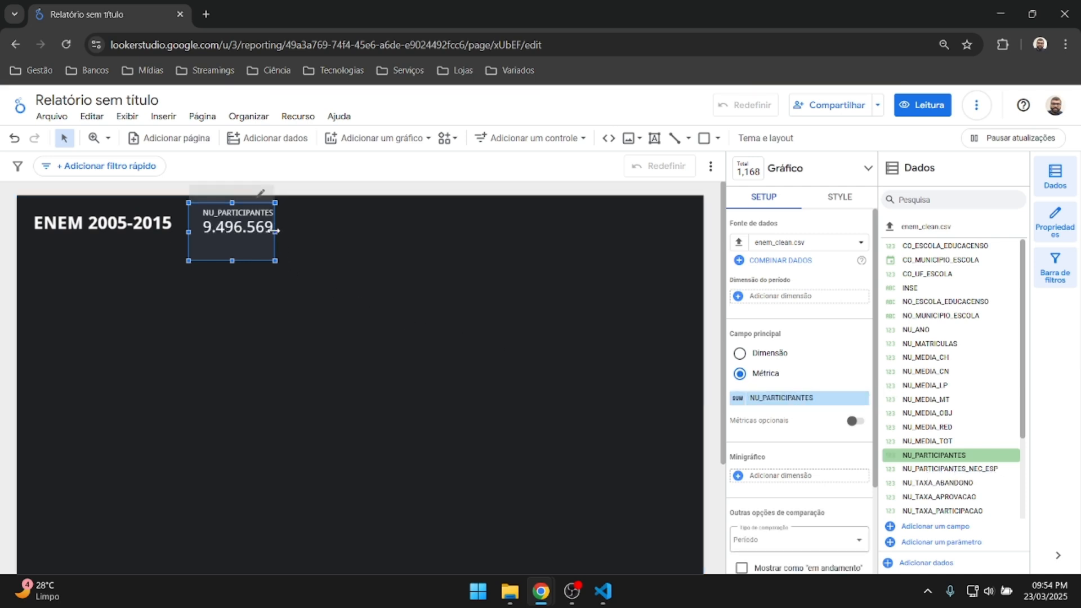
Widen and shorten the scorecard, then move it to the page's top-right corner.
drag(275, 230, 310, 231)
drag(248, 260, 247, 242)
drag(308, 224, 662, 214)
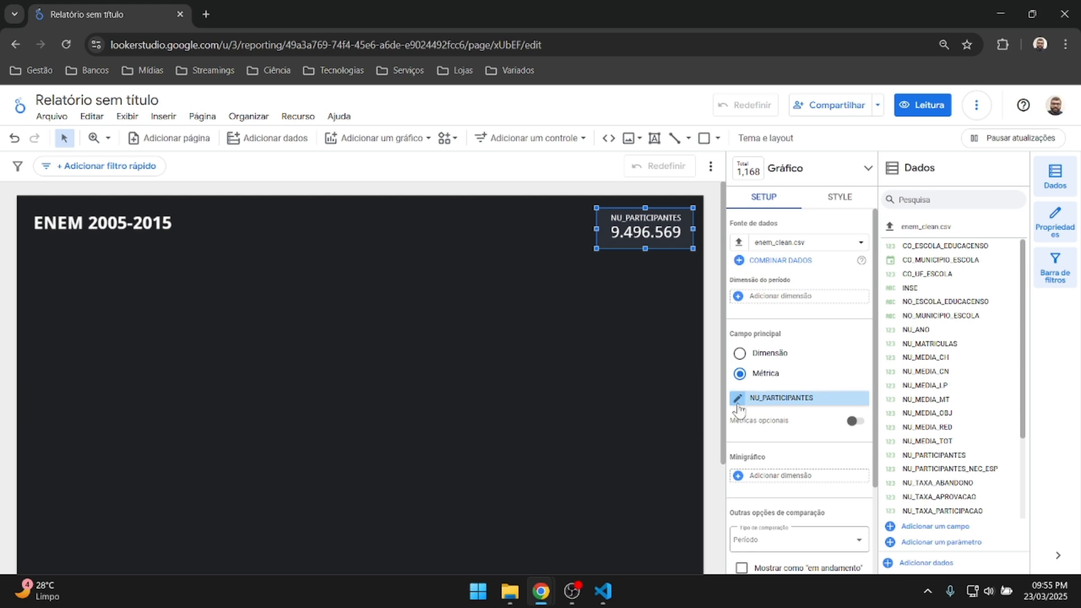
click(748, 401)
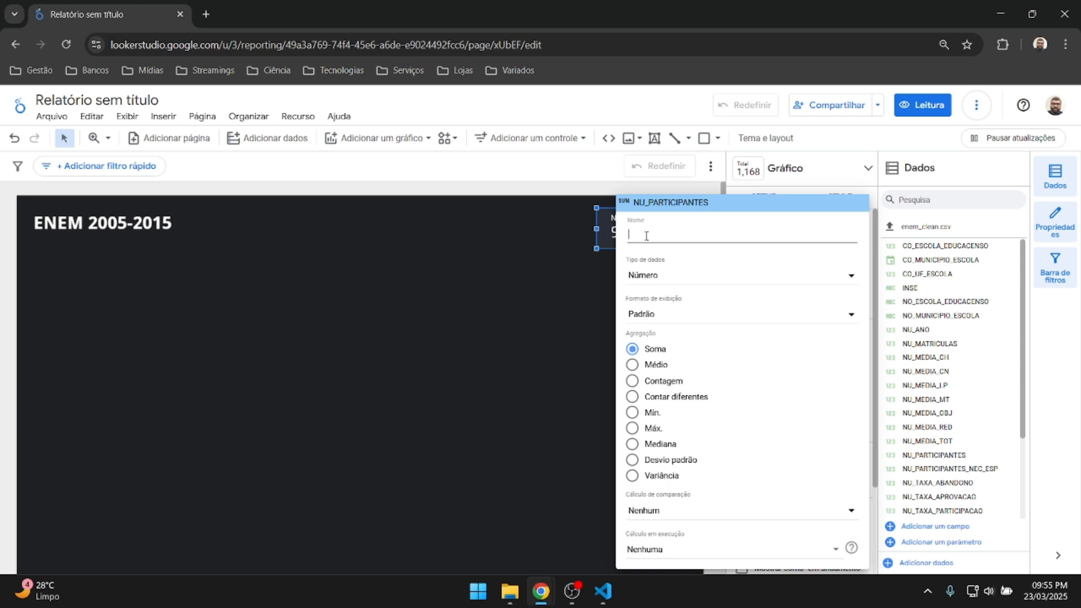
Rename the scorecard's NU_PARTICIPANTES metric to PARTICIPANTES.
text(part)
key(BackSpace)
key(BackSpace)
key(BackSpace)
key(BackSpace)
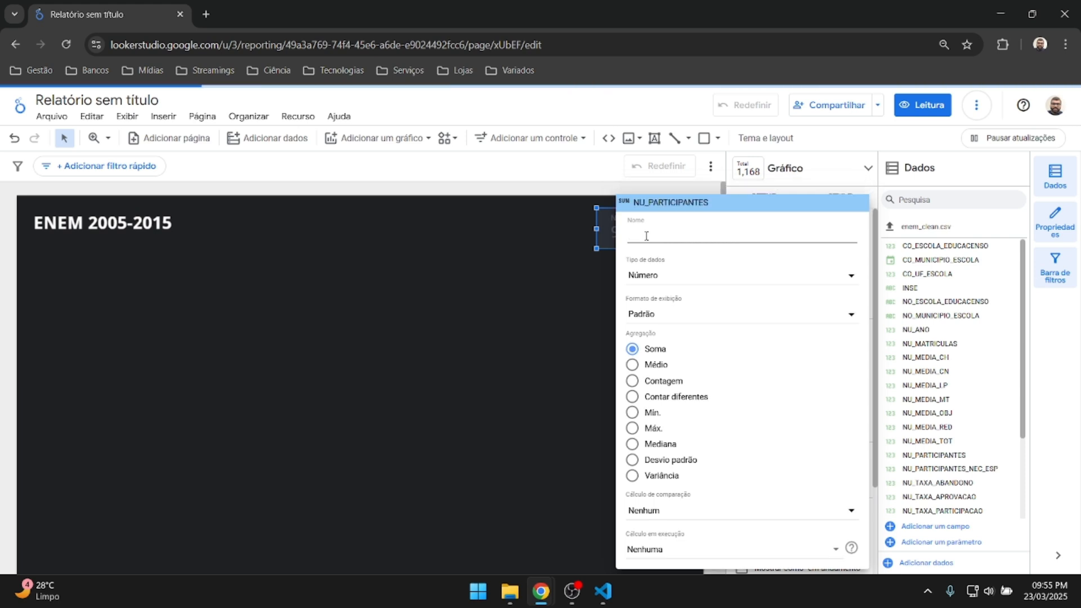
text(PARTICIPANTES)
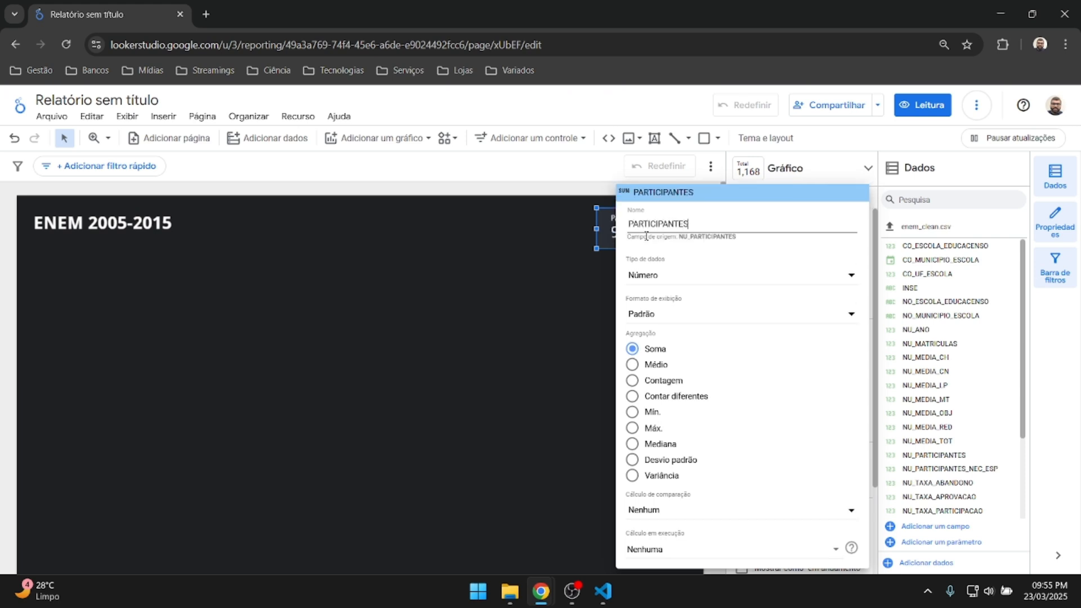
key(Return)
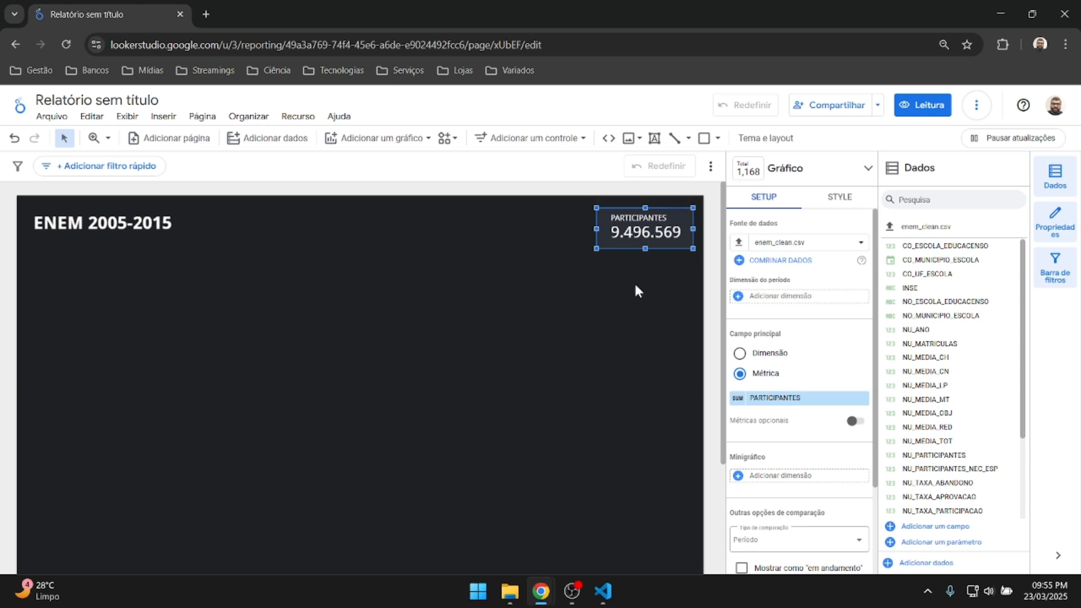
click(839, 197)
Center the scorecard's field-name label and set its font colour to white.
scroll(779, 305, down, 4)
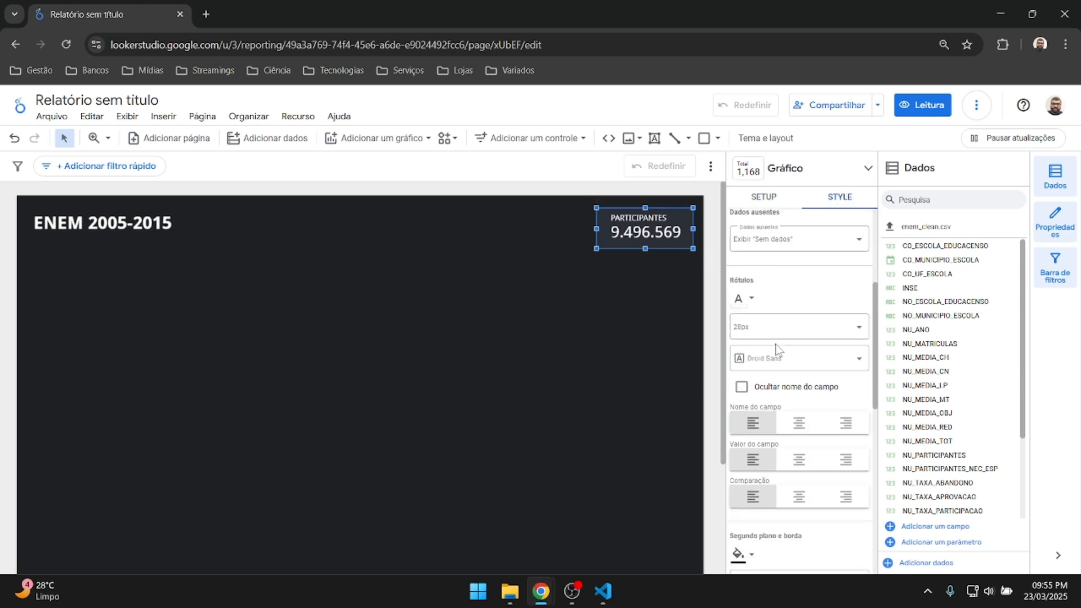
scroll(777, 350, down, 1)
click(800, 351)
scroll(780, 293, down, 7)
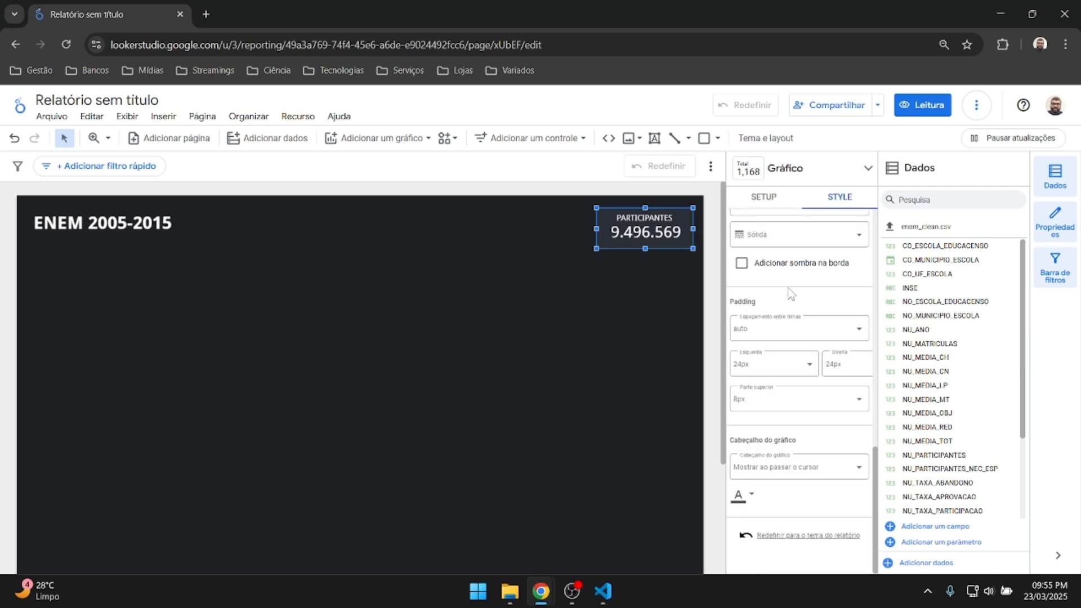
scroll(790, 290, up, 6)
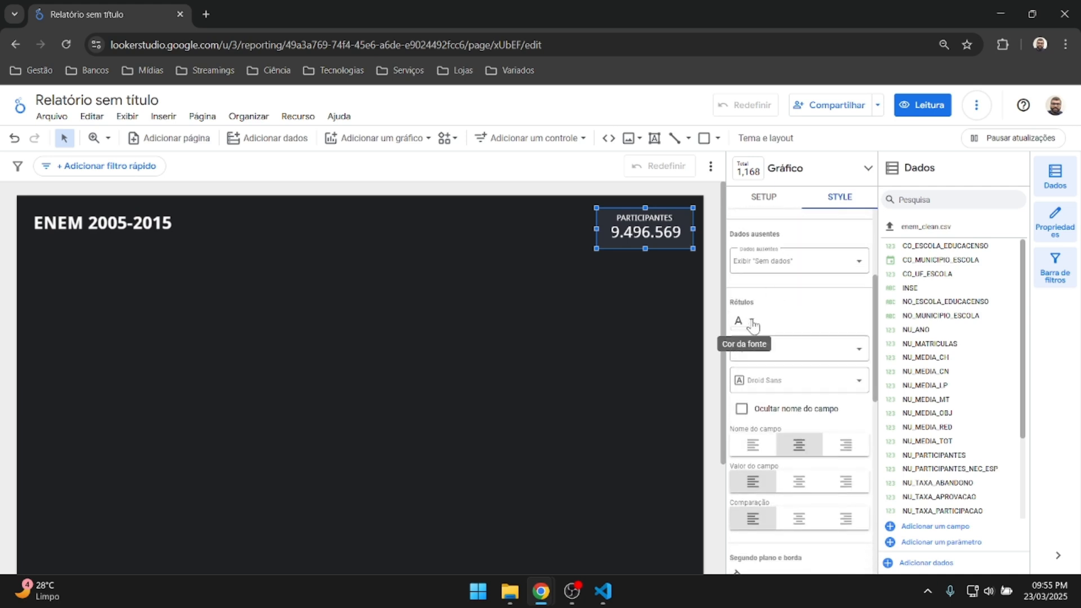
click(754, 325)
click(785, 359)
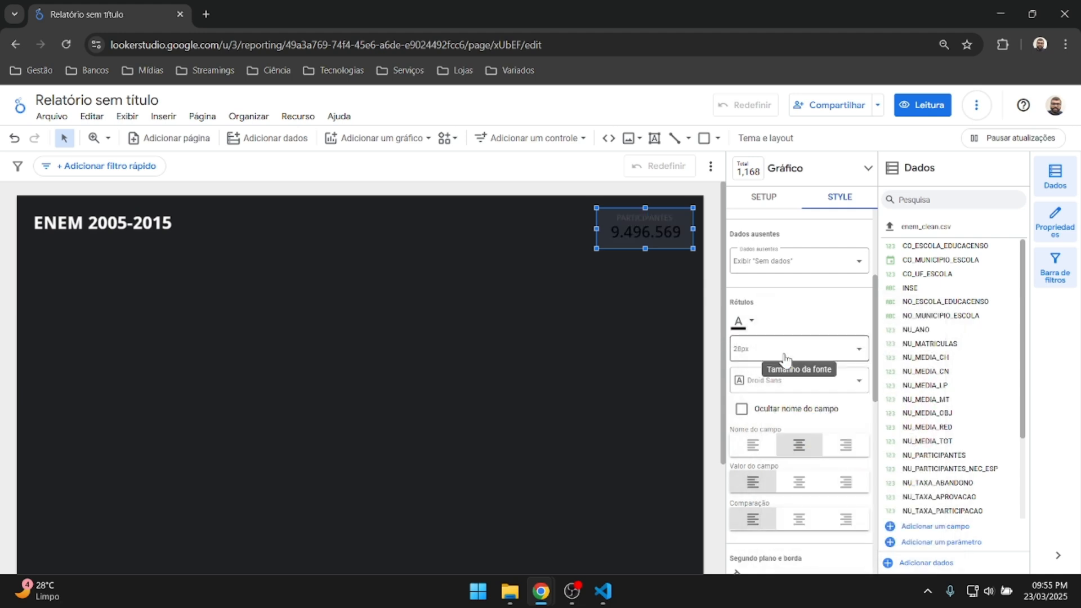
click(738, 321)
click(795, 488)
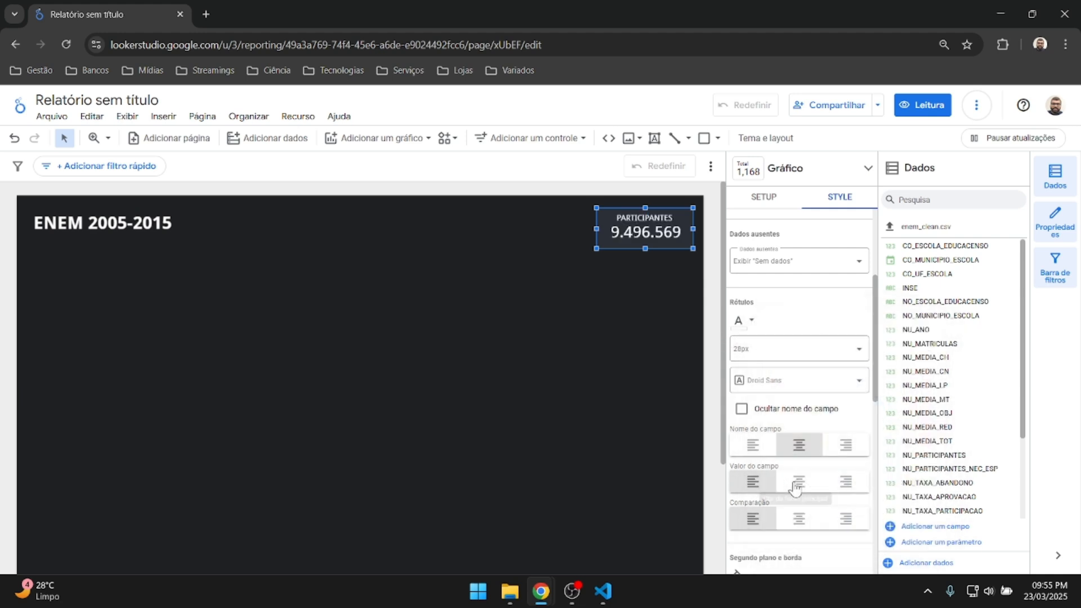
Review the label font and remaining style settings without changes, then deselect the scorecard.
scroll(807, 313, down, 1)
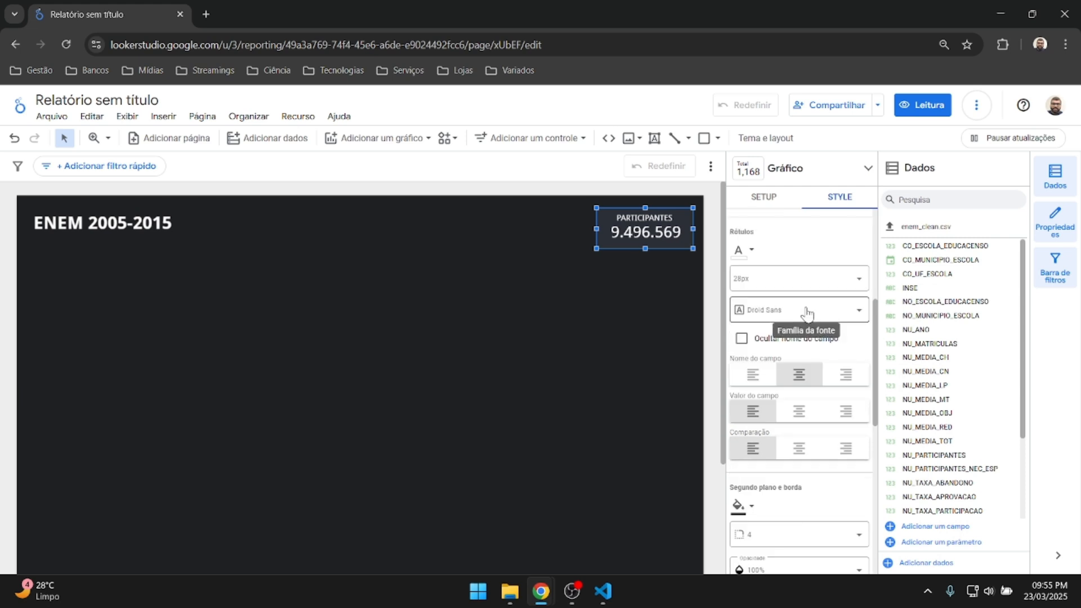
click(795, 314)
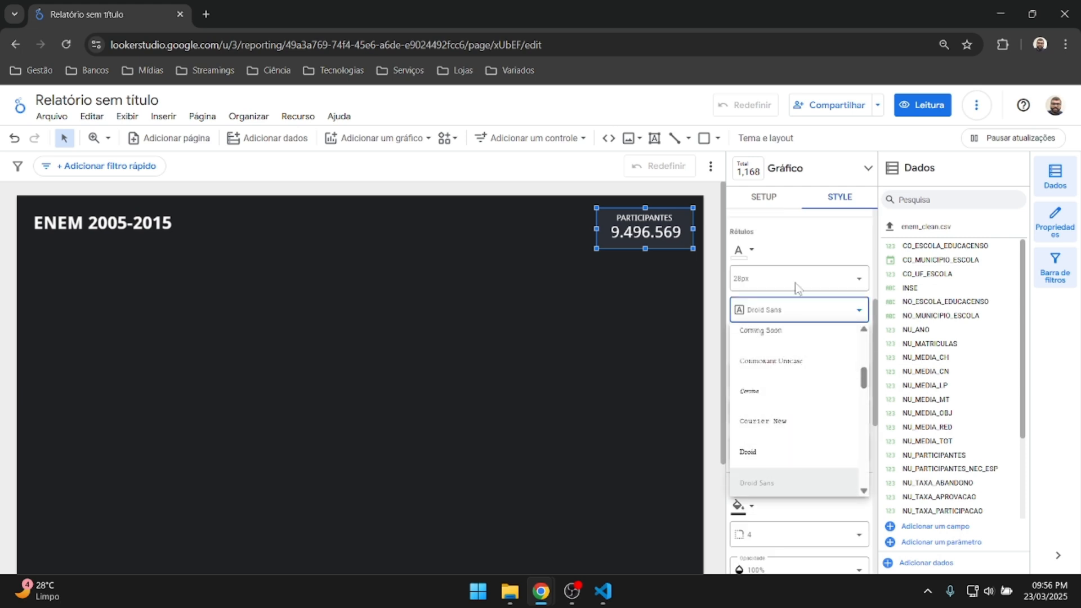
click(804, 265)
scroll(806, 270, up, 3)
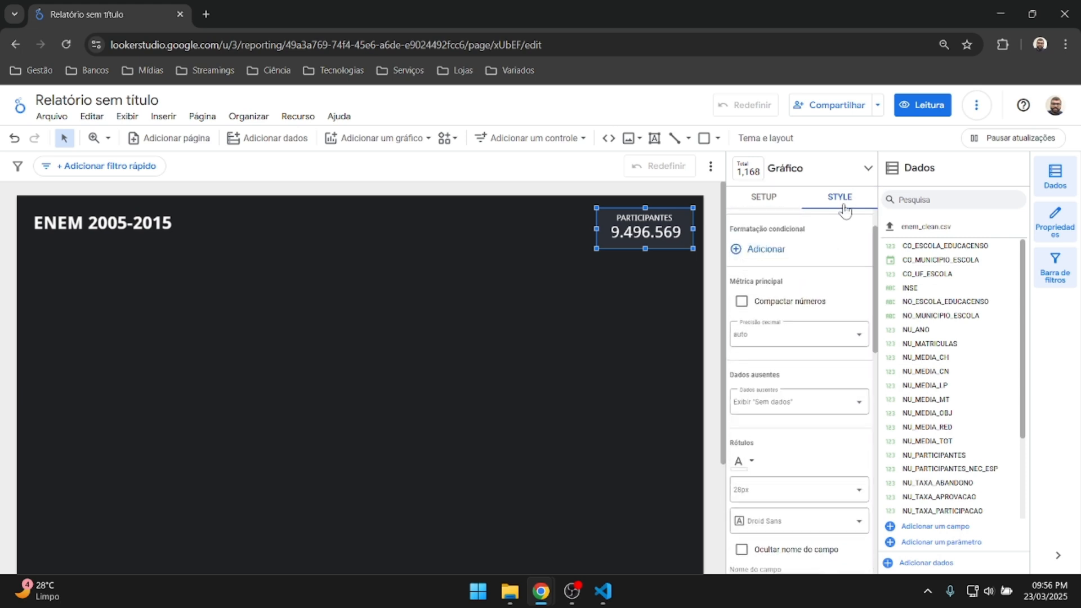
scroll(801, 325, down, 2)
scroll(802, 325, down, 2)
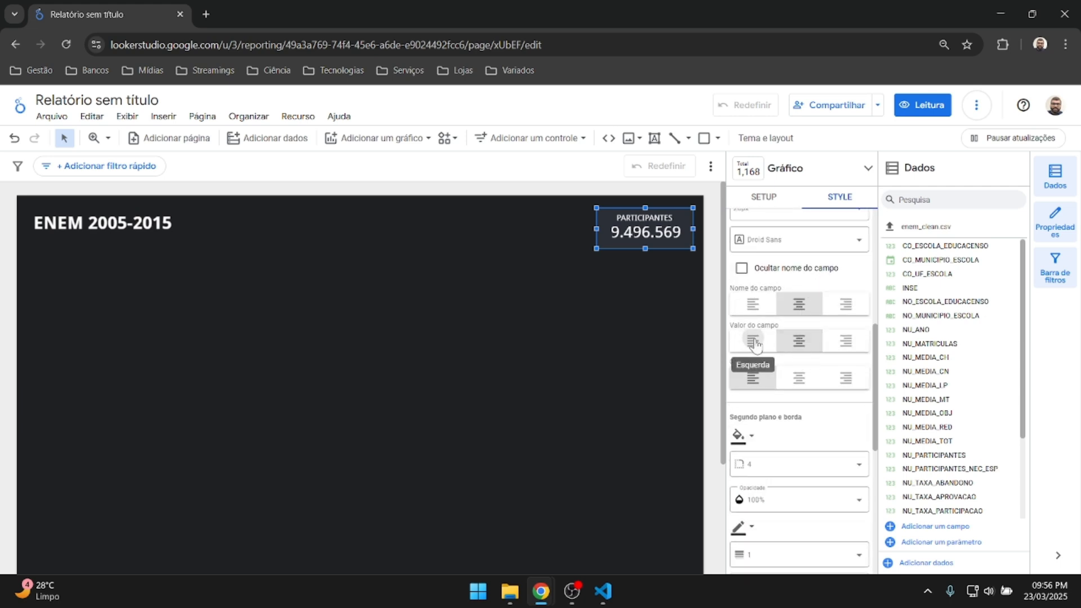
scroll(769, 364, down, 1)
scroll(783, 398, down, 1)
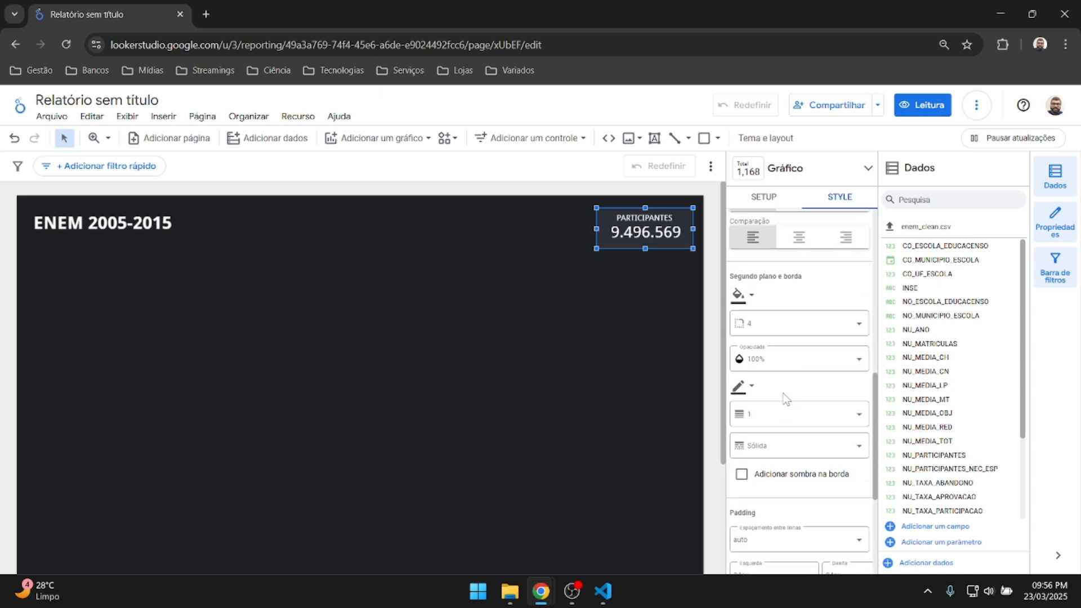
scroll(754, 392, down, 3)
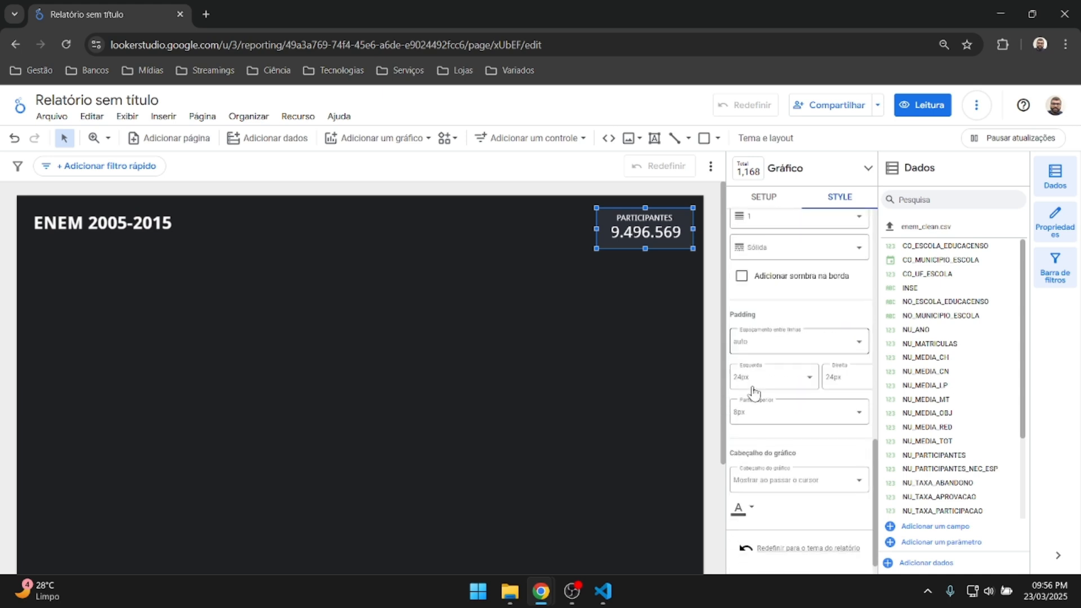
scroll(753, 393, up, 10)
click(640, 304)
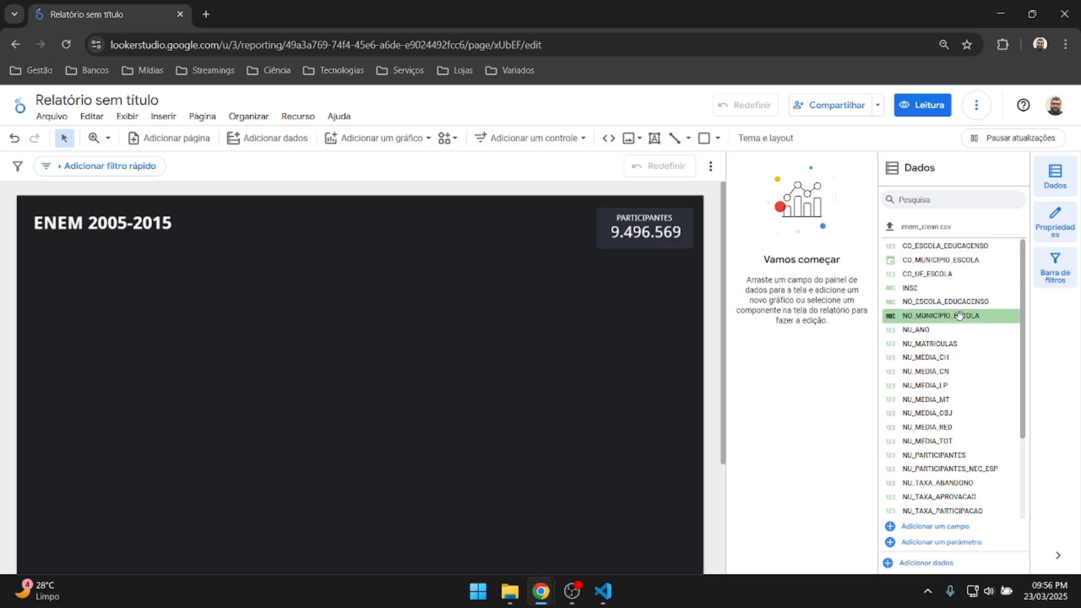
scroll(959, 315, down, 2)
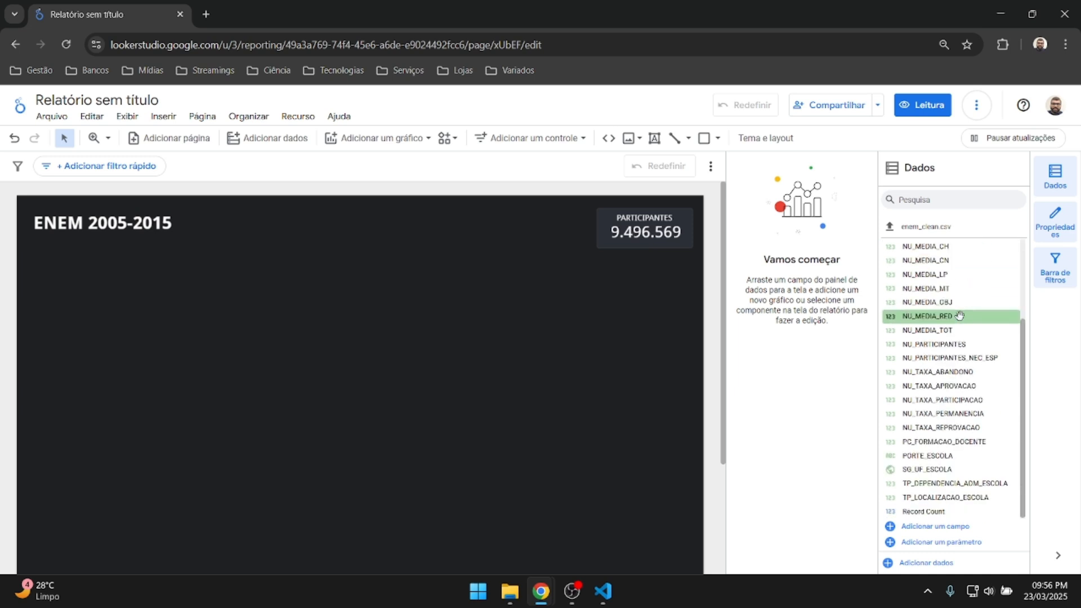
scroll(961, 293, up, 2)
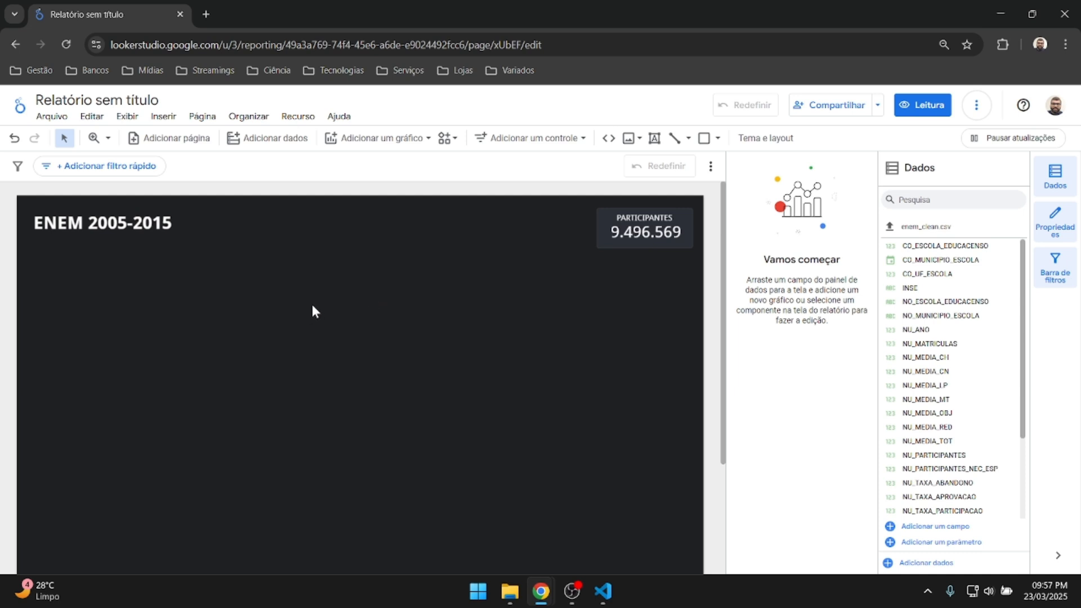
click(298, 116)
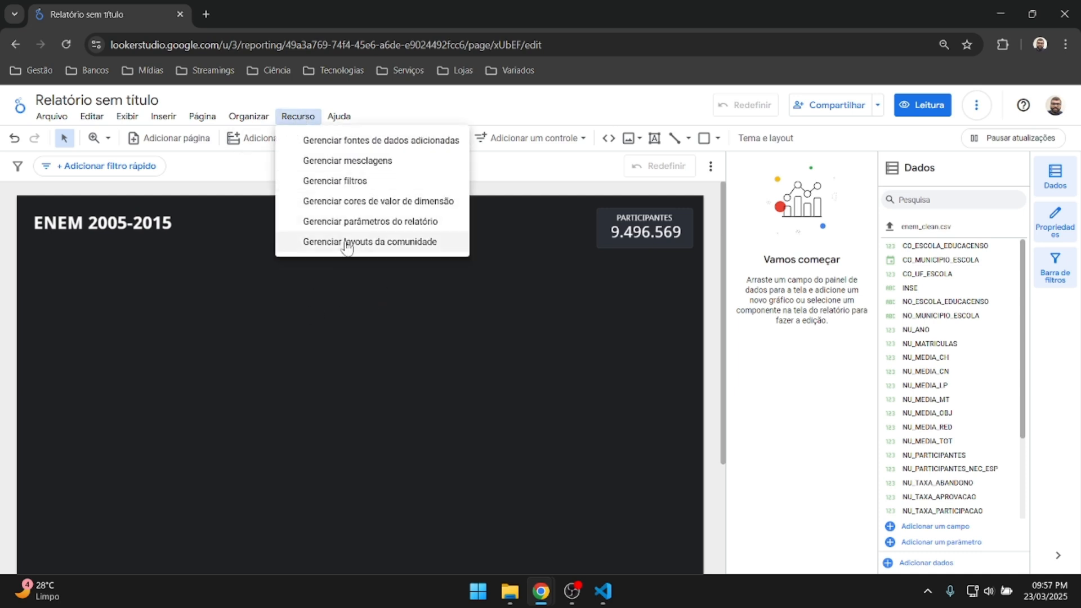
Change CO_ESCOLA_EDUCACENSO in the enem_clean.csv data source from number to Texto.
click(372, 145)
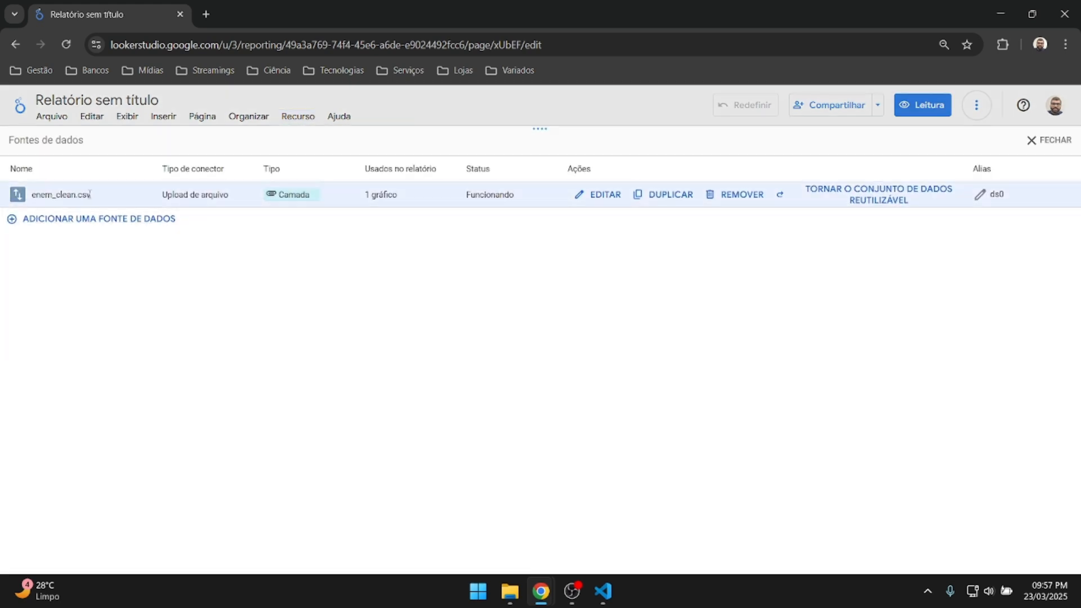
click(601, 194)
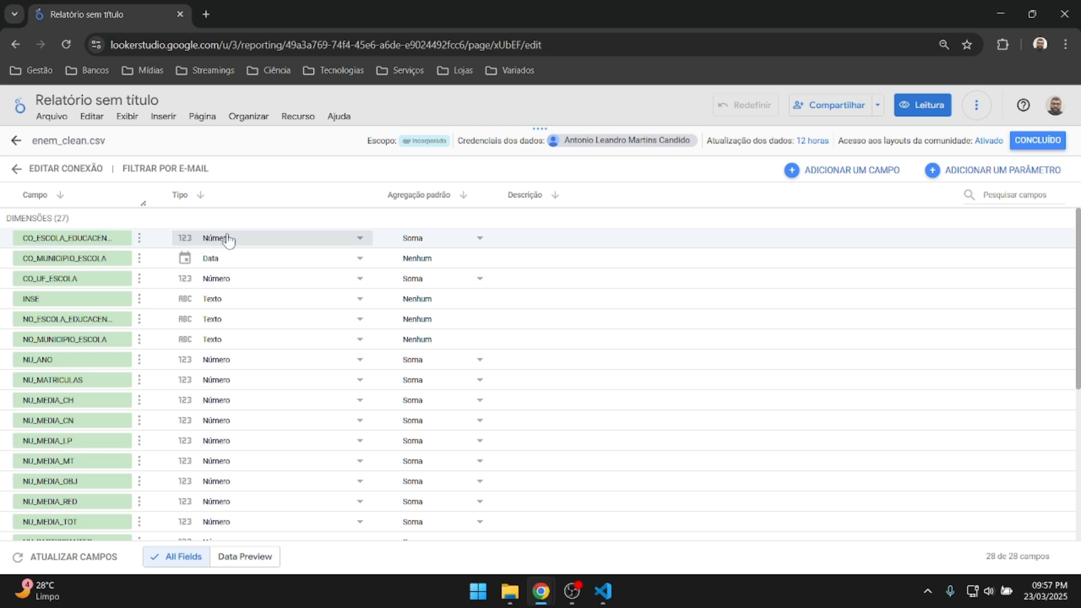
click(292, 238)
click(236, 289)
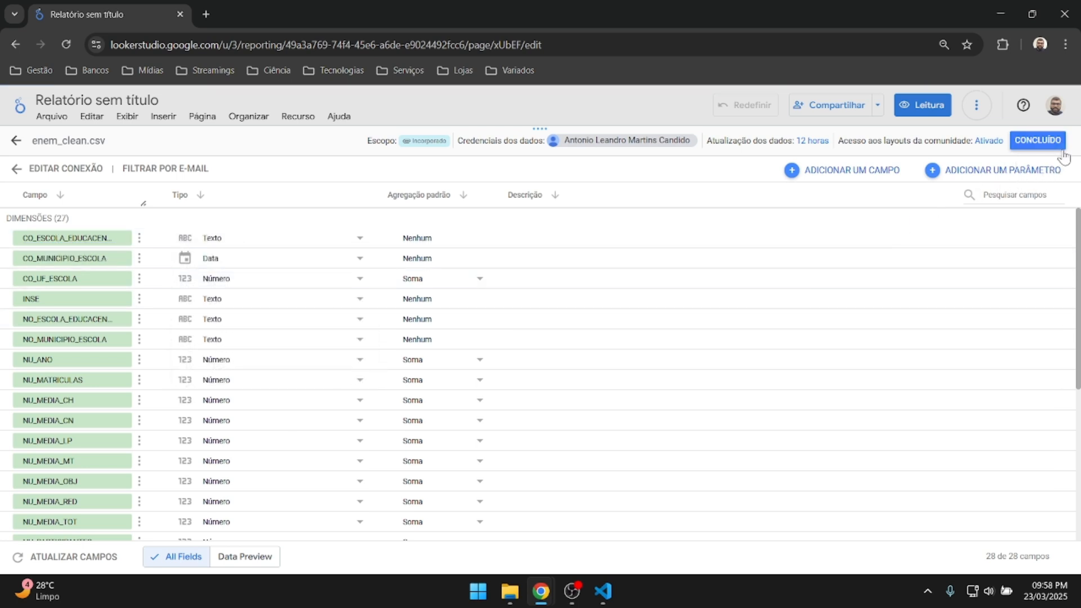
click(1038, 140)
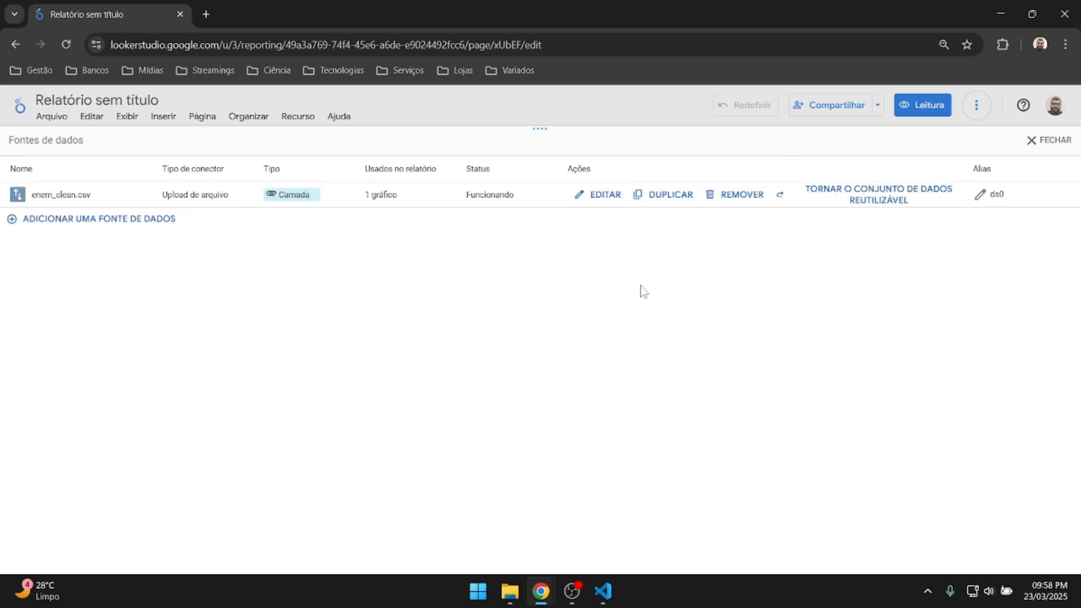
click(604, 197)
click(1037, 140)
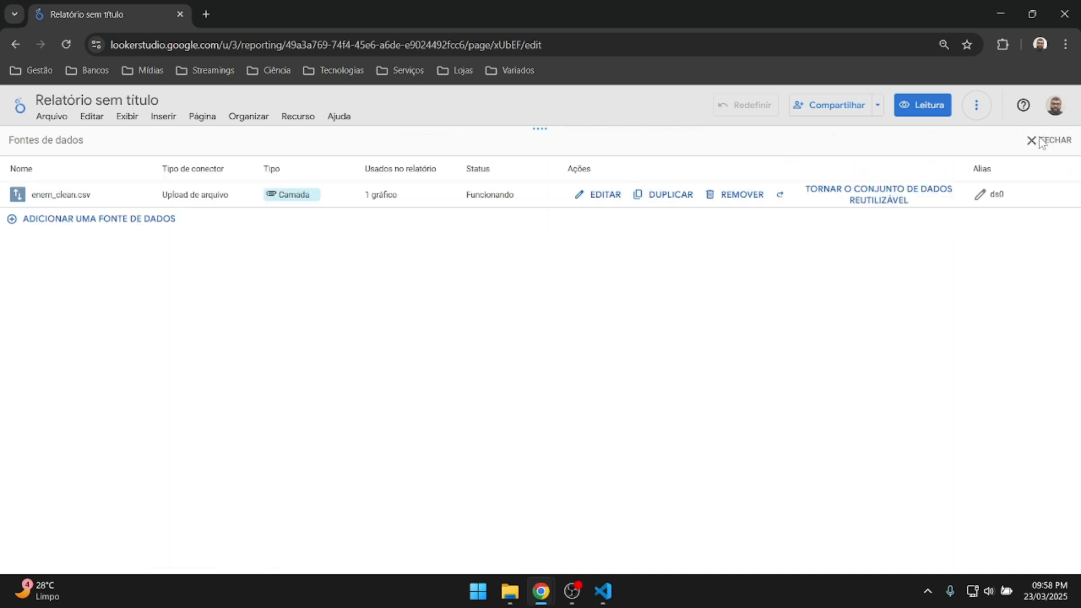
click(1049, 141)
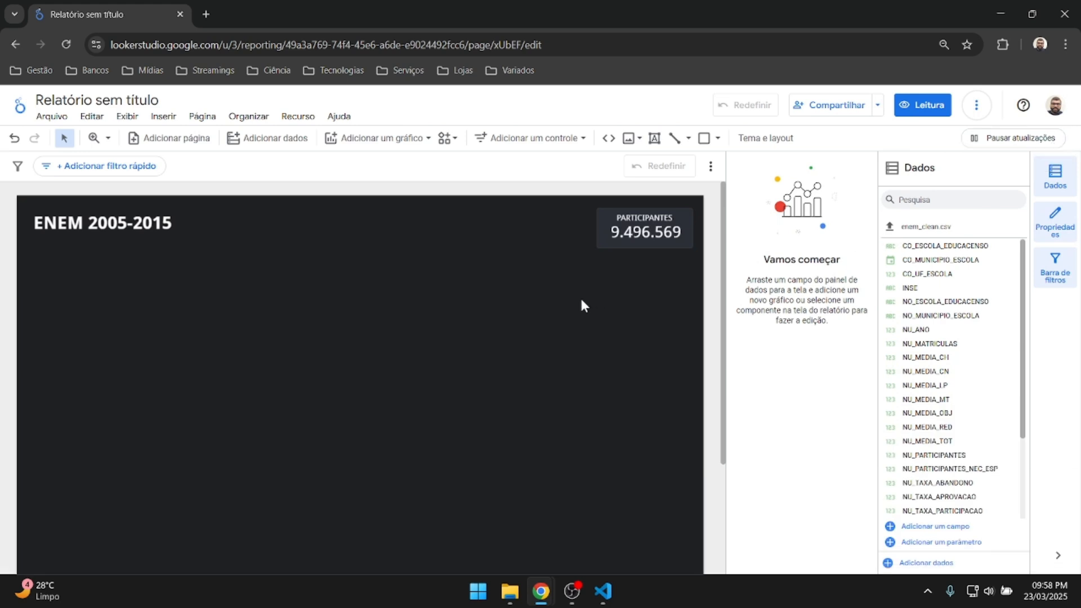
Place a new scorecard near the title and remove its period dimension.
click(378, 138)
click(345, 226)
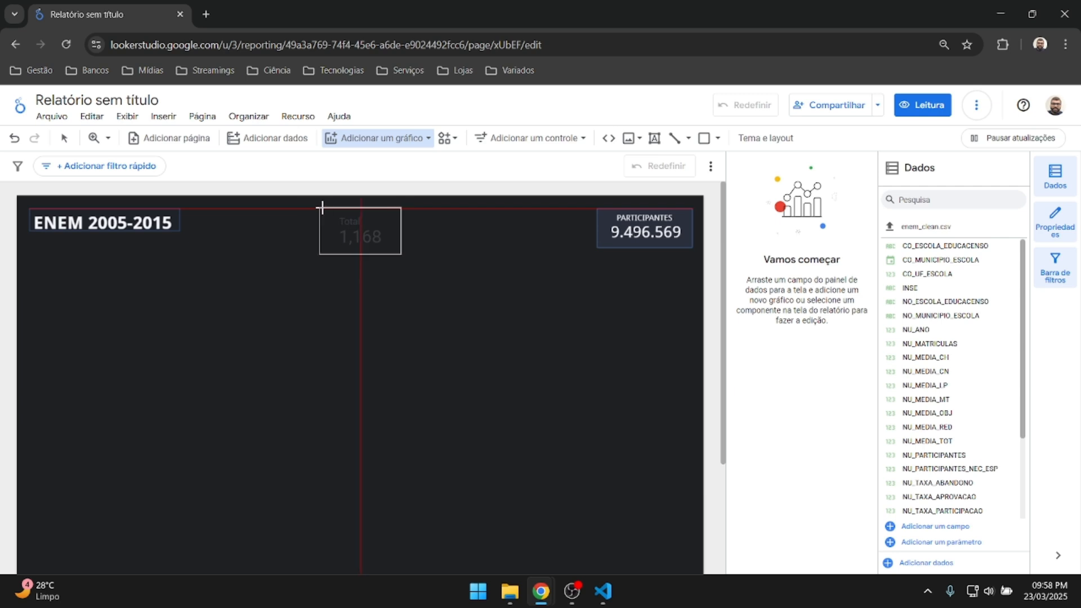
click(323, 207)
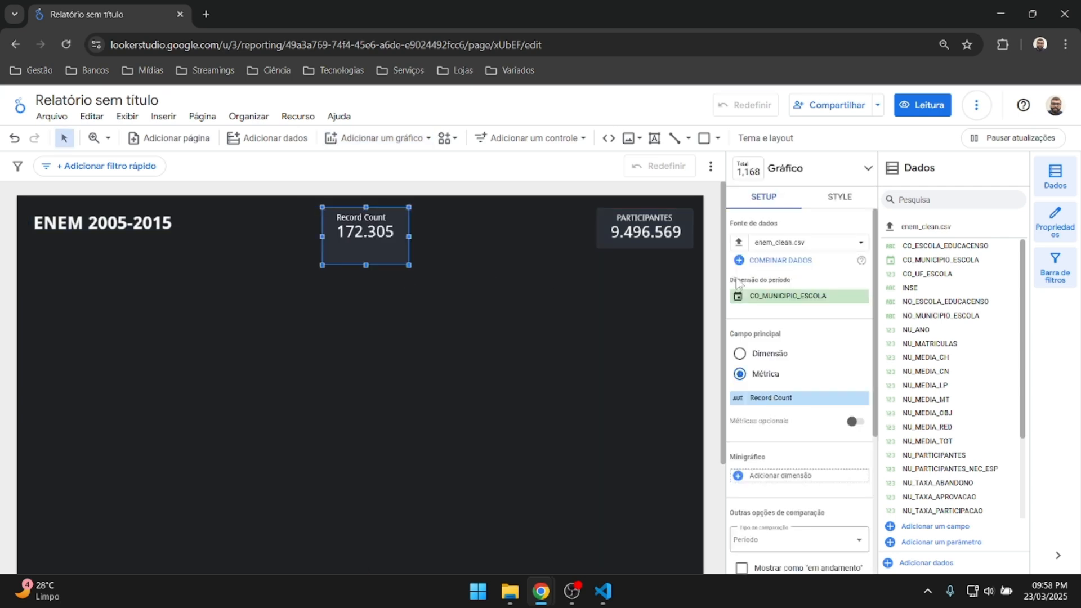
click(863, 298)
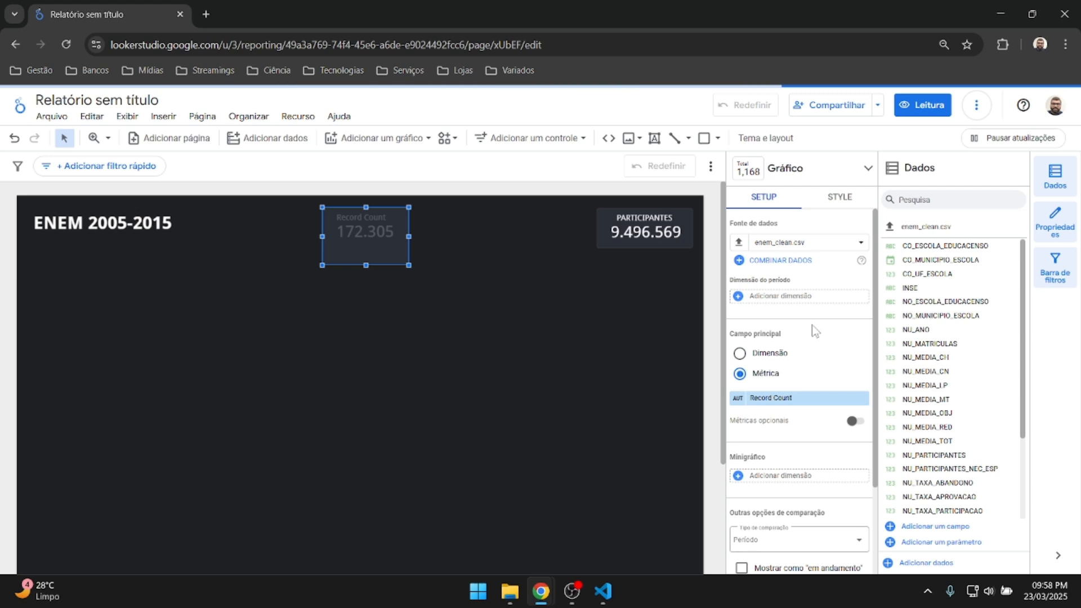
scroll(814, 332, down, 1)
Make CO_ESCOLA_EDUCACENSO the scorecard's metric.
click(834, 331)
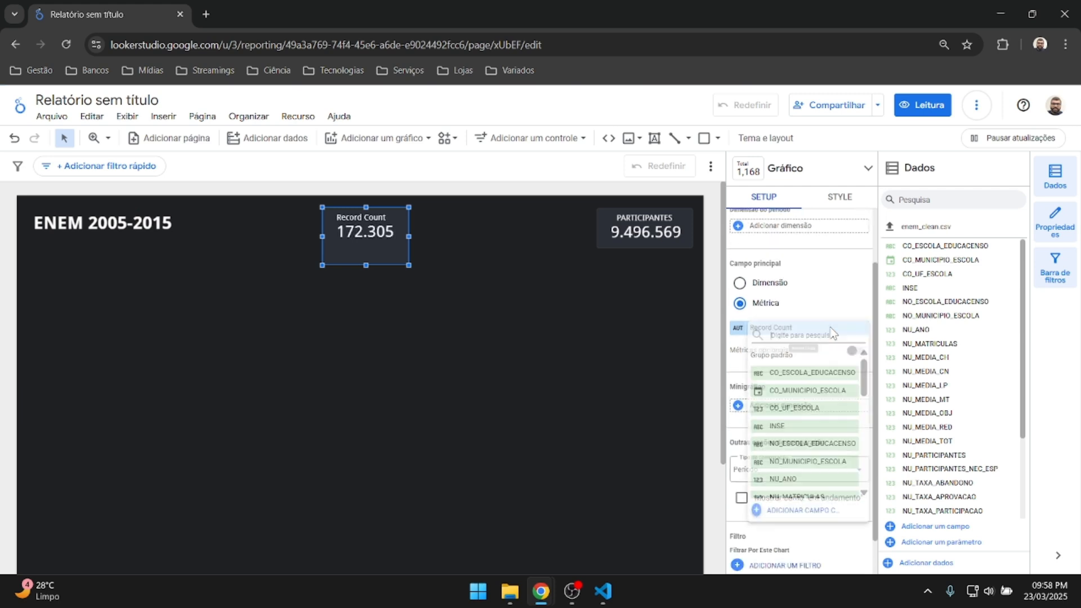
click(816, 295)
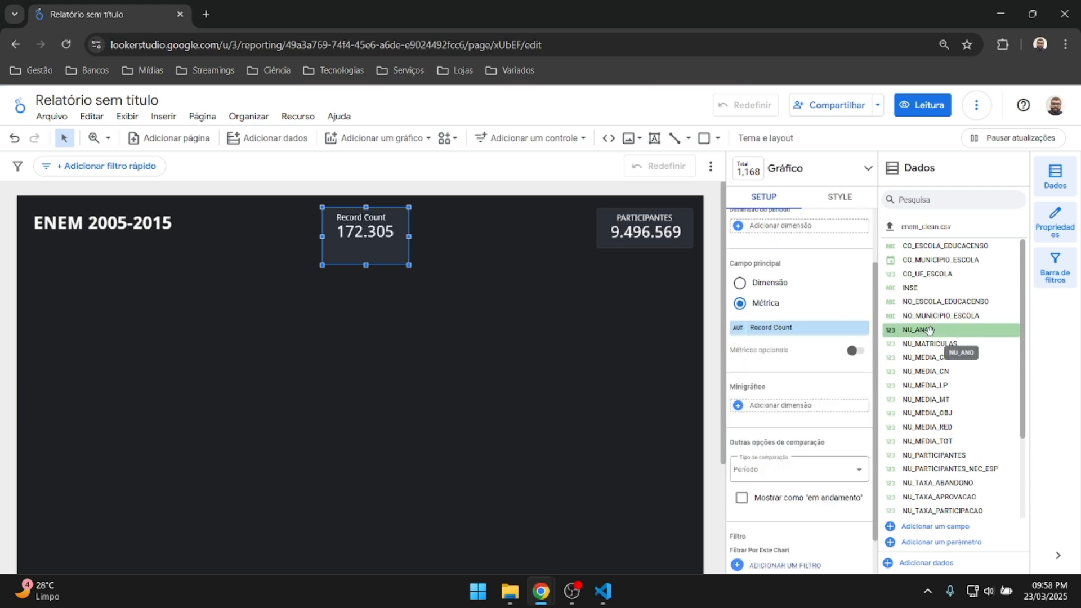
drag(952, 247, 800, 329)
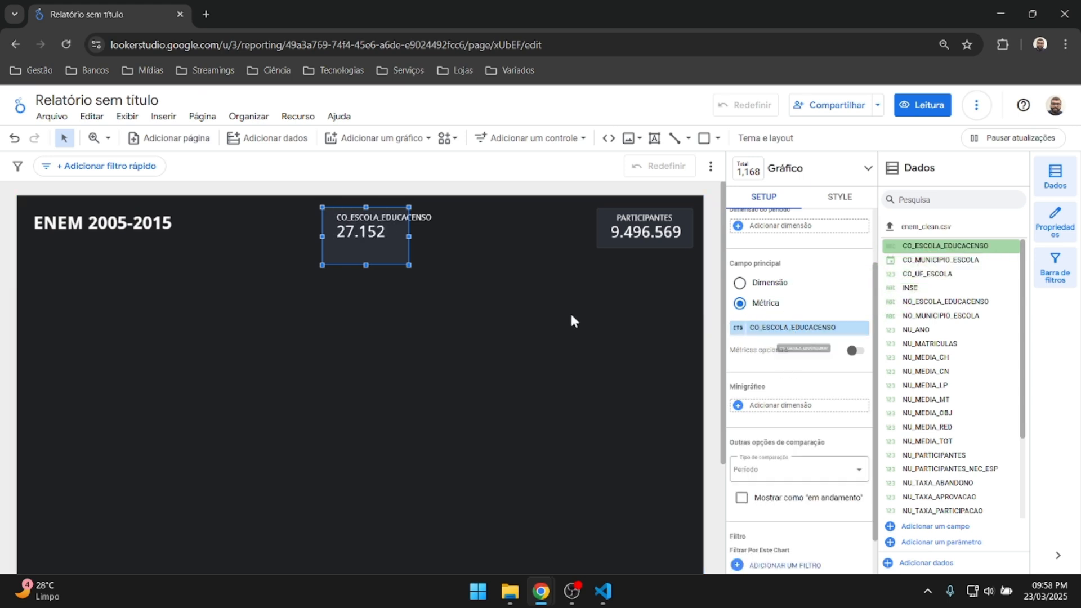
click(741, 329)
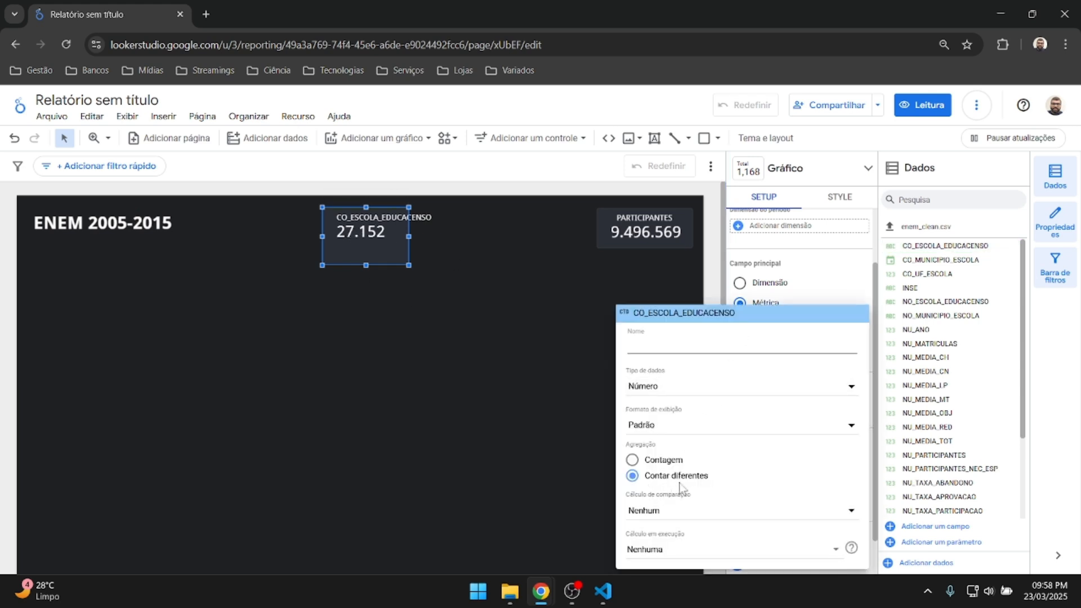
click(713, 265)
Set the school metric to a distinct count (27.152) and rename it ESCOLAS.
click(766, 327)
click(632, 461)
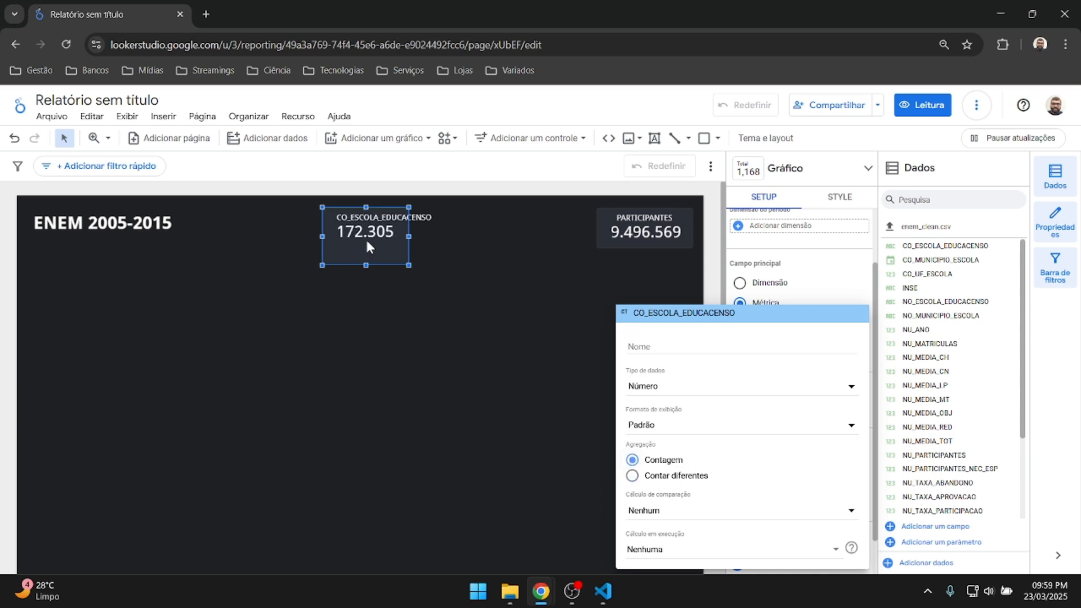
click(632, 476)
click(646, 344)
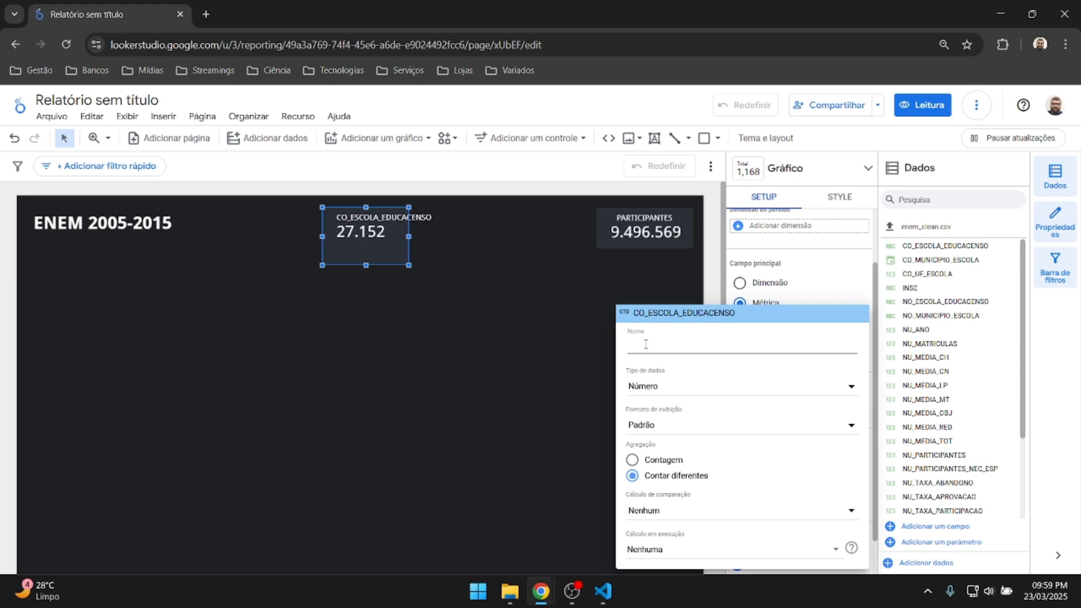
text(ESCOLAS)
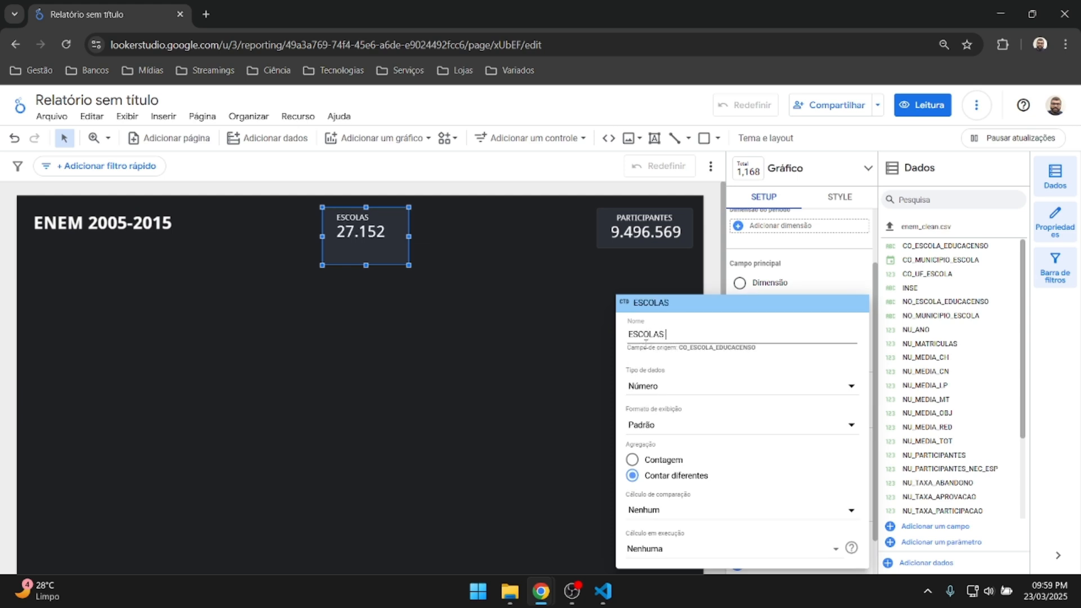
key(Return)
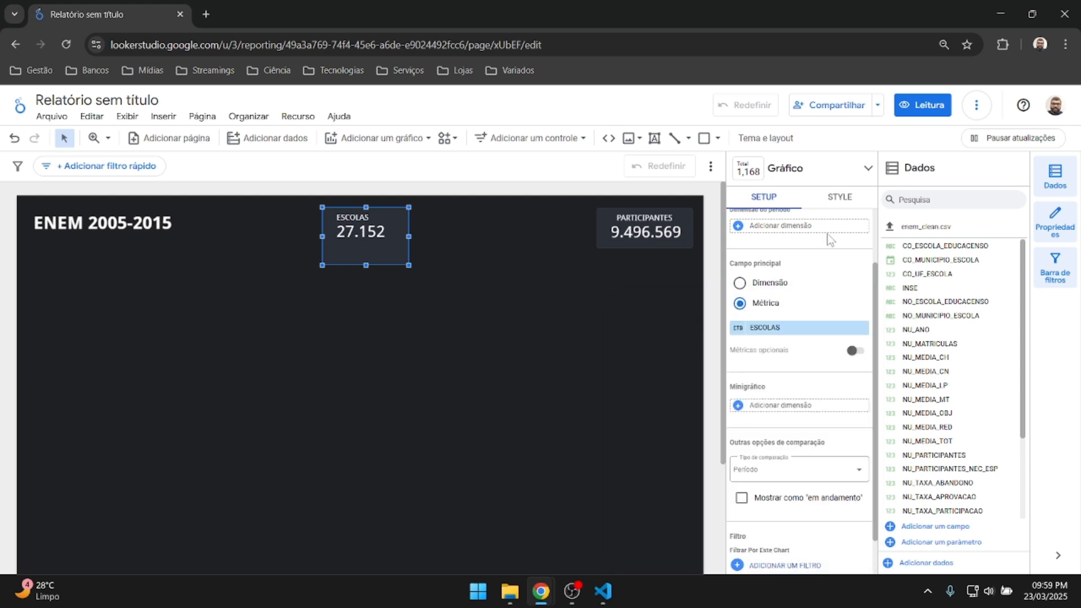
click(836, 198)
Centre the ESCOLAS scorecard's label and value, and make the box shorter.
scroll(779, 270, up, 2)
scroll(780, 274, down, 2)
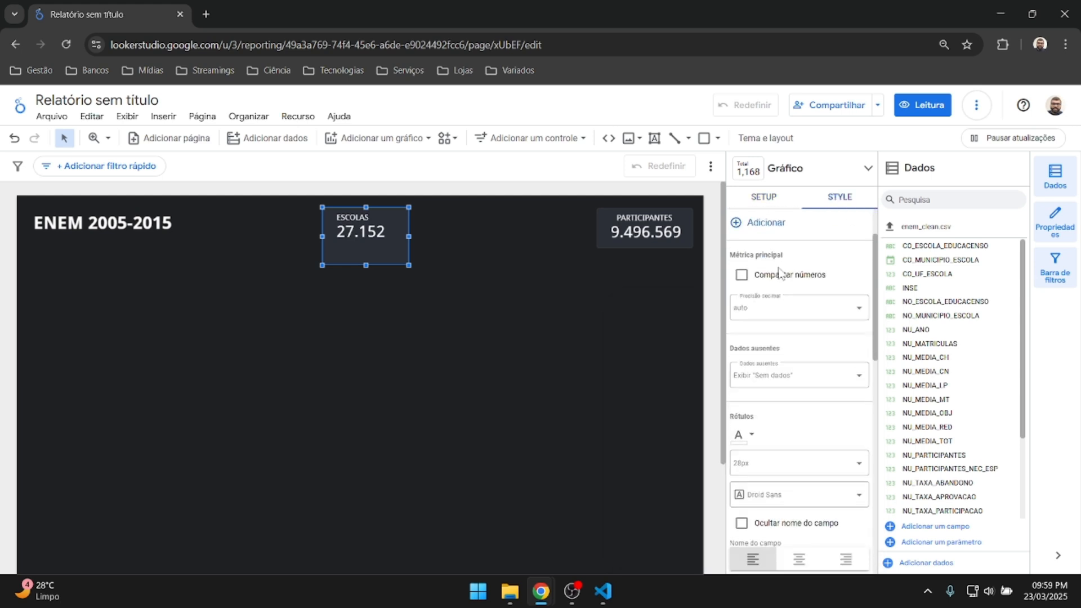
scroll(779, 274, down, 4)
click(799, 352)
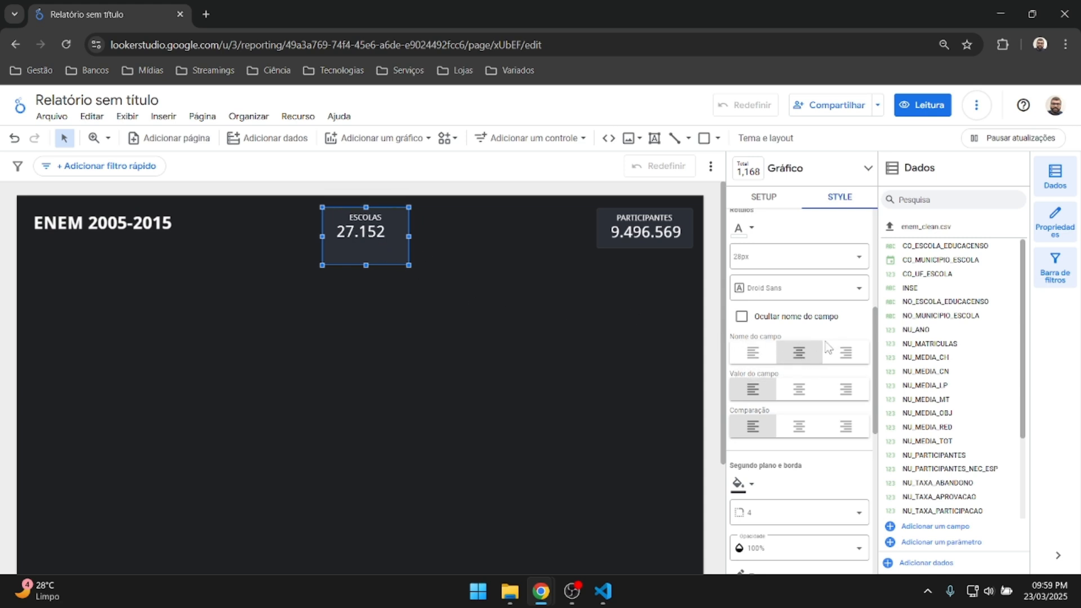
click(799, 389)
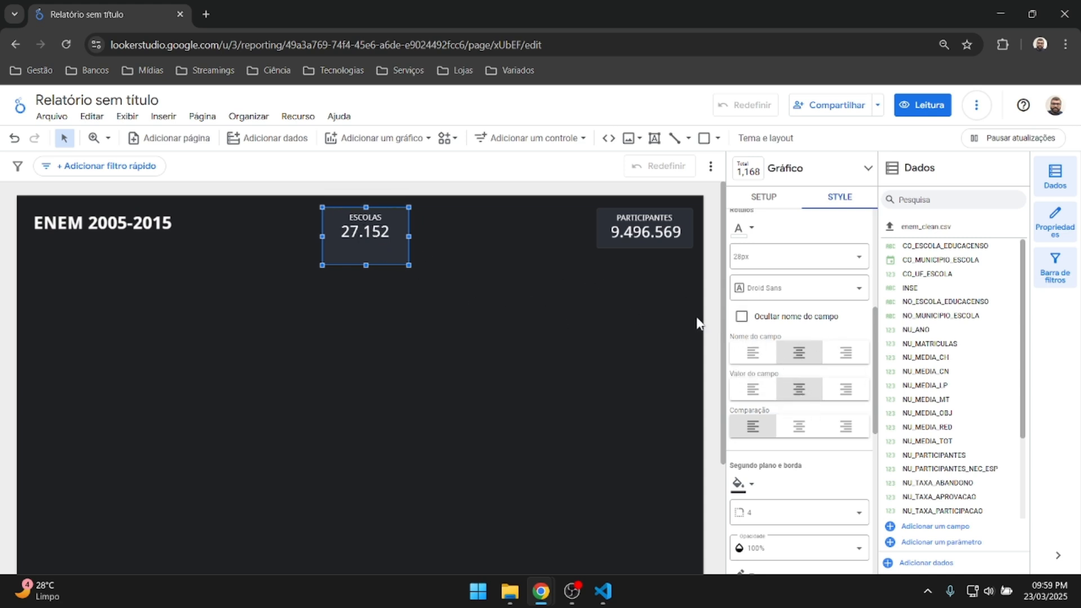
drag(367, 254, 367, 245)
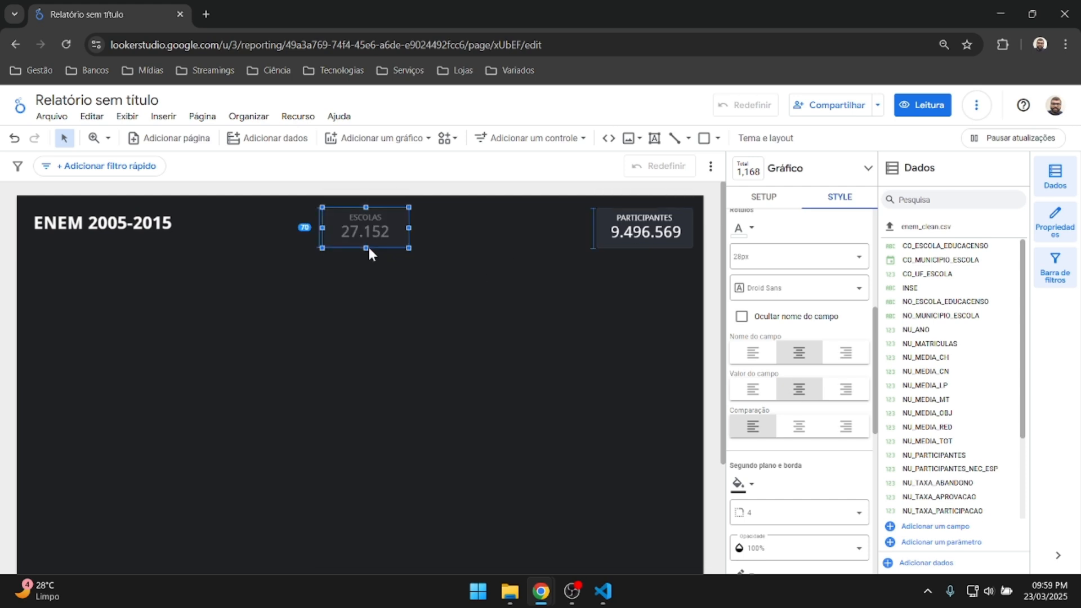
click(458, 306)
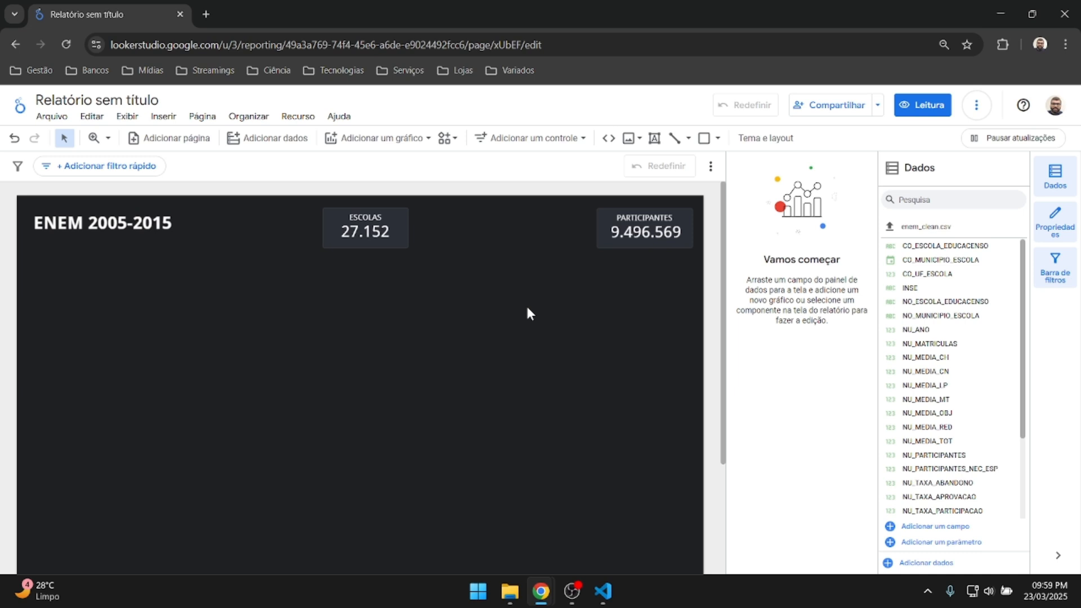
Widen the PARTICIPANTES scorecard to the left and centre its value.
click(626, 236)
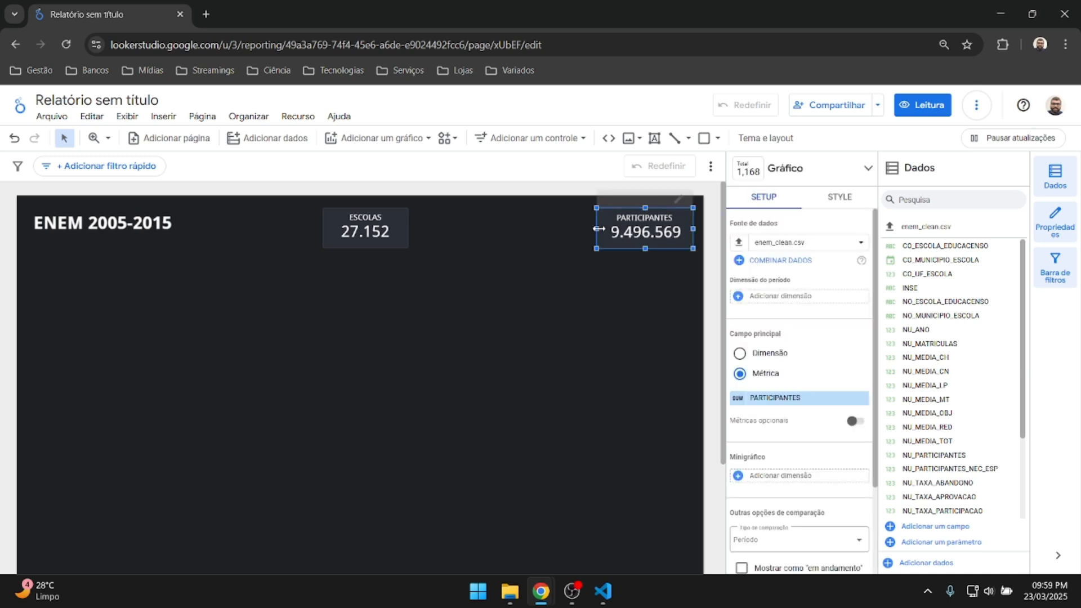
drag(599, 229, 591, 229)
click(831, 197)
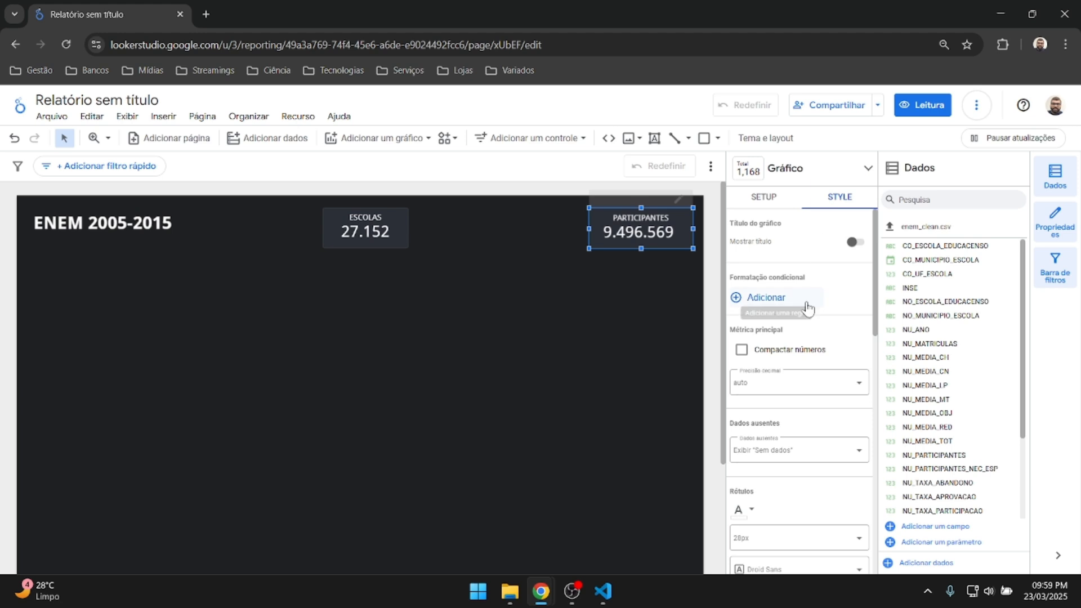
scroll(807, 315, down, 6)
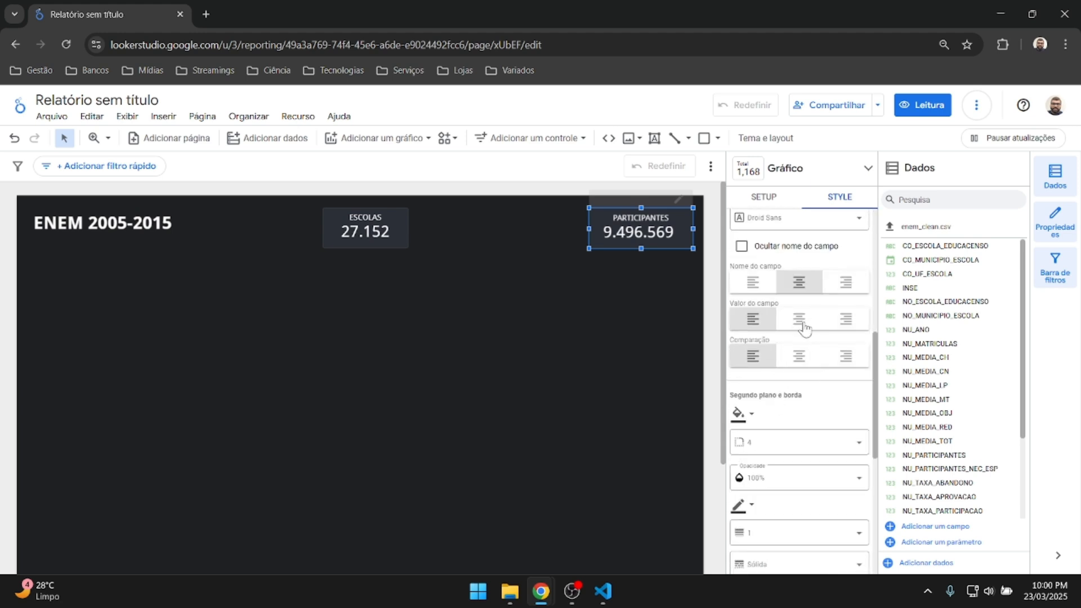
click(799, 319)
click(628, 333)
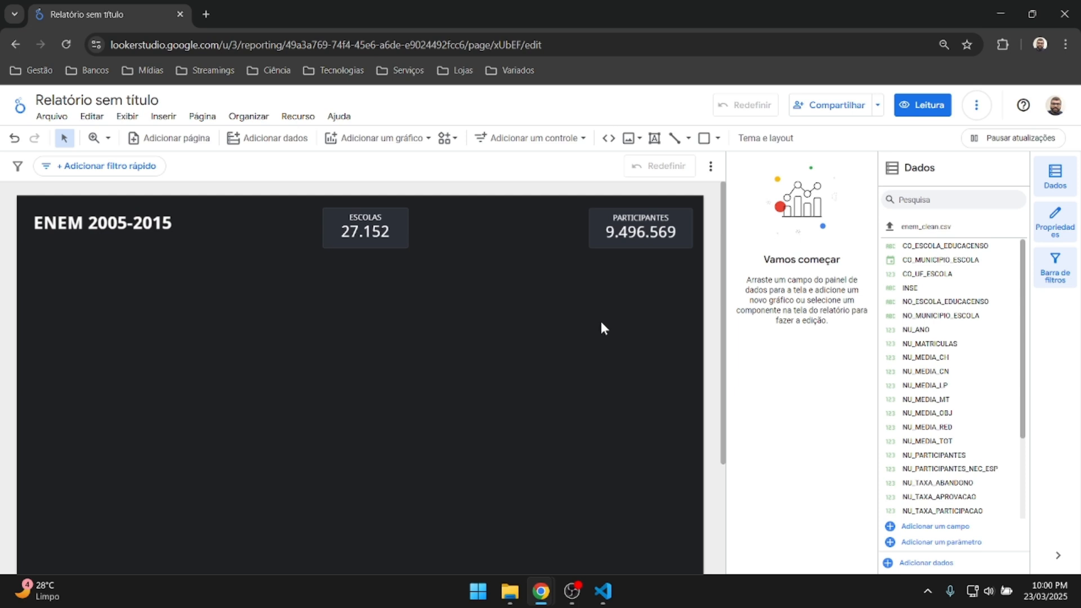
Add a column chart below the title, clear its municipality date range dimension, and group by NU_ANO.
click(383, 138)
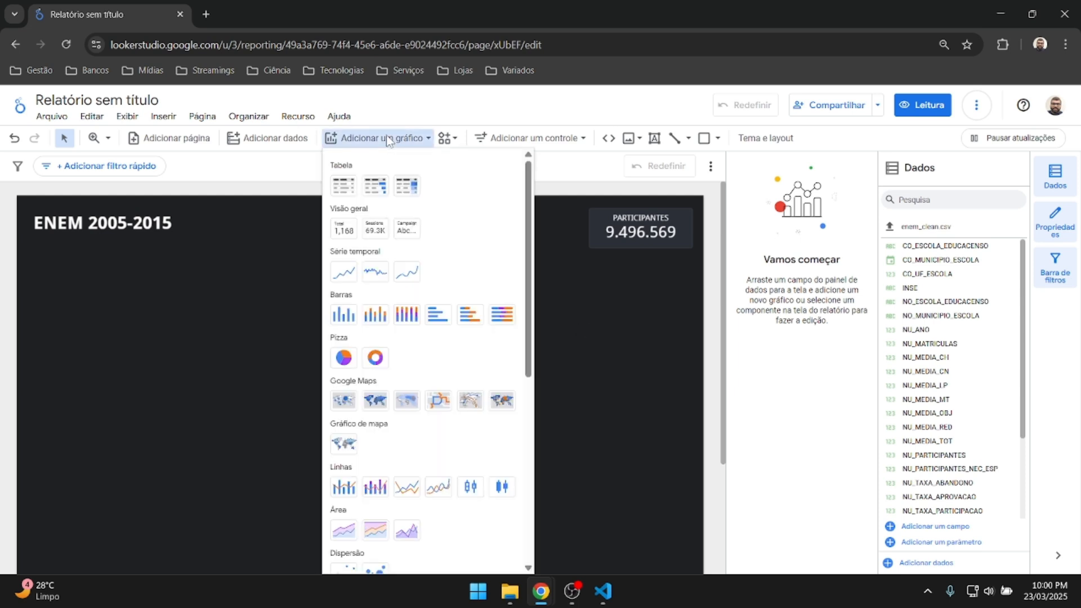
click(344, 314)
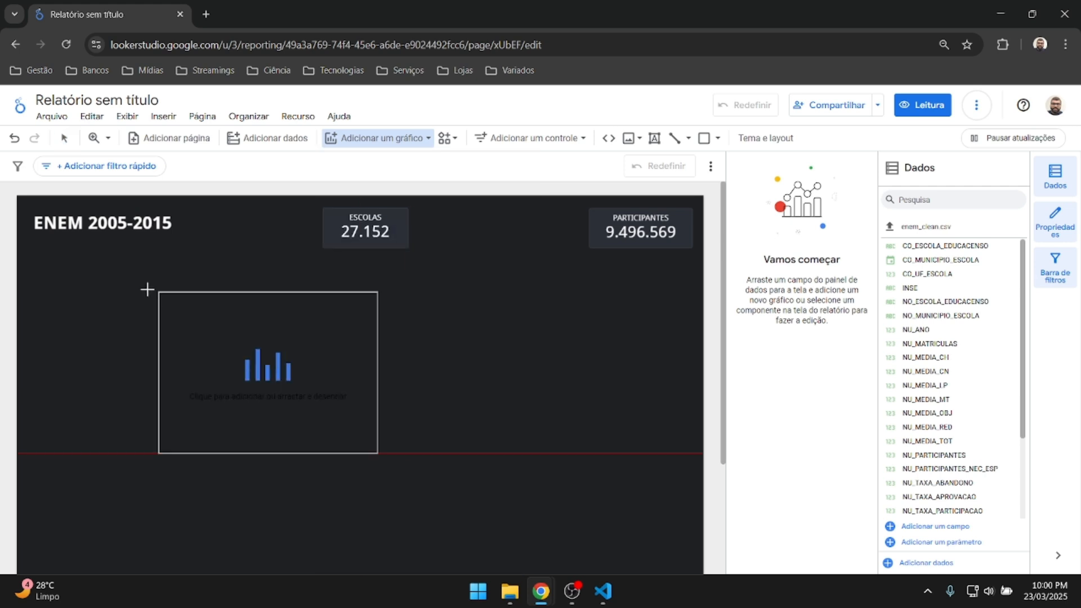
click(24, 266)
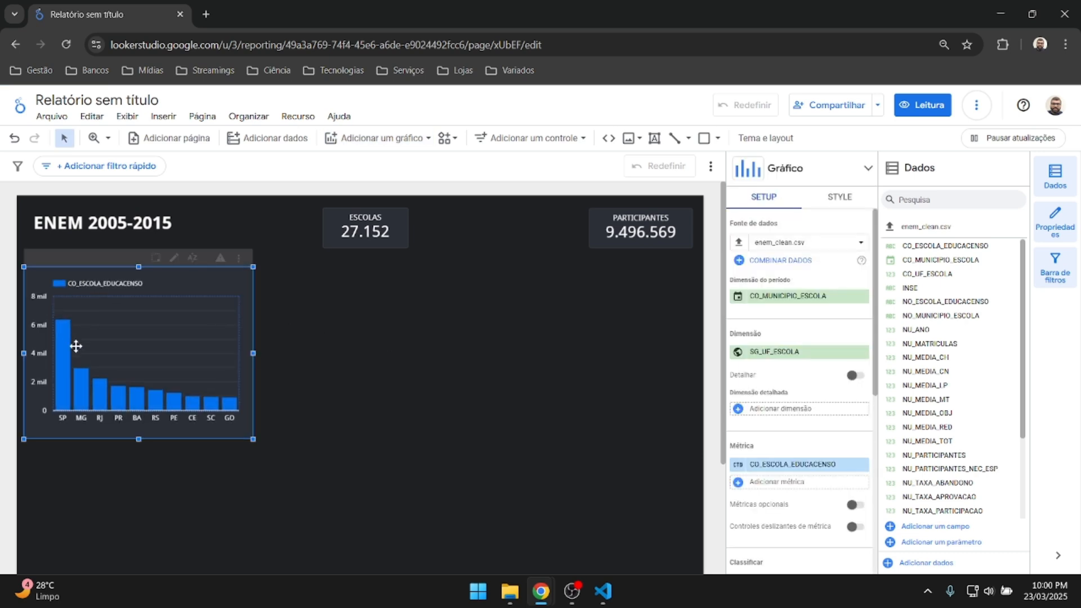
scroll(533, 309, down, 2)
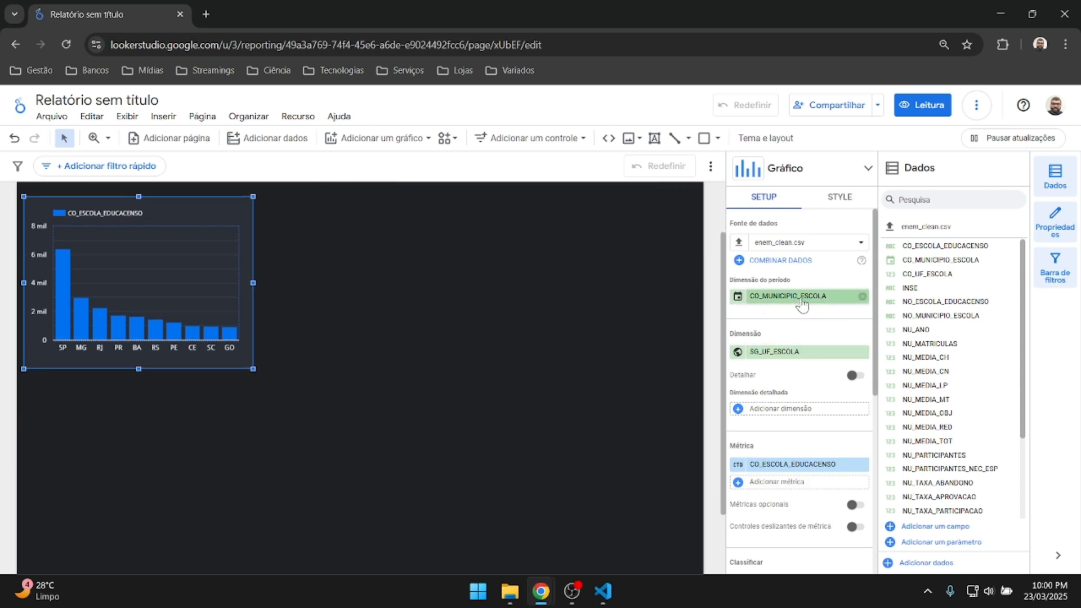
scroll(523, 336, up, 2)
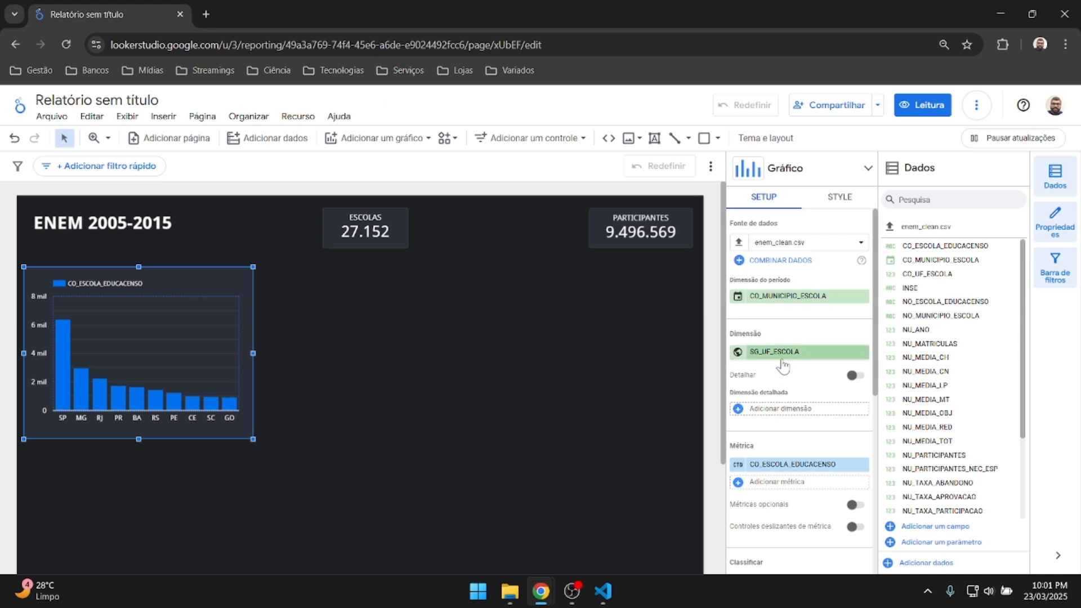
click(864, 296)
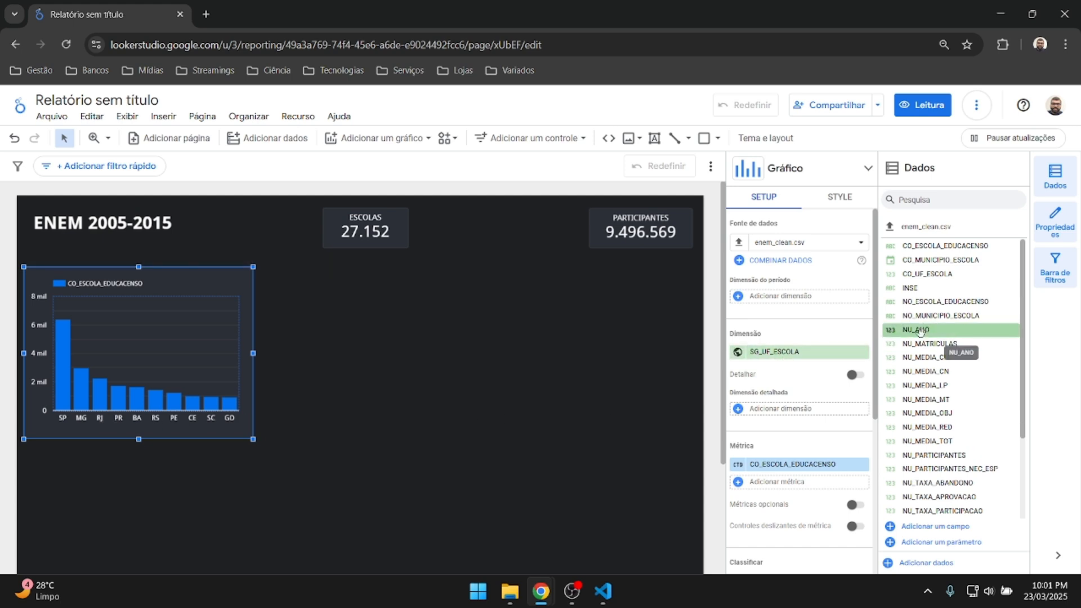
drag(920, 331, 773, 363)
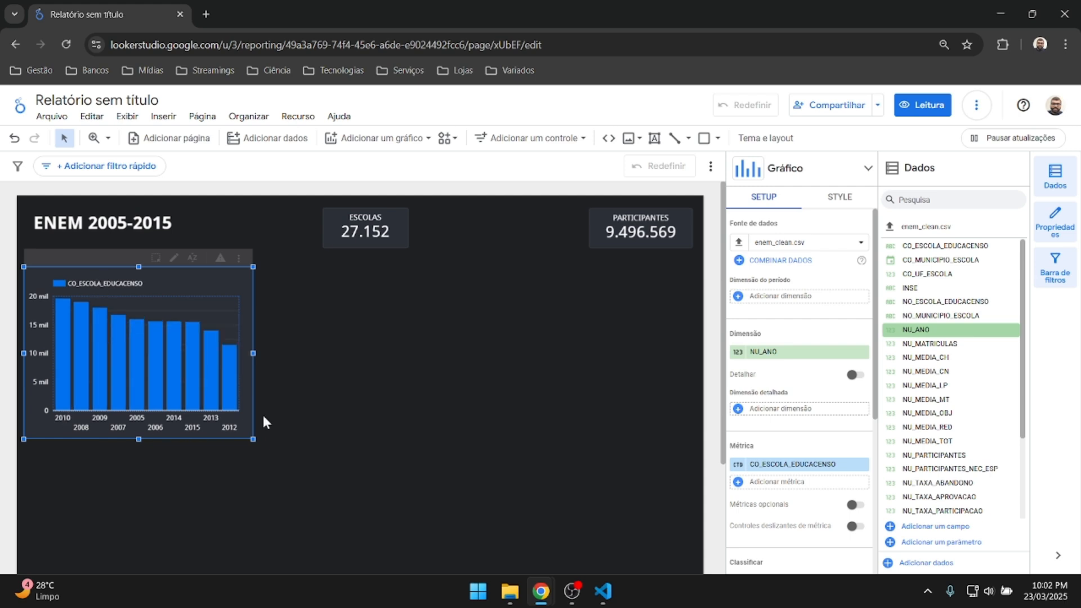
Replace the school-count metric with NU_PARTICIPANTES.
scroll(799, 372, down, 2)
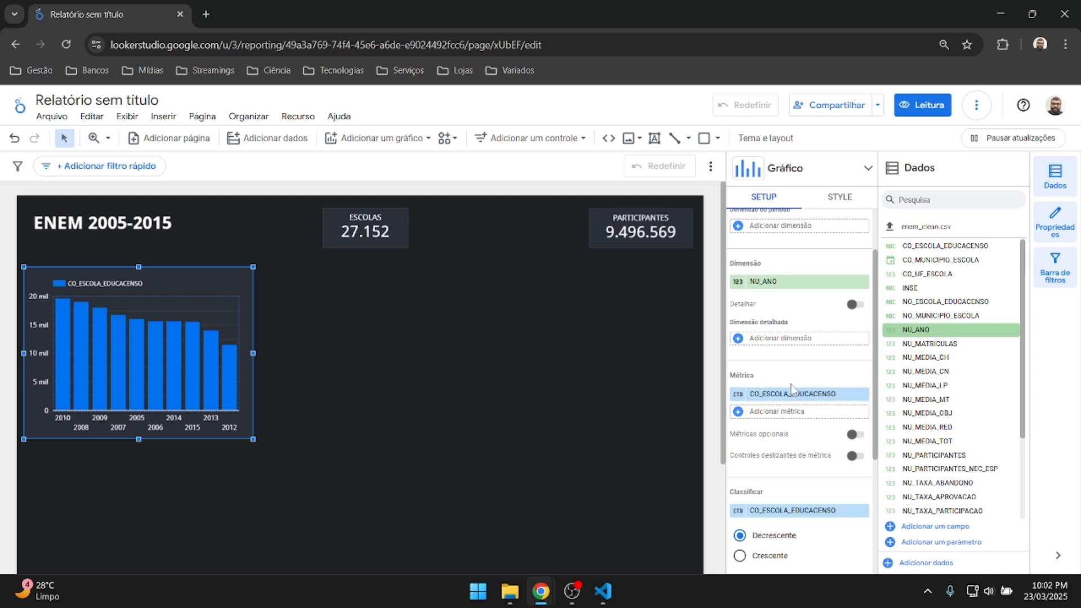
scroll(957, 377, down, 2)
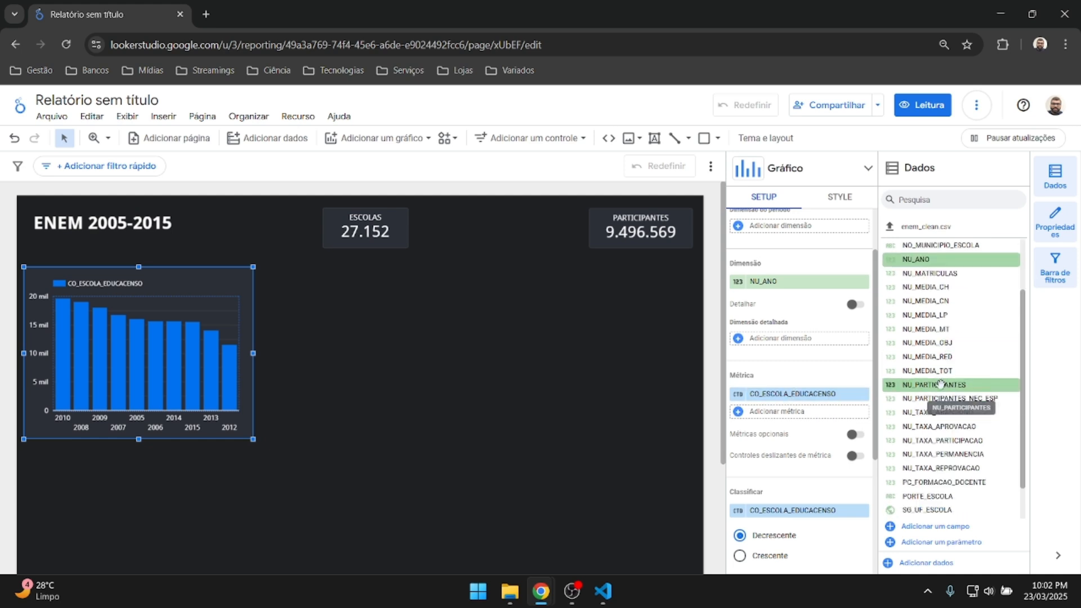
drag(958, 385, 794, 403)
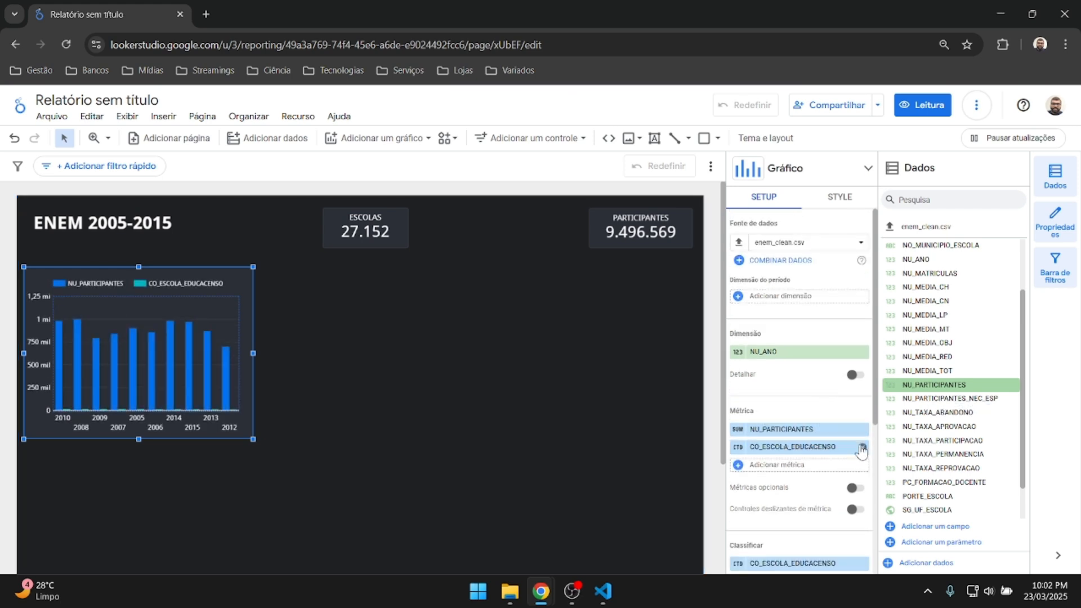
click(862, 446)
Widen the column chart to the right across the canvas.
scroll(820, 417, down, 3)
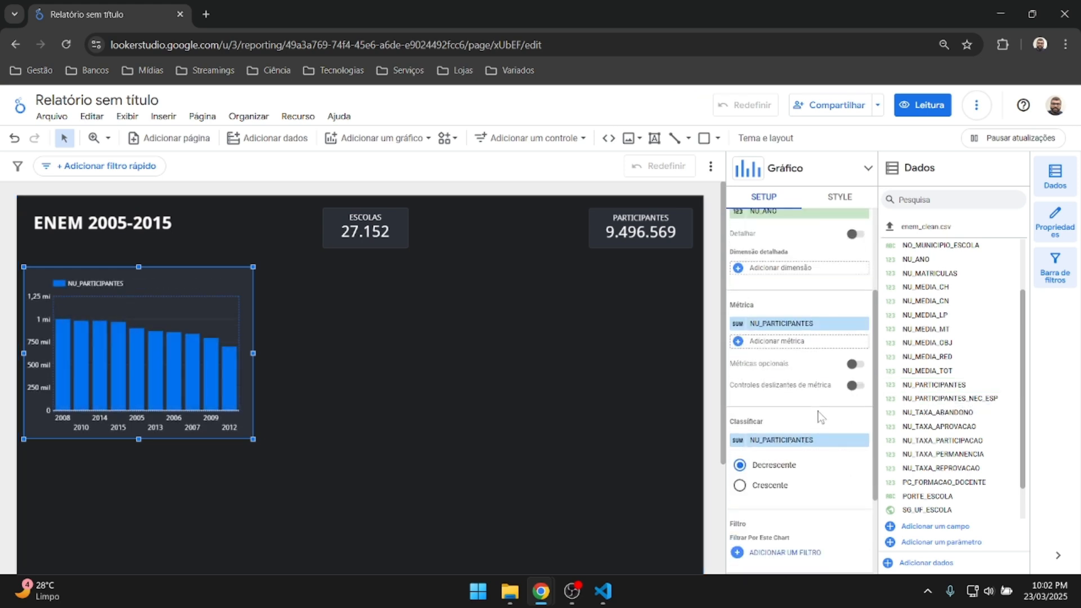
scroll(818, 416, up, 1)
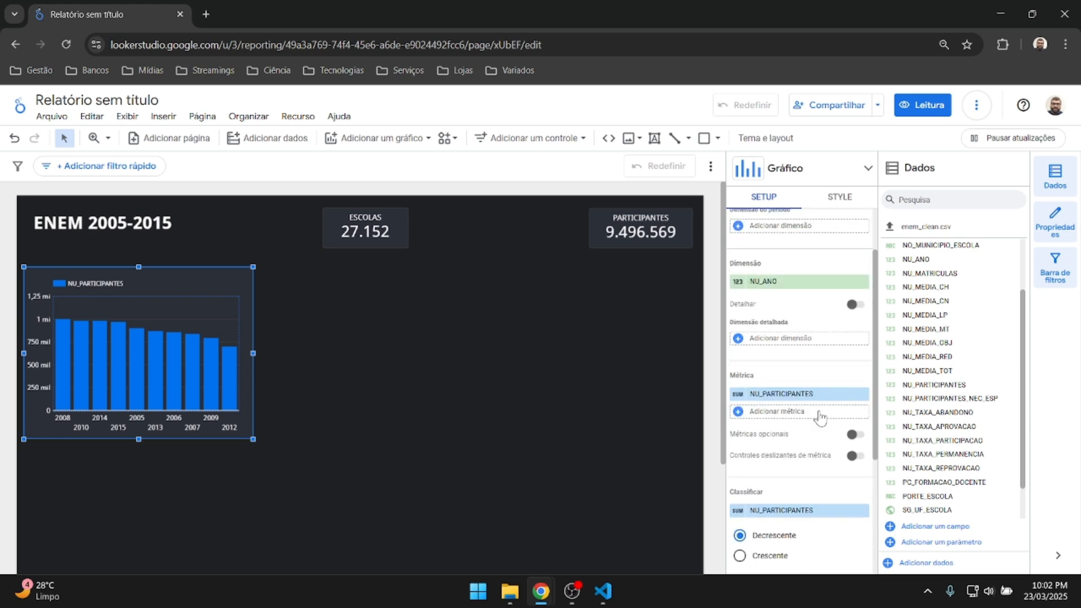
scroll(820, 416, up, 1)
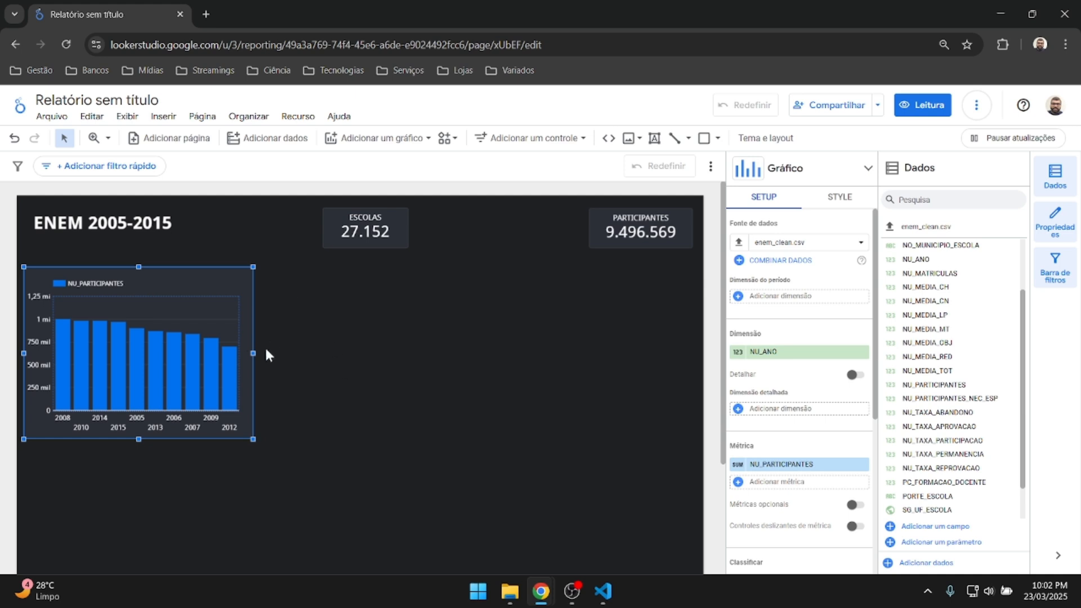
drag(253, 353, 366, 354)
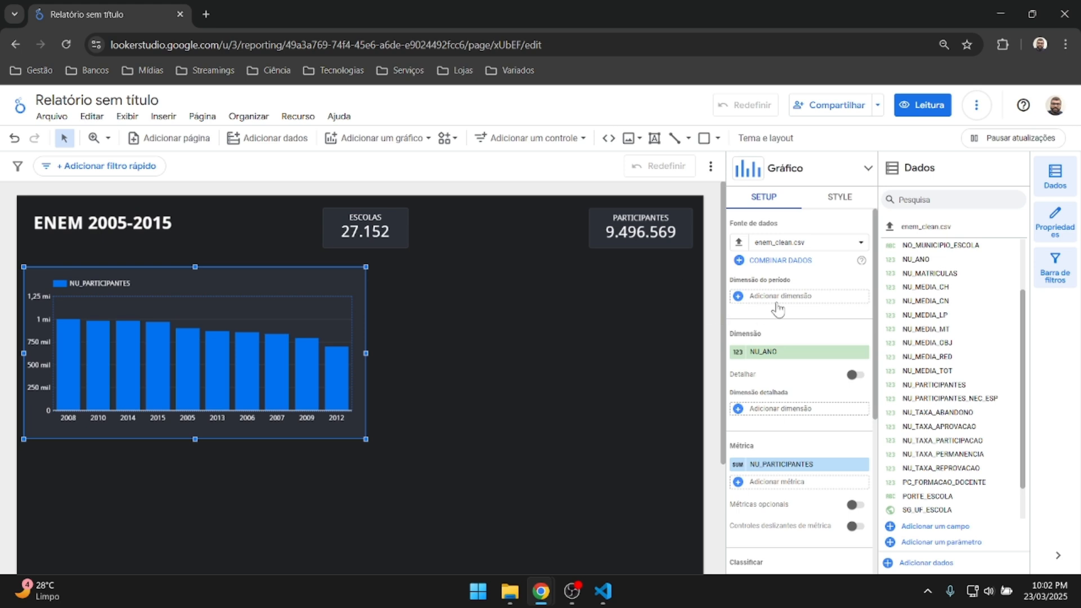
click(835, 198)
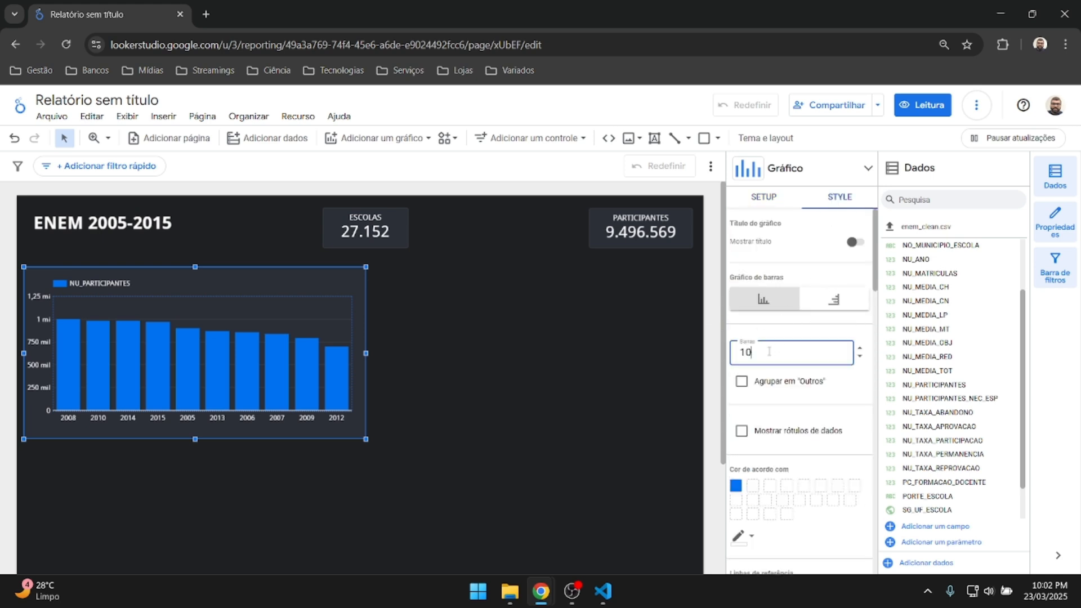
Show 11 bars and rename the participants metric to PARTICIPANTES POR ANO.
click(858, 350)
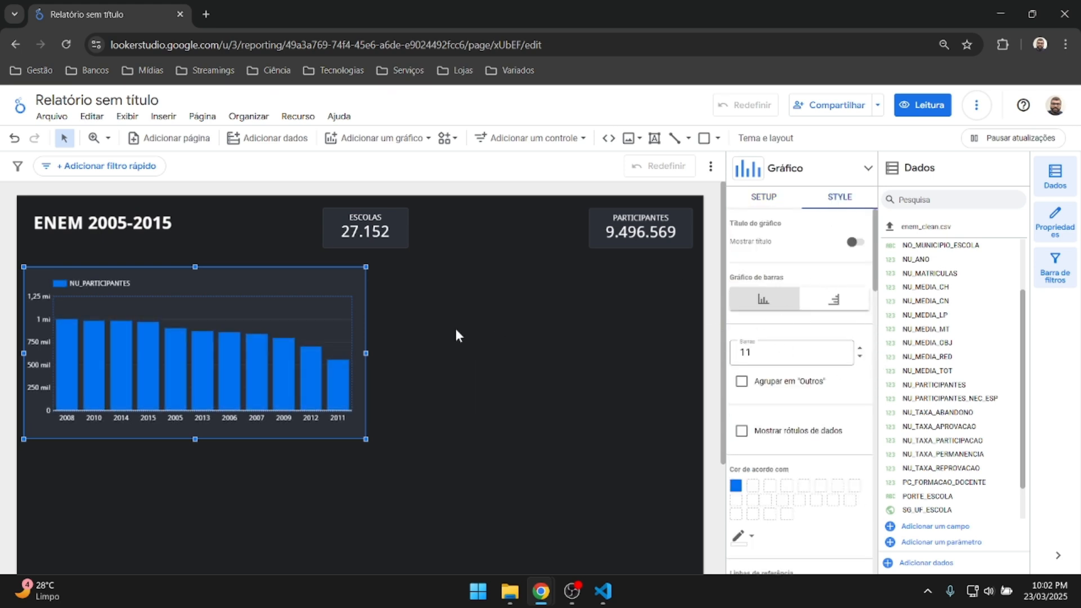
click(767, 203)
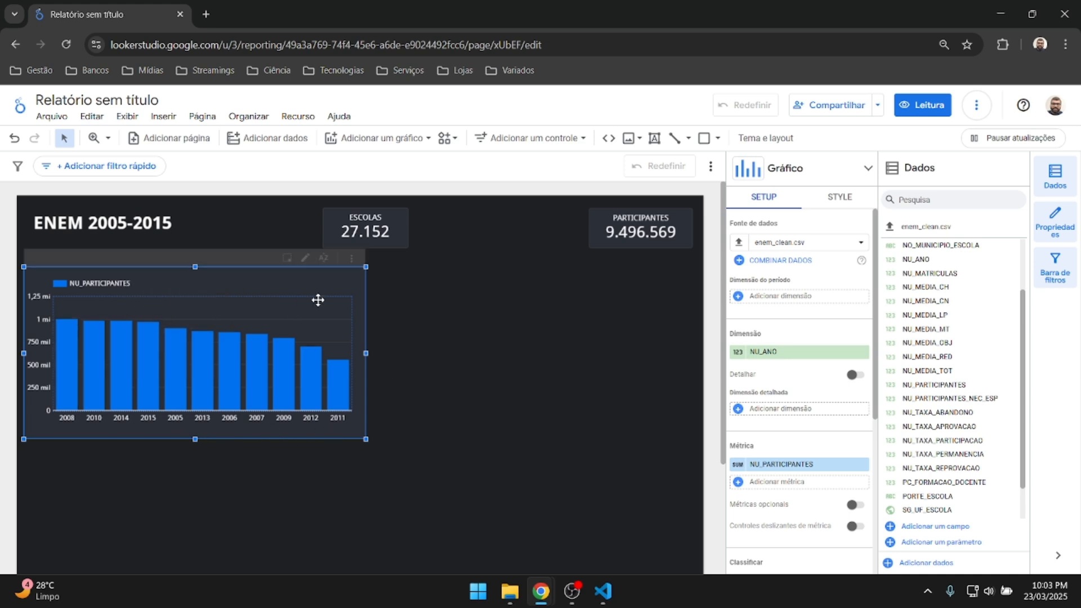
click(749, 465)
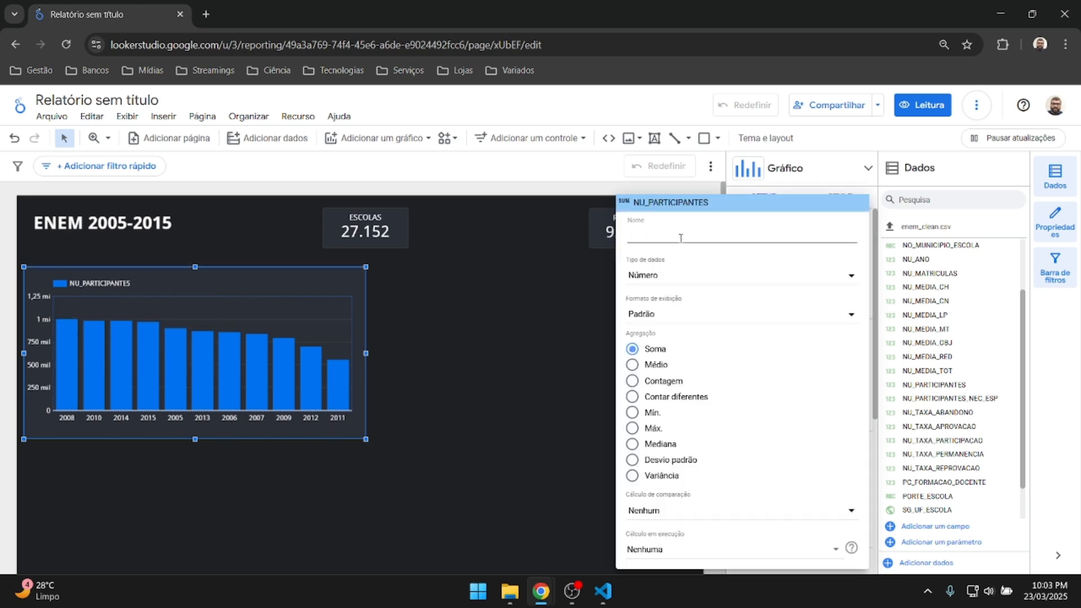
text(PARTI)
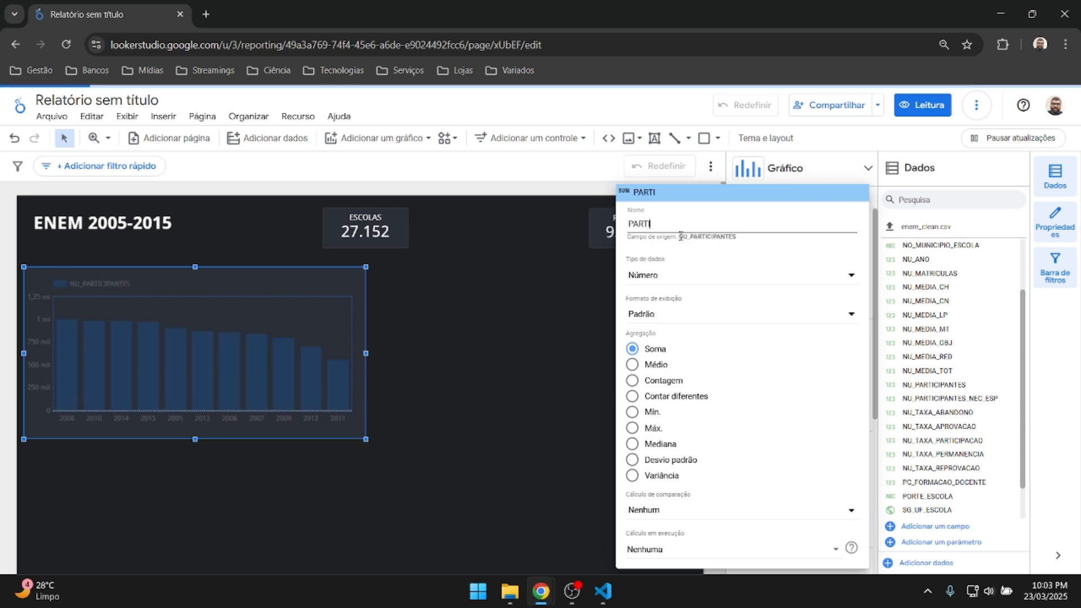
text(CIPANTES POR ANO)
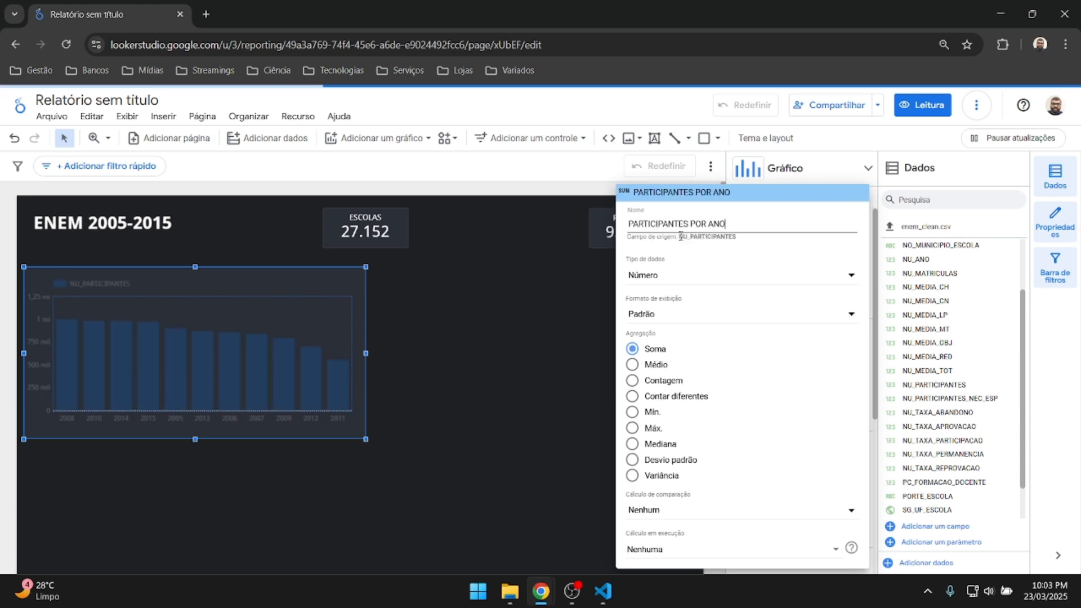
key(Return)
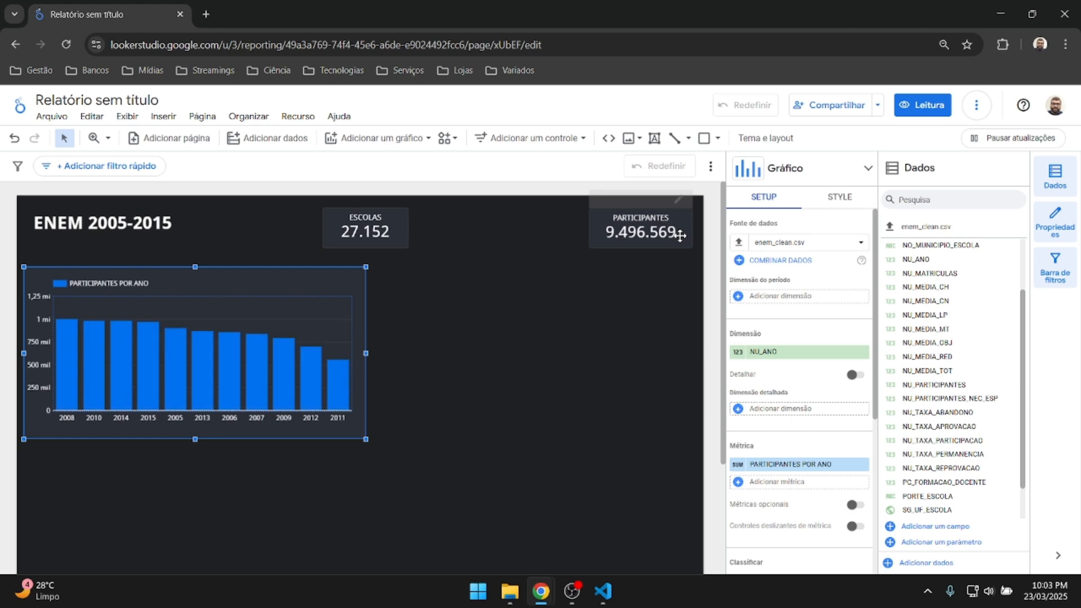
Try adding NU_ANO as a second metric, then remove it again.
scroll(766, 331, down, 4)
scroll(766, 332, up, 1)
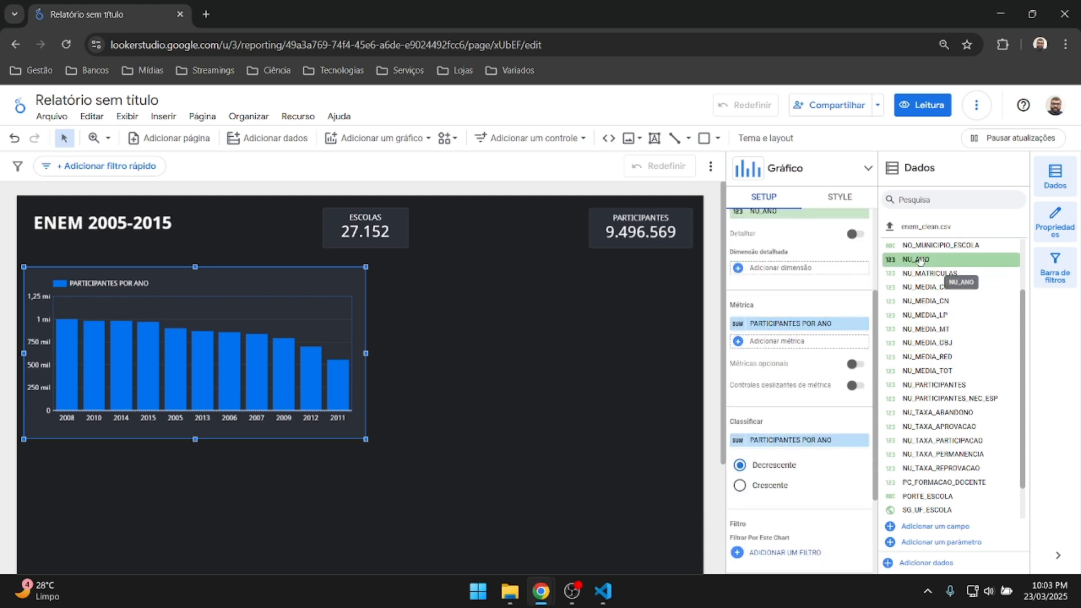
drag(913, 260, 783, 344)
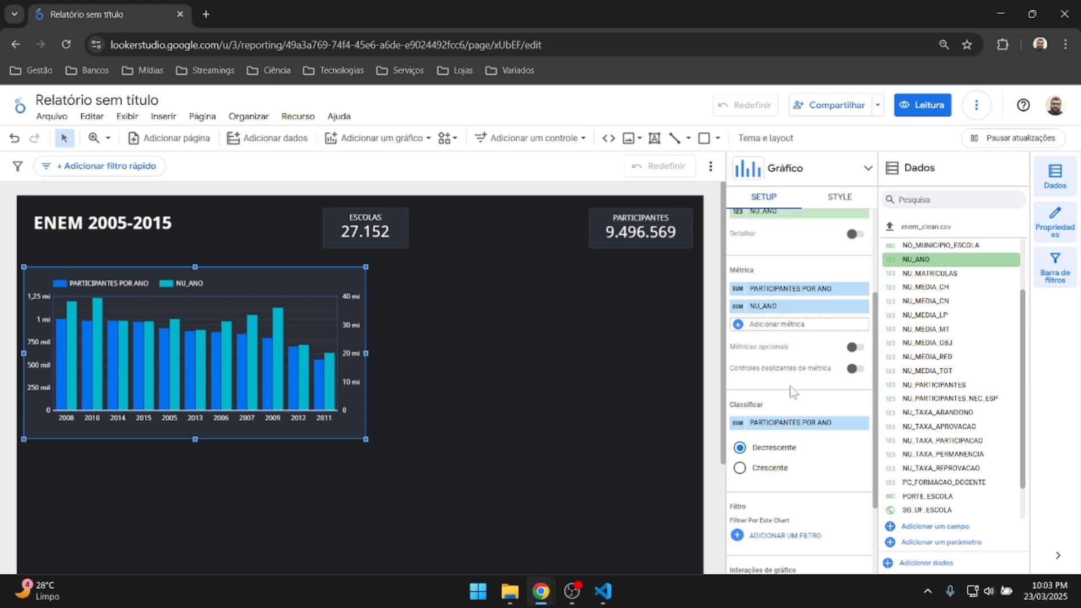
click(739, 378)
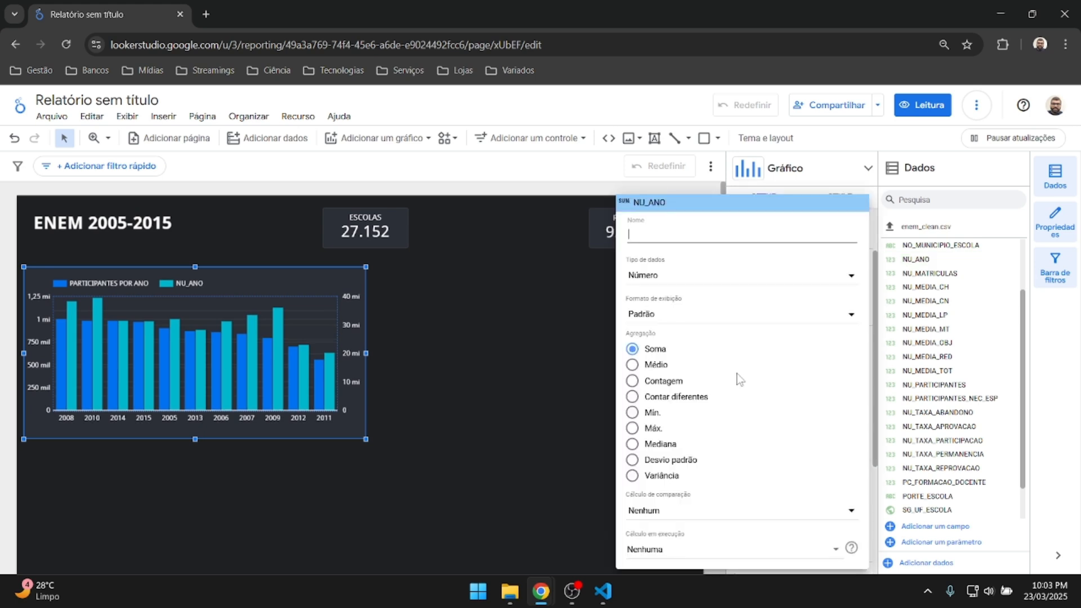
click(596, 410)
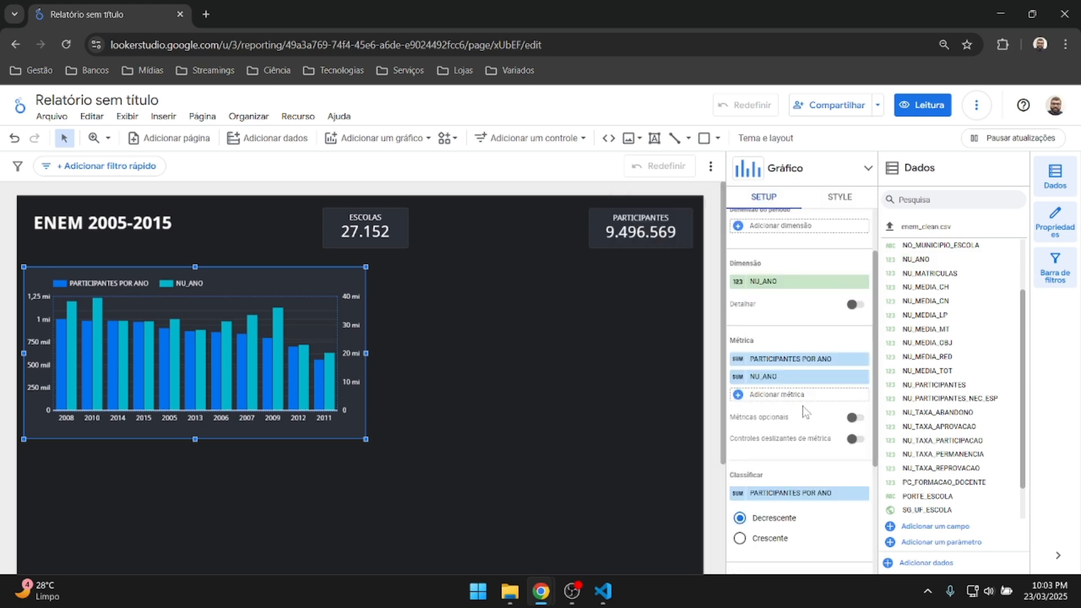
click(738, 363)
click(575, 481)
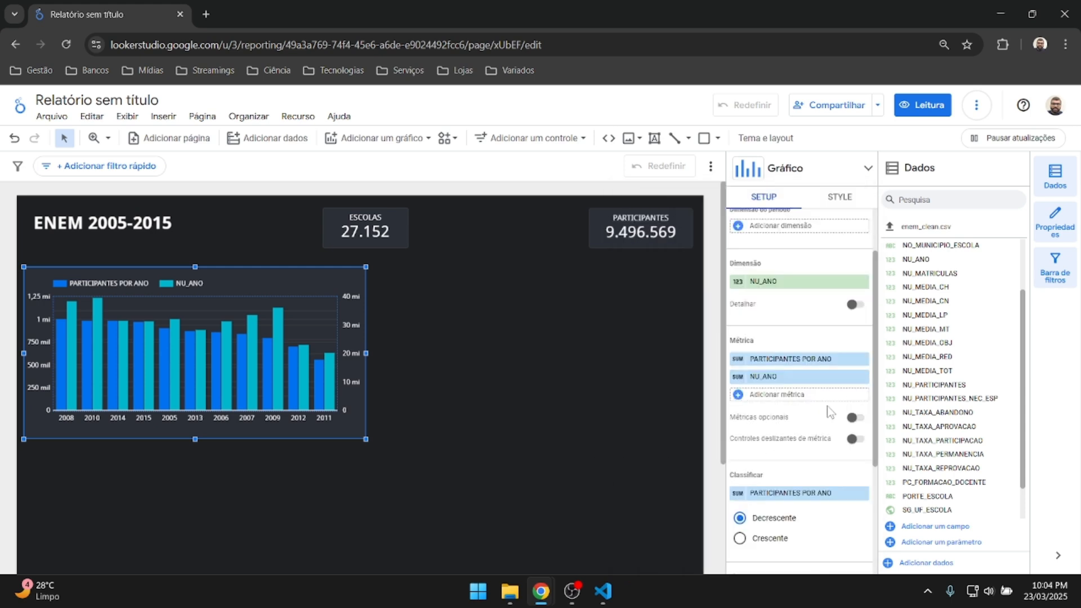
click(864, 379)
Set the chart's sort field to NU_ANO.
scroll(834, 390, down, 1)
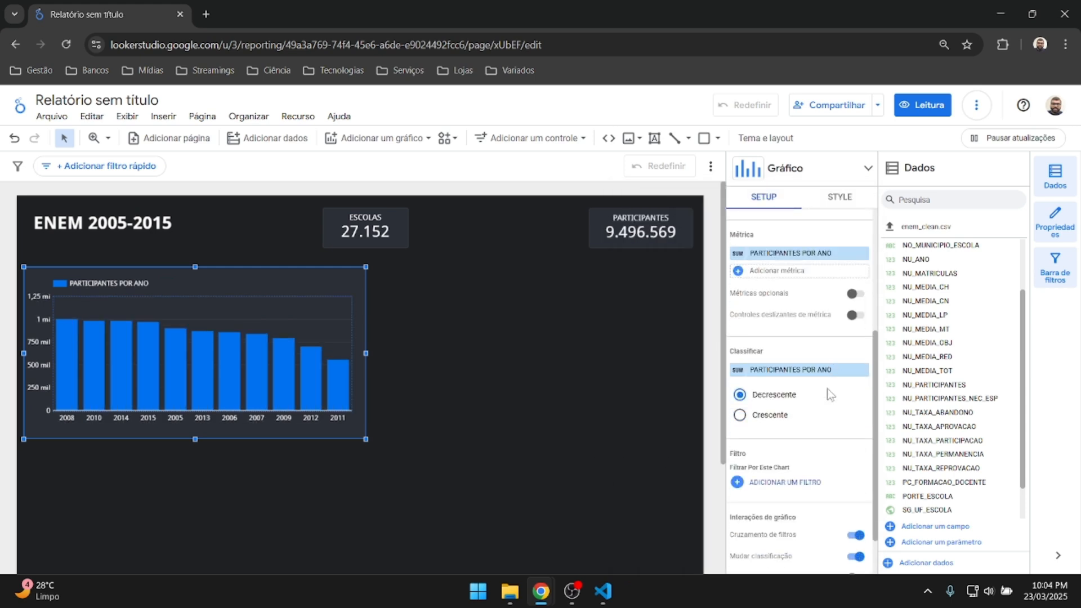
scroll(827, 389, down, 1)
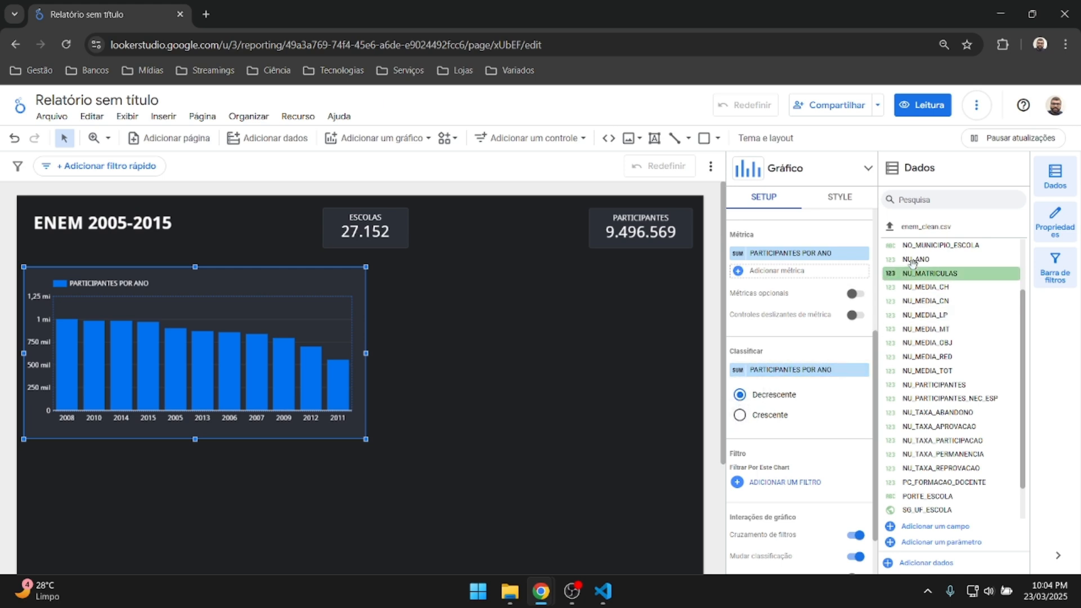
drag(914, 260, 775, 372)
click(739, 372)
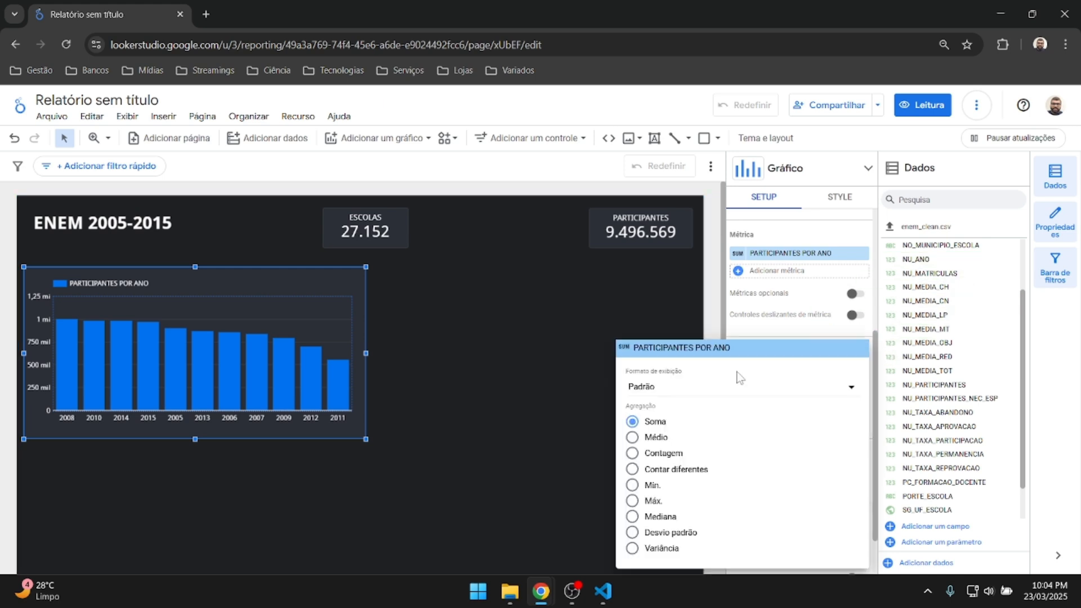
click(592, 456)
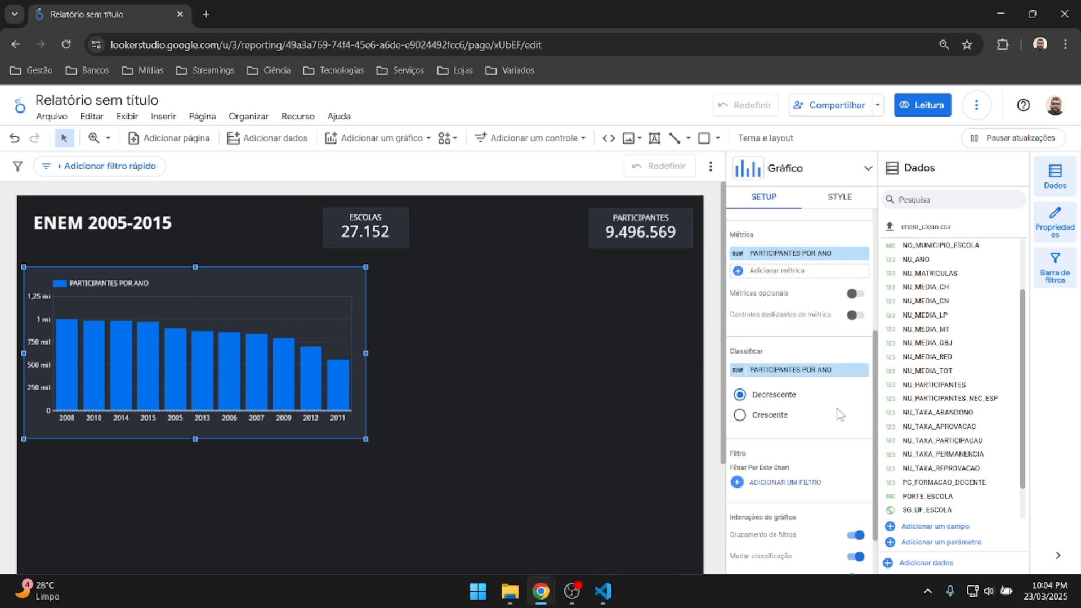
scroll(839, 415, up, 3)
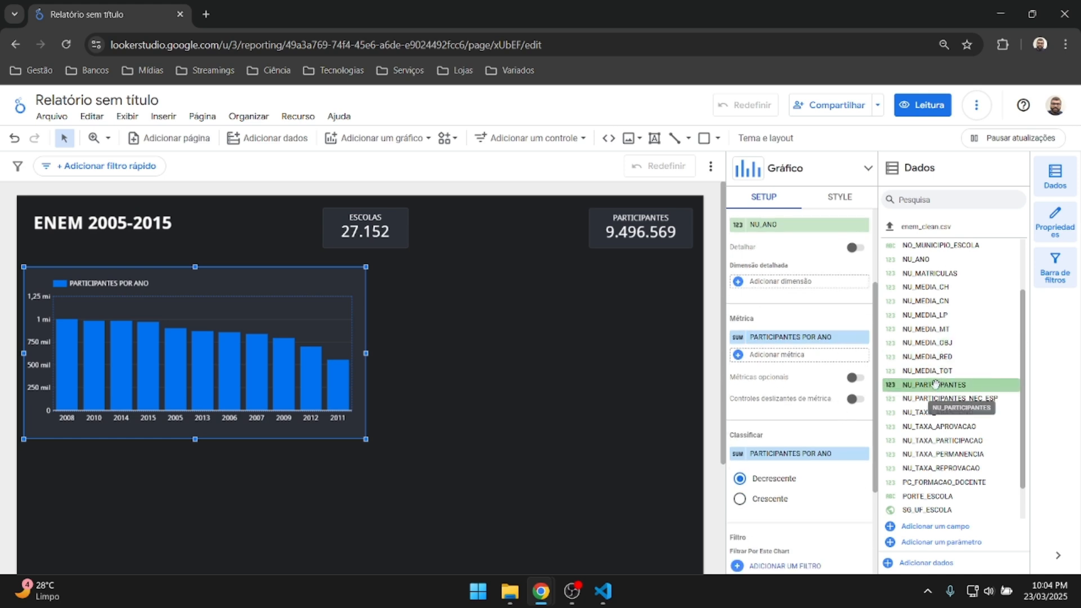
Add, then remove, an extra NU_PARTICIPANTES series, leaving only PARTICIPANTES POR ANO.
drag(932, 385, 784, 359)
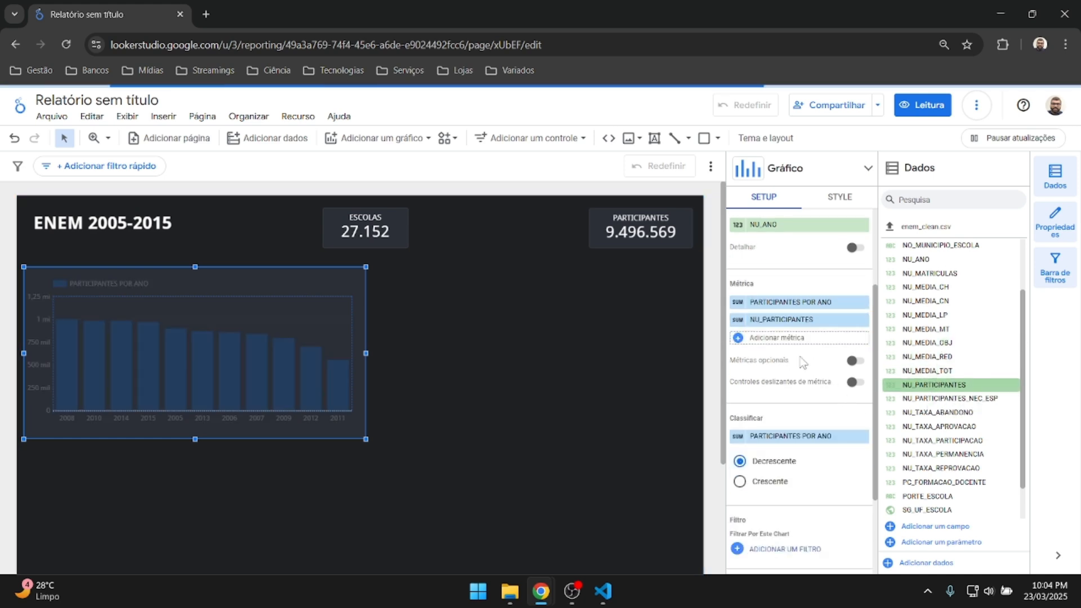
click(738, 320)
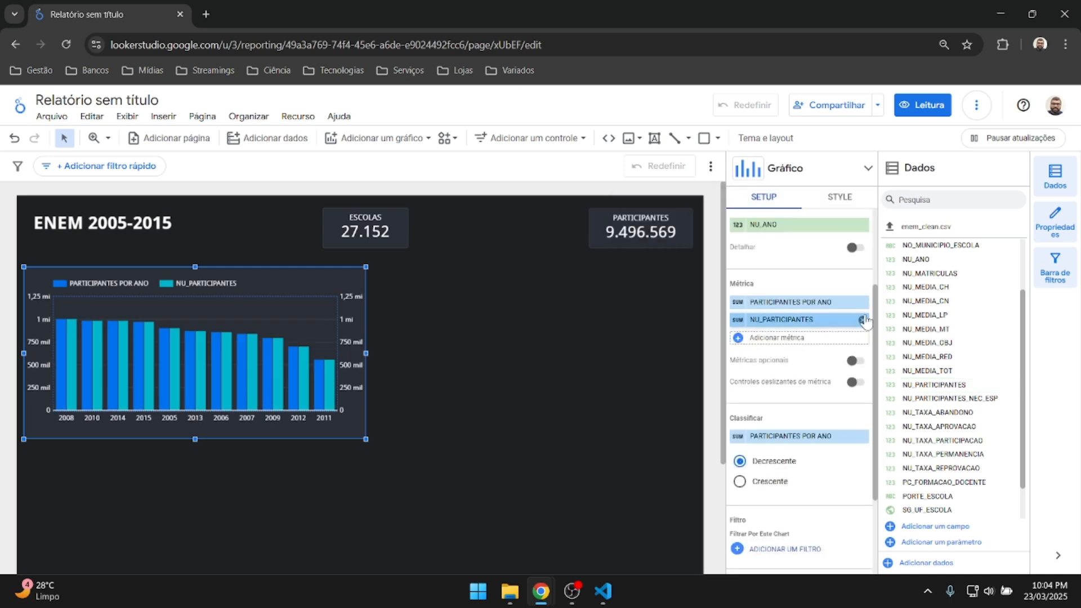
click(789, 320)
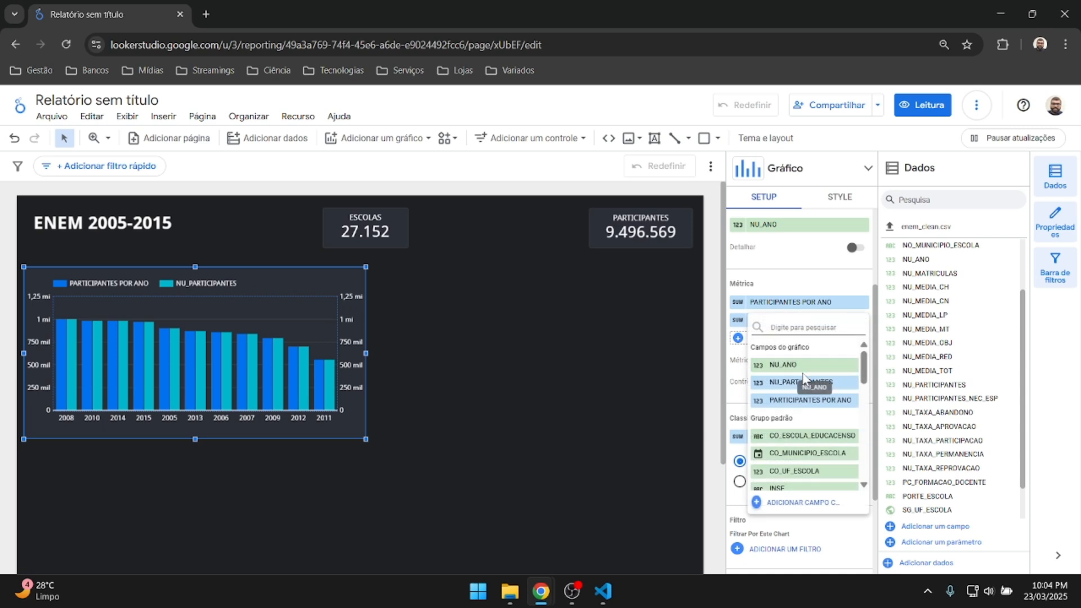
scroll(804, 383, down, 5)
scroll(805, 385, up, 5)
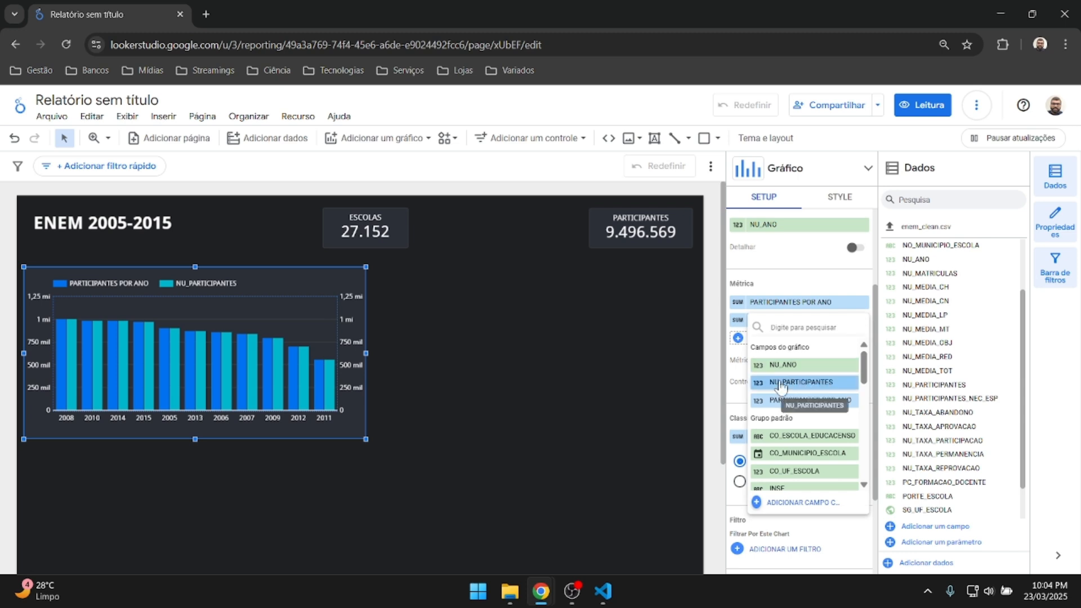
click(781, 383)
click(861, 320)
scroll(843, 322, up, 3)
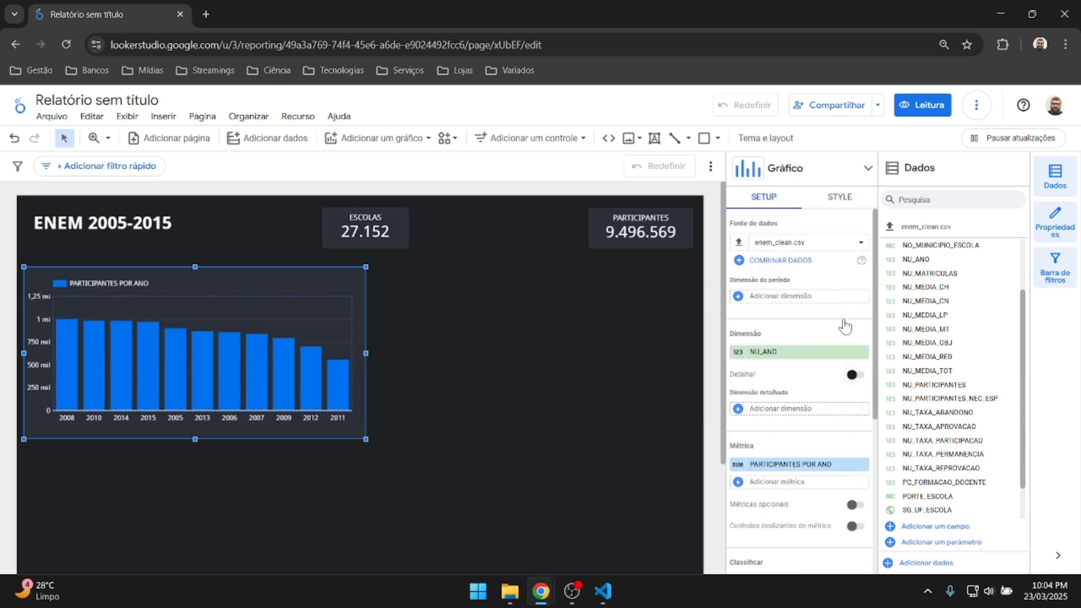
scroll(762, 330, down, 5)
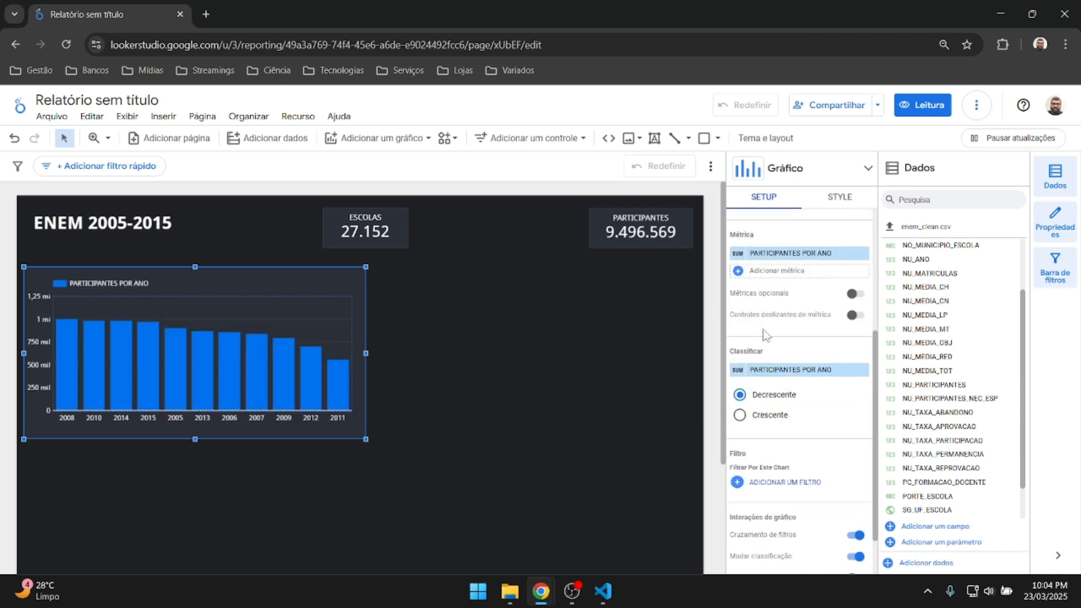
Try an ascending sort, then switch the chart back to descending.
click(741, 415)
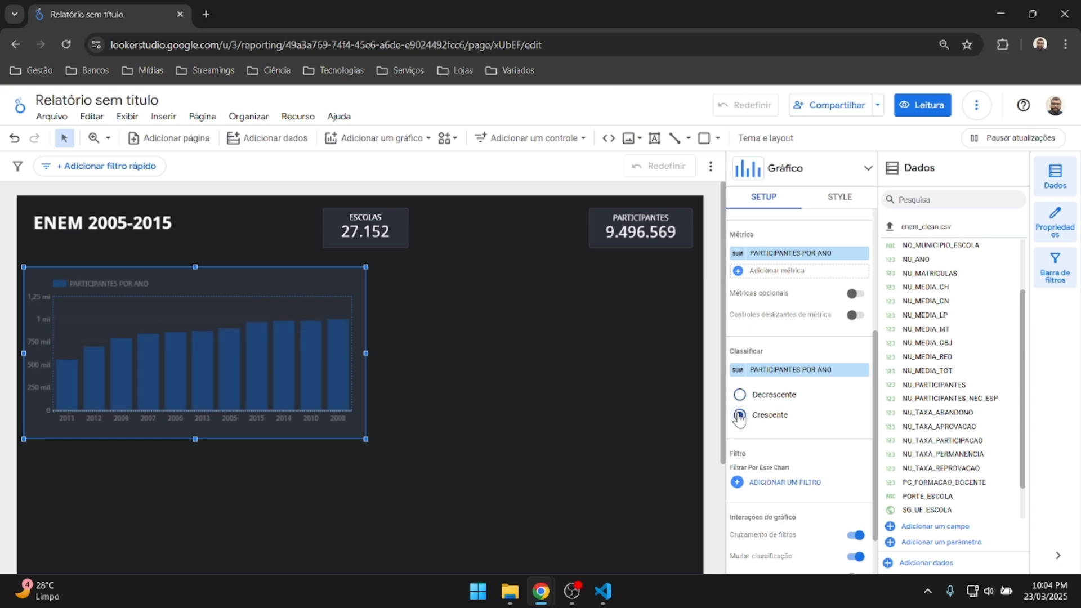
click(741, 394)
scroll(795, 391, down, 1)
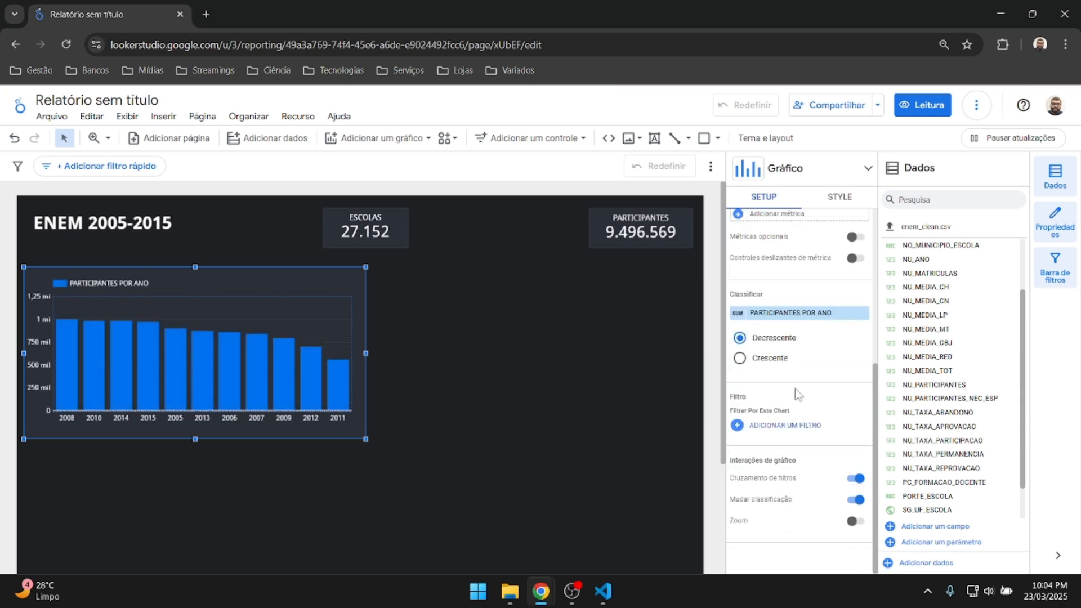
scroll(796, 389, up, 3)
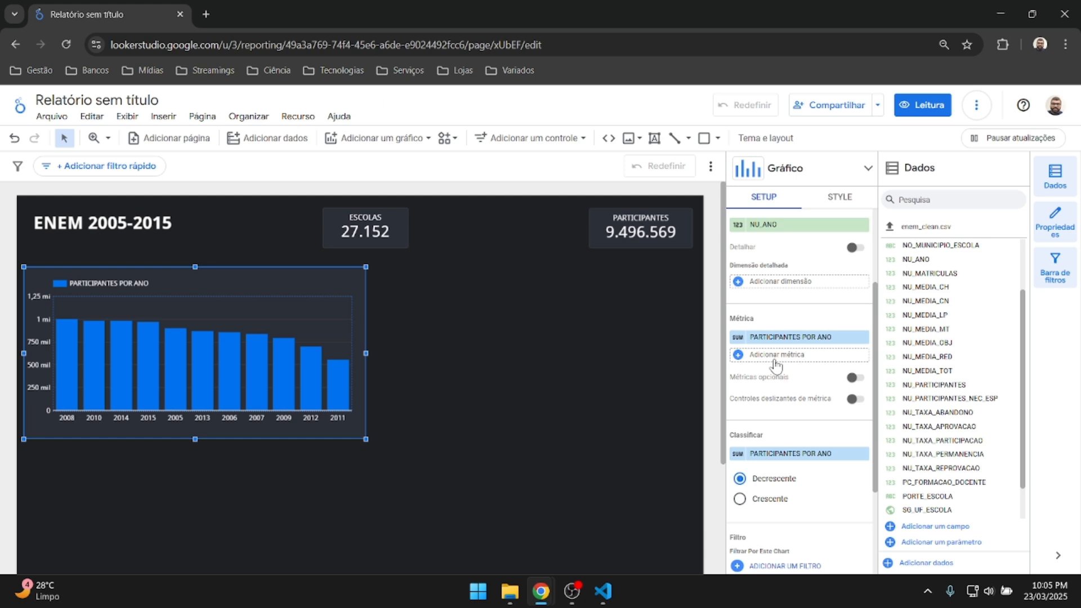
scroll(758, 332, up, 3)
scroll(760, 338, down, 3)
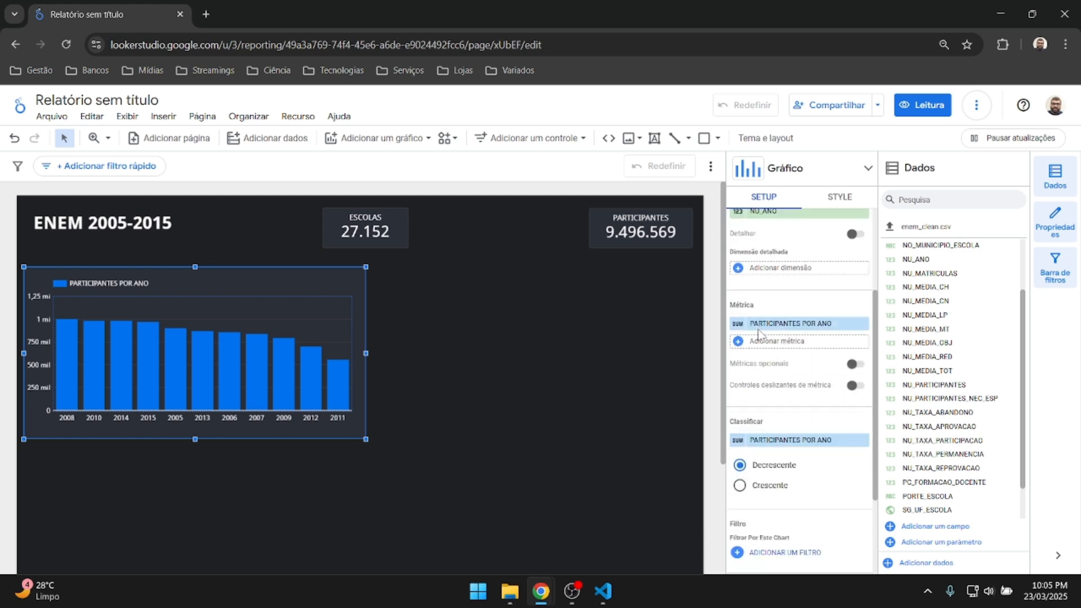
Enable optional metrics and add NU_ANO as an optional metric.
click(855, 365)
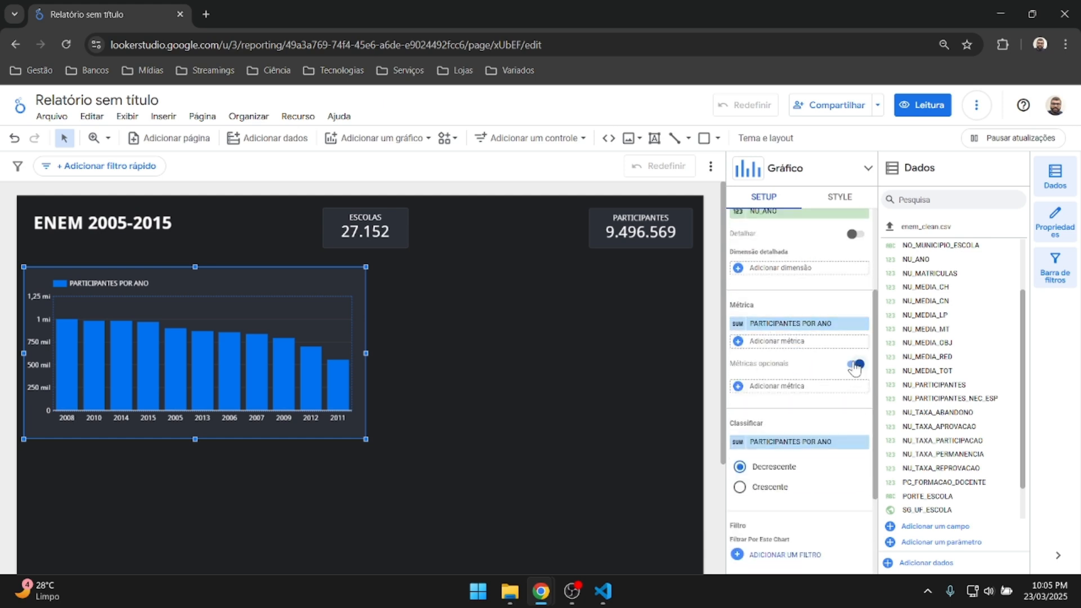
click(776, 387)
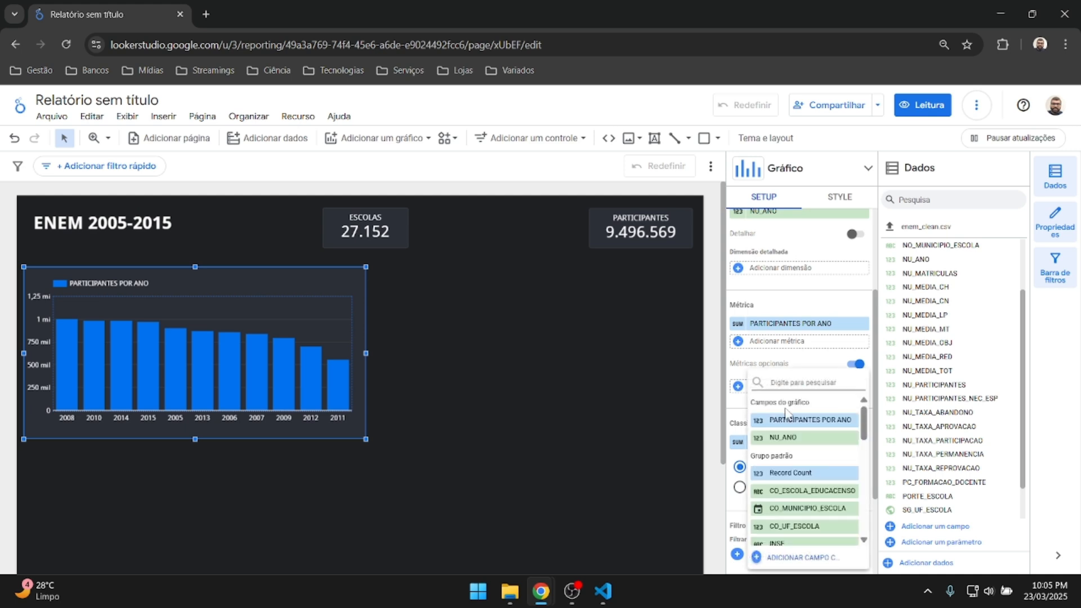
click(793, 436)
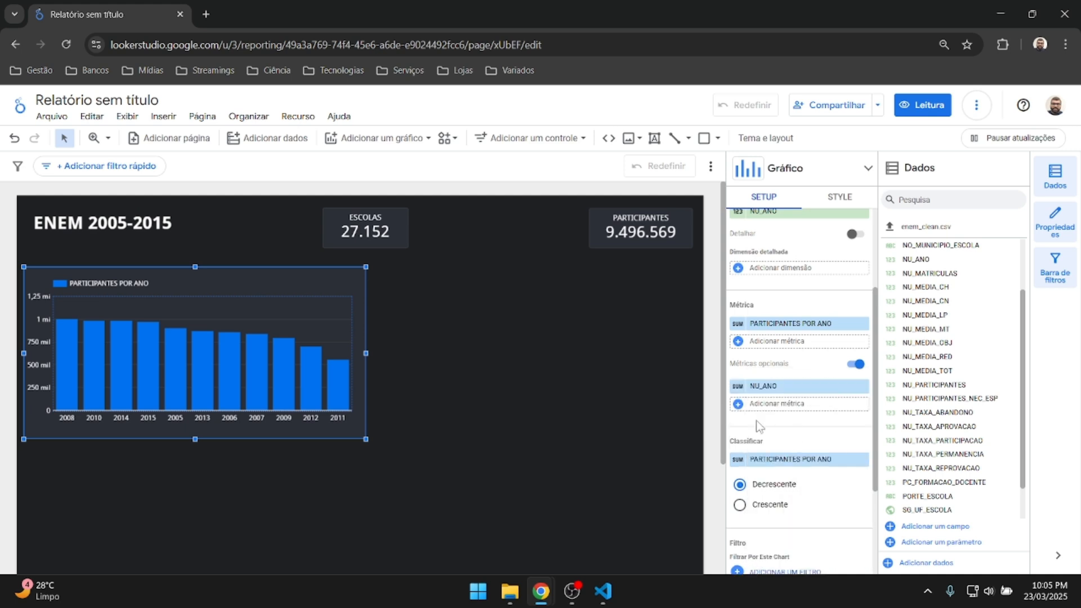
click(738, 388)
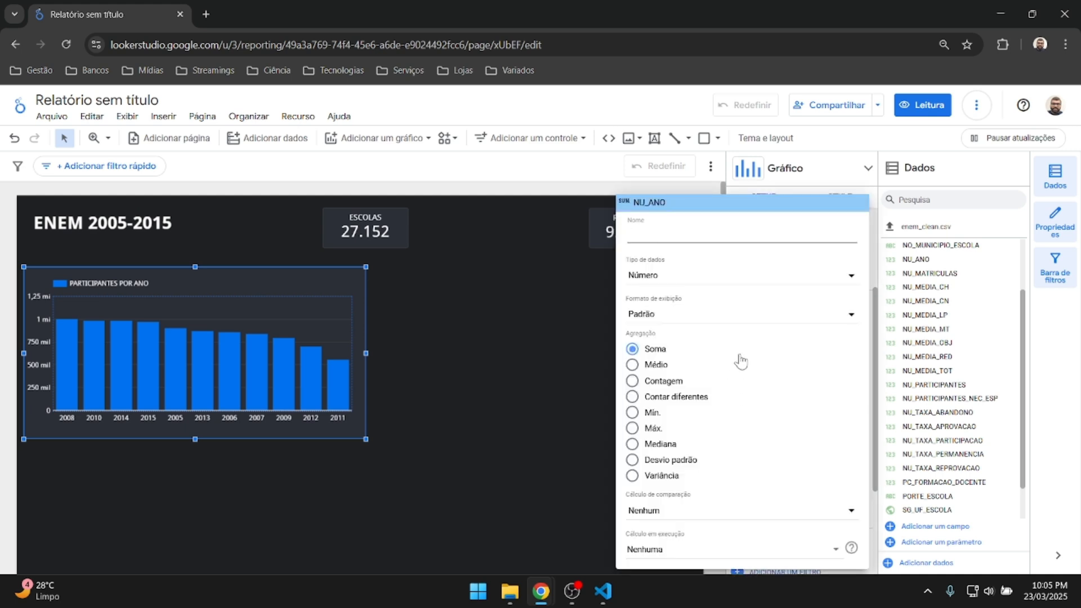
click(602, 395)
scroll(823, 389, down, 3)
Sort the chart by NU_ANO in ascending order.
click(797, 323)
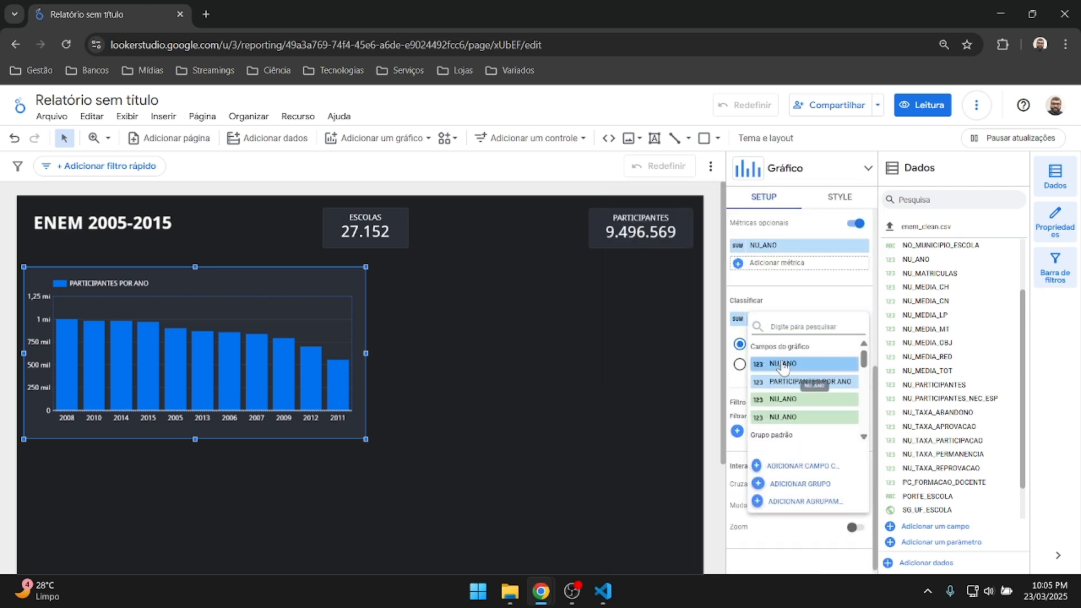
click(782, 364)
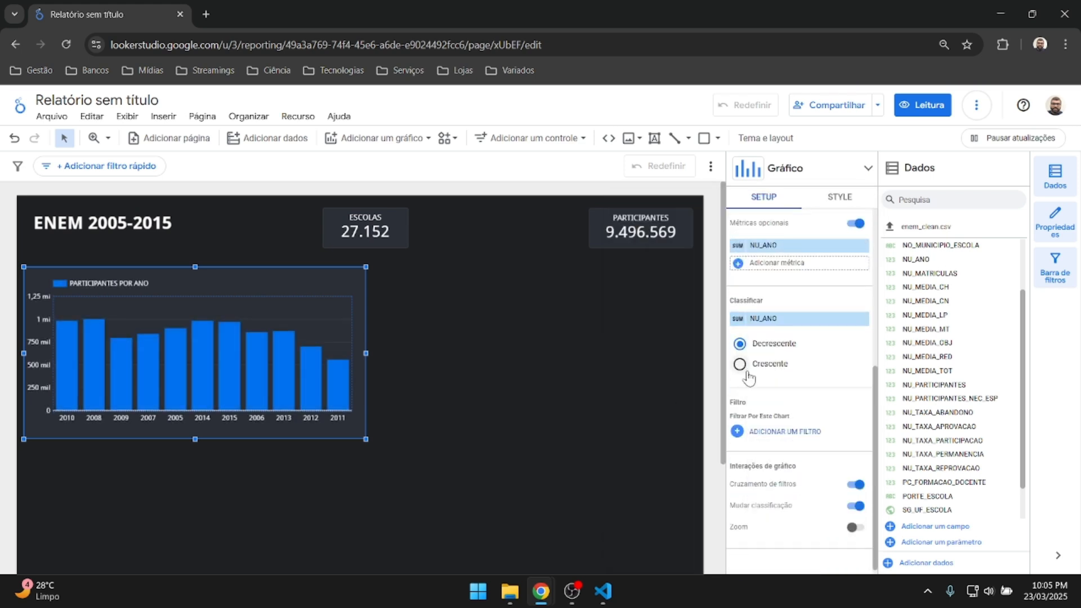
click(740, 365)
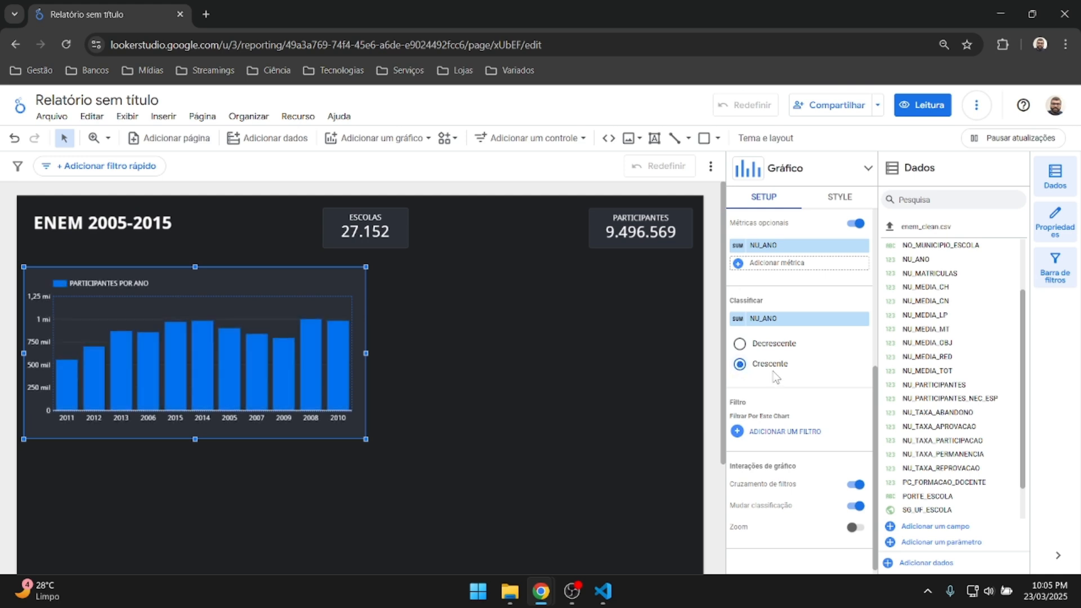
scroll(776, 378, up, 2)
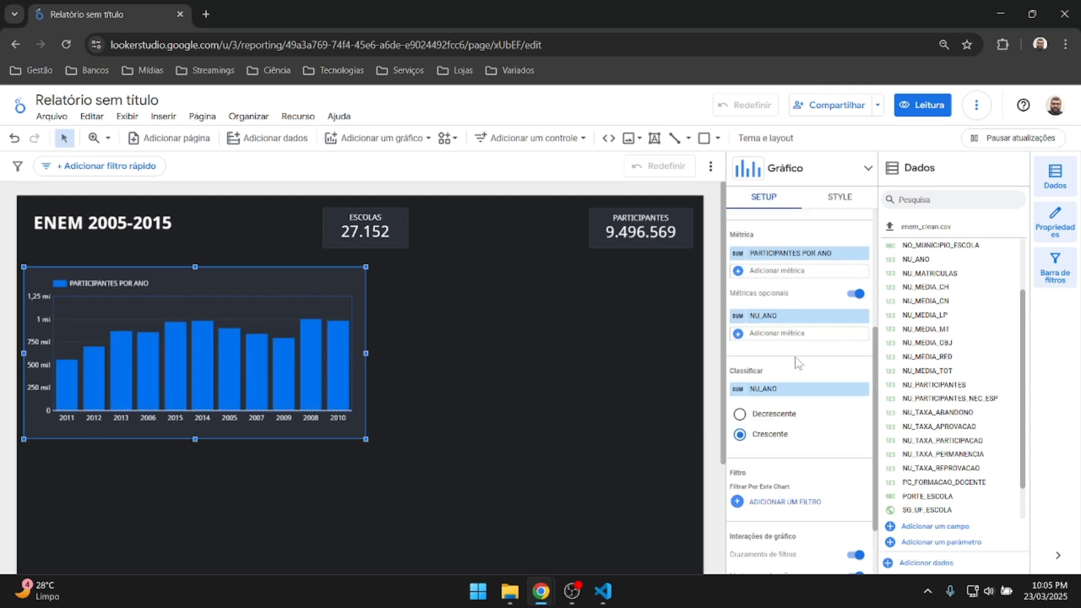
scroll(765, 338, up, 1)
scroll(764, 338, up, 2)
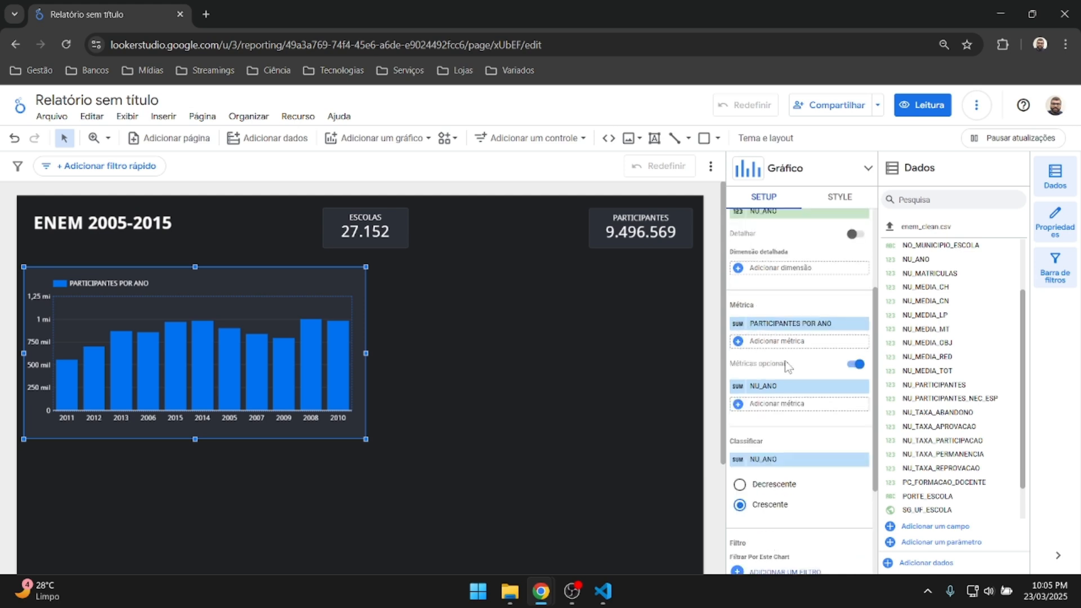
Remove the NU_ANO optional metric, keeping the sort ascending.
click(755, 386)
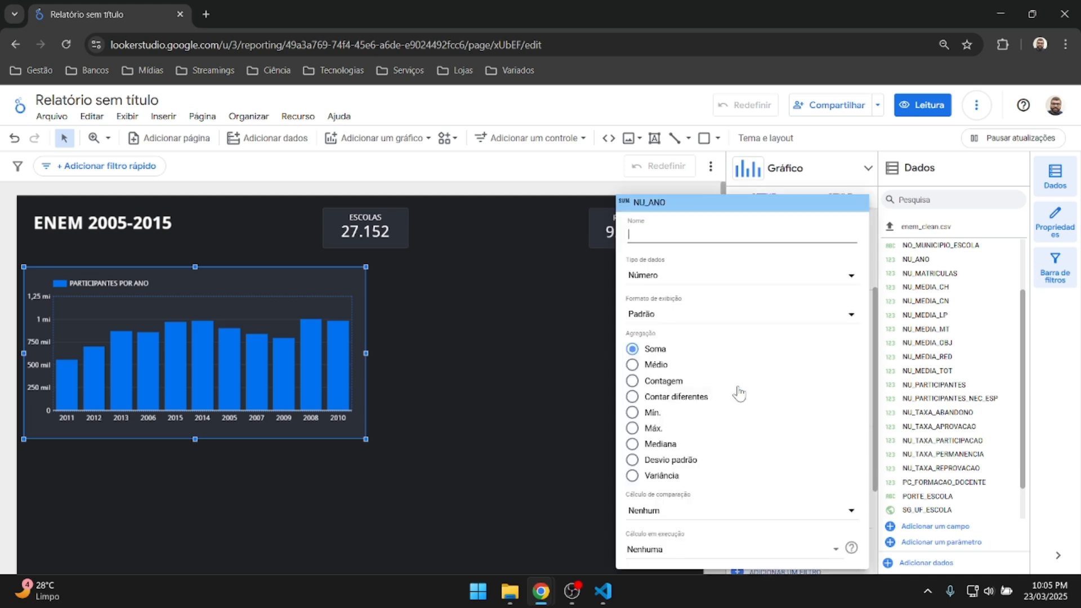
click(600, 435)
click(864, 389)
click(740, 467)
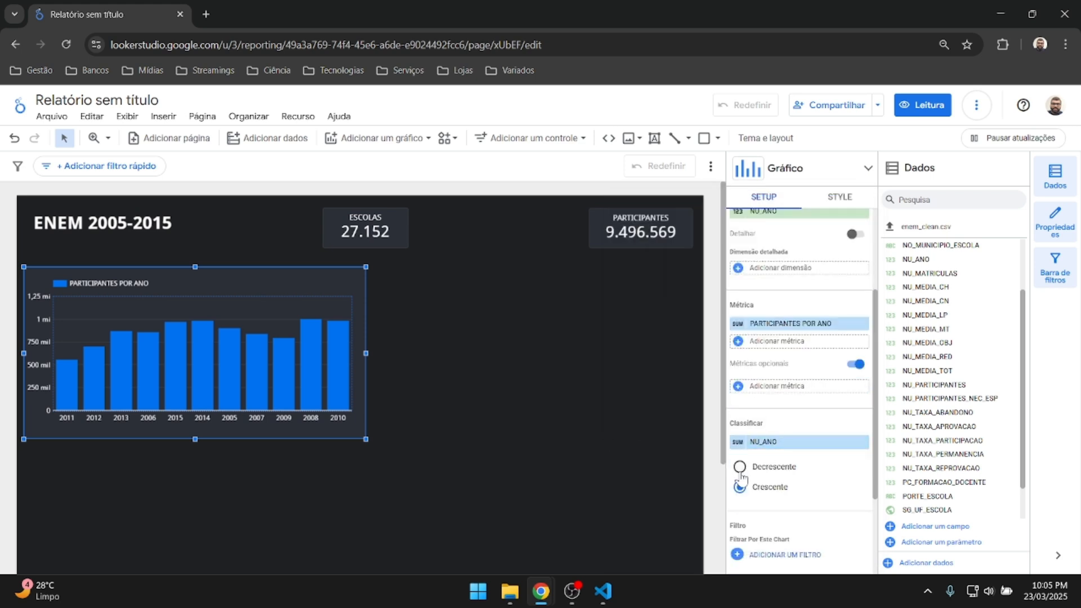
scroll(764, 420, down, 2)
click(764, 418)
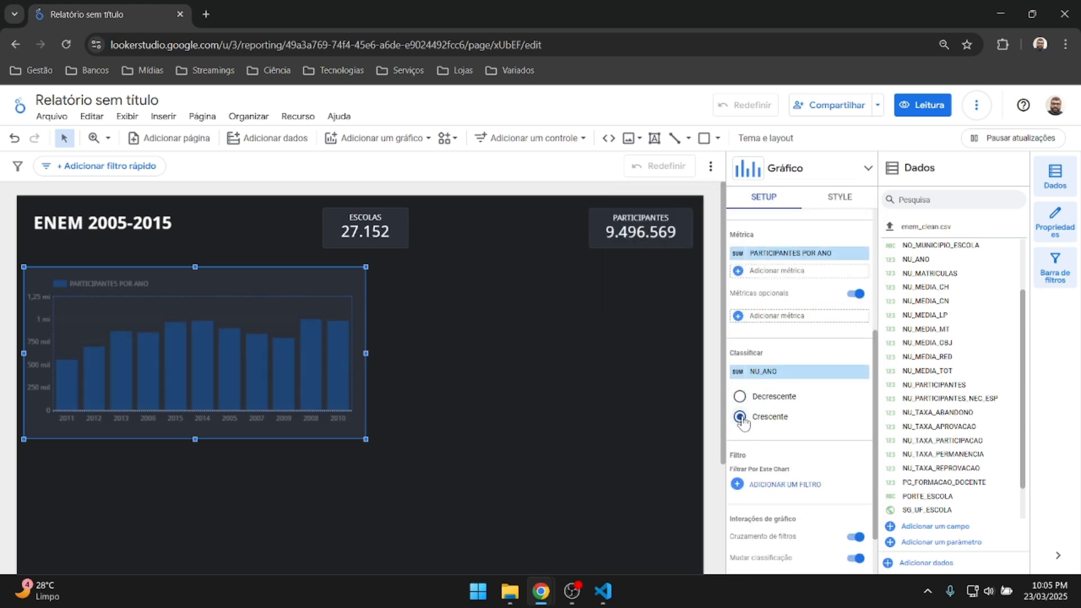
scroll(778, 385, up, 2)
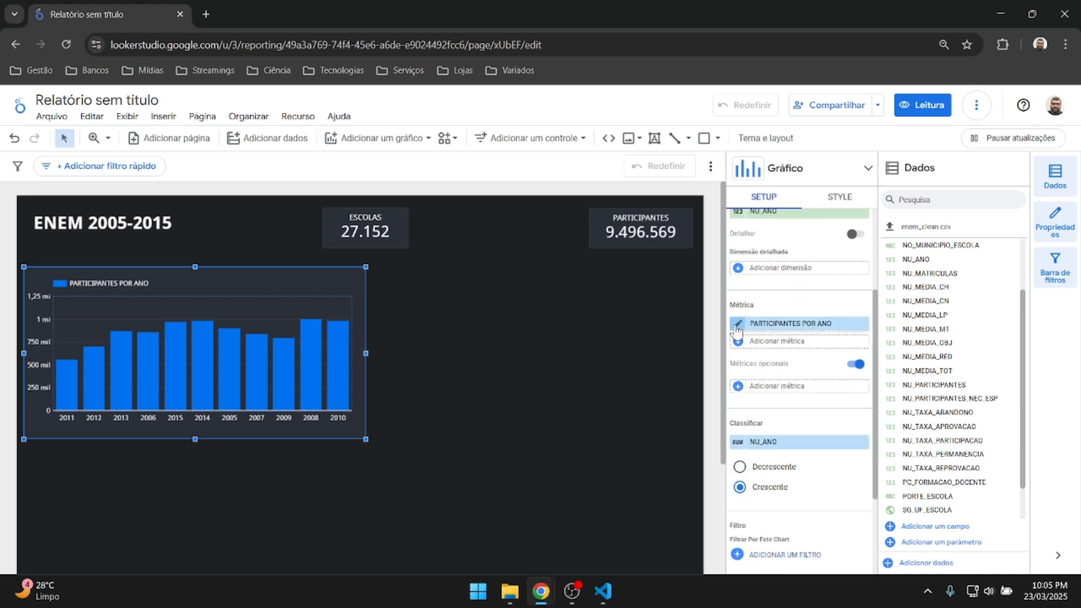
scroll(769, 445, down, 2)
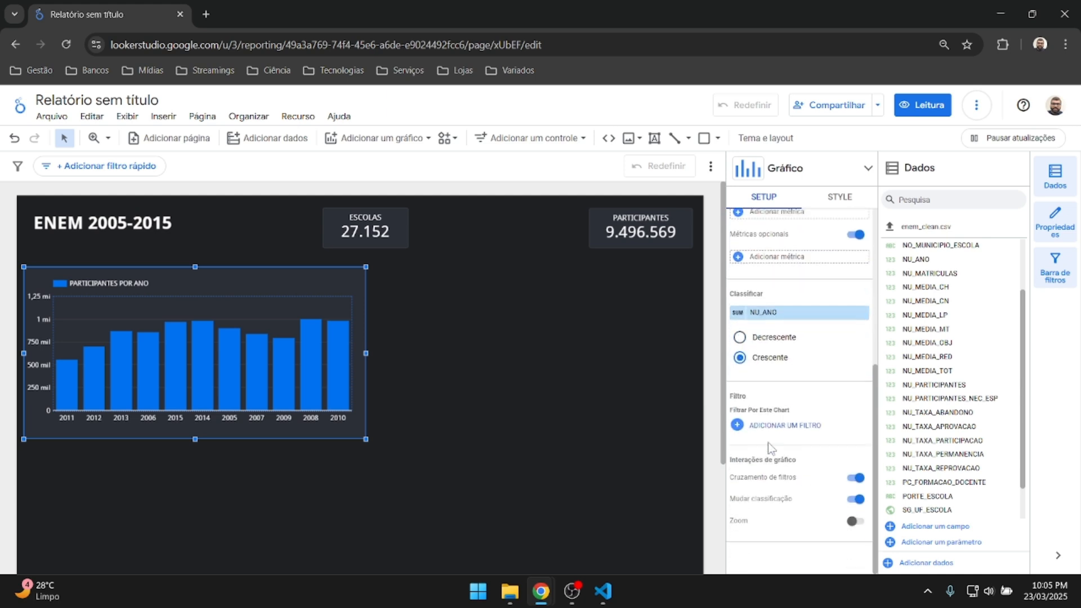
Change the sort field to NU_PARTICIPANTES so bars rise from 2011 to 2008.
click(864, 386)
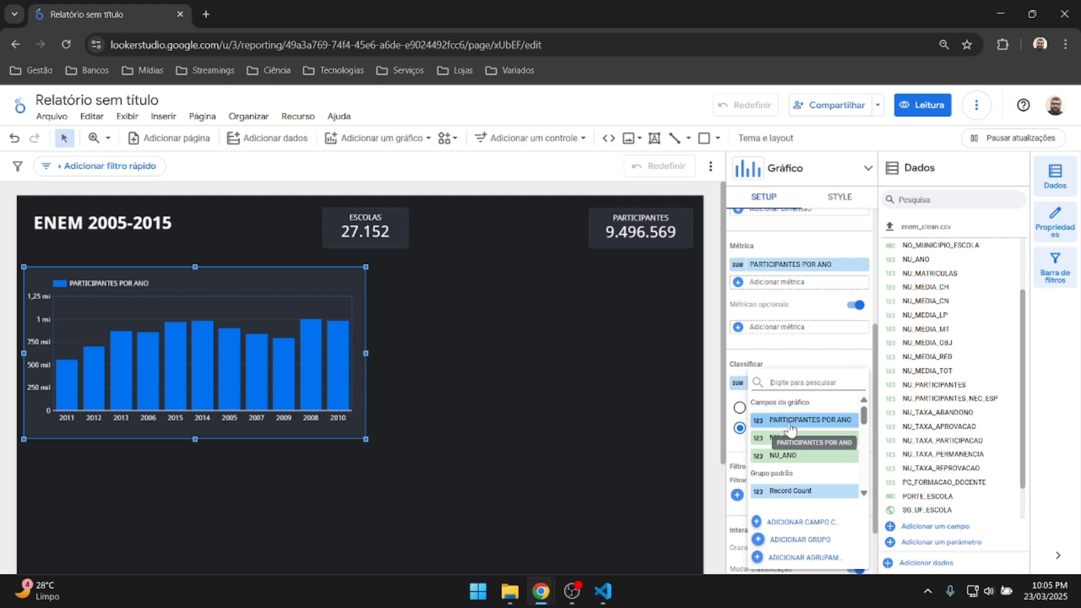
click(787, 413)
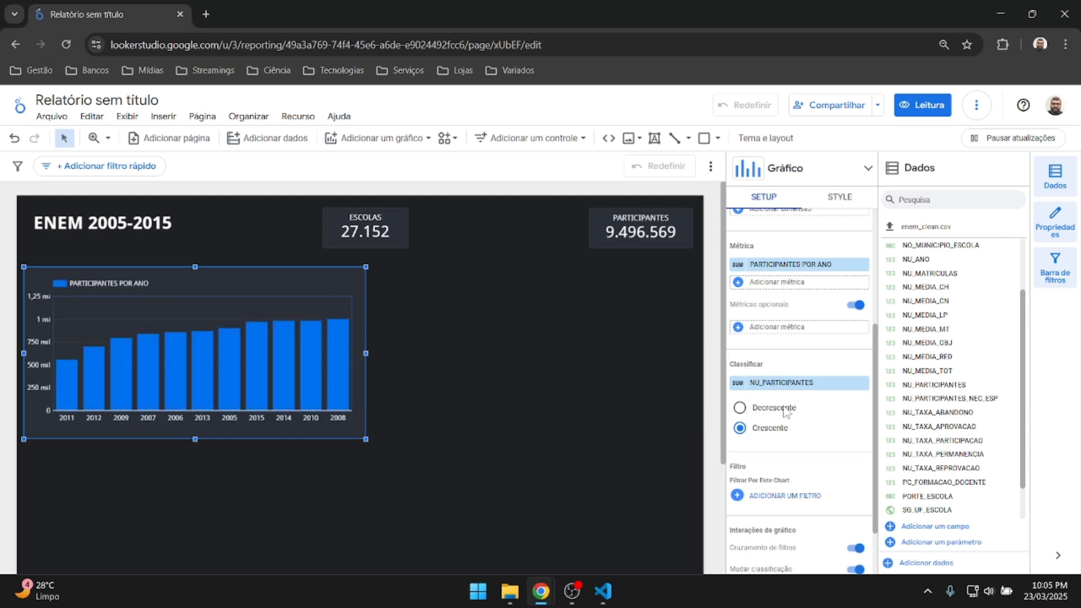
scroll(786, 413, up, 2)
scroll(755, 386, up, 2)
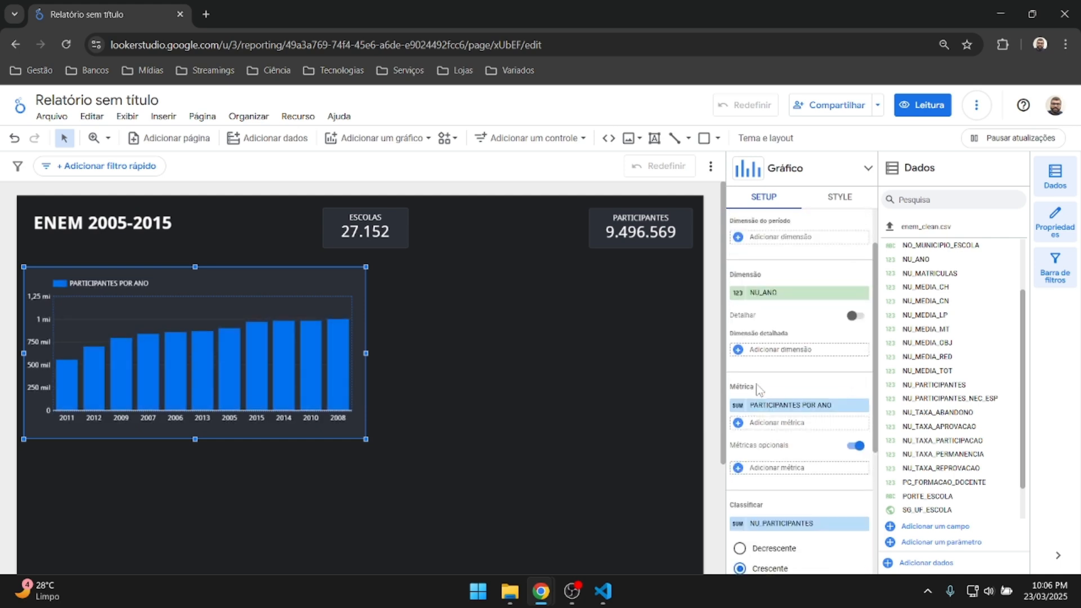
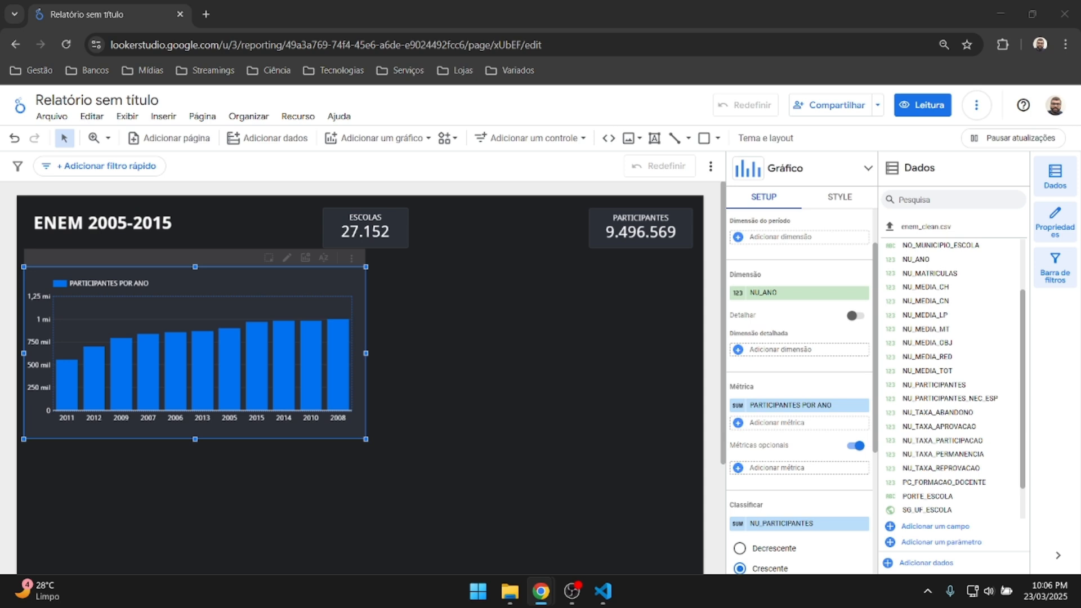
Sort the participants bar chart by NU_ANO in ascending order so years run 2005 to 2015.
scroll(827, 355, down, 2)
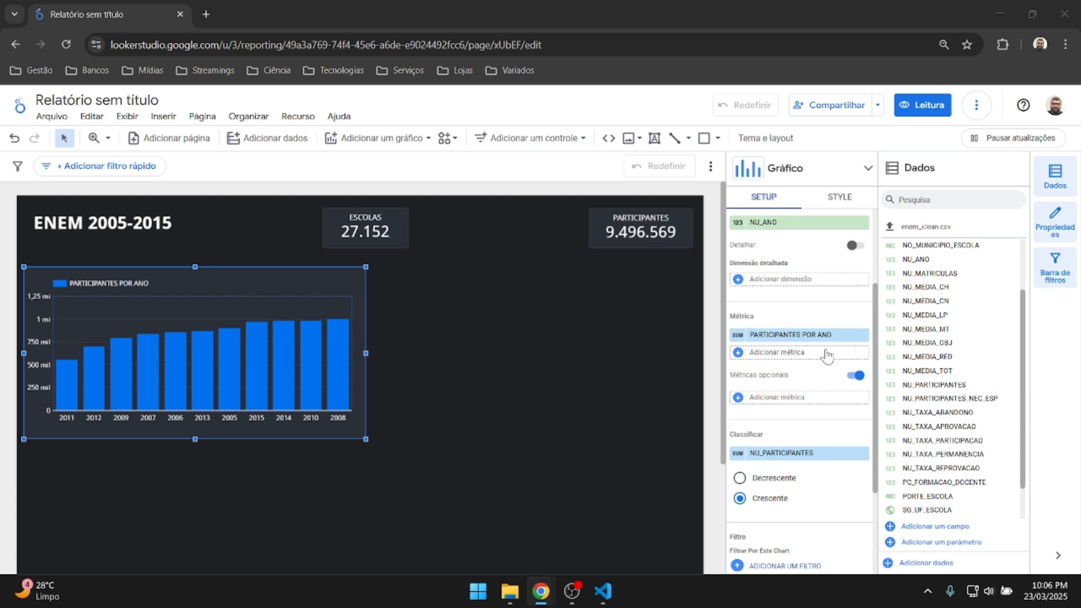
scroll(827, 355, down, 2)
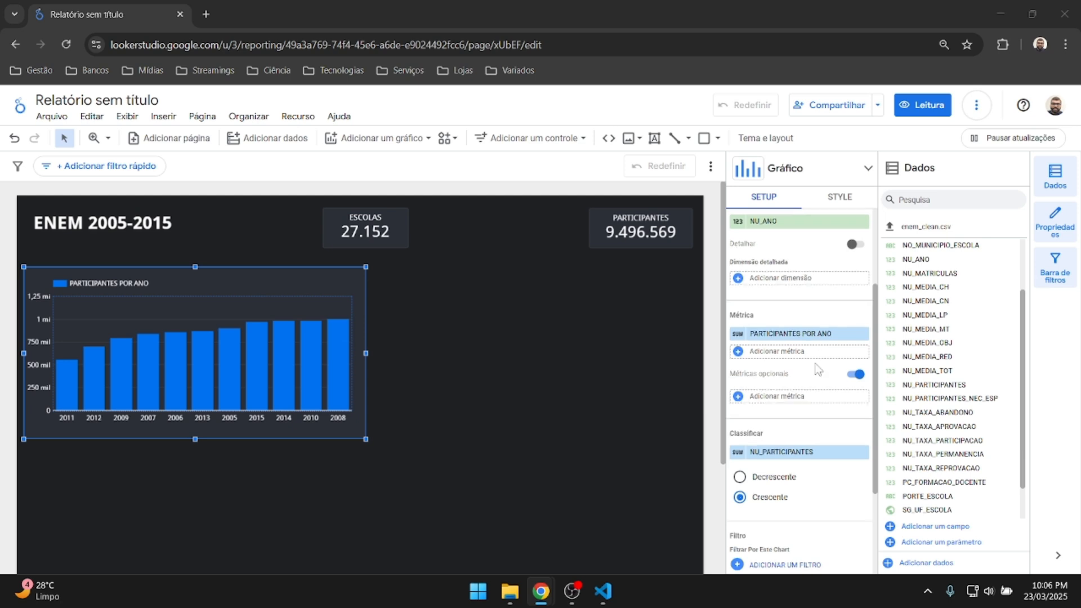
click(785, 383)
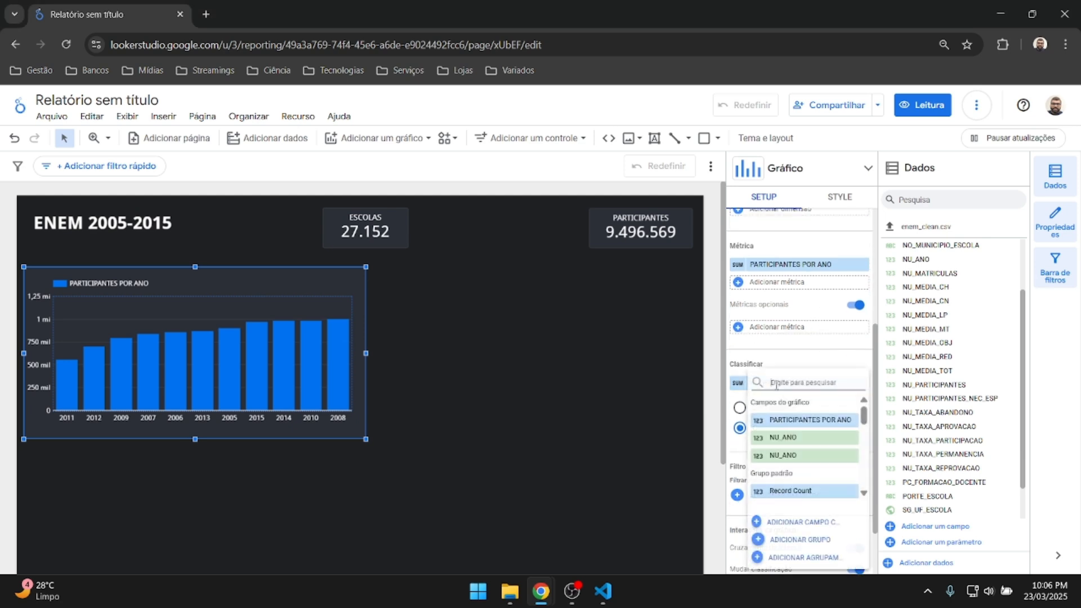
click(788, 437)
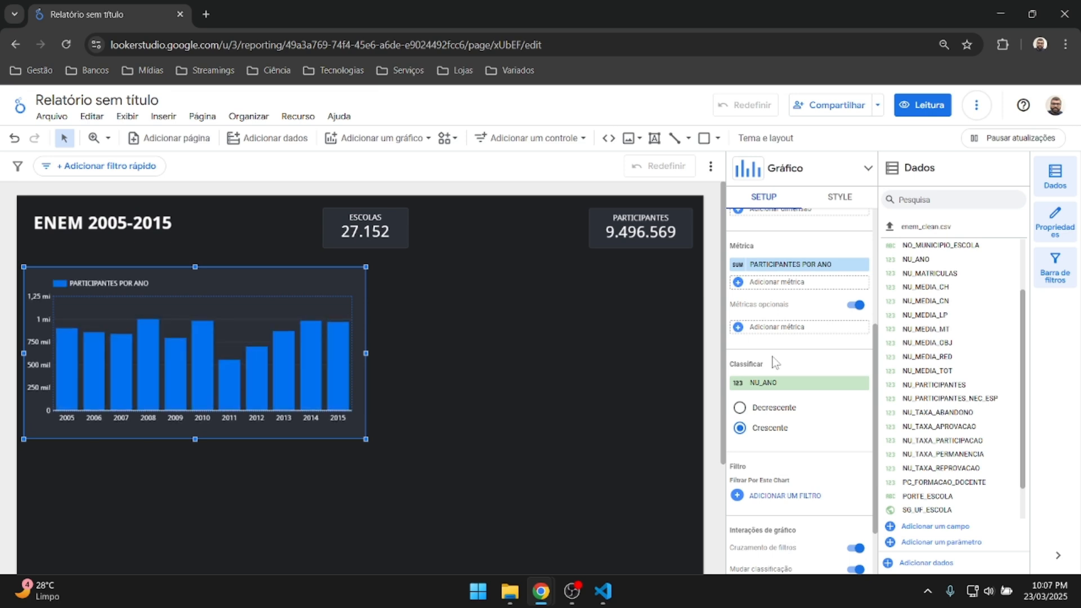
scroll(833, 388, up, 5)
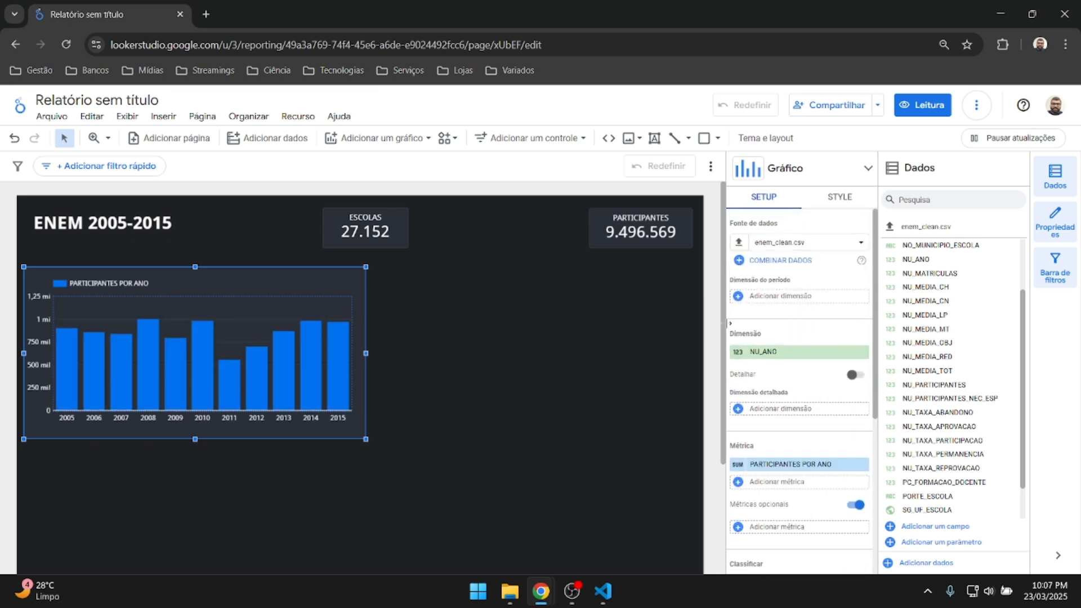
scroll(777, 349, down, 3)
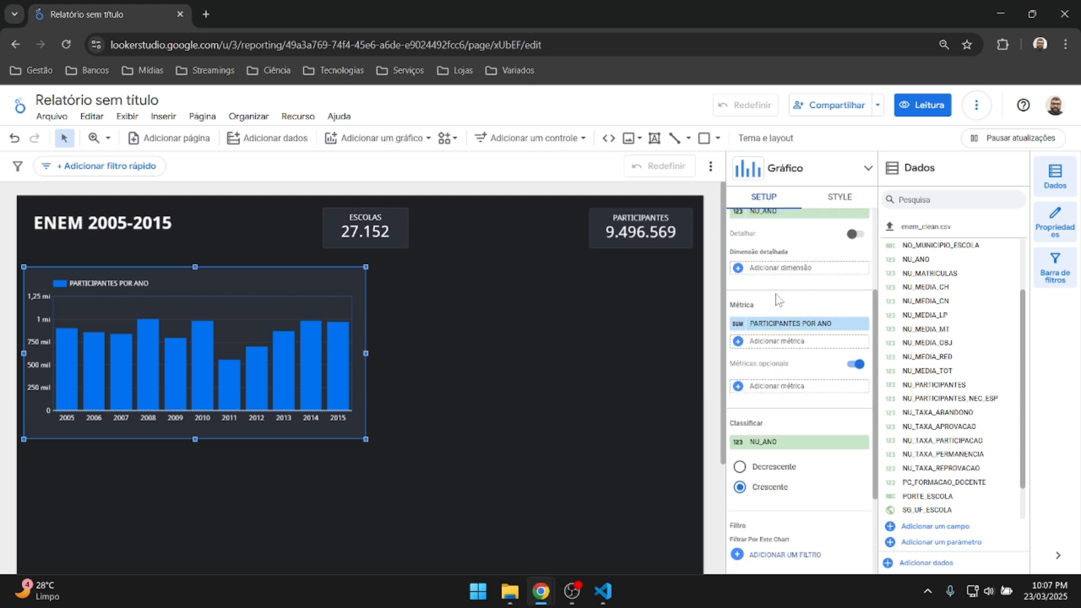
scroll(779, 293, down, 3)
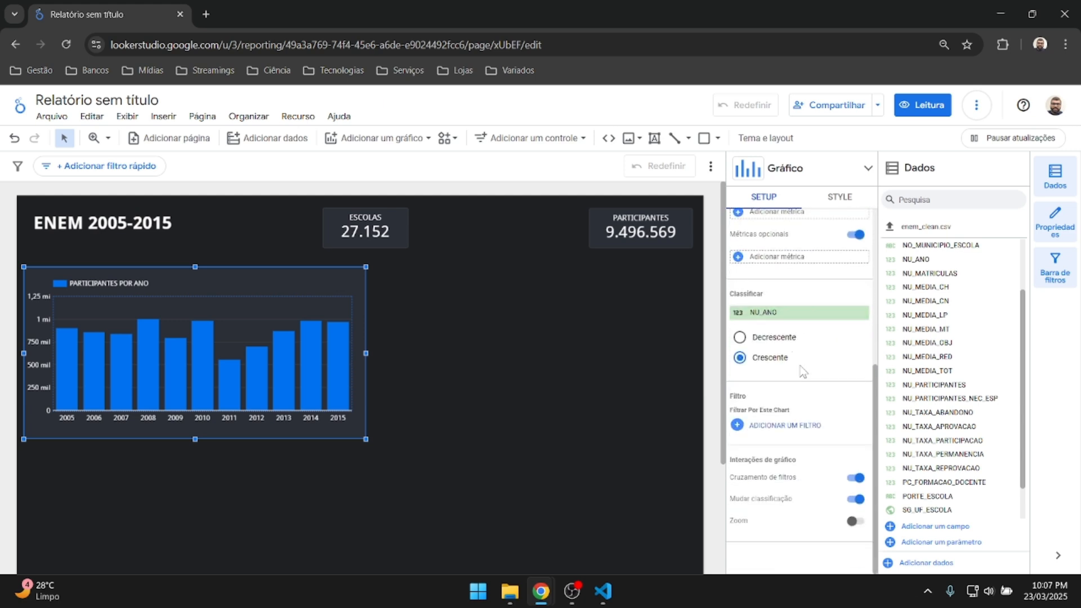
click(788, 313)
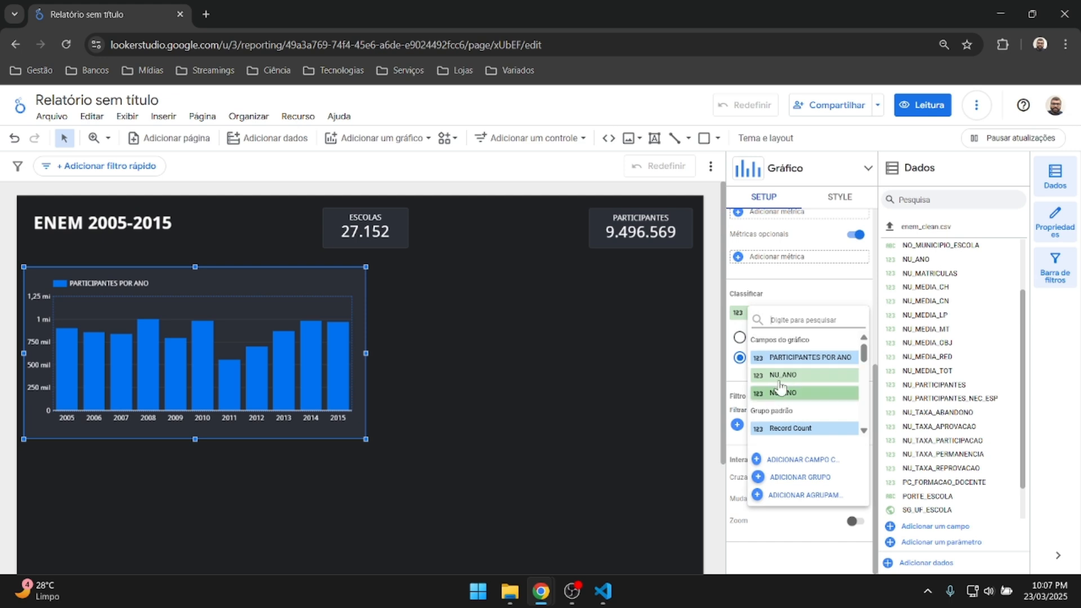
click(794, 292)
click(739, 337)
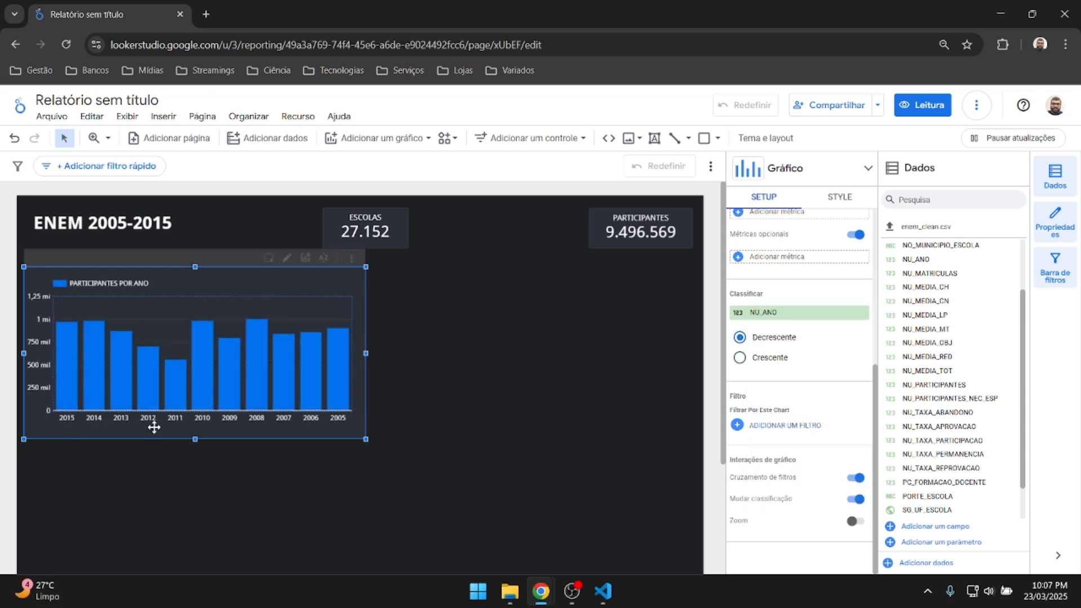
click(739, 357)
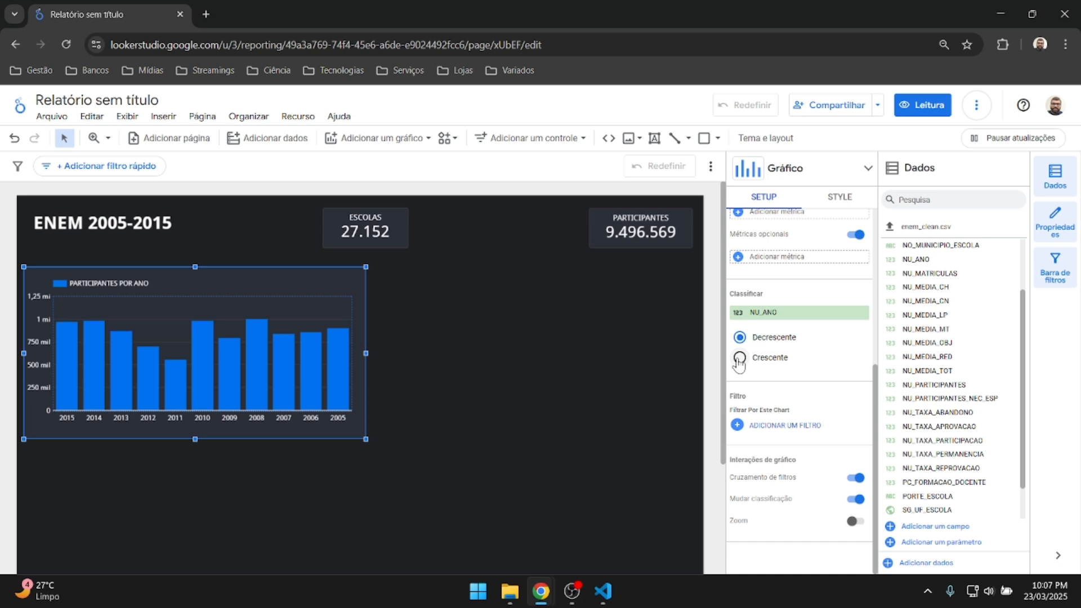
click(443, 381)
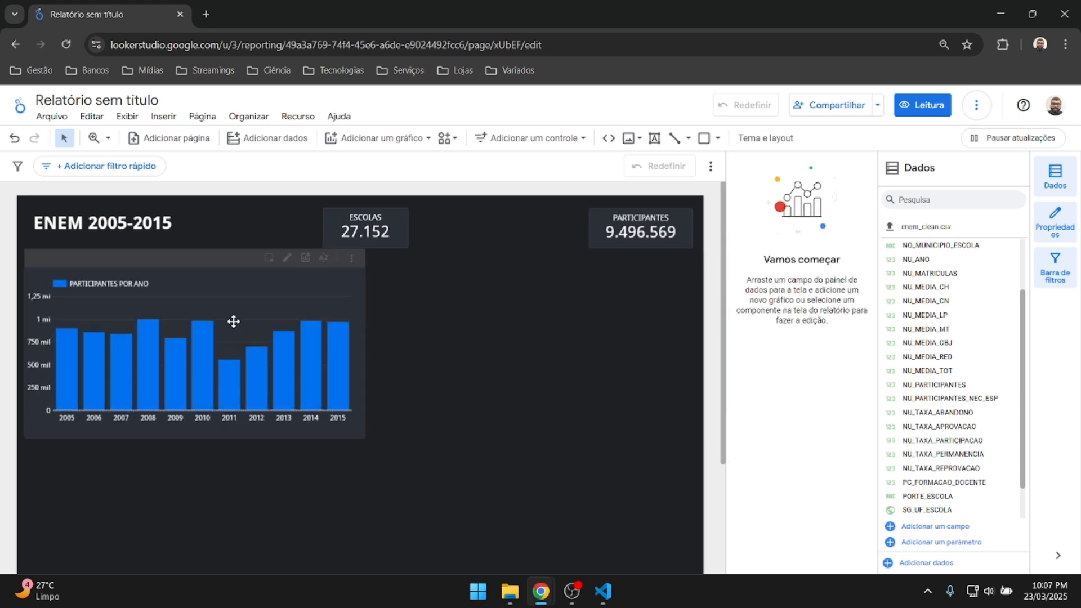
click(224, 280)
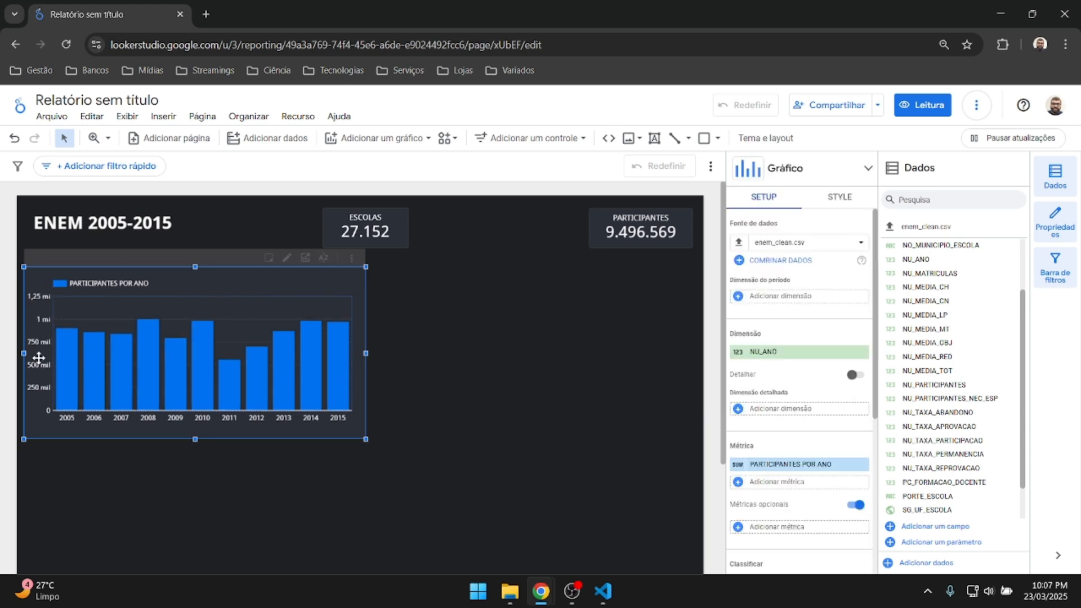
scroll(815, 372, down, 5)
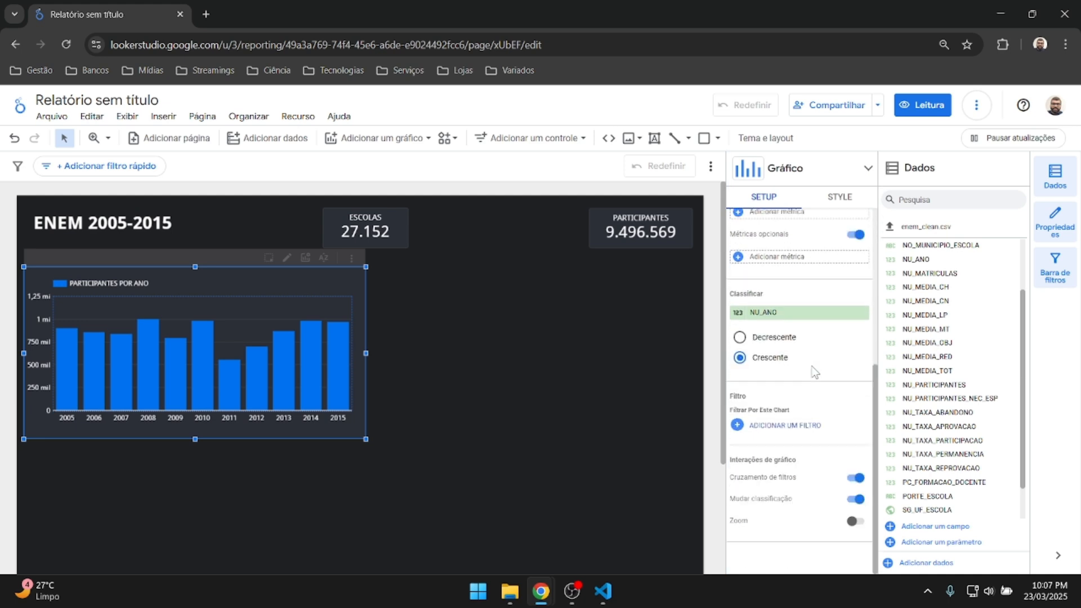
scroll(815, 372, up, 5)
click(841, 198)
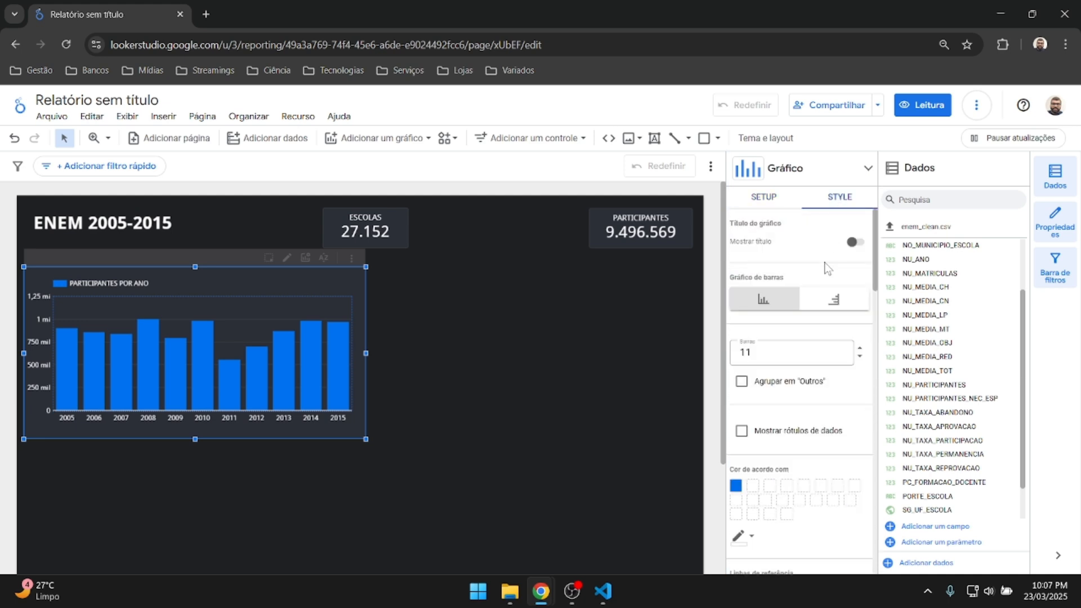
scroll(809, 326, down, 5)
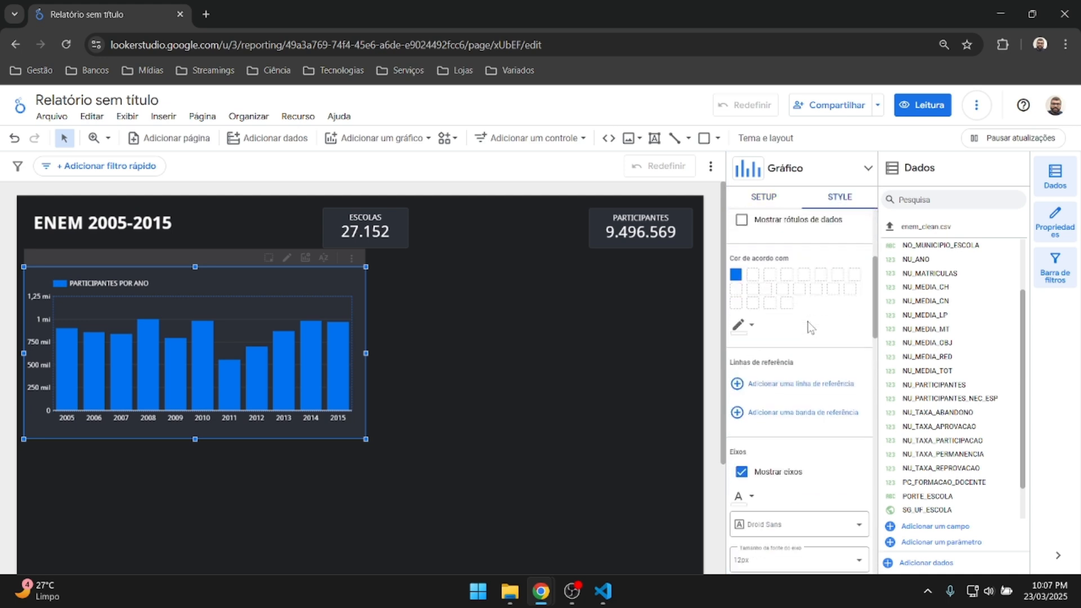
scroll(799, 327, down, 4)
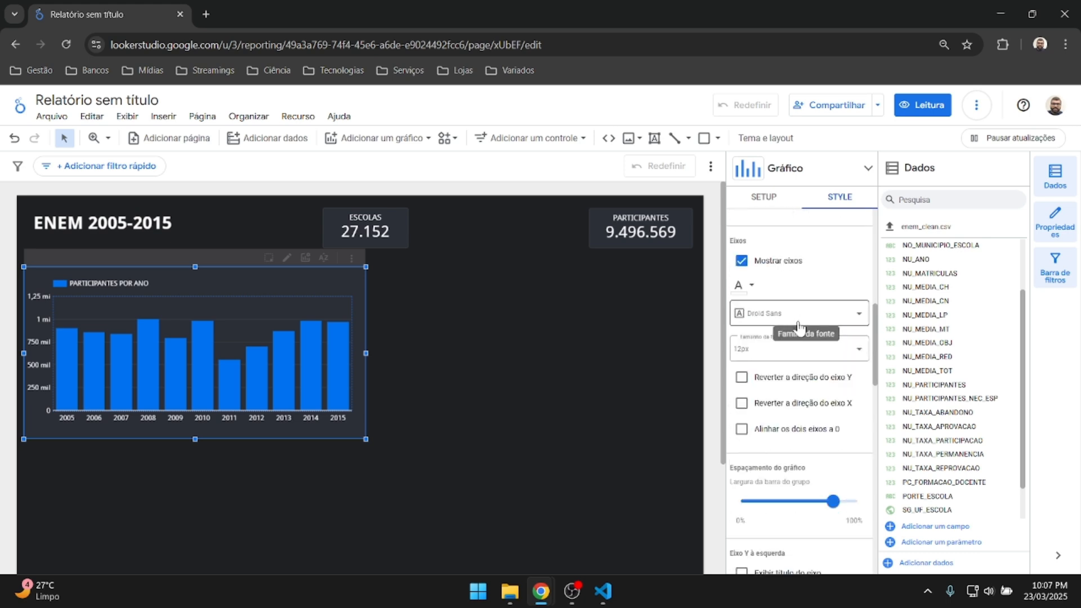
scroll(807, 416, down, 4)
scroll(806, 416, down, 10)
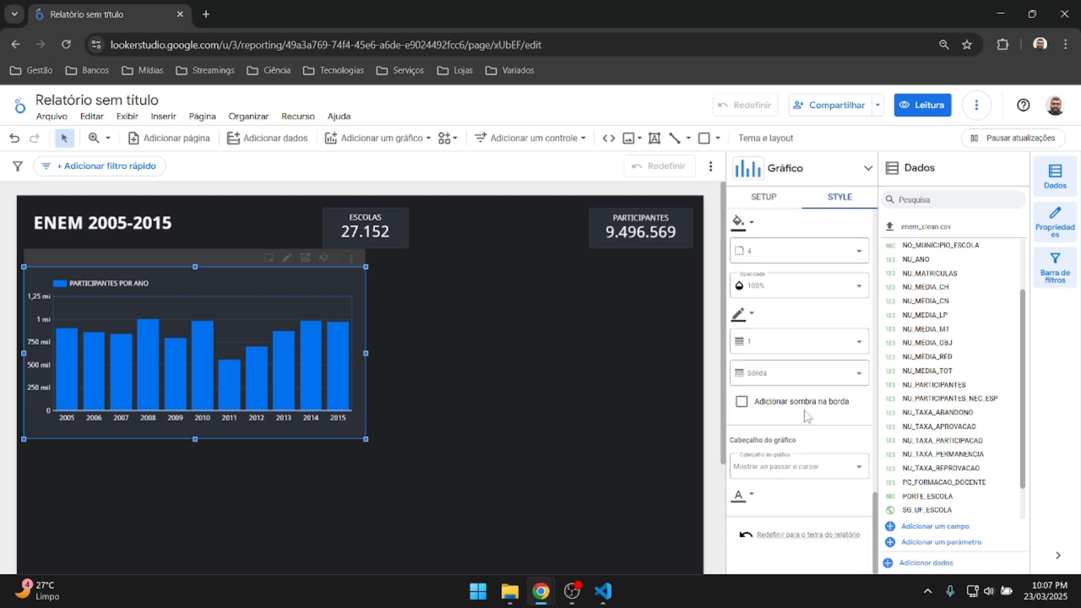
scroll(806, 417, up, 10)
scroll(807, 417, down, 5)
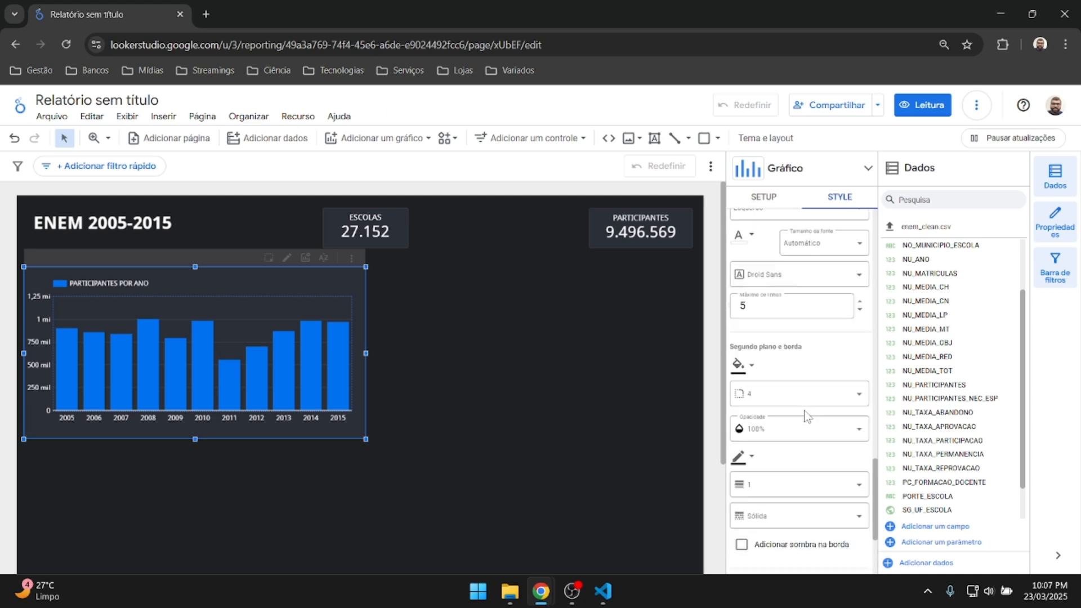
scroll(807, 417, up, 6)
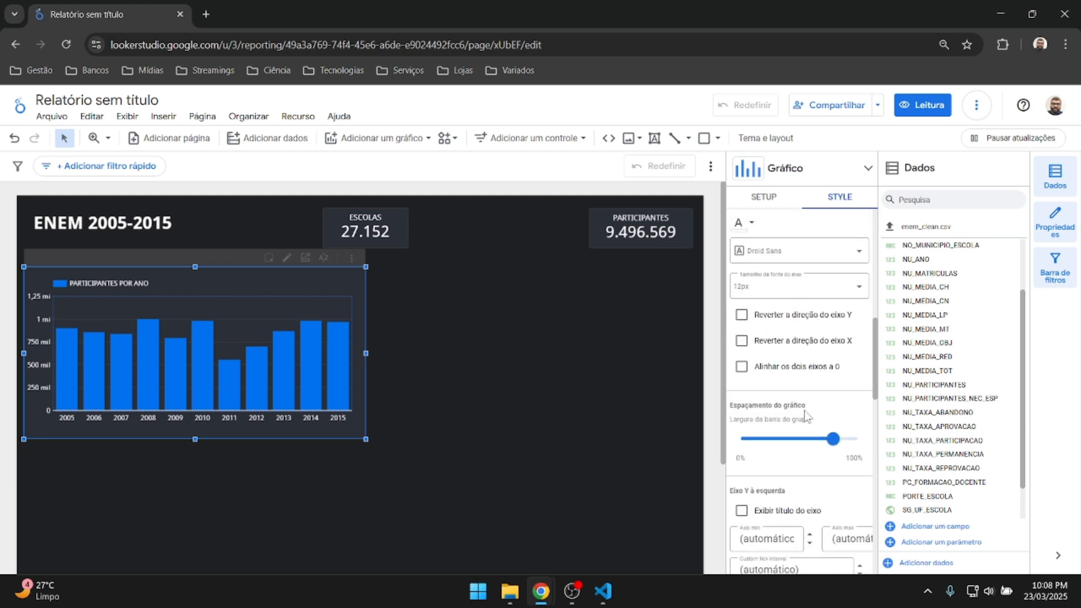
scroll(806, 417, up, 10)
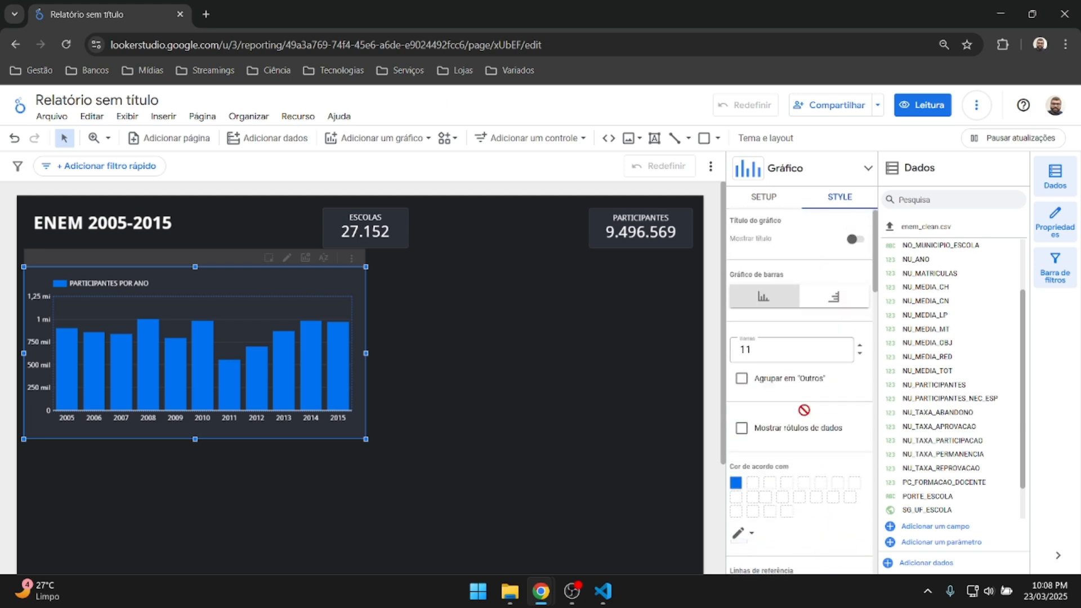
scroll(804, 412, down, 4)
scroll(804, 414, up, 4)
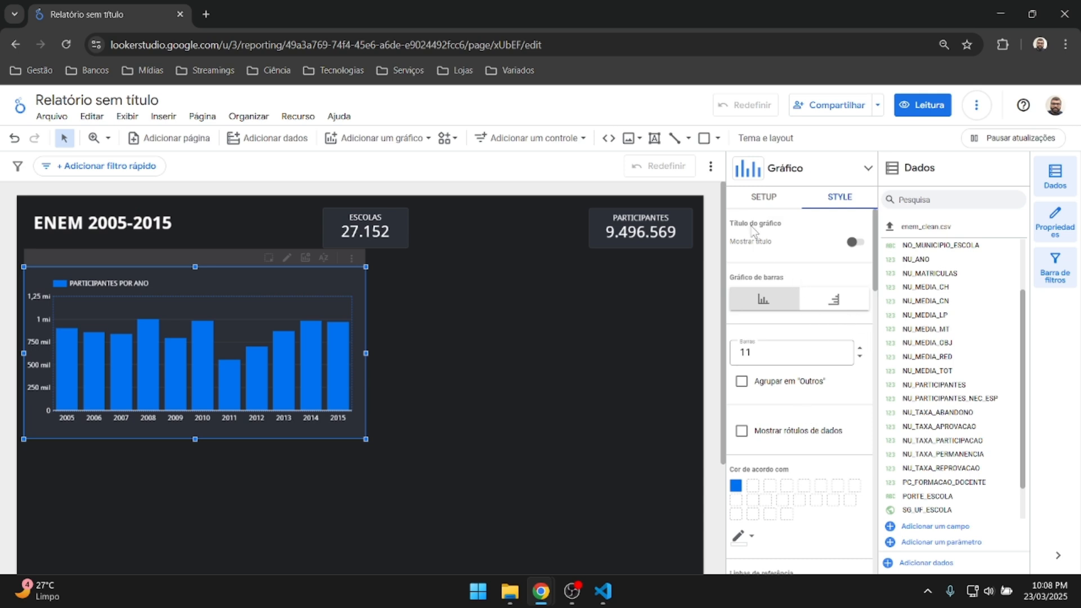
click(756, 204)
scroll(821, 279, down, 3)
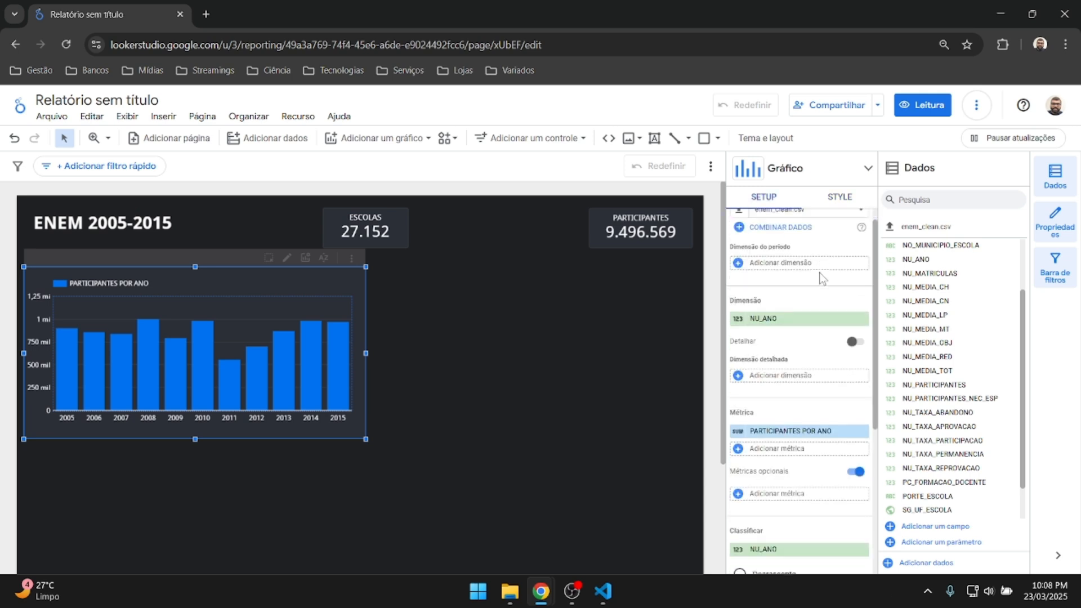
scroll(821, 279, down, 1)
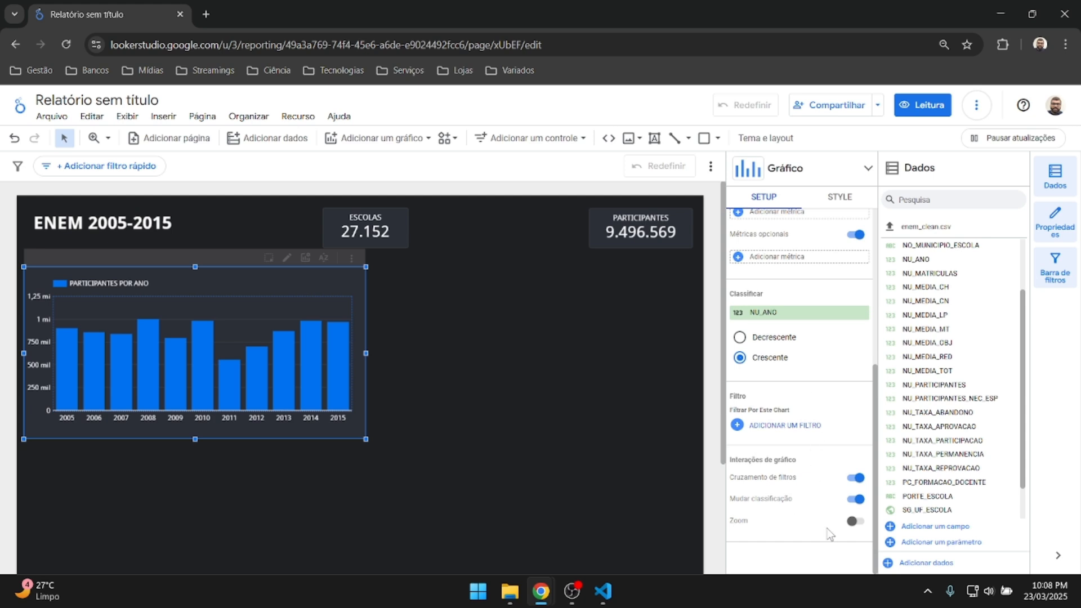
scroll(816, 393, up, 5)
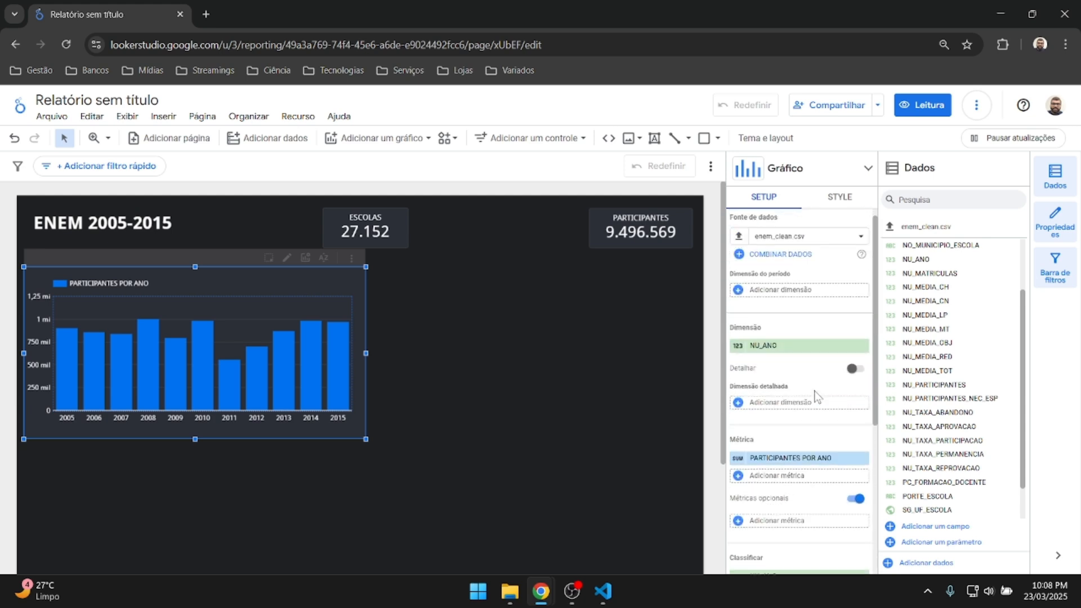
click(539, 337)
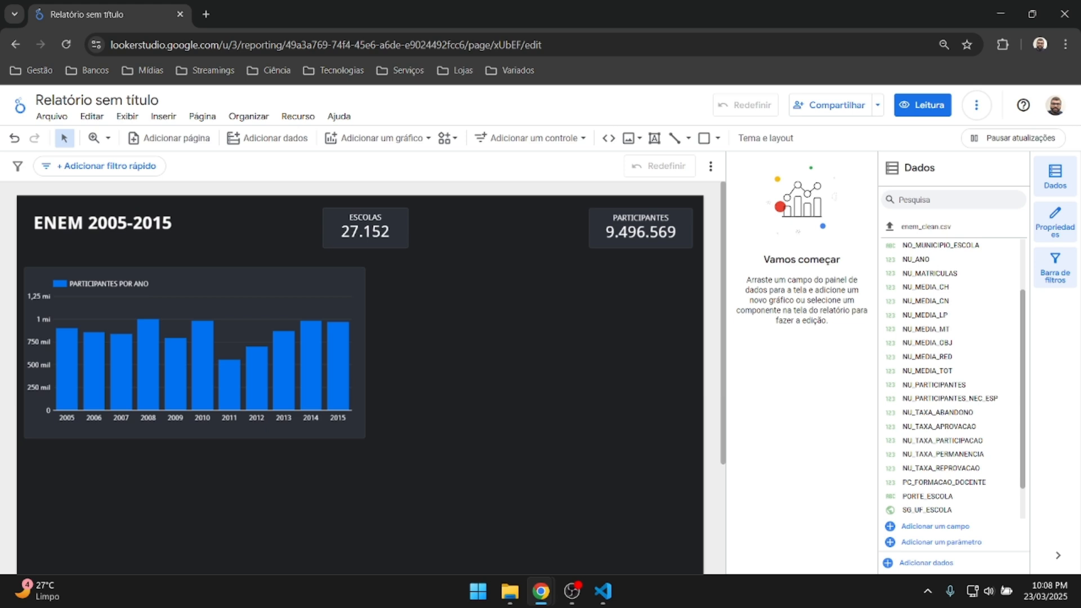
click(382, 138)
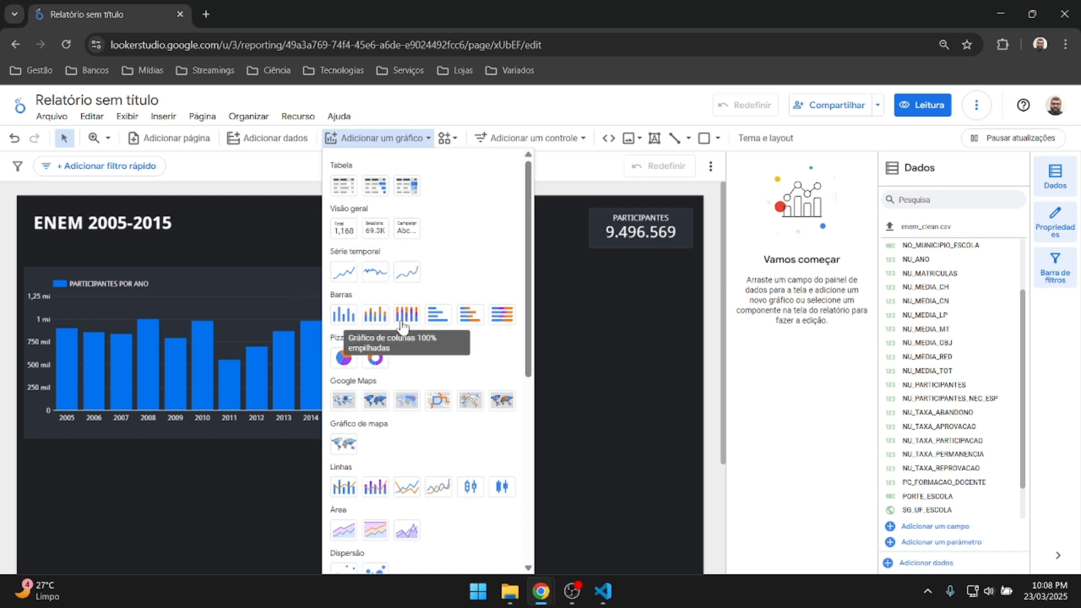
Add a horizontal bar chart beside the participants chart and widen it to the right.
click(439, 314)
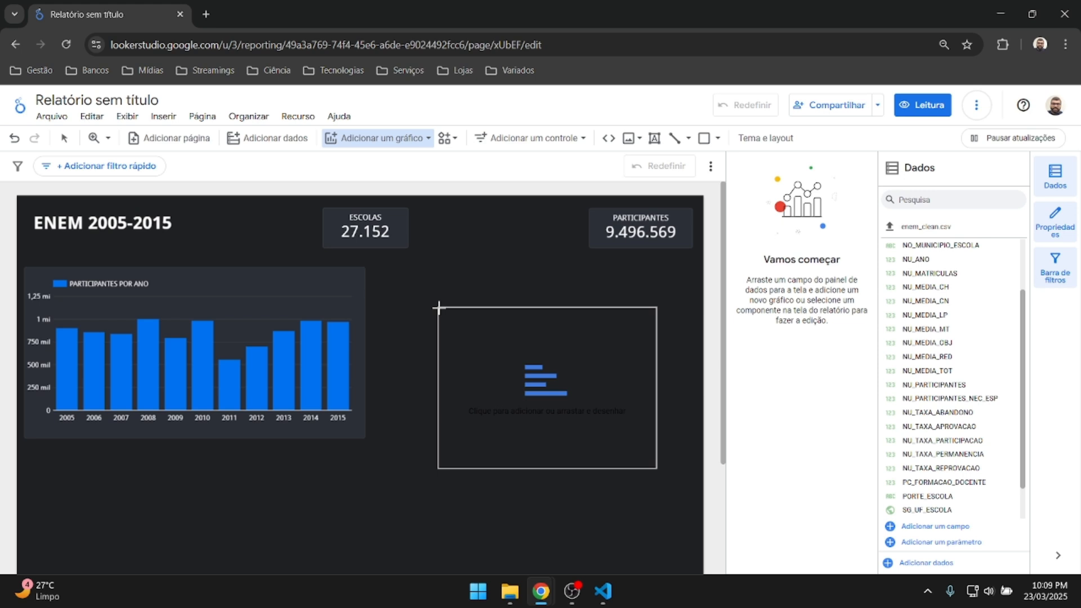
click(370, 267)
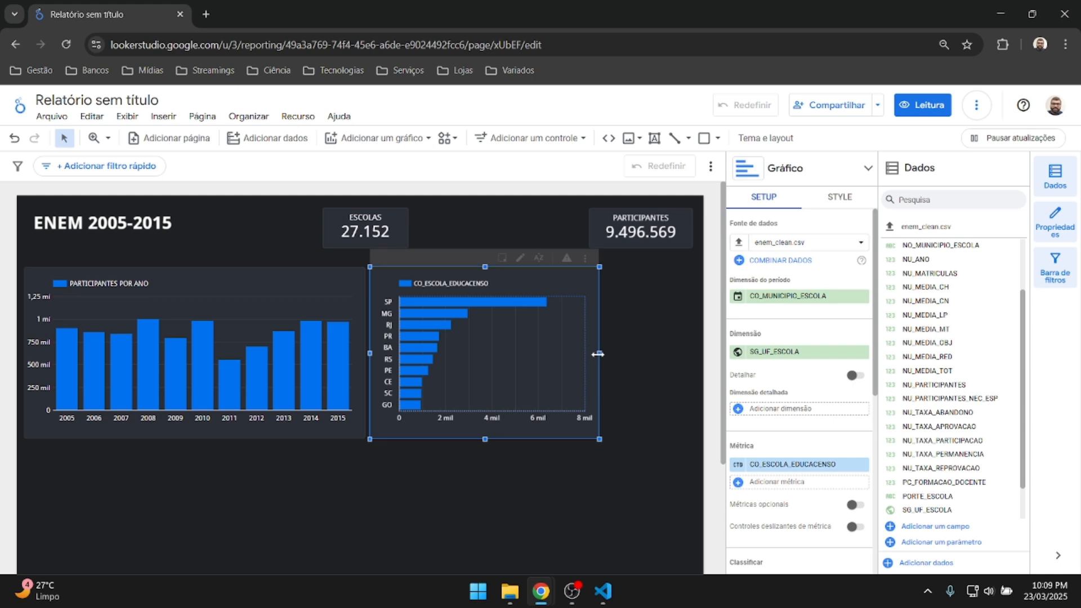
drag(599, 354, 693, 336)
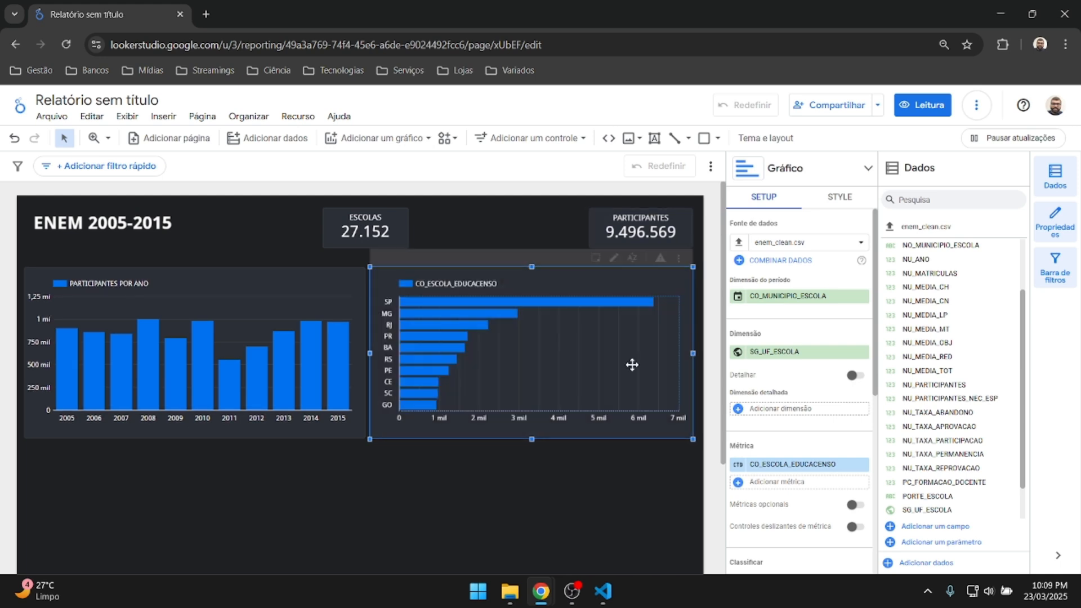
click(533, 498)
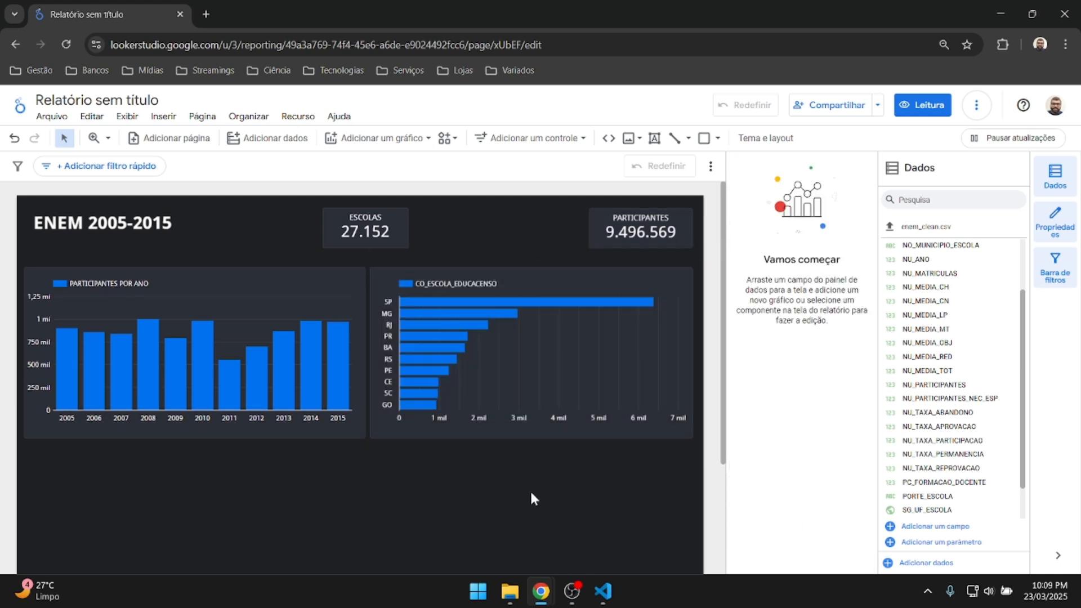
Clear the PR cross-filter and drop the CO_MUNICIPIO_ESCOLA period dimension from the state chart.
click(448, 335)
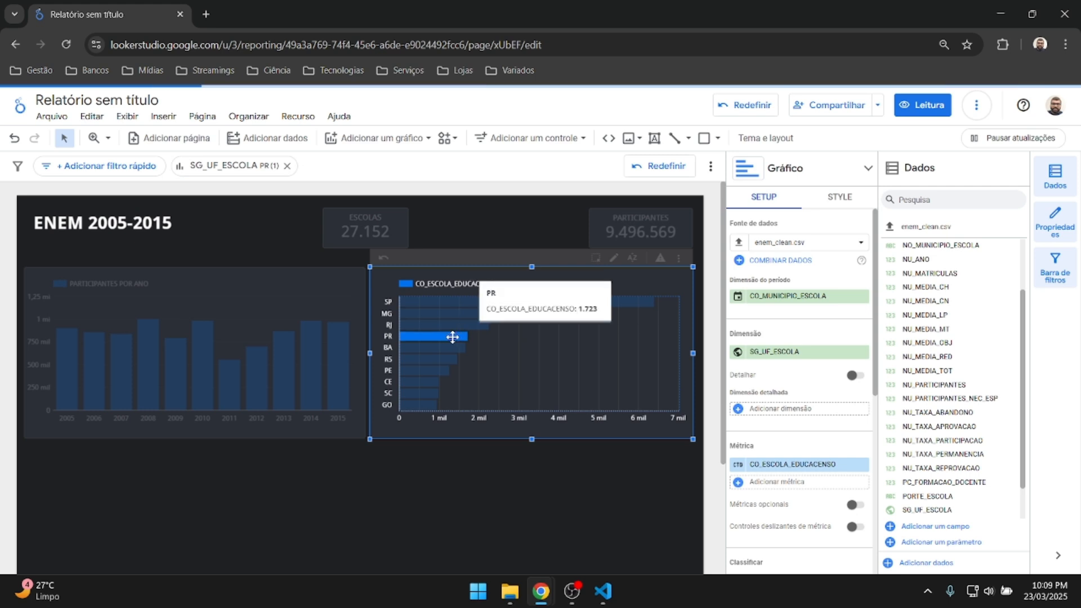
click(451, 336)
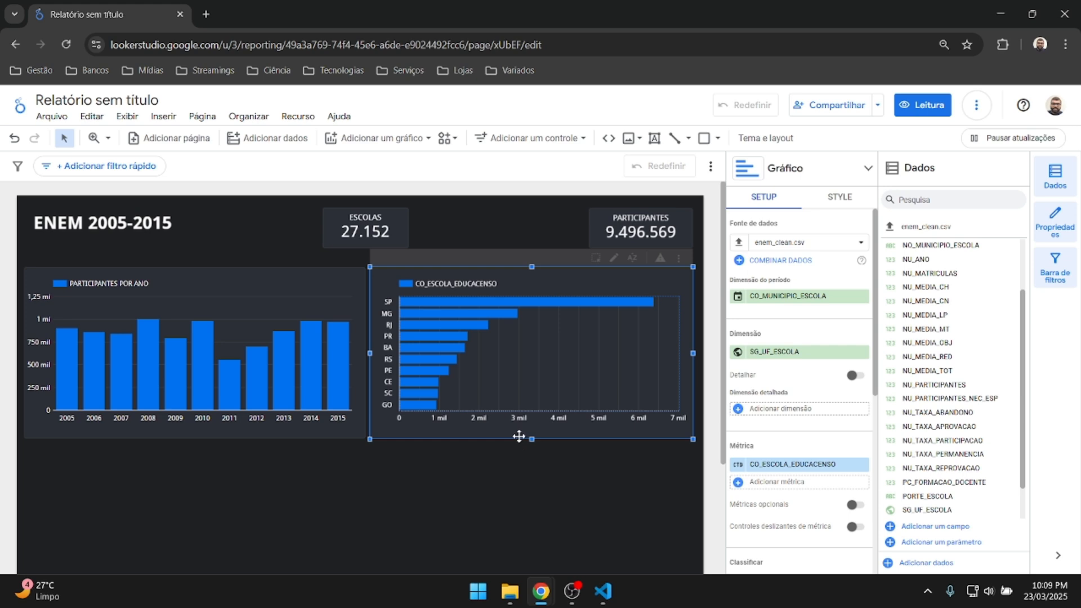
click(862, 296)
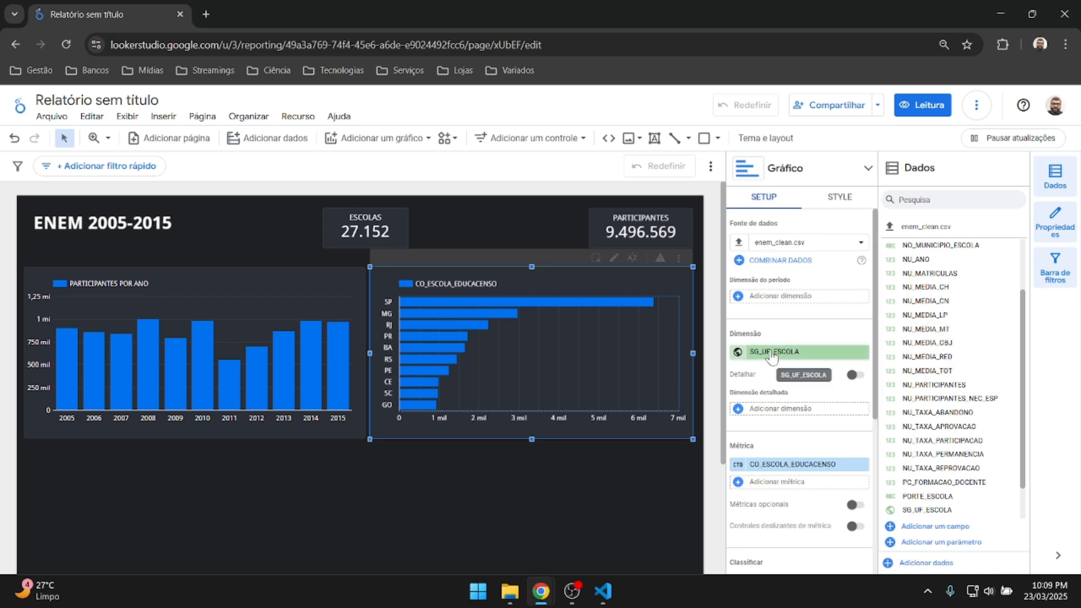
Replace the state chart's CO_ESCOLA_EDUCACENSO metric with NU_PARTICIPANTES and open the metric's settings.
scroll(775, 358, down, 2)
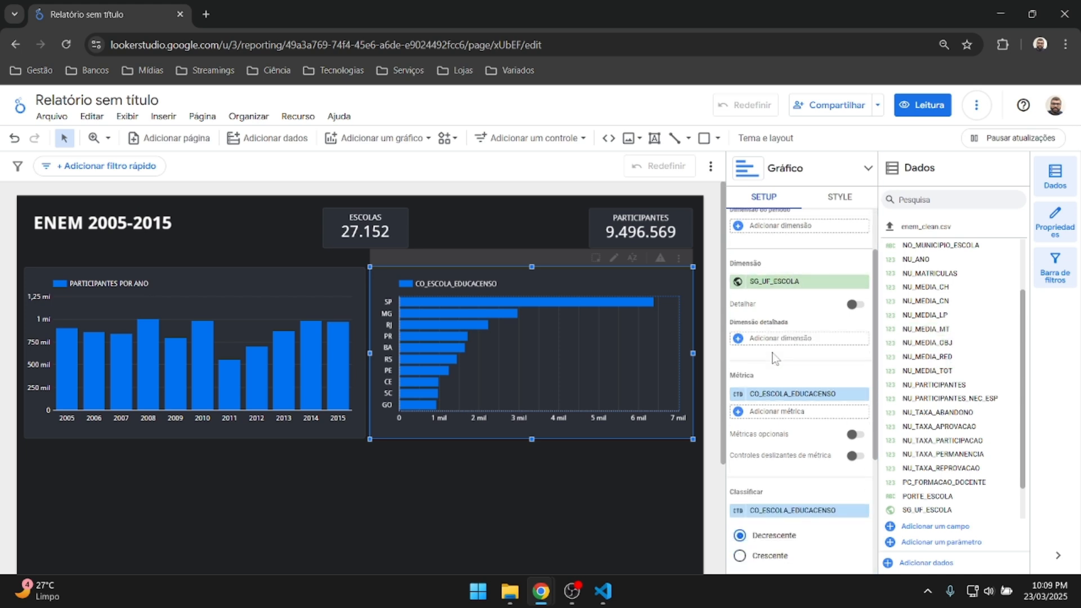
click(851, 398)
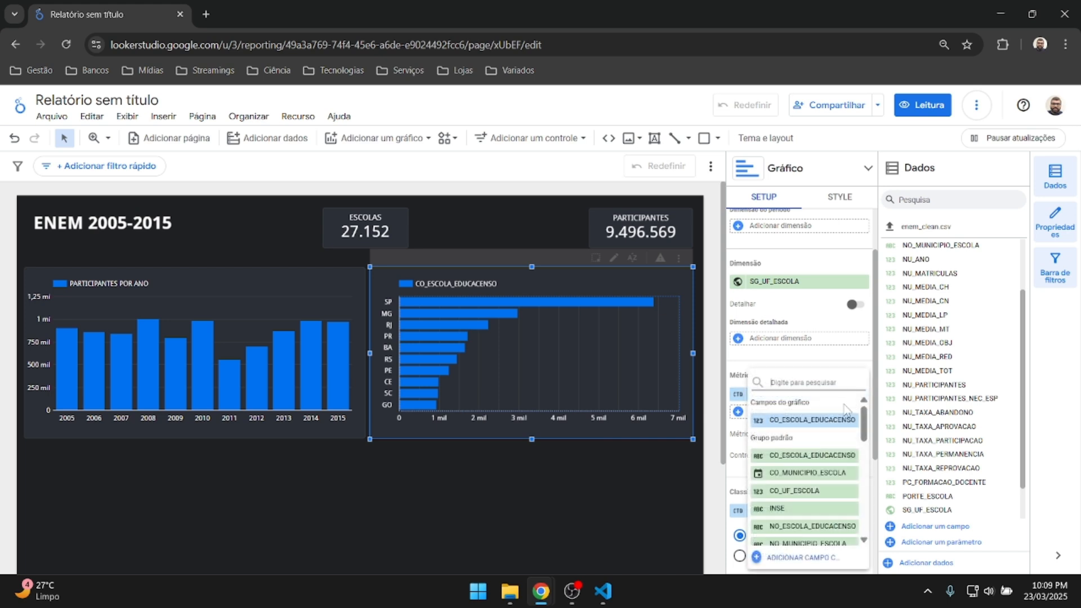
scroll(810, 489, down, 5)
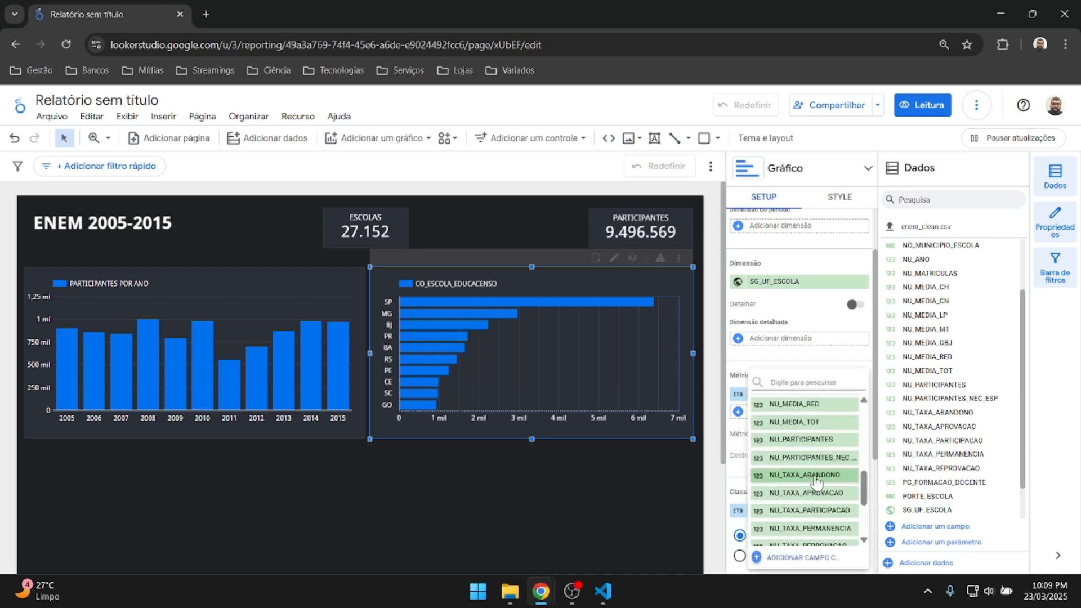
click(799, 445)
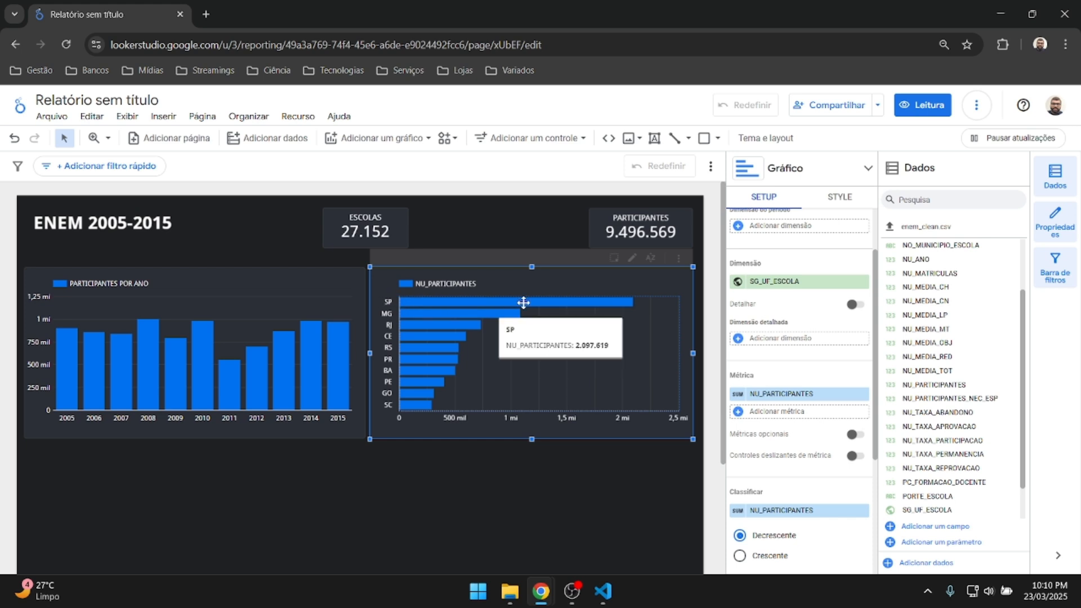
mouse_move(631, 303)
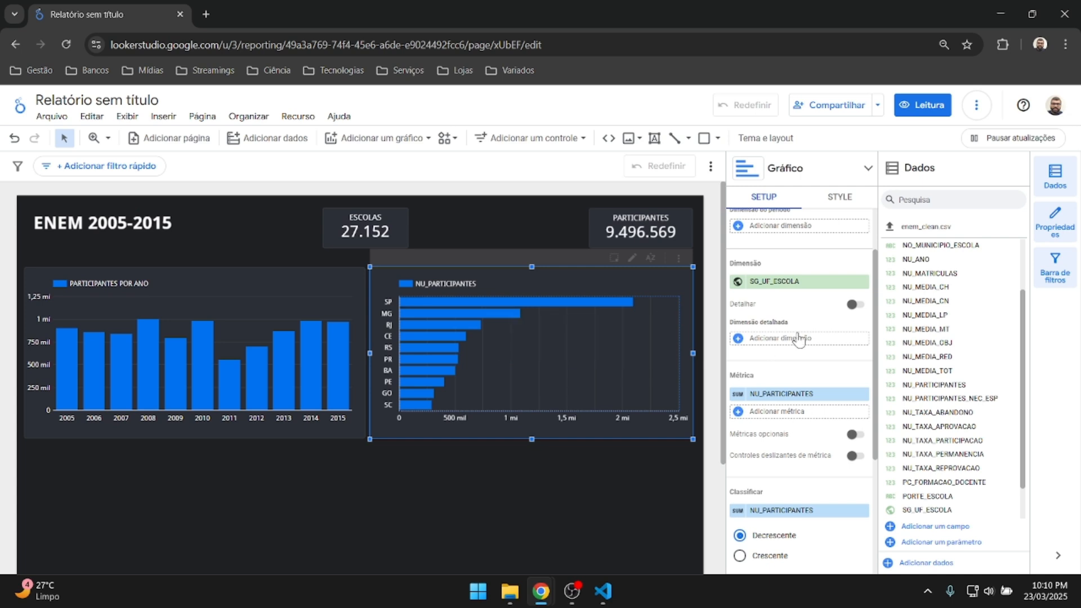
scroll(799, 340, up, 1)
scroll(771, 345, down, 1)
click(749, 394)
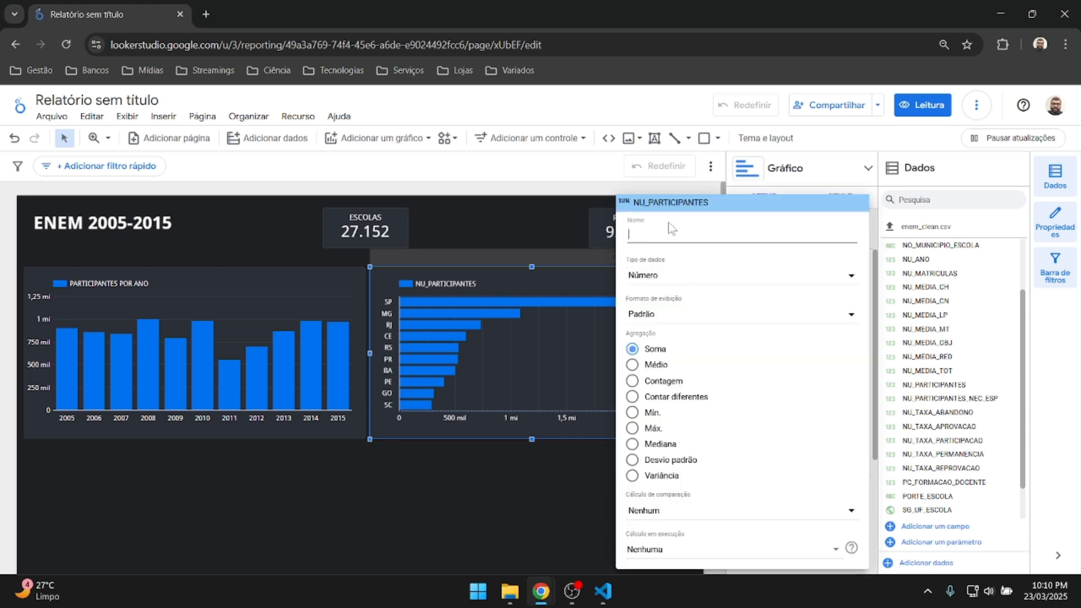
Name the state chart's metric 'PARTICIPANTES POR ESTADO'.
text(PARTICIPANT)
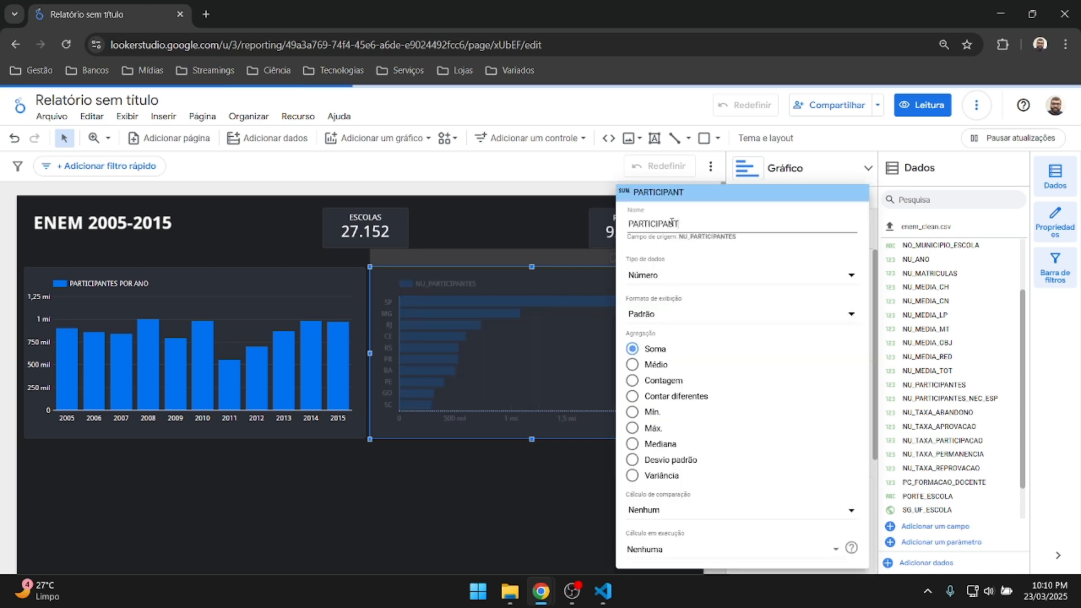
text(ES POR ESTADO)
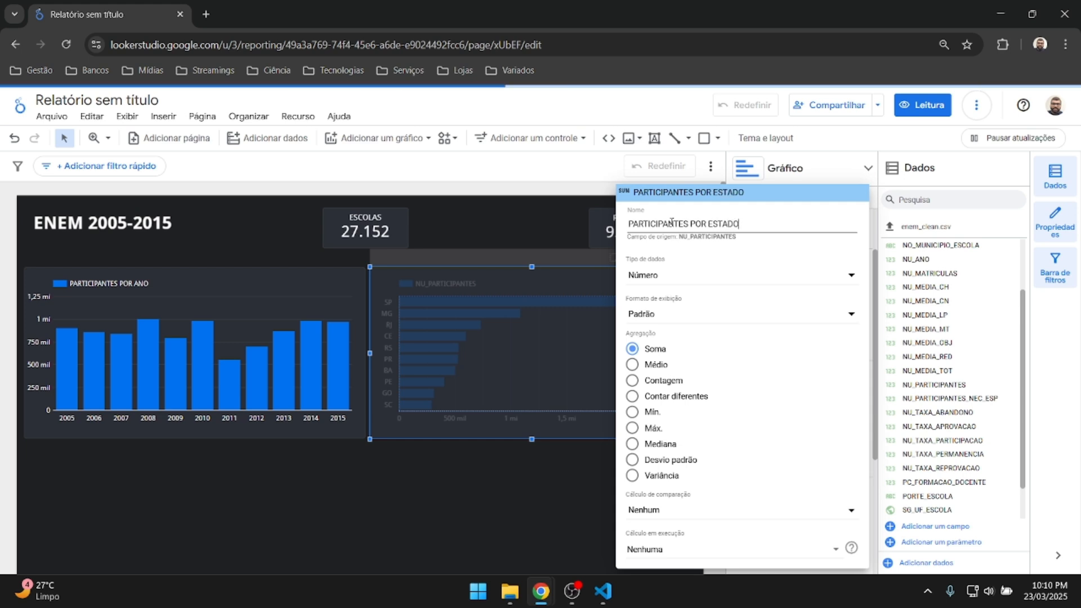
key(Return)
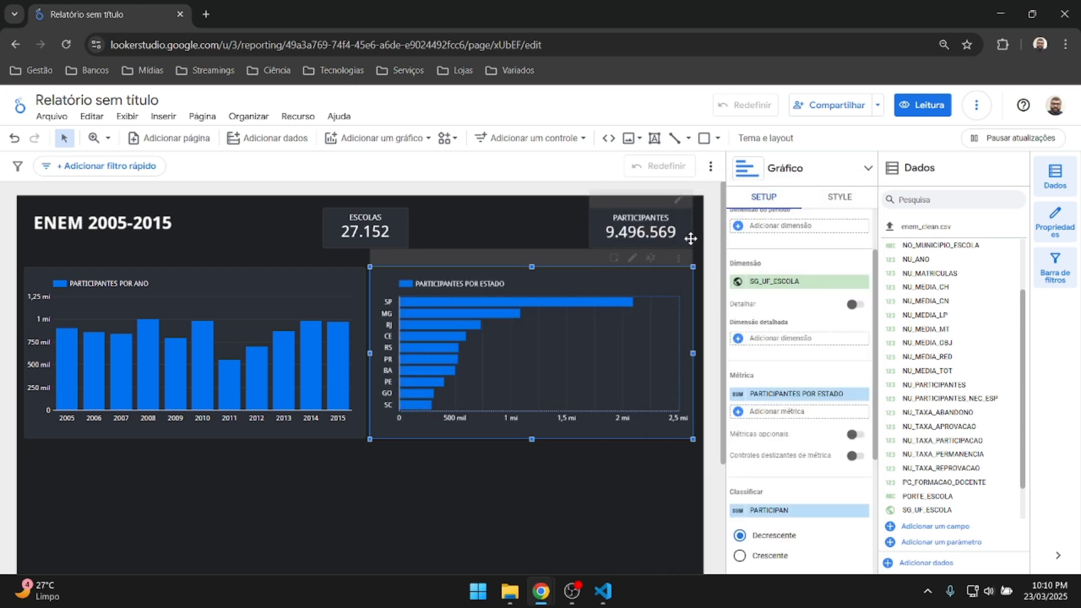
scroll(799, 332, down, 3)
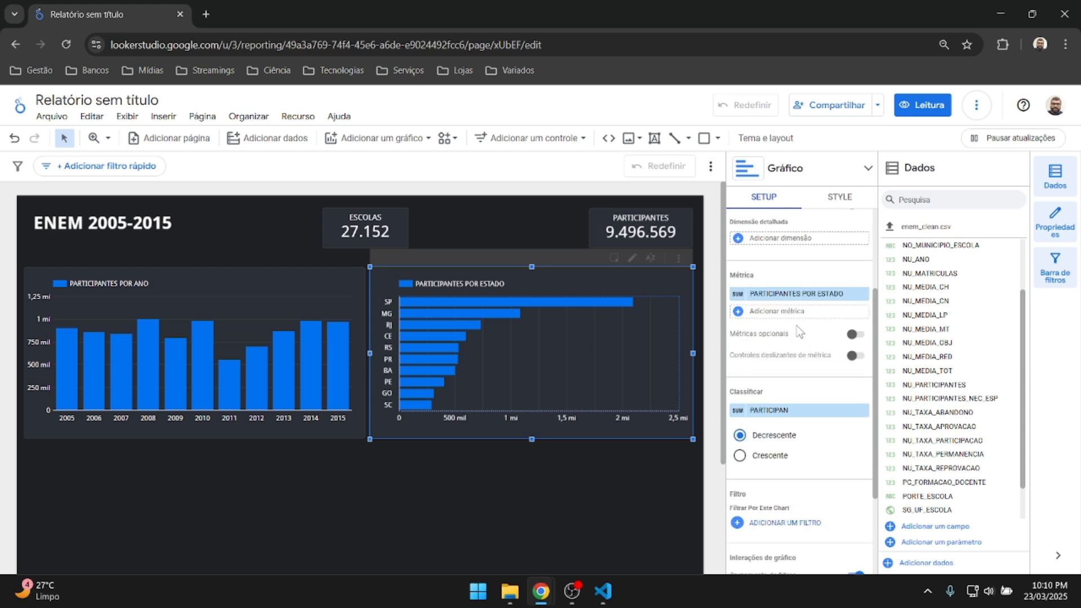
scroll(799, 332, up, 5)
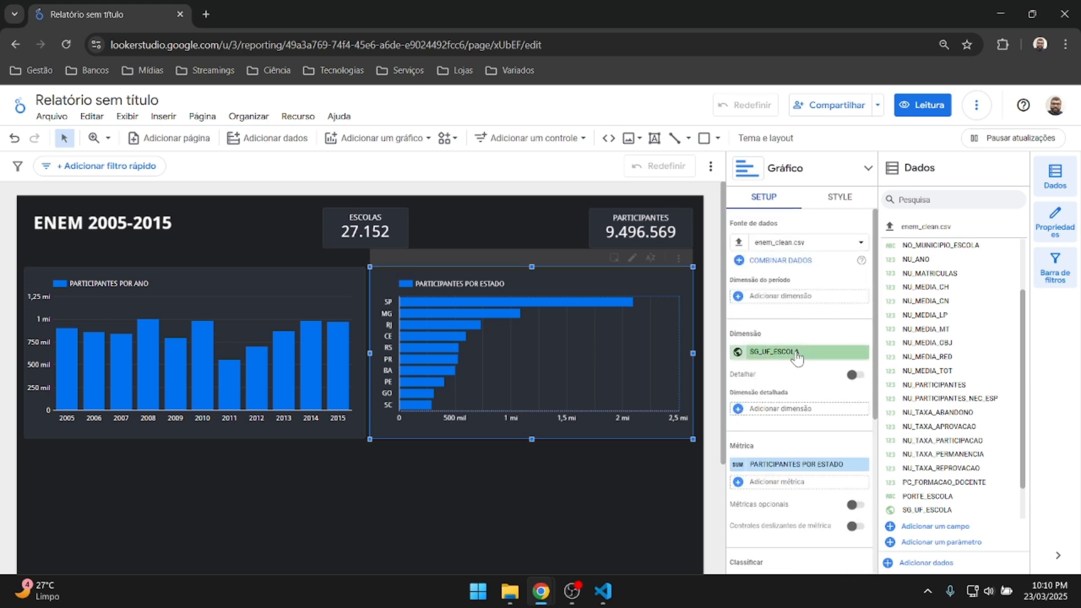
scroll(850, 335, down, 4)
scroll(850, 335, up, 4)
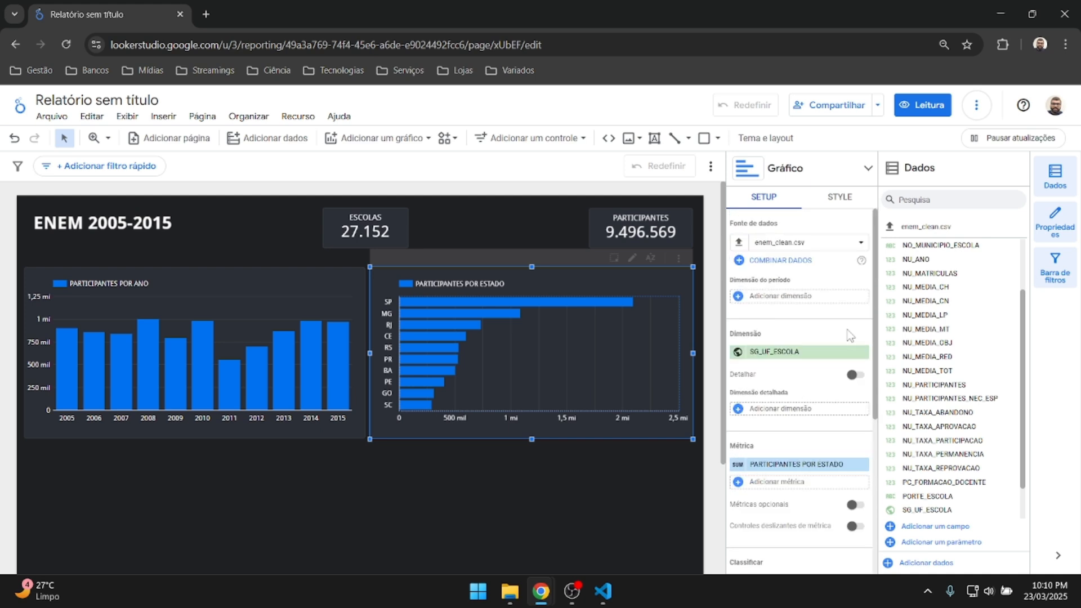
Turn on data labels for the state bar chart in its style settings.
click(840, 196)
scroll(800, 295, down, 2)
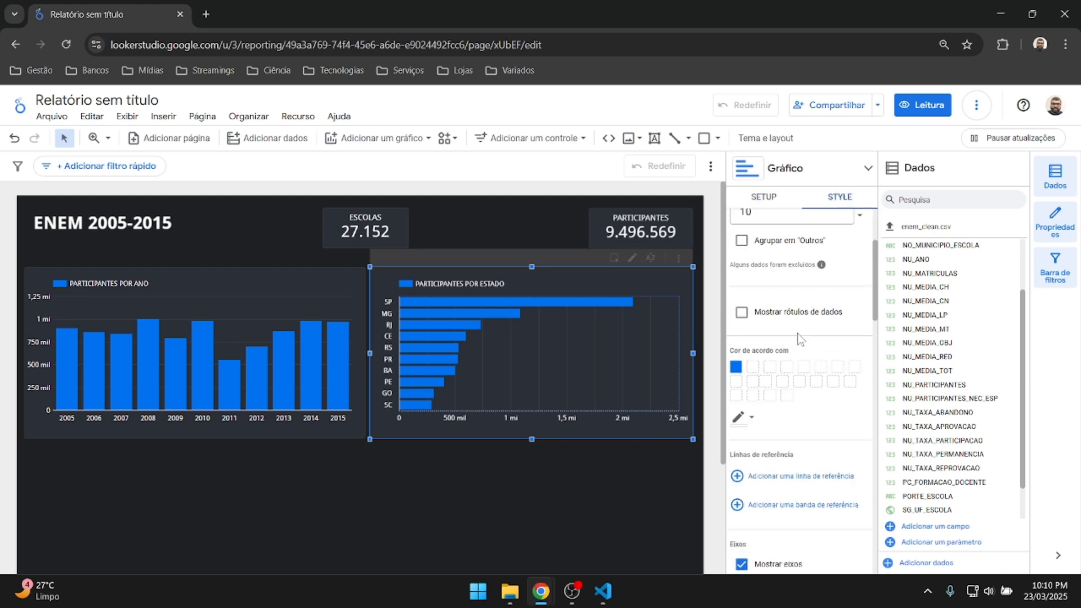
click(741, 312)
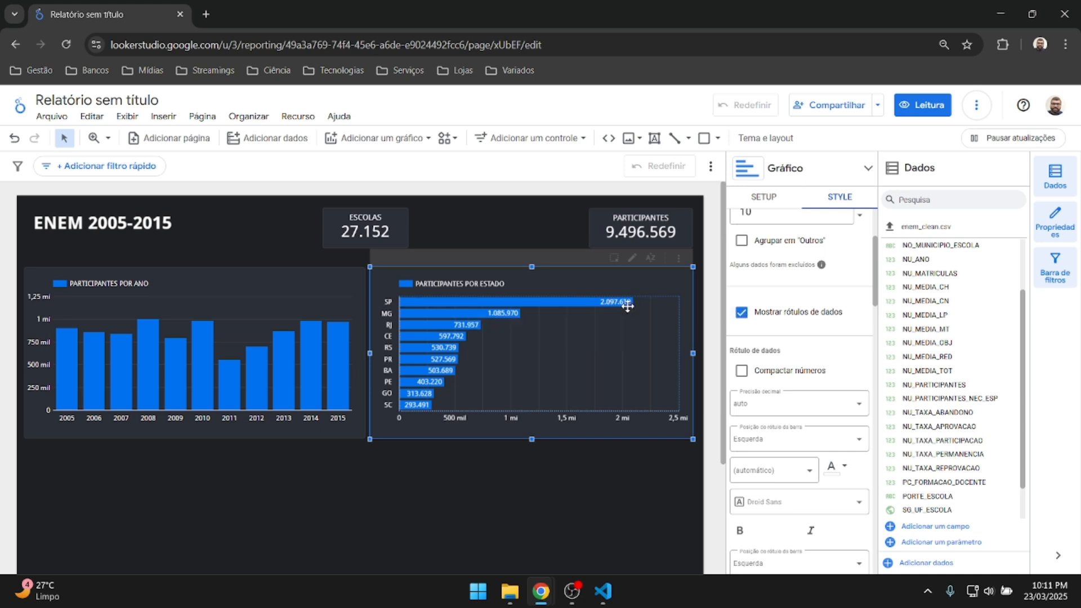
Show value labels on the yearly column chart as full numbers, with Compactar números off.
click(248, 316)
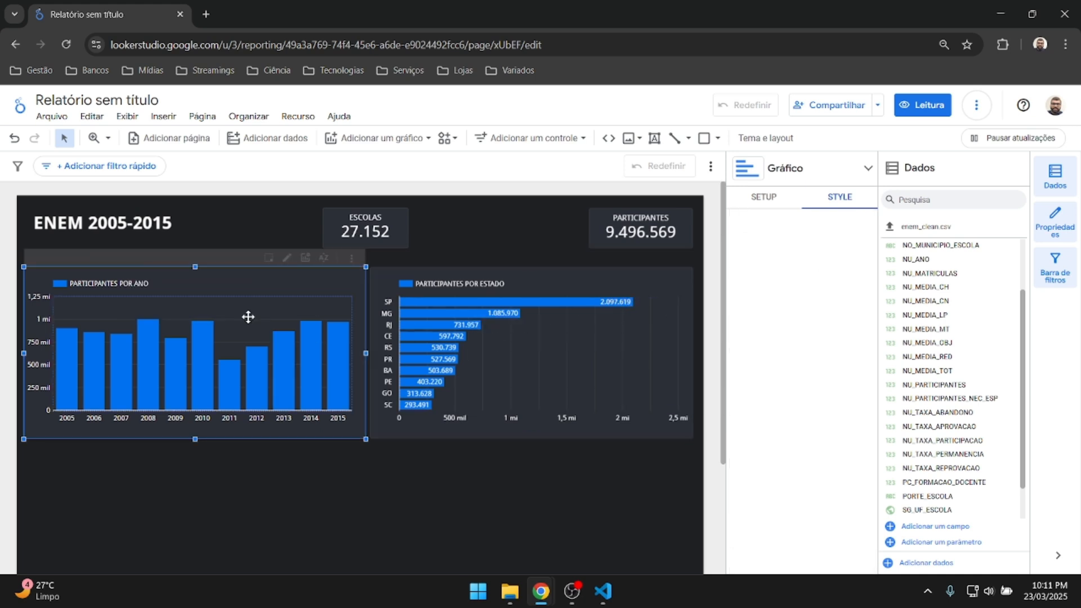
click(742, 431)
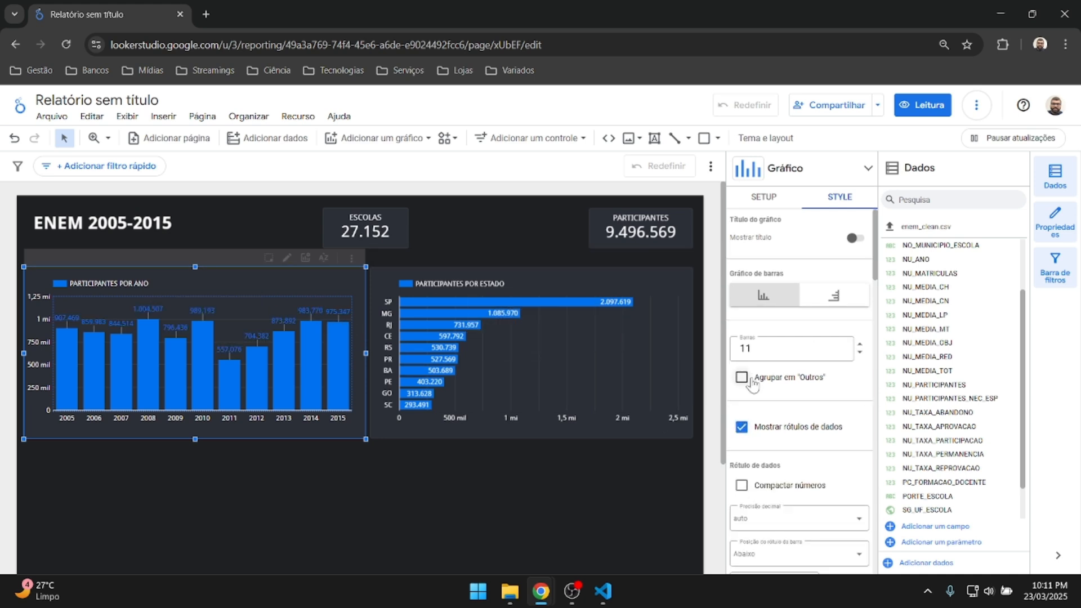
scroll(738, 383, down, 1)
click(741, 420)
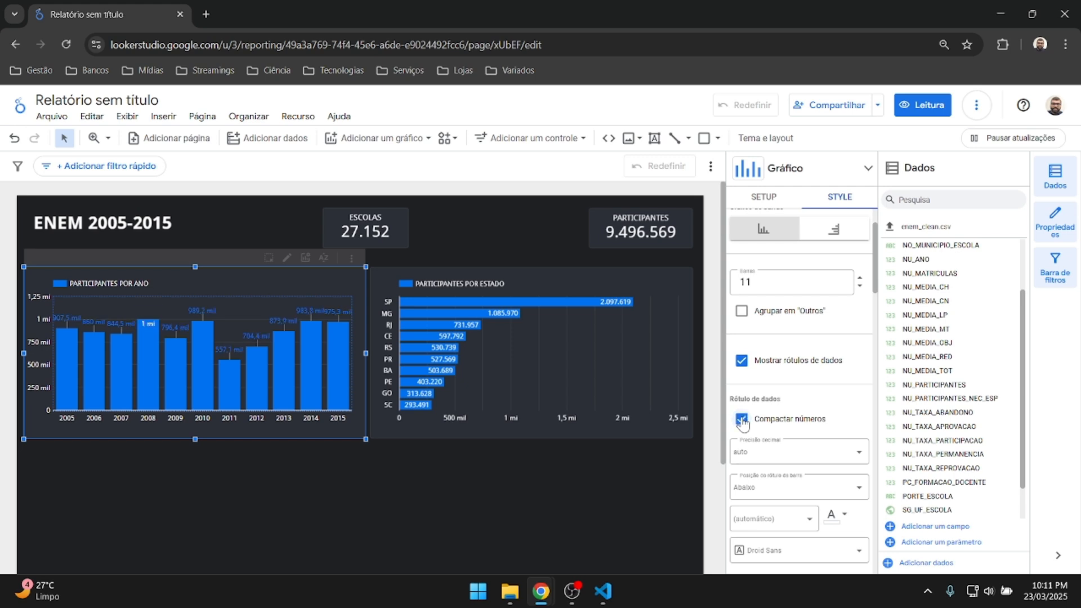
click(741, 420)
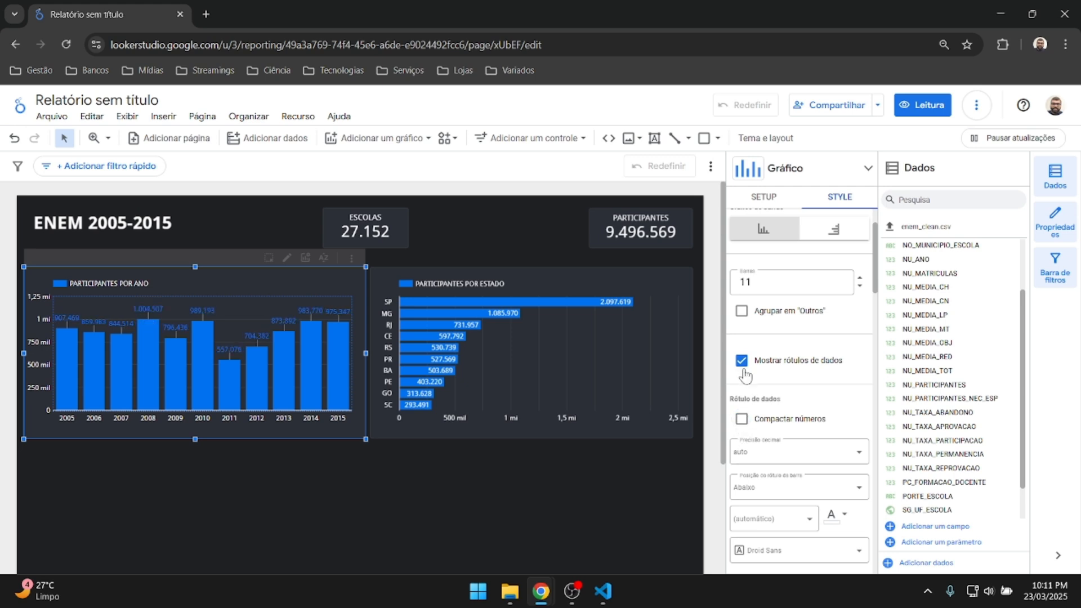
click(586, 344)
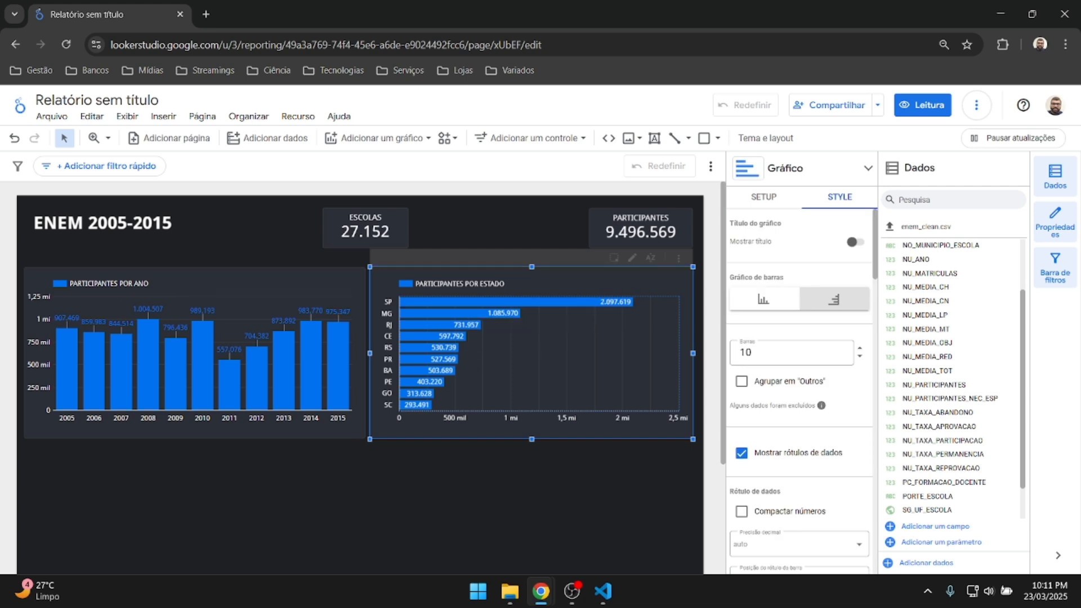
scroll(850, 382, down, 4)
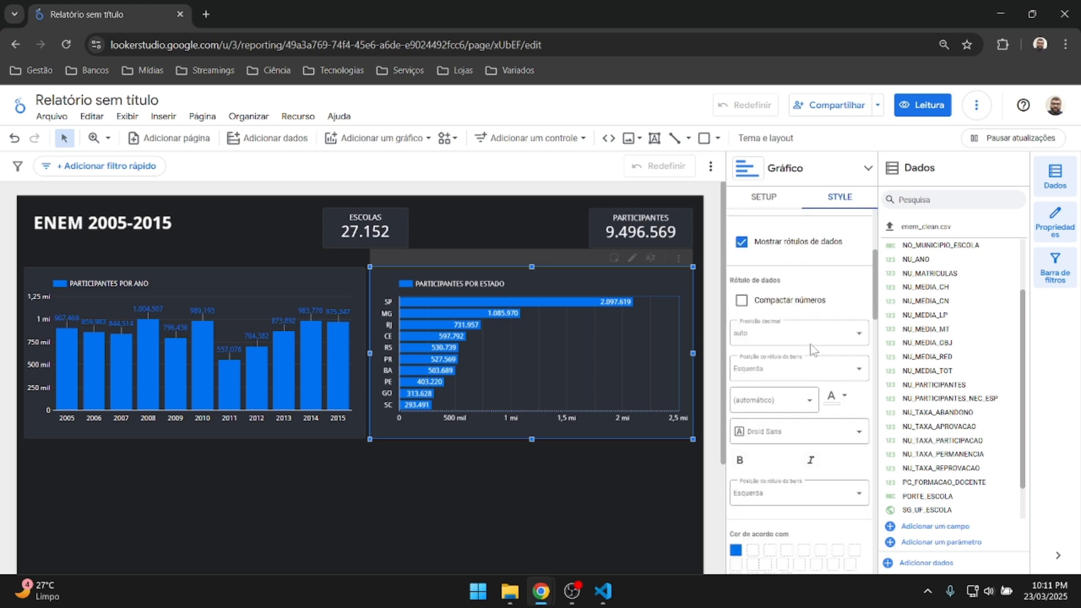
click(742, 302)
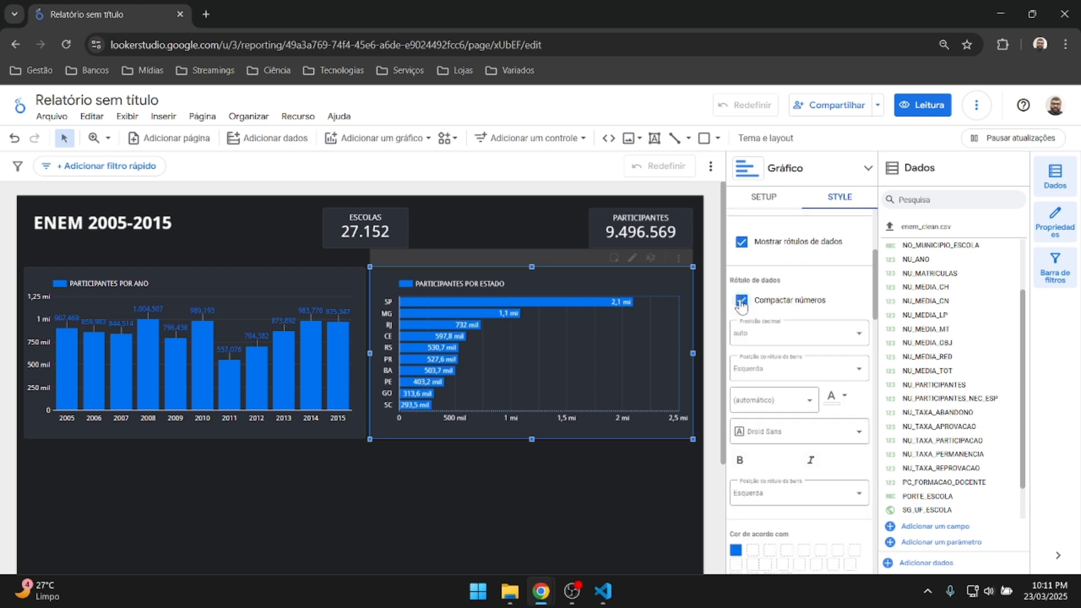
click(741, 302)
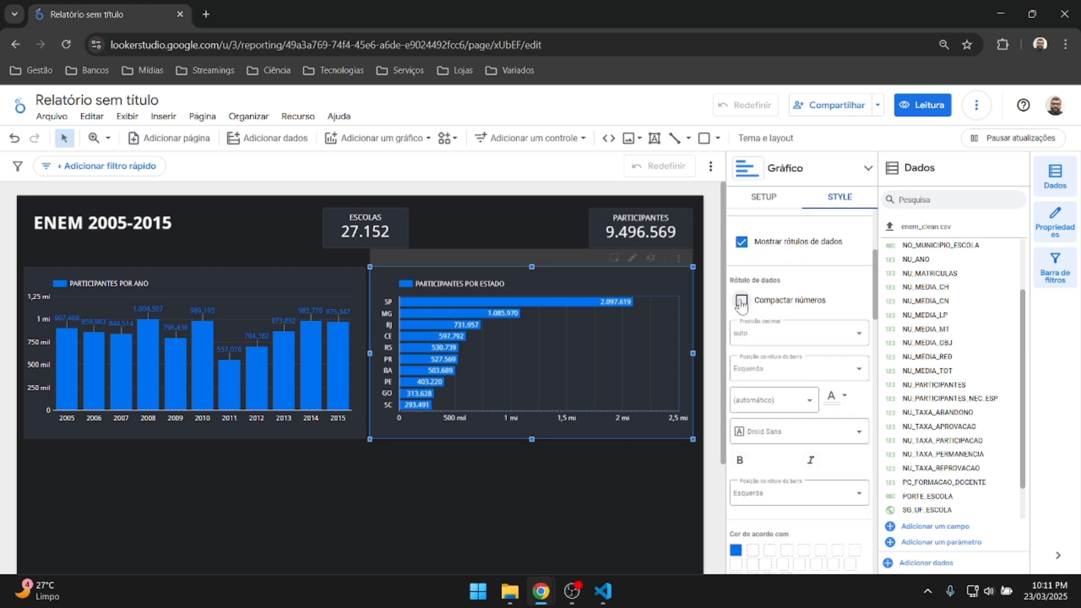
click(831, 335)
click(832, 337)
click(832, 337)
click(832, 337)
click(832, 336)
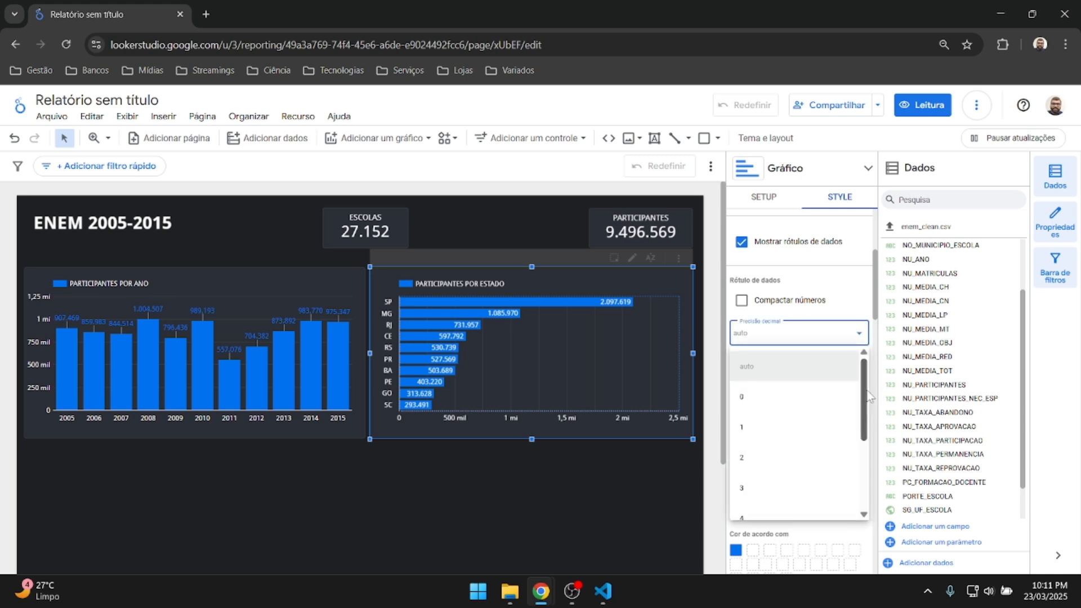
drag(865, 395, 884, 376)
click(766, 459)
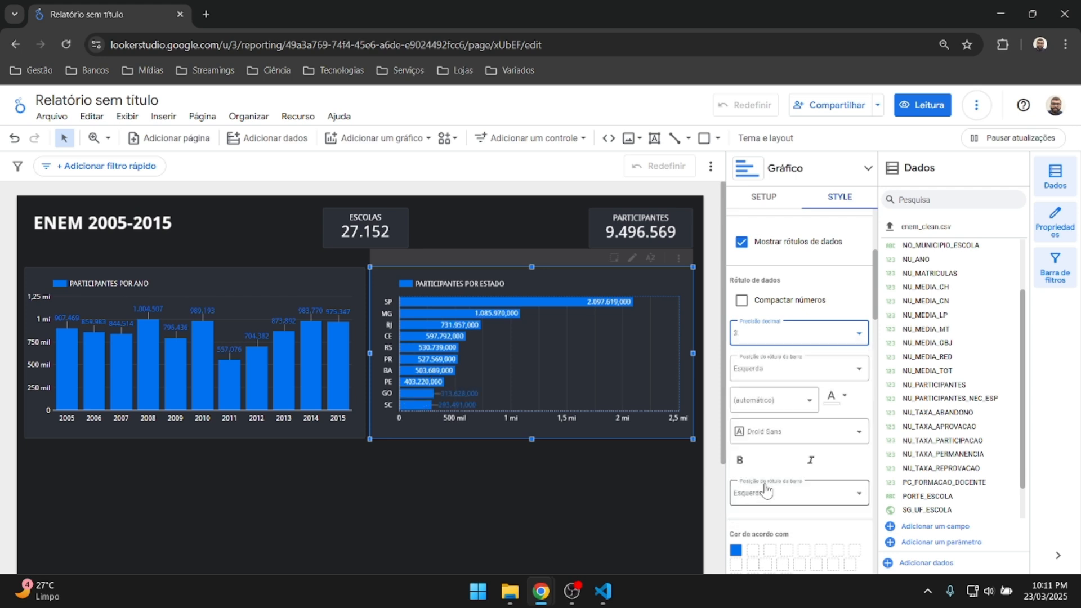
click(798, 337)
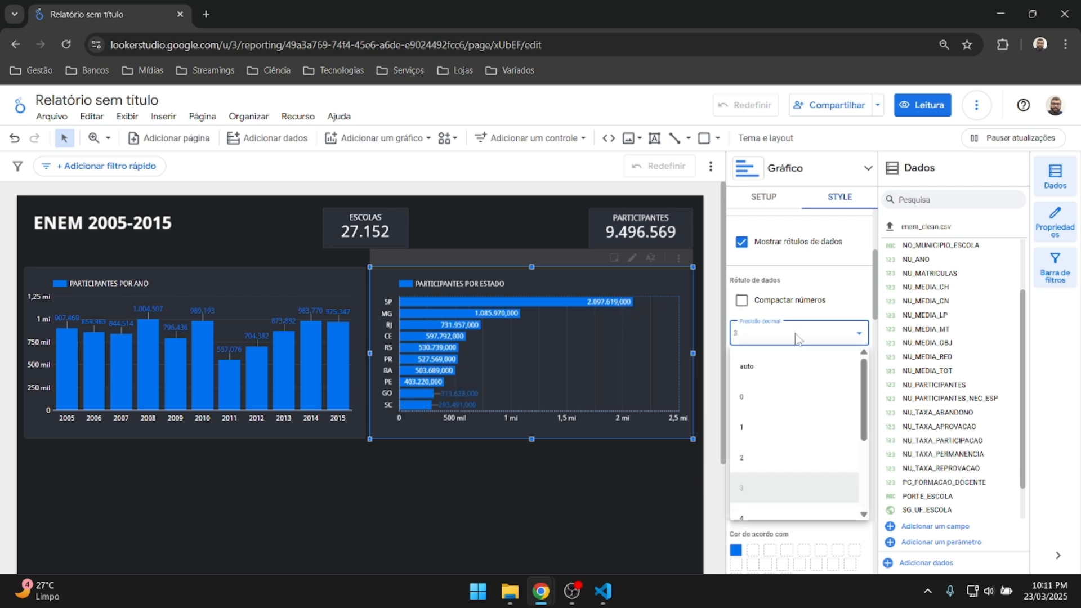
click(752, 369)
scroll(833, 358, down, 3)
scroll(834, 359, up, 6)
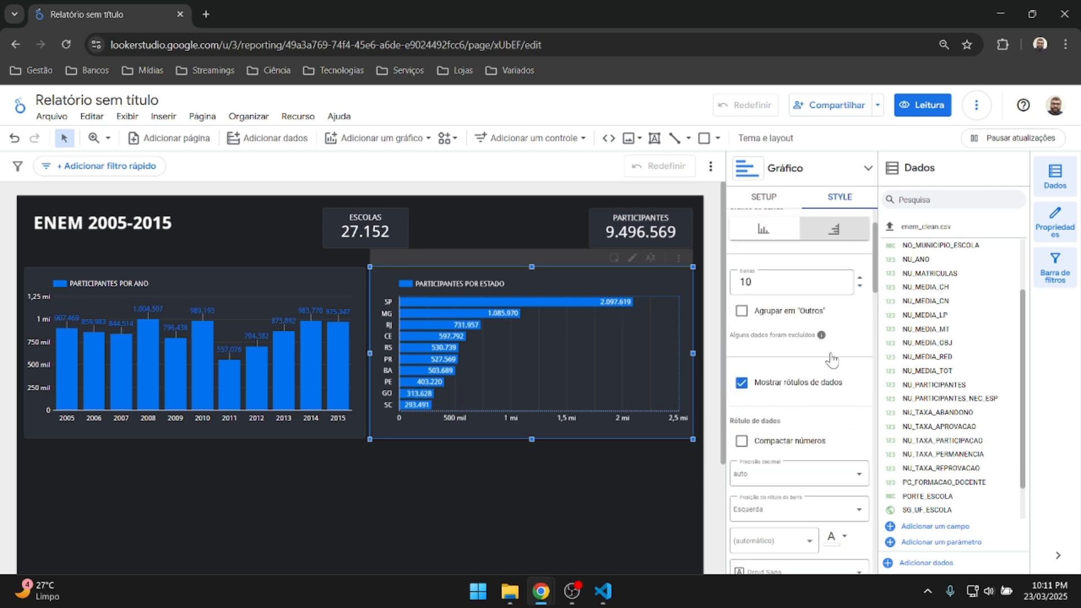
click(772, 198)
click(575, 505)
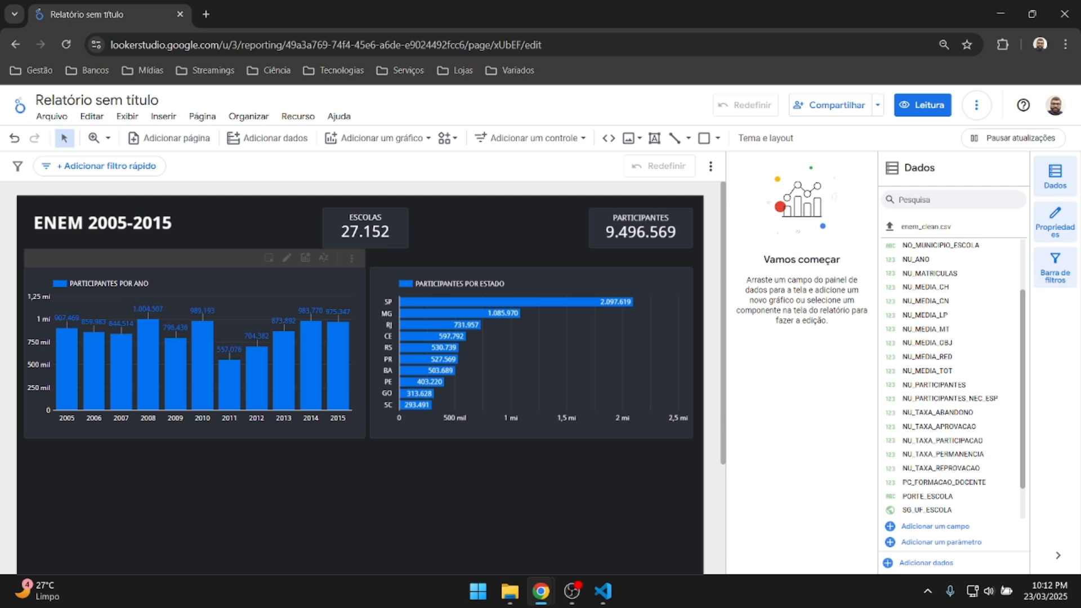
key(alt+Tab)
click(556, 517)
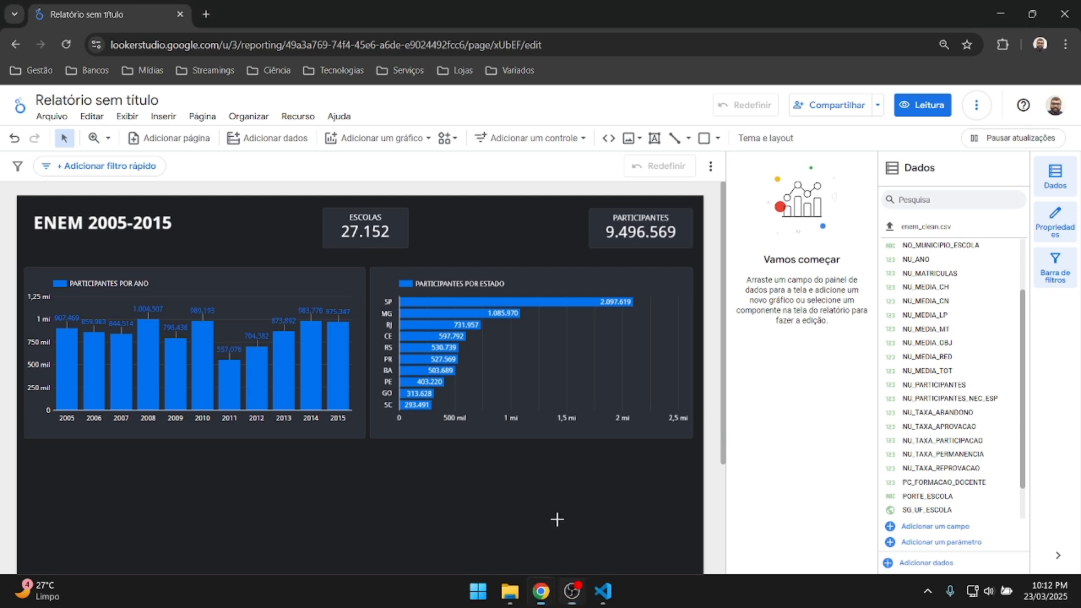
scroll(556, 517, down, 5)
scroll(558, 521, up, 5)
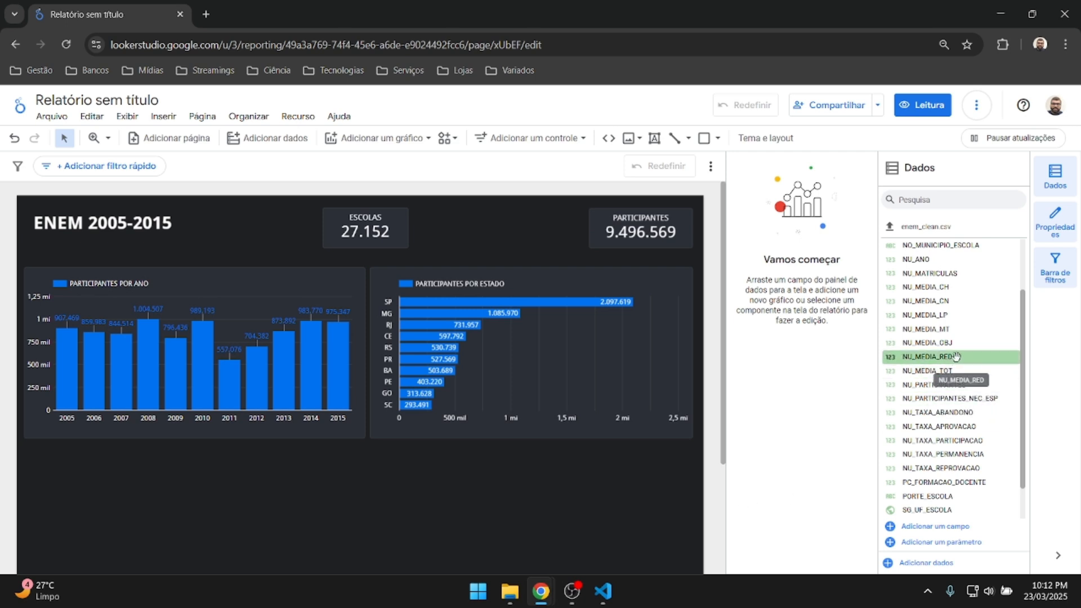
scroll(956, 357, down, 1)
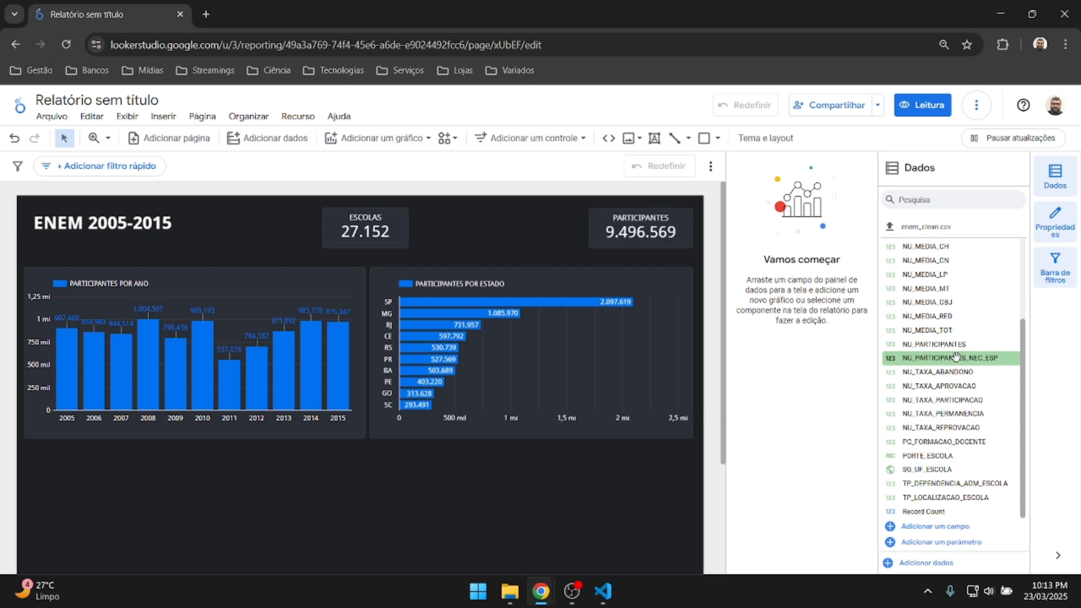
scroll(956, 356, up, 3)
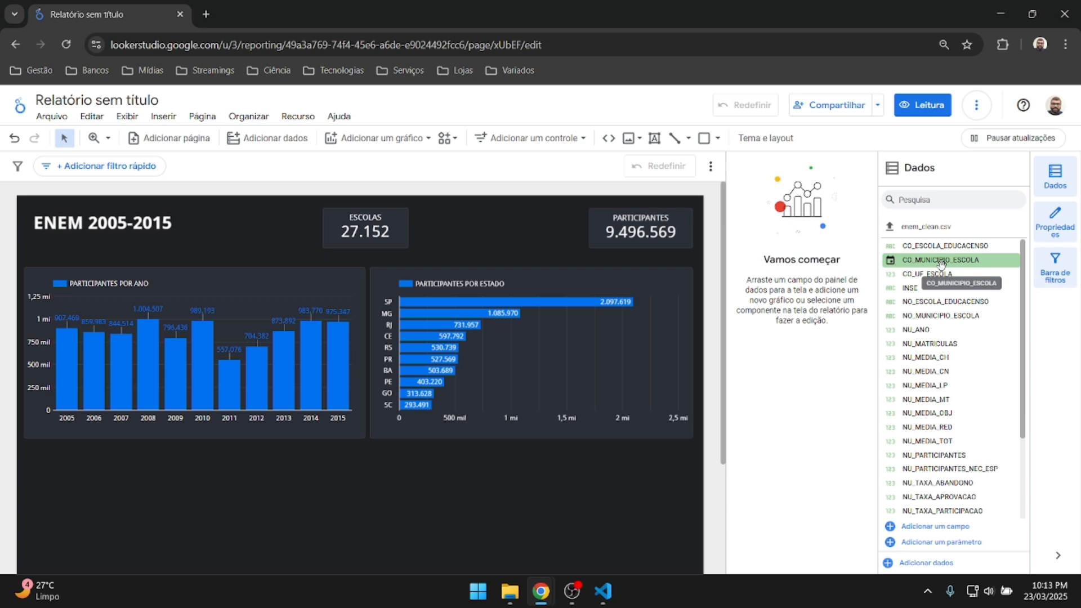
scroll(599, 465, down, 2)
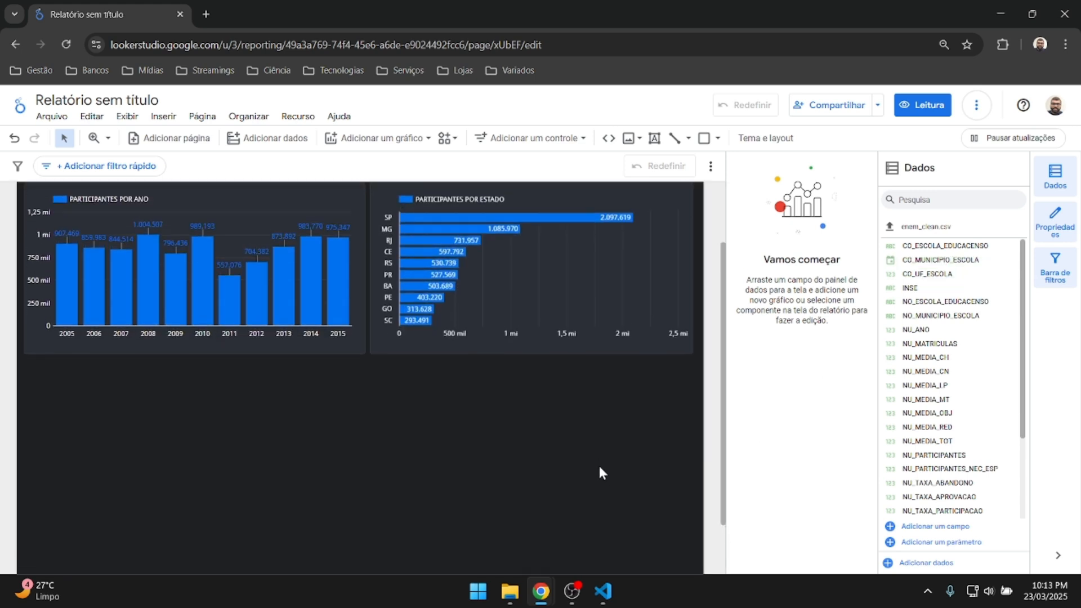
scroll(599, 465, down, 2)
click(407, 138)
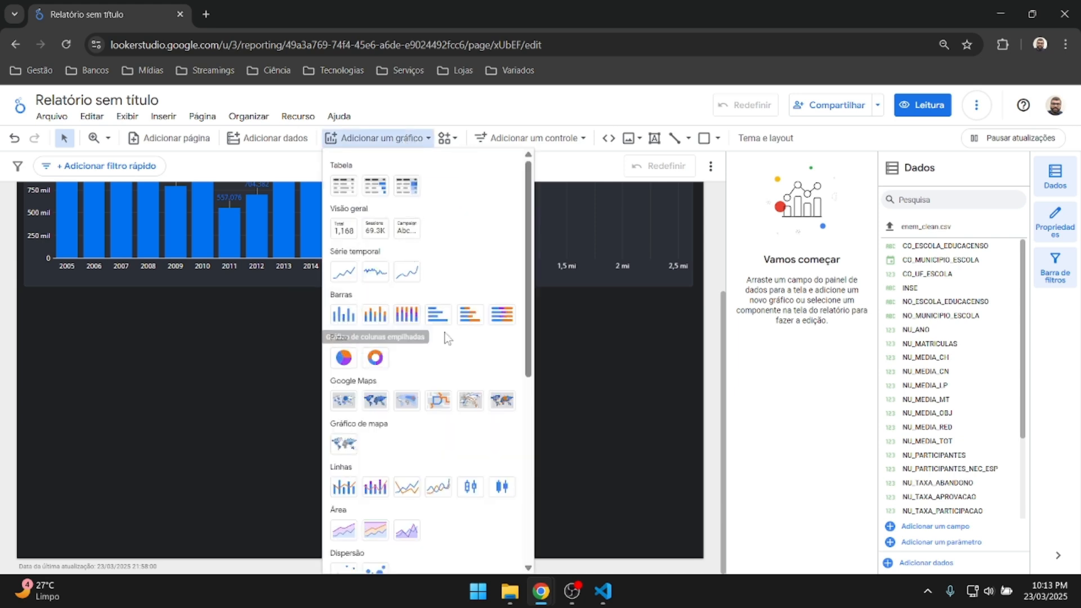
Add a bubble chart below the existing charts and enlarge it.
scroll(445, 335, down, 3)
scroll(447, 338, up, 2)
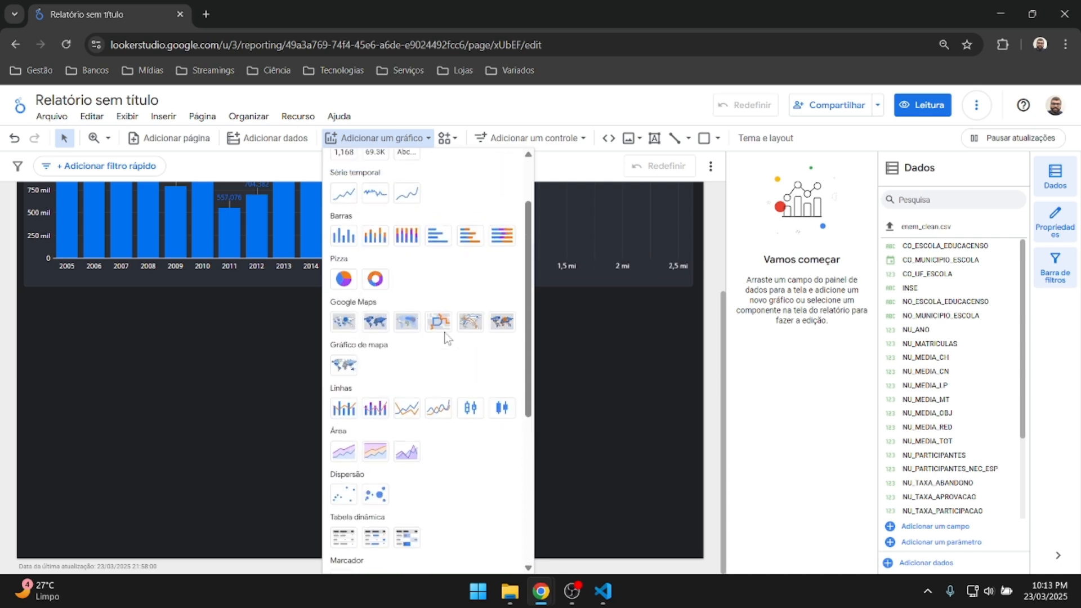
scroll(446, 338, down, 5)
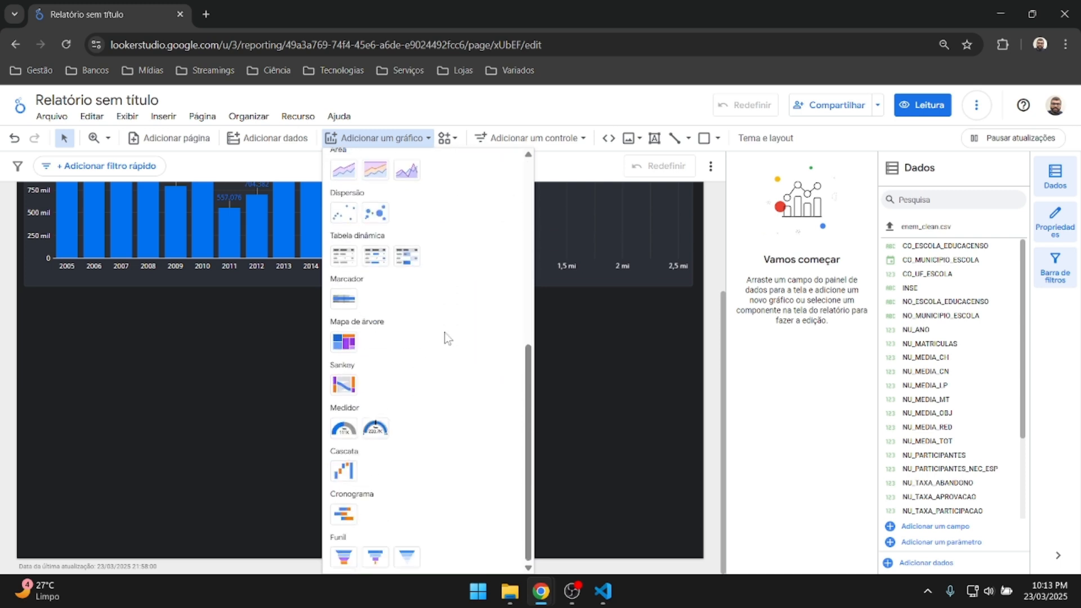
scroll(448, 338, up, 1)
scroll(447, 338, up, 2)
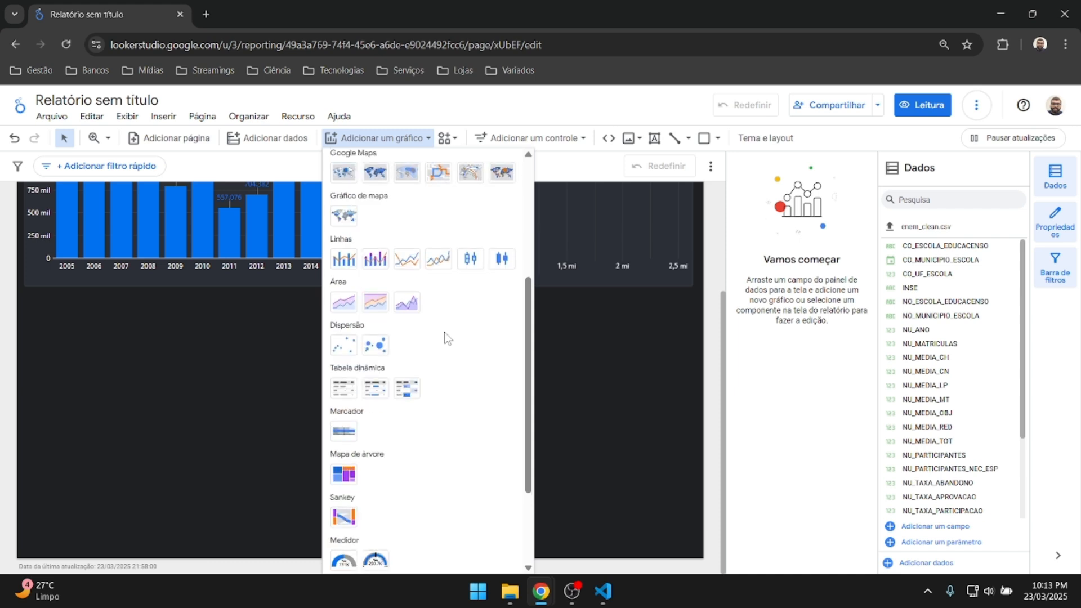
scroll(447, 338, down, 1)
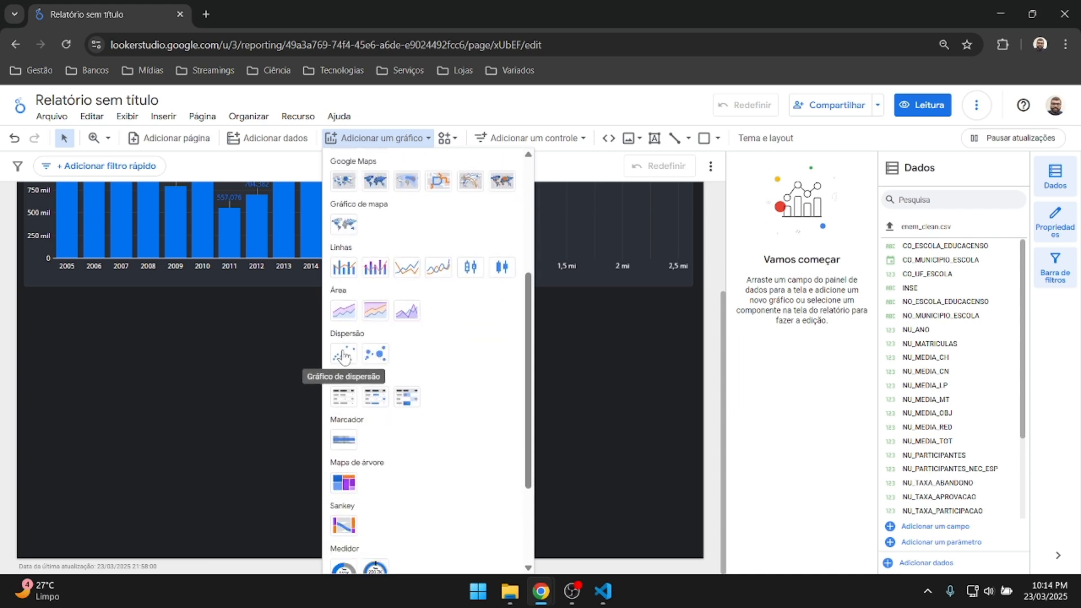
click(380, 357)
click(24, 294)
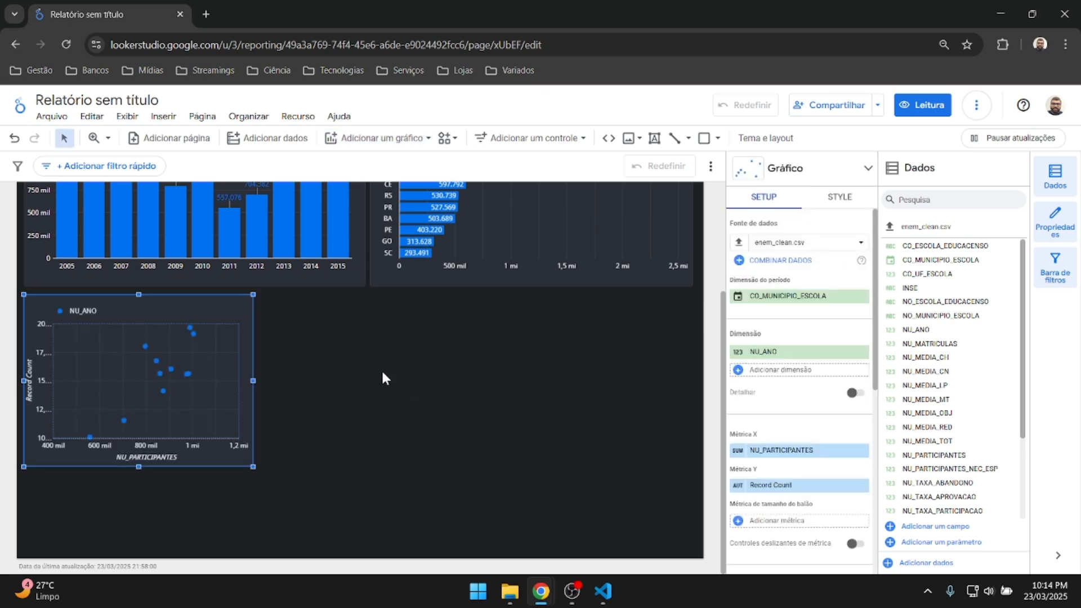
drag(251, 464, 366, 552)
click(486, 448)
Remove the CO_MUNICIPIO_ESCOLA period dimension from the scatter chart.
click(294, 410)
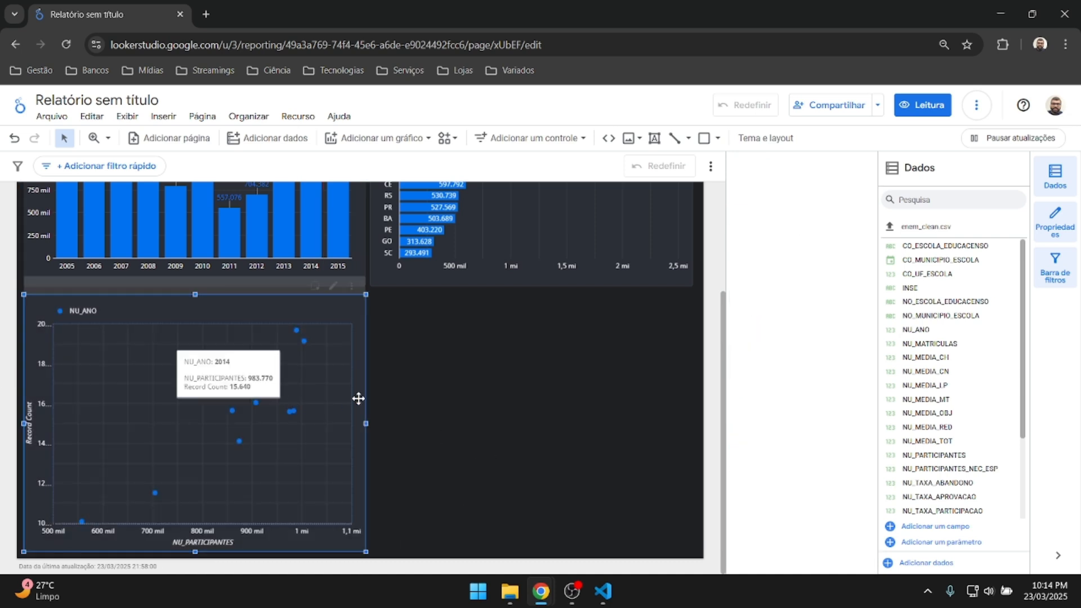
click(862, 297)
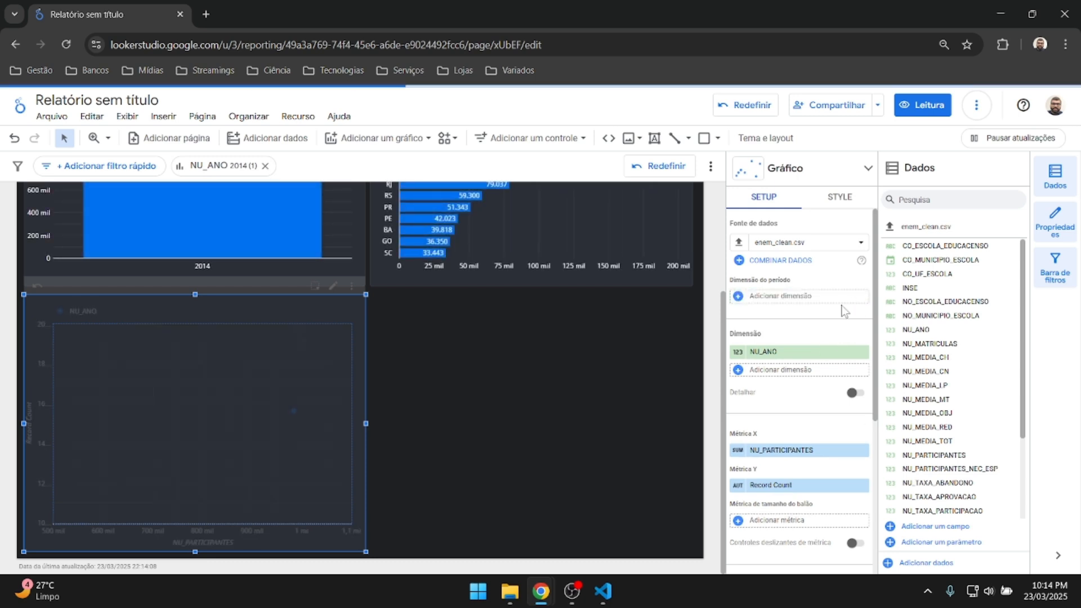
scroll(842, 311, down, 4)
scroll(839, 308, up, 4)
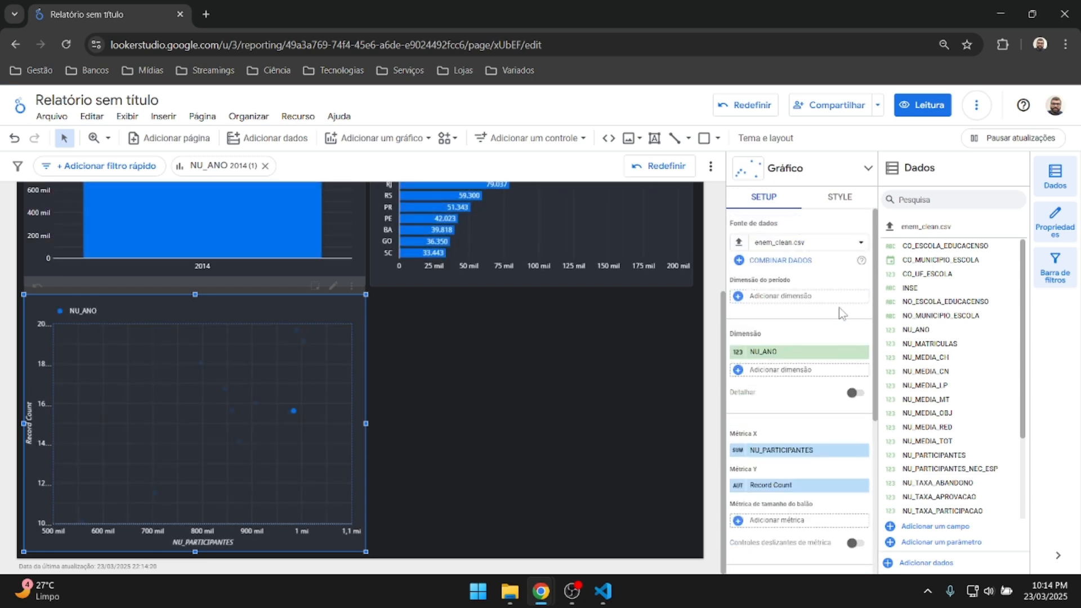
scroll(917, 327, down, 3)
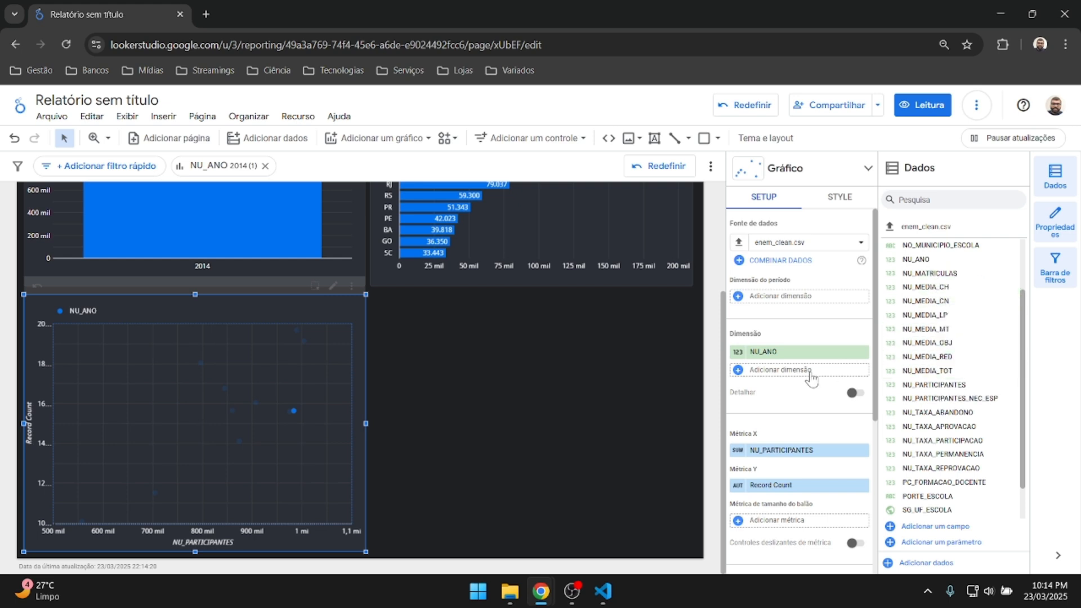
scroll(811, 378, down, 1)
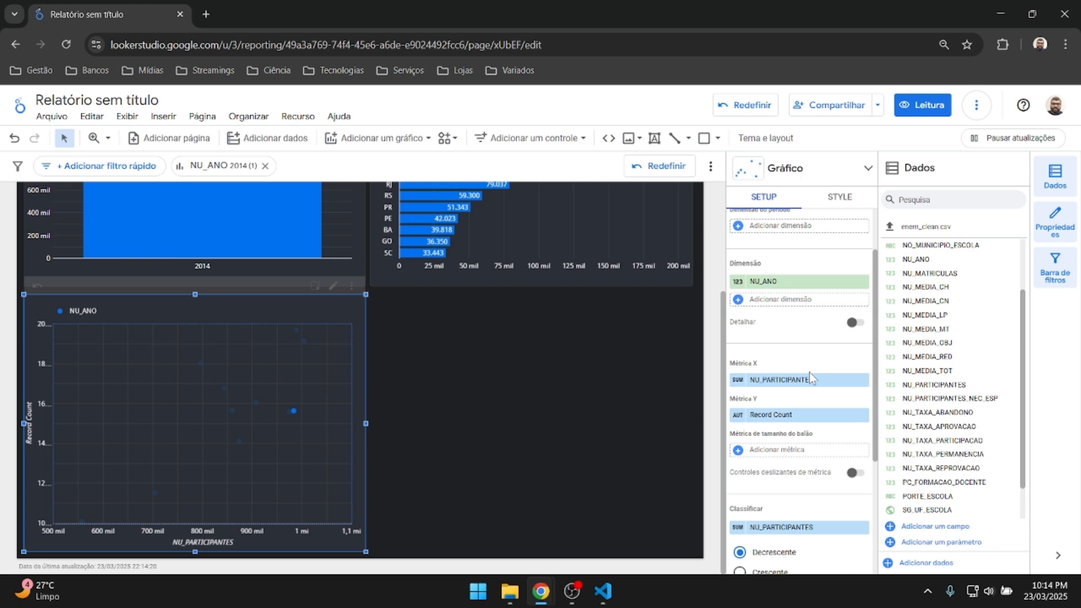
scroll(811, 377, down, 2)
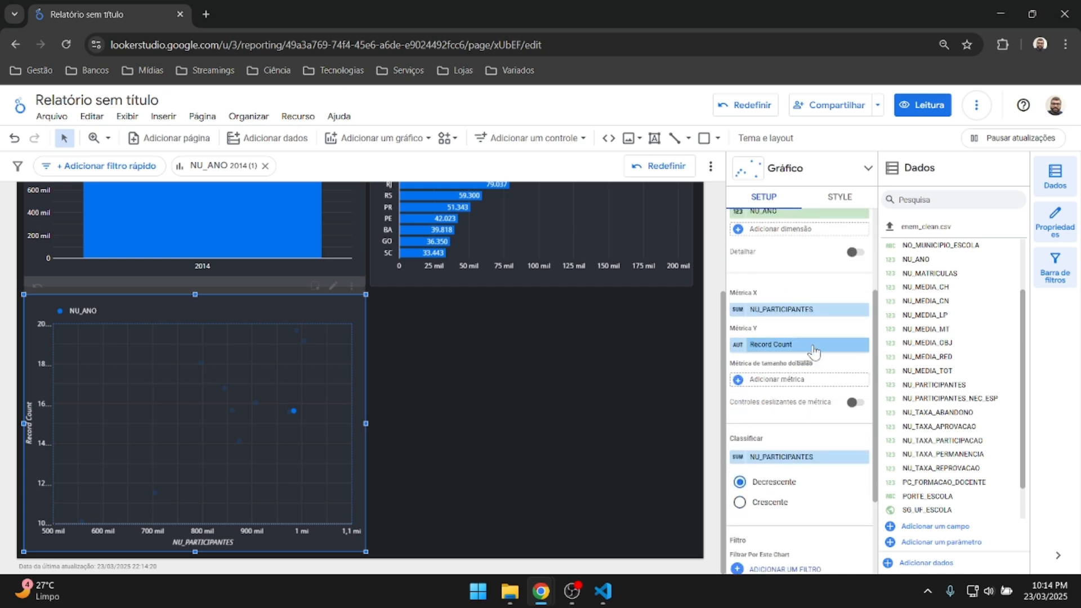
scroll(797, 338, up, 2)
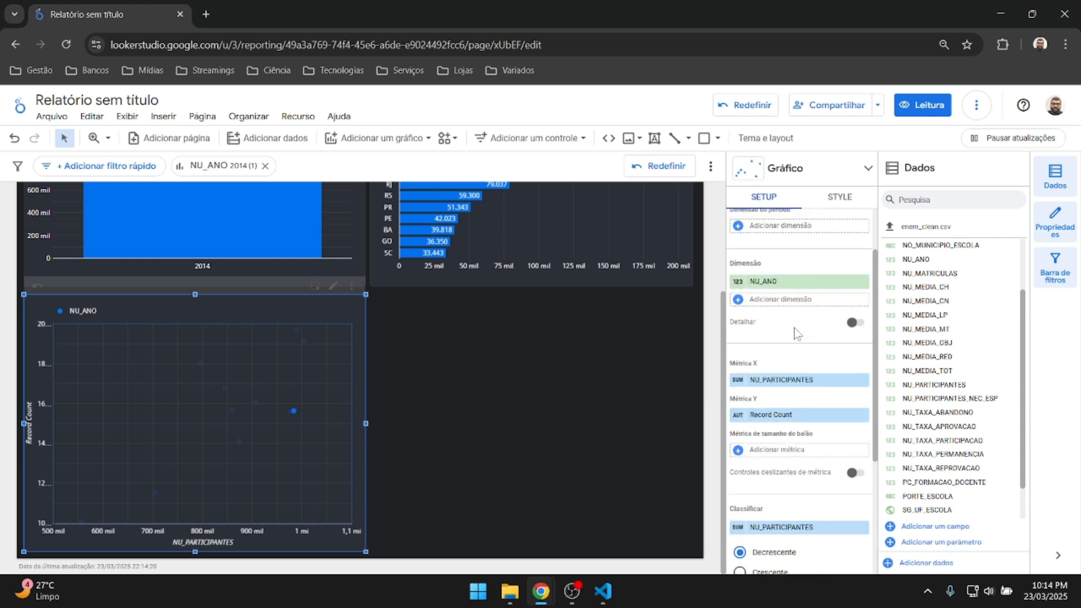
scroll(797, 333, down, 2)
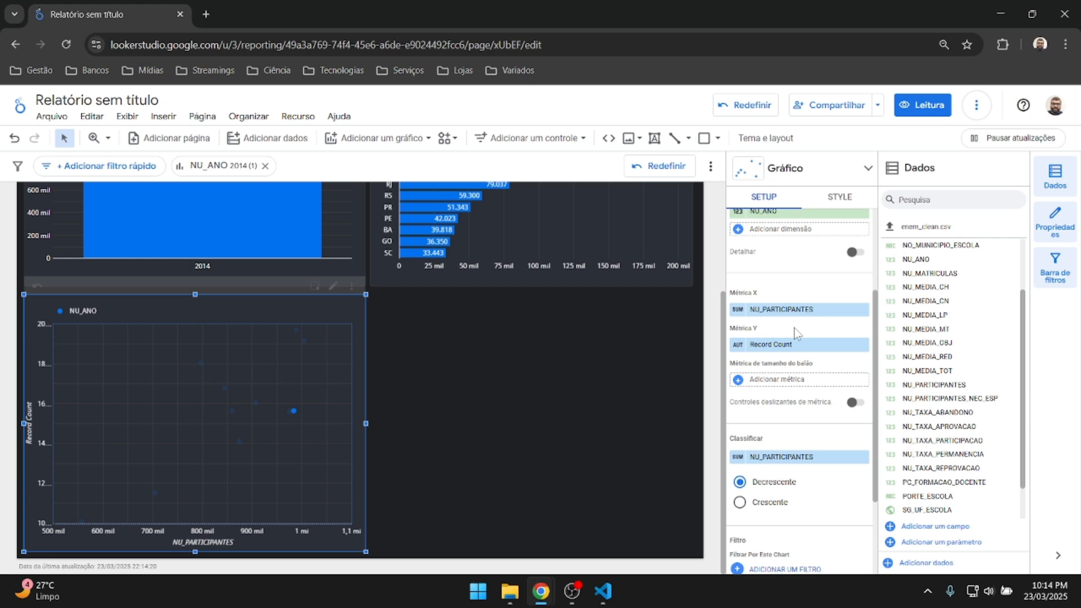
Put NU_MEDIA_TOT on Métrica Y, clear the 2014 cross-filter, and delete the scatter chart.
drag(926, 371, 790, 348)
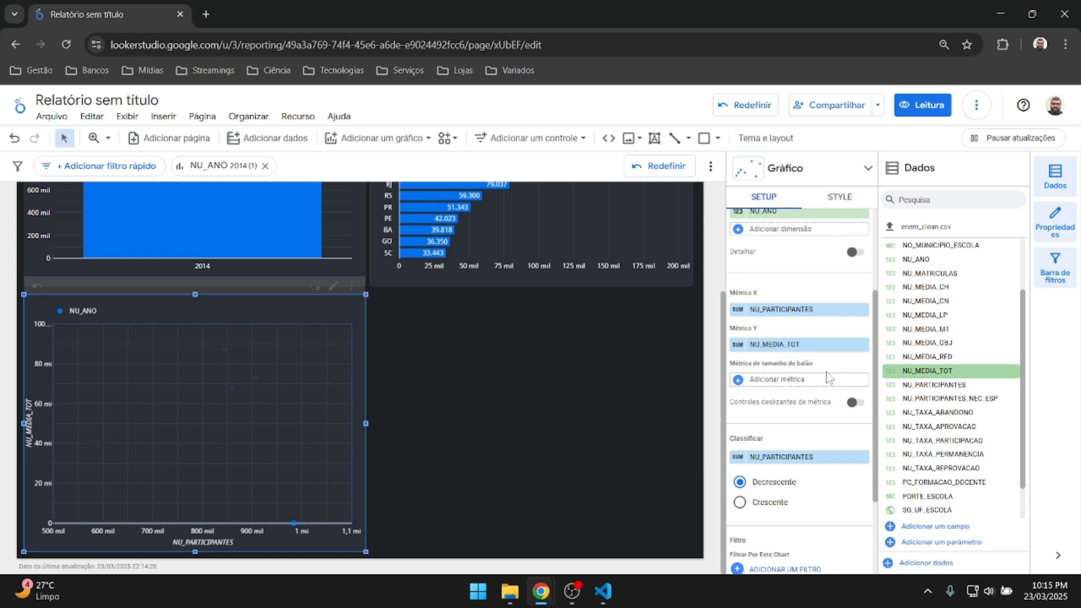
scroll(828, 377, up, 3)
scroll(828, 378, down, 1)
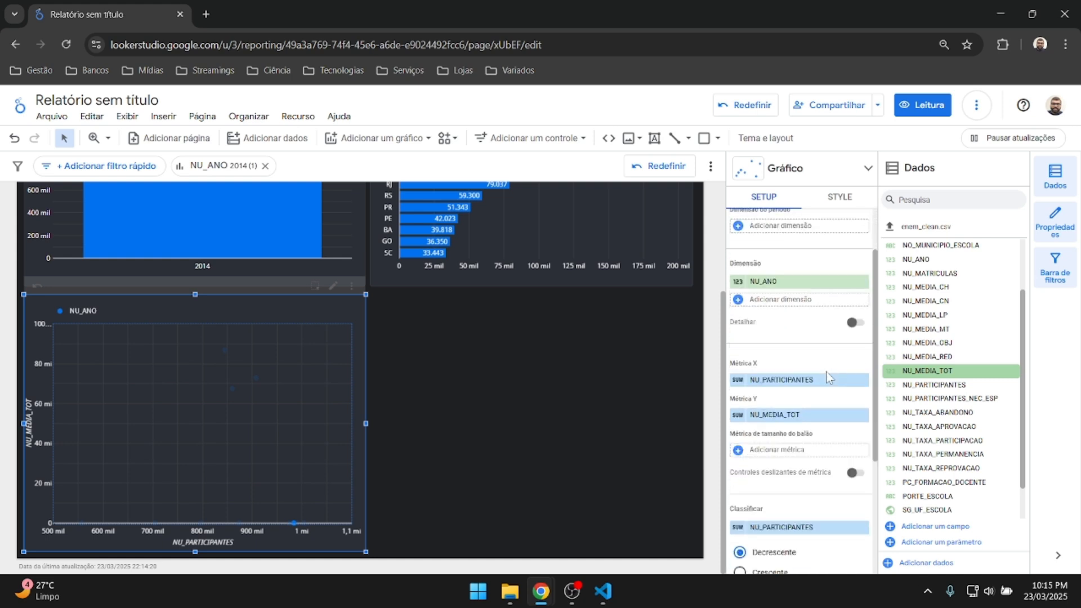
scroll(803, 311, down, 1)
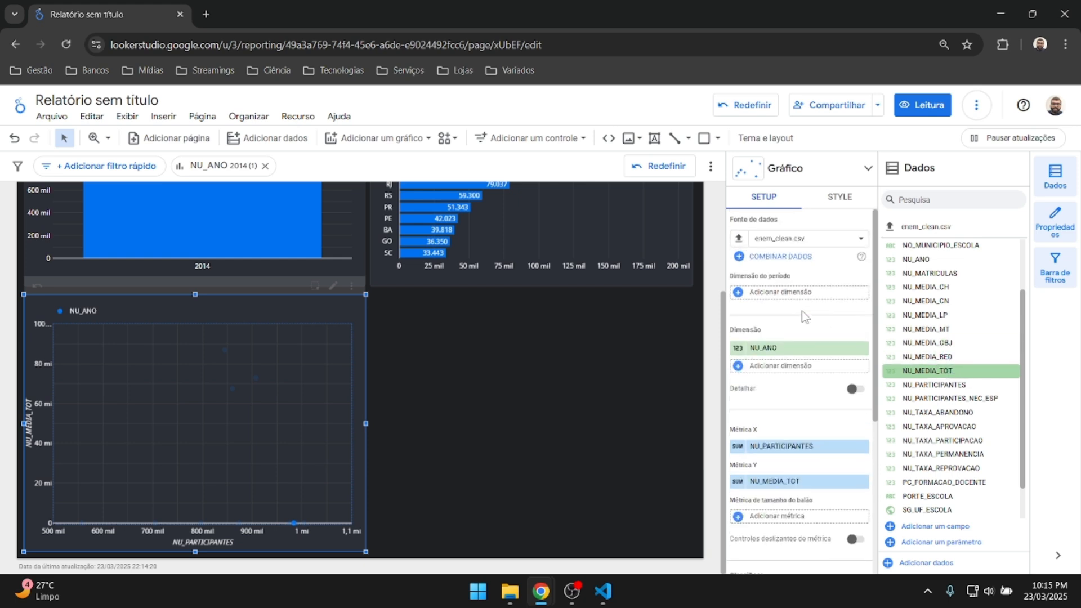
scroll(802, 311, down, 1)
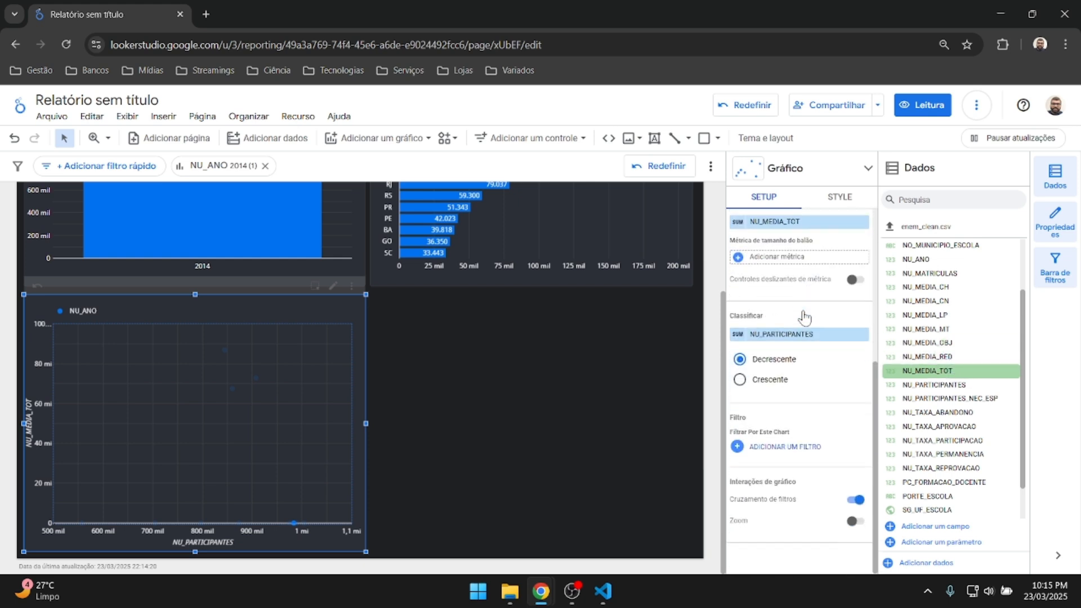
scroll(980, 405, down, 1)
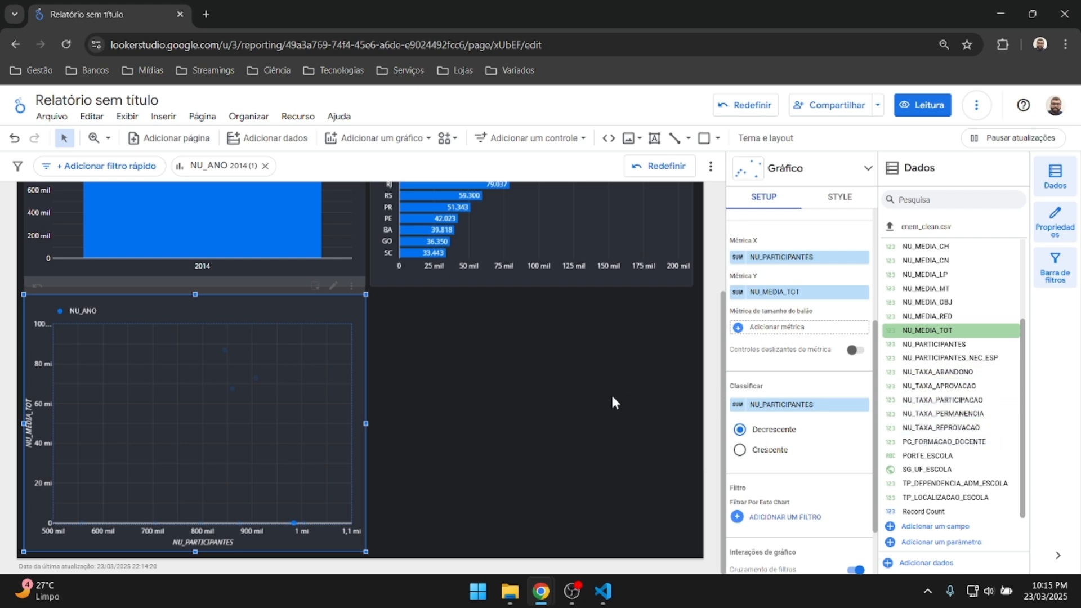
click(268, 403)
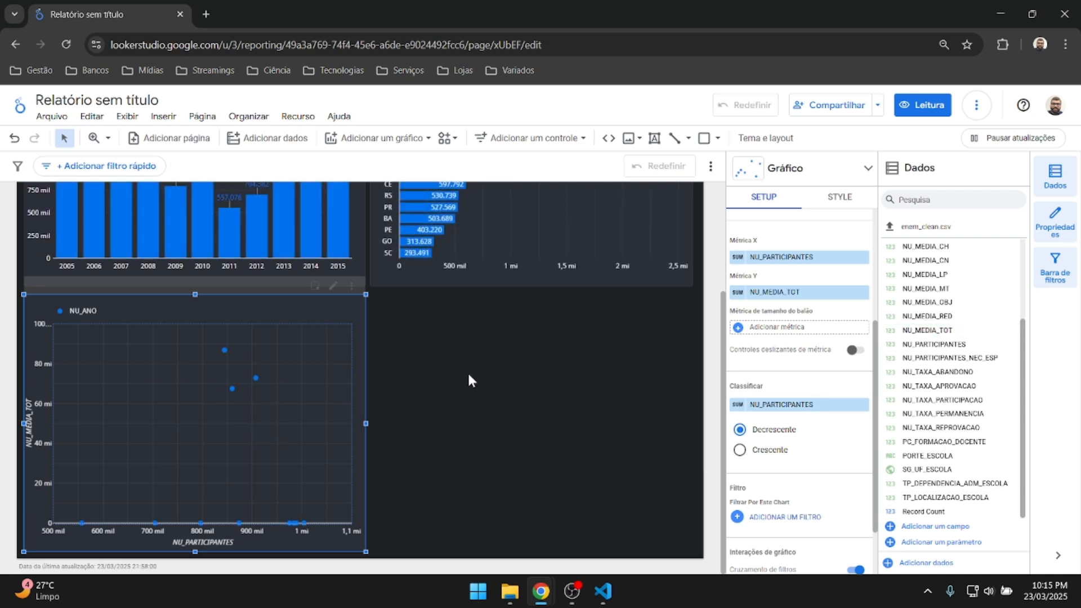
key(Delete)
Choose the column chart type from Adicionar um gráfico for the emptied space.
scroll(973, 378, up, 2)
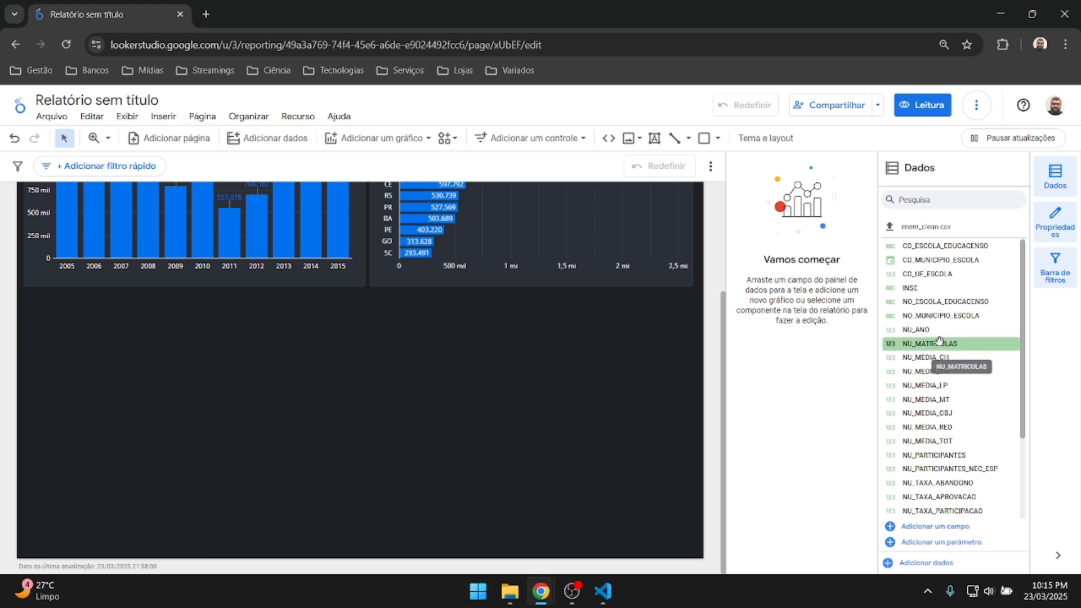
scroll(939, 340, down, 3)
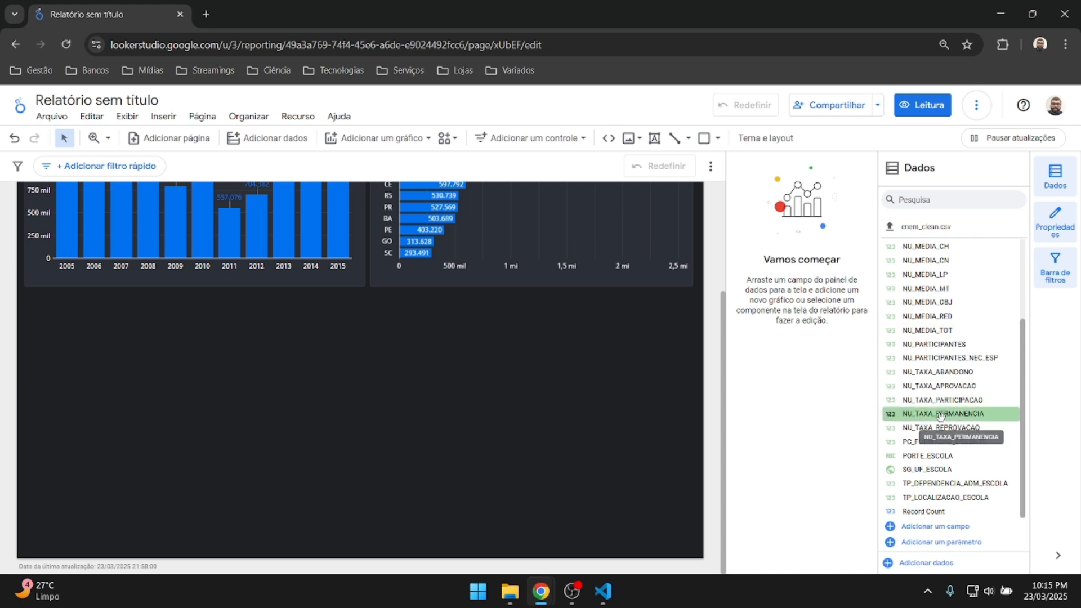
scroll(940, 415, up, 3)
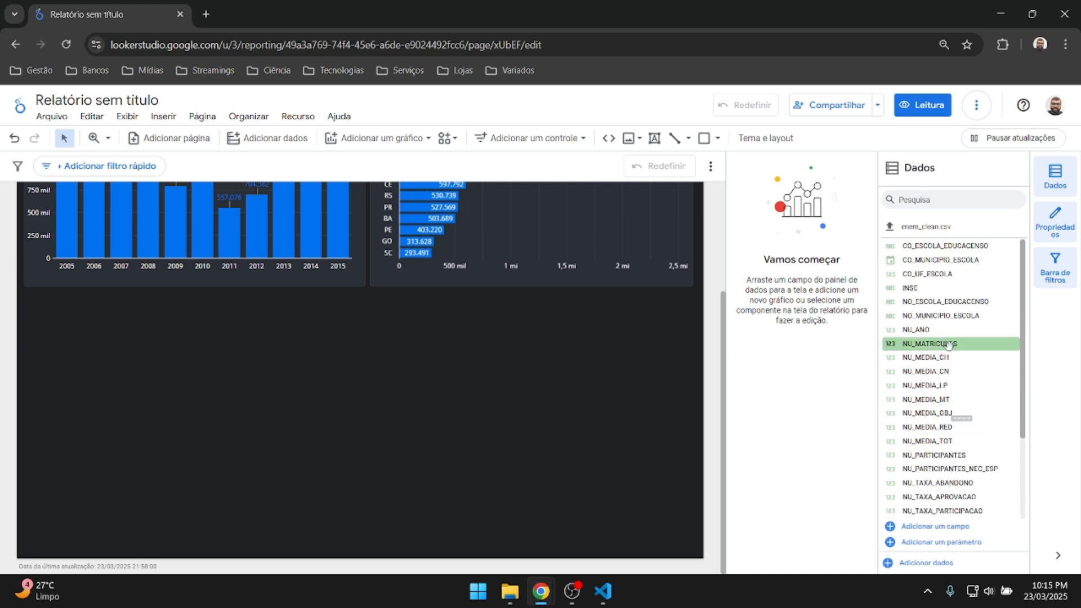
click(369, 140)
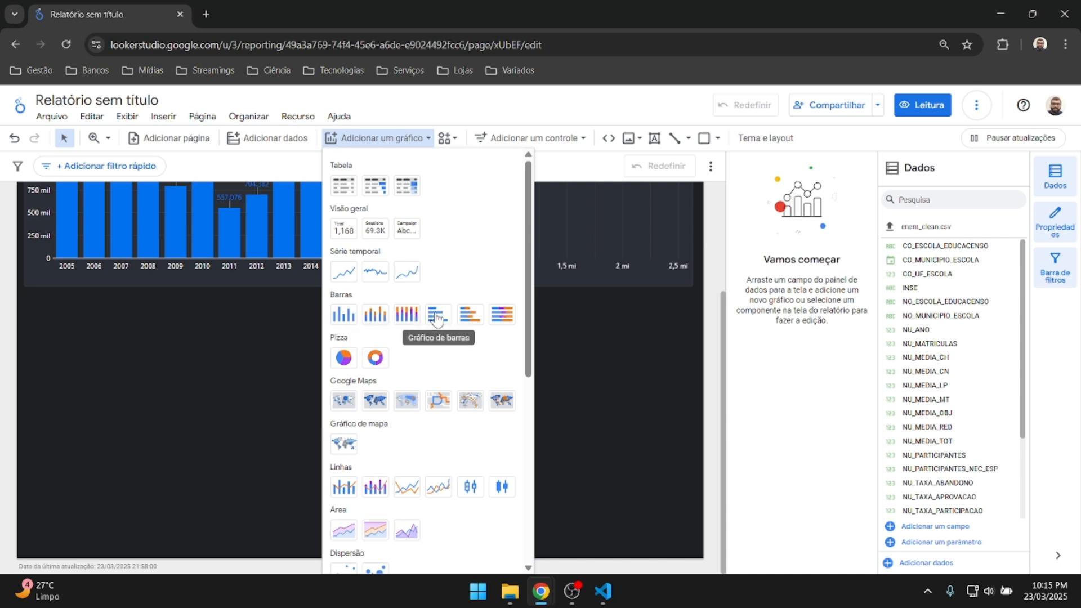
click(369, 318)
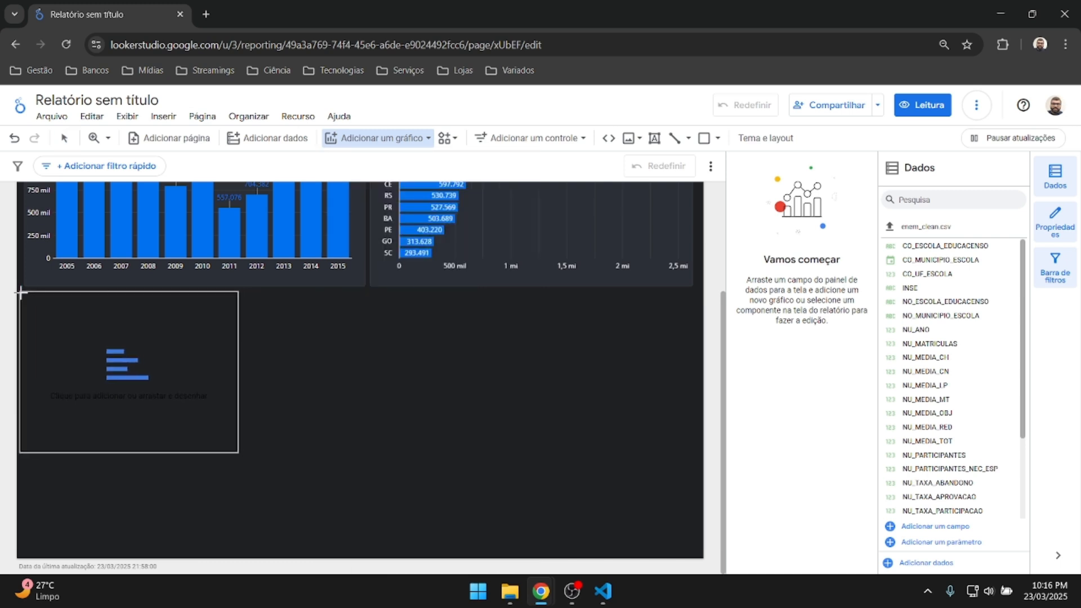
Place a full-width bar chart below the others and remove its CO_MUNICIPIO_ESCOLA date dimension.
click(22, 293)
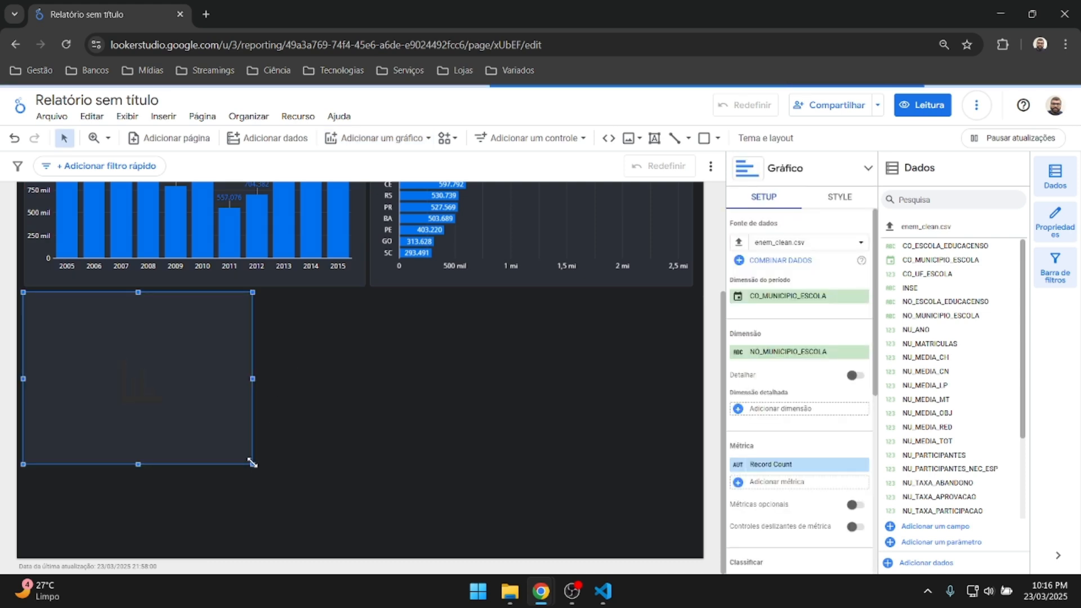
drag(254, 468, 700, 562)
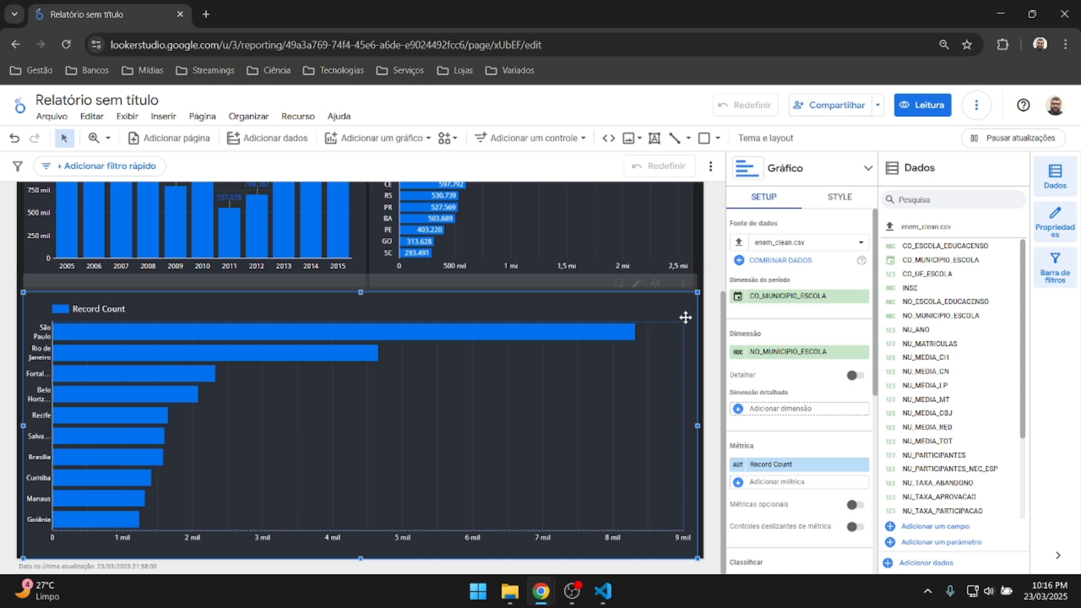
click(710, 266)
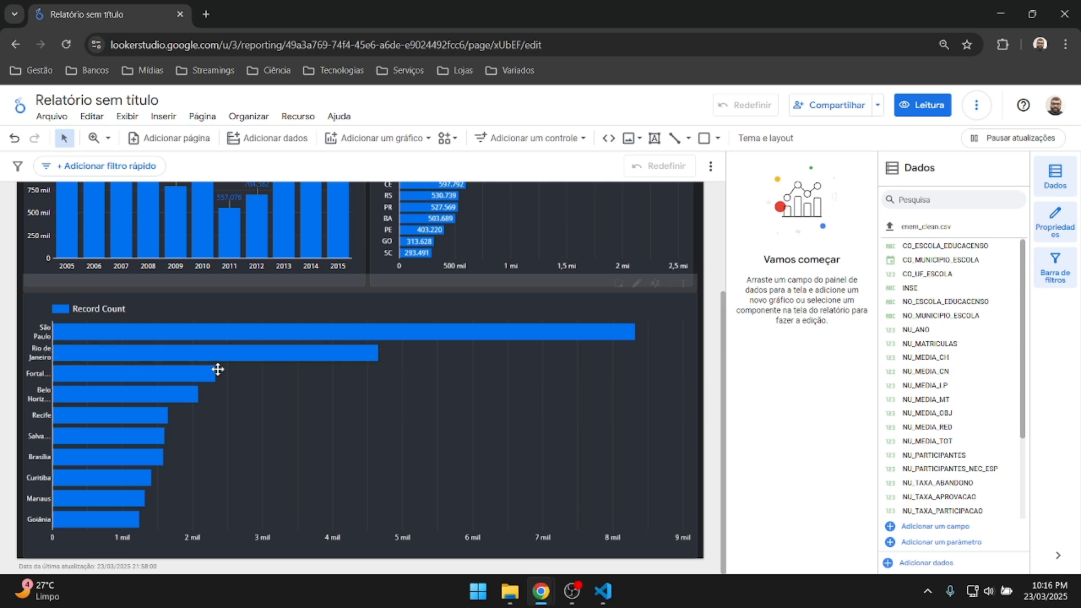
click(378, 318)
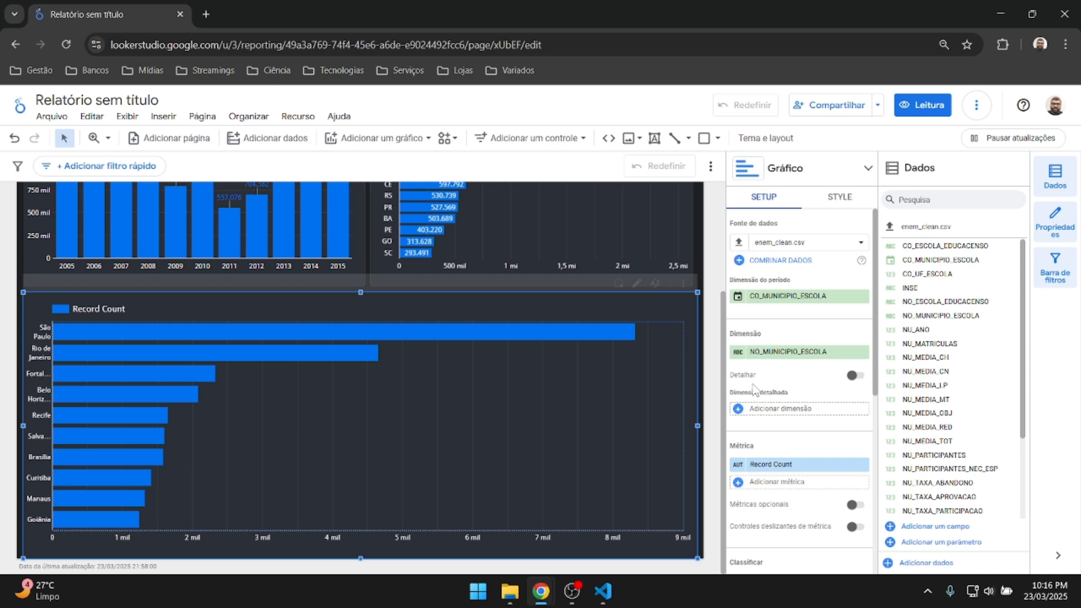
click(863, 296)
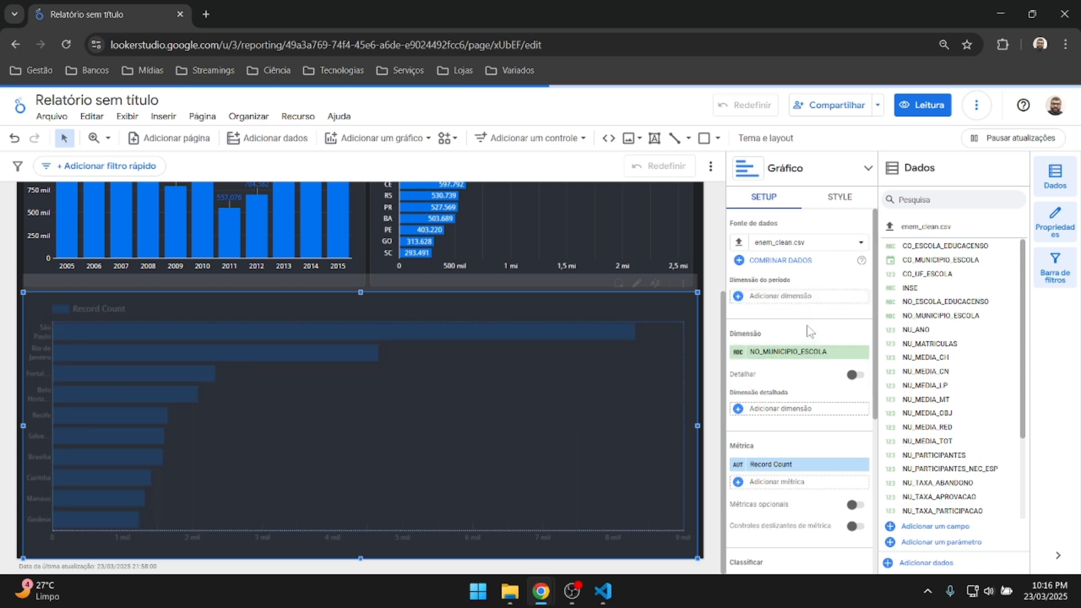
scroll(930, 428, down, 2)
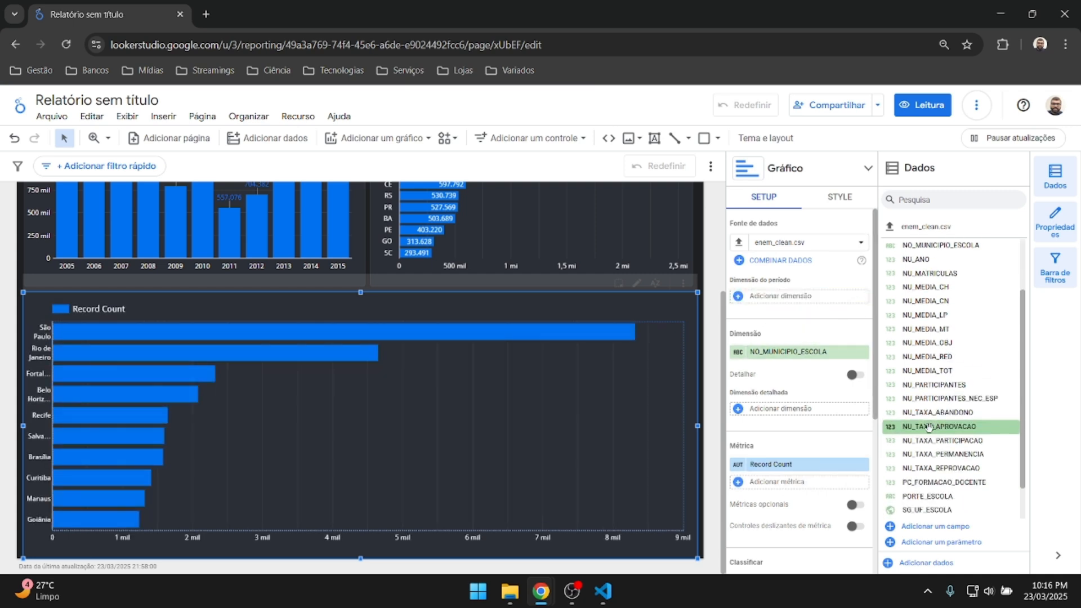
Replace Record Count with NU_PARTICIPANTES and rename it 'PARTICIPANTES POR MUNICÍPIOS'.
drag(934, 387, 793, 475)
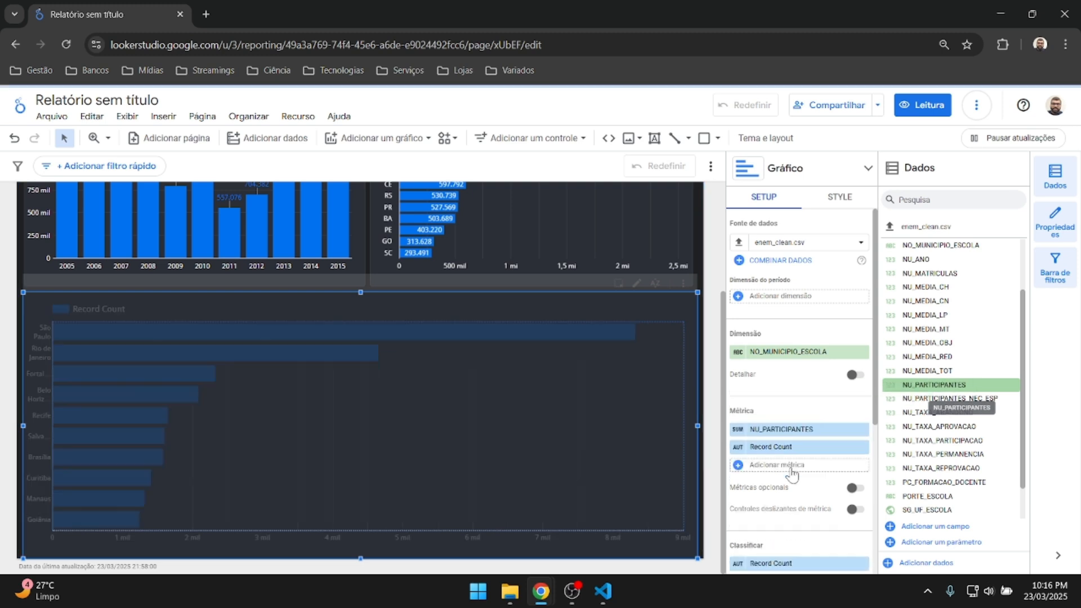
click(863, 447)
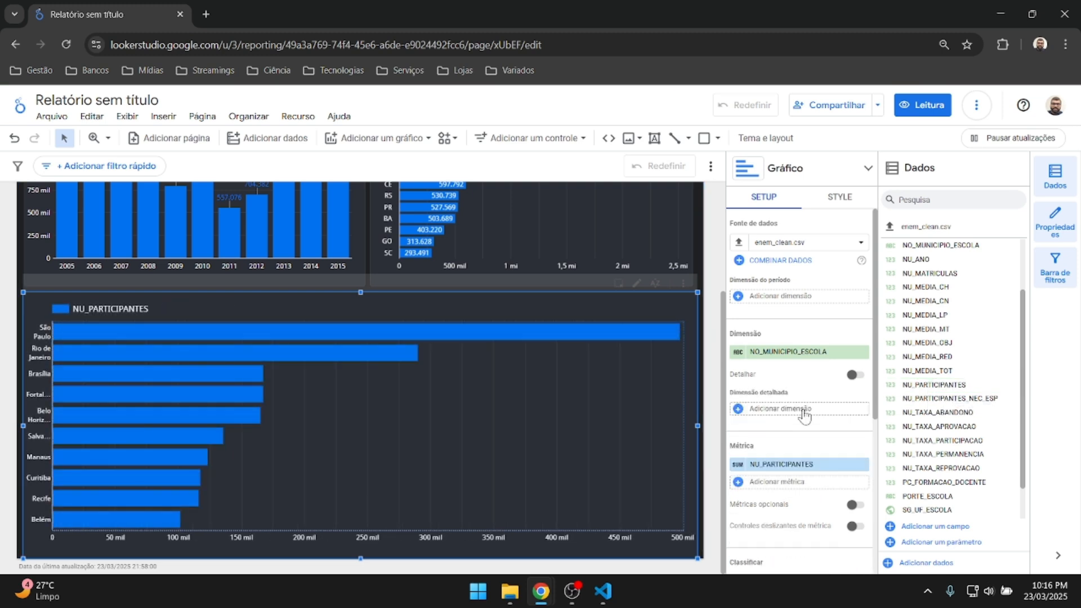
click(749, 464)
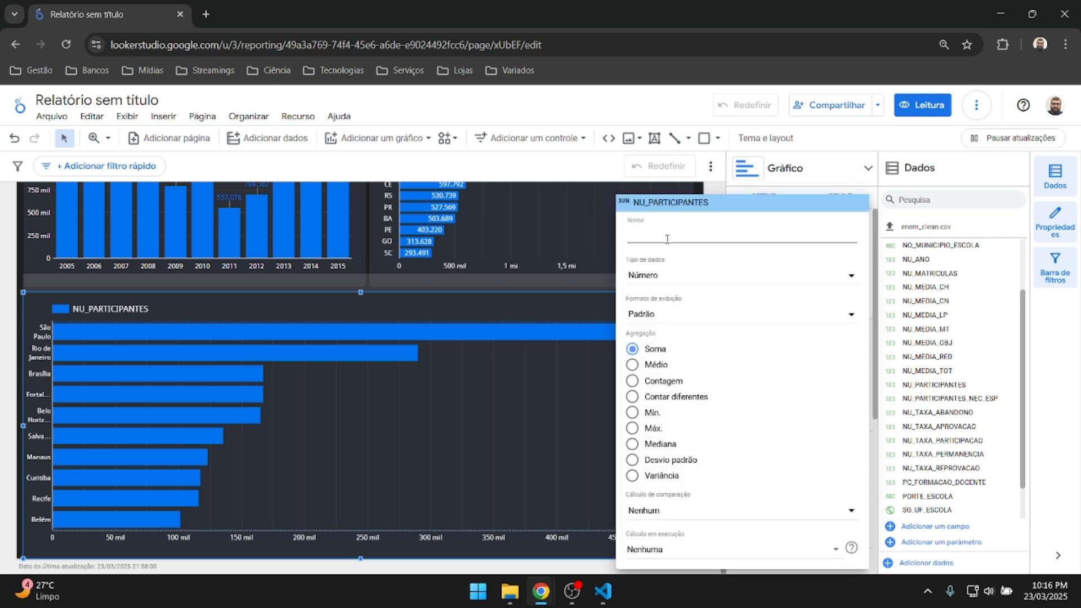
text(PARTICI)
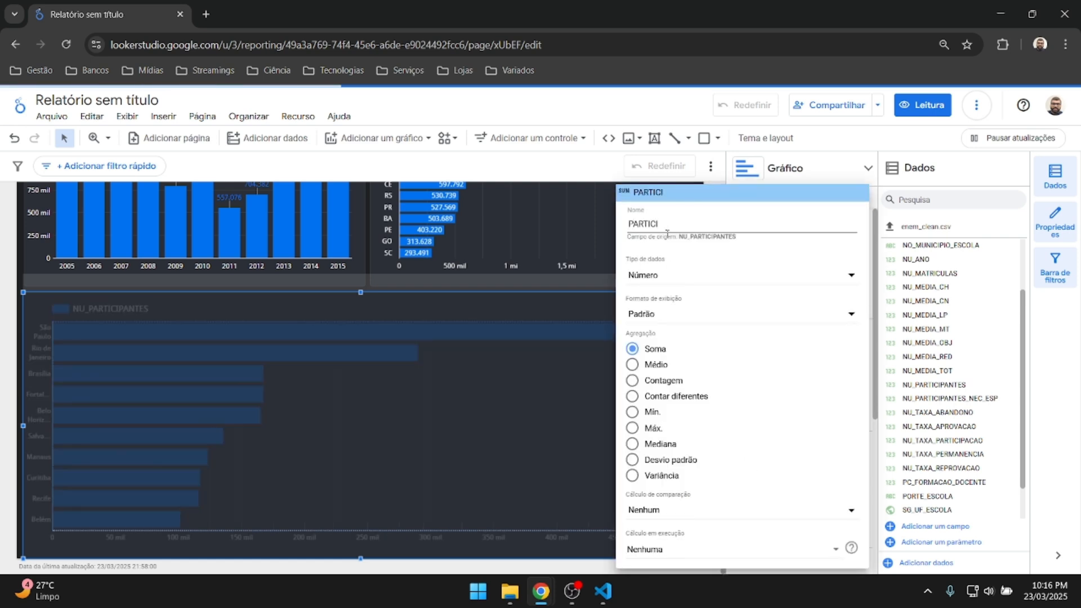
text(PAN)
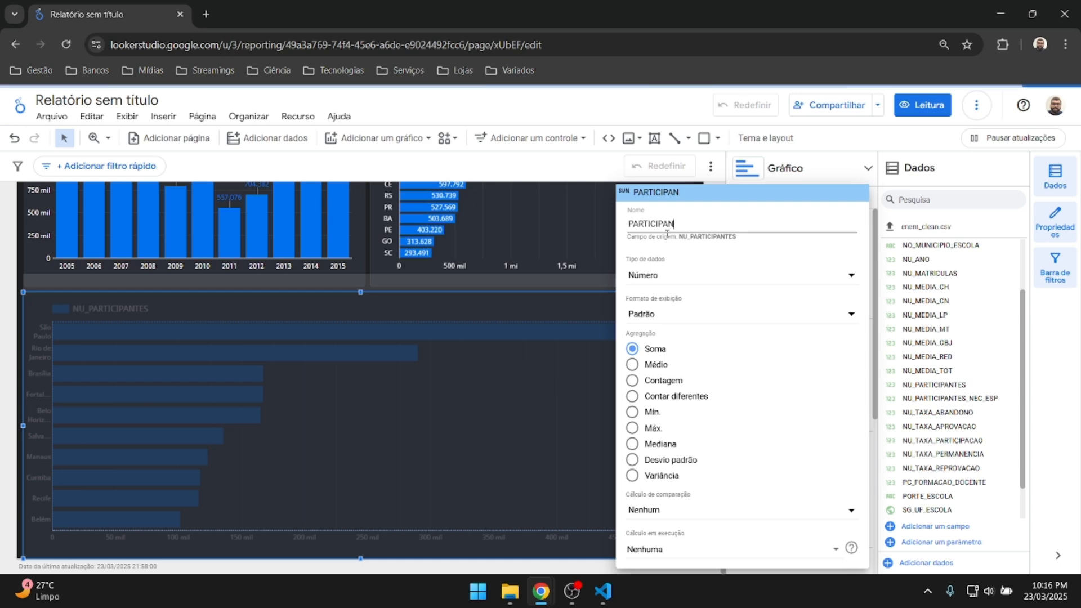
text(TES POR MUNICÍPIOS)
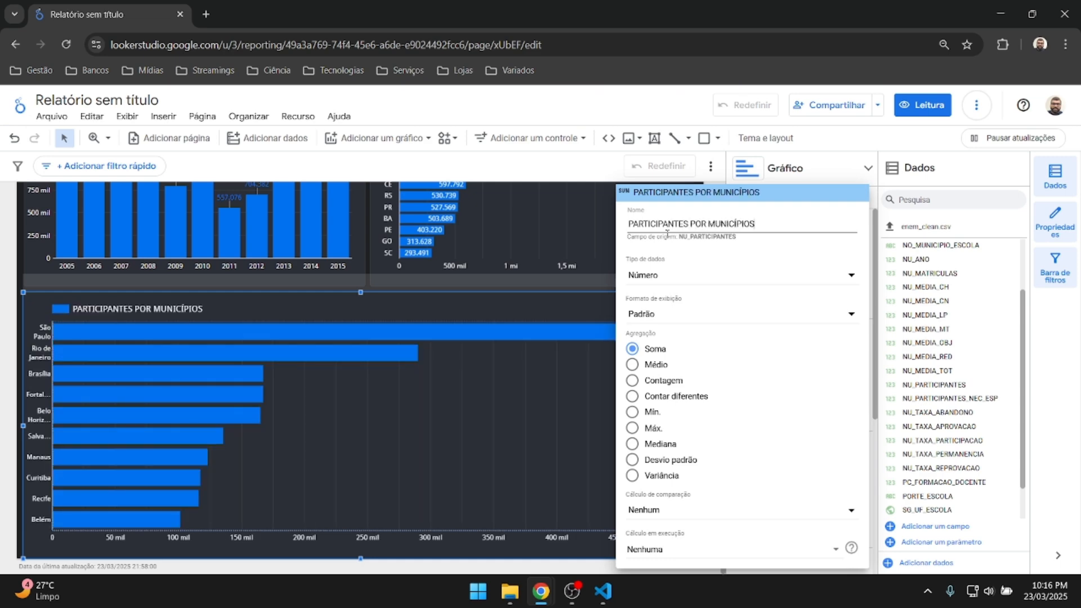
key(Return)
scroll(667, 233, up, 3)
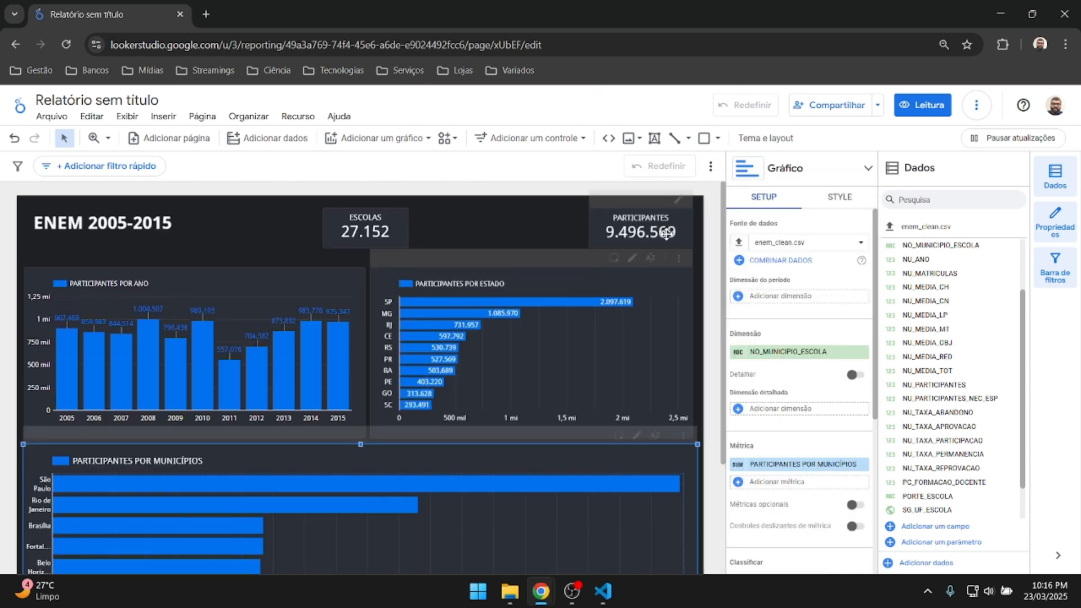
Keep the municipality chart's descending participants sort unchanged and bring up its style settings.
scroll(667, 234, down, 3)
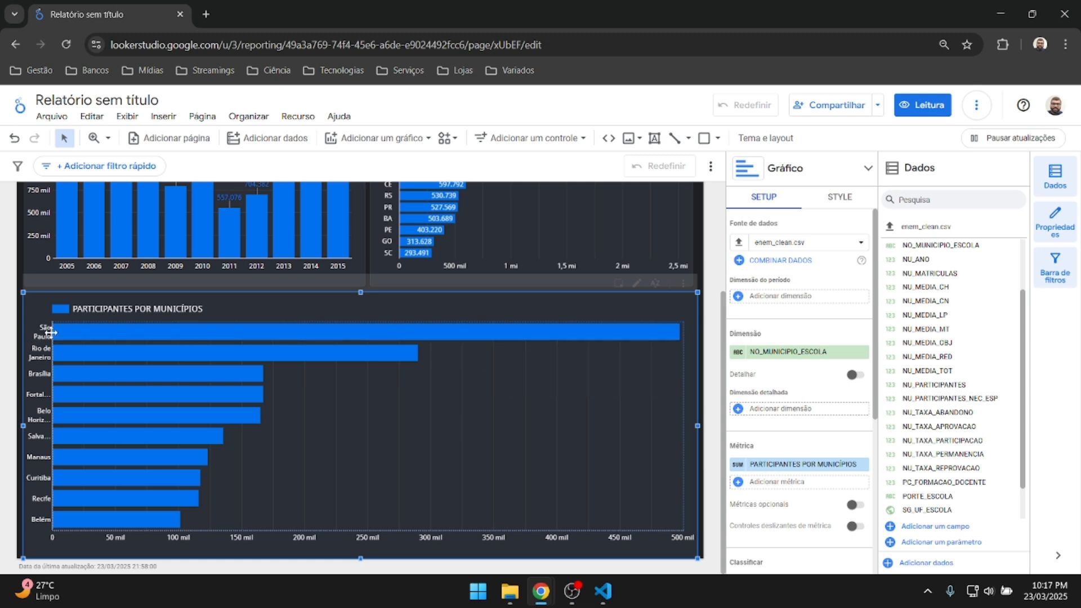
scroll(798, 366, down, 5)
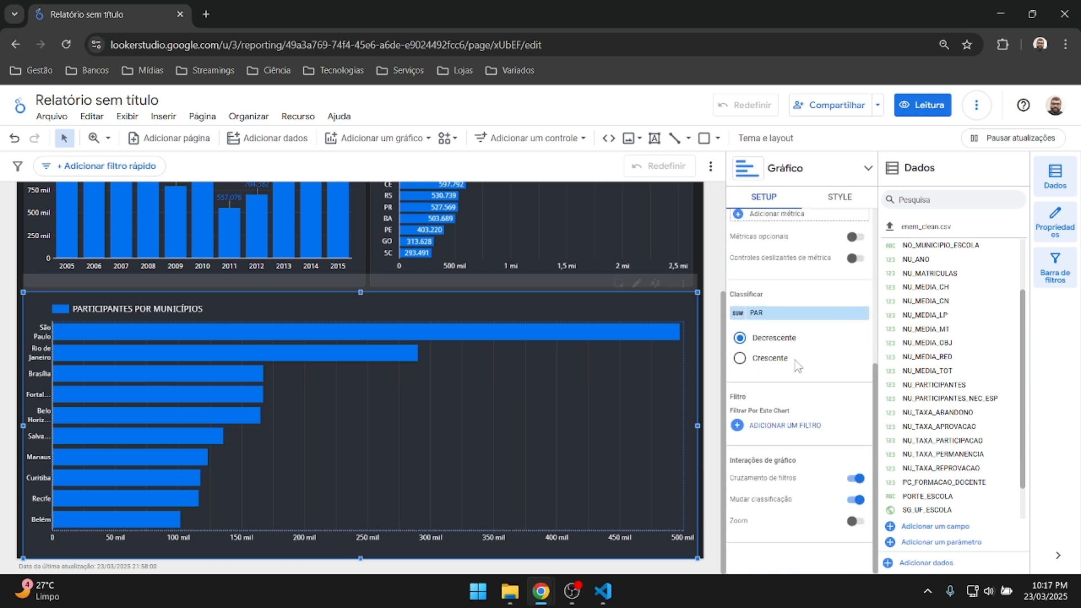
scroll(798, 366, up, 1)
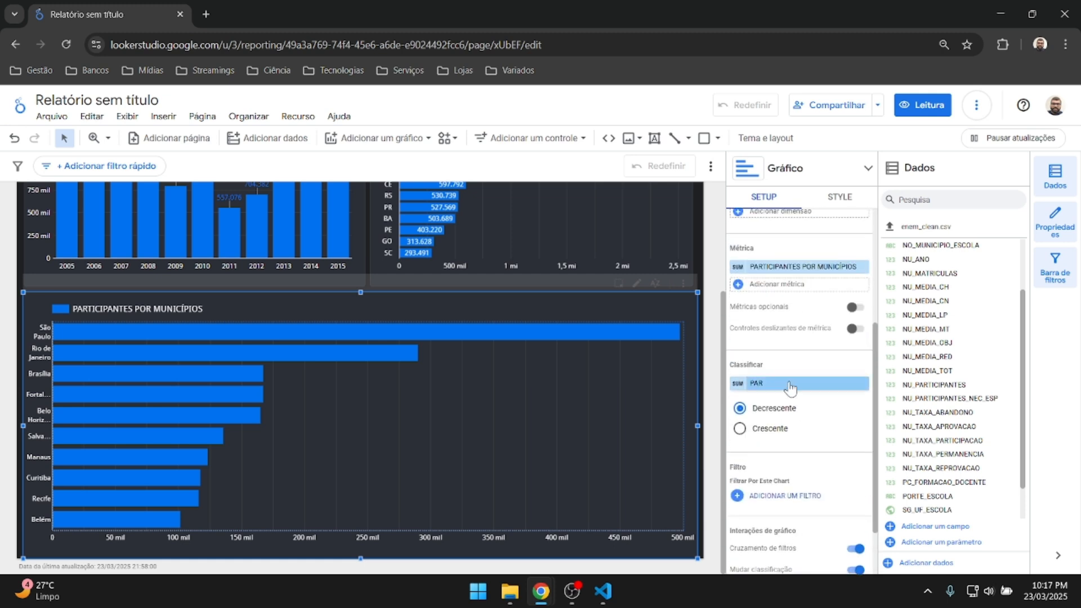
click(787, 388)
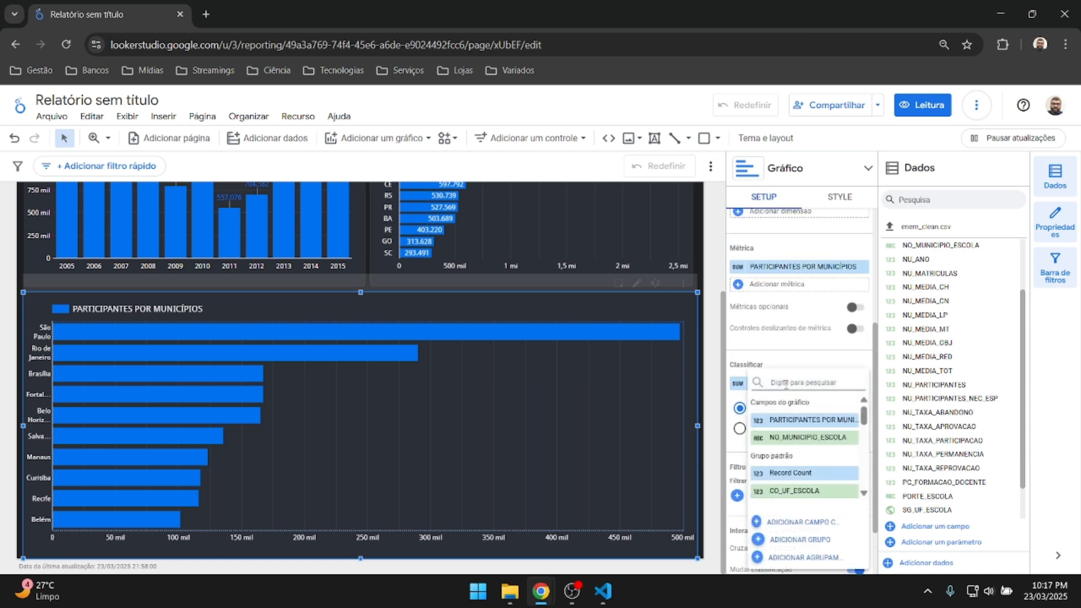
click(797, 365)
scroll(844, 390, up, 3)
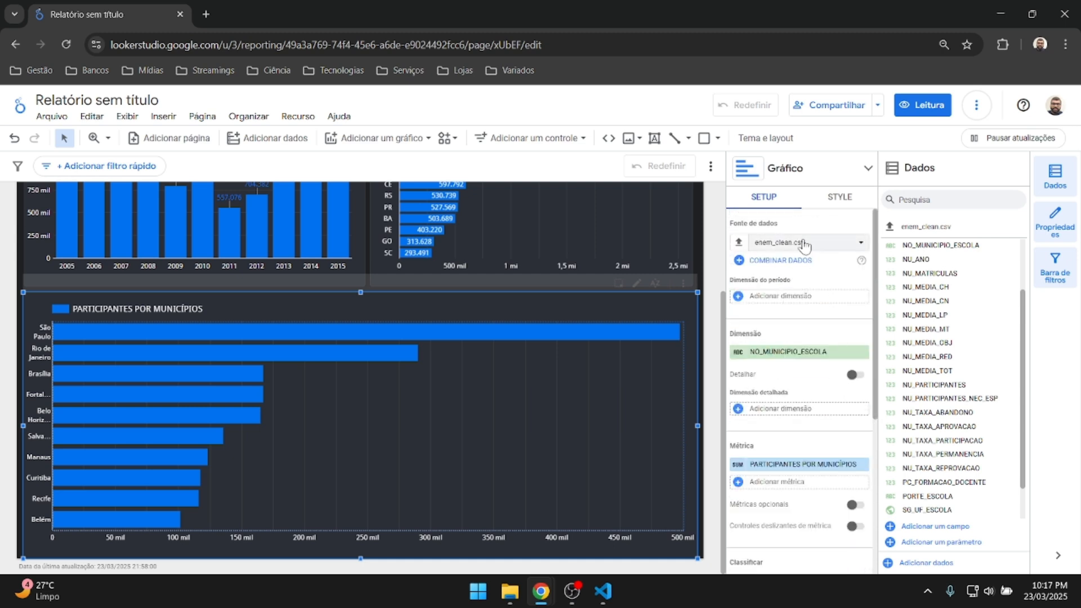
click(836, 204)
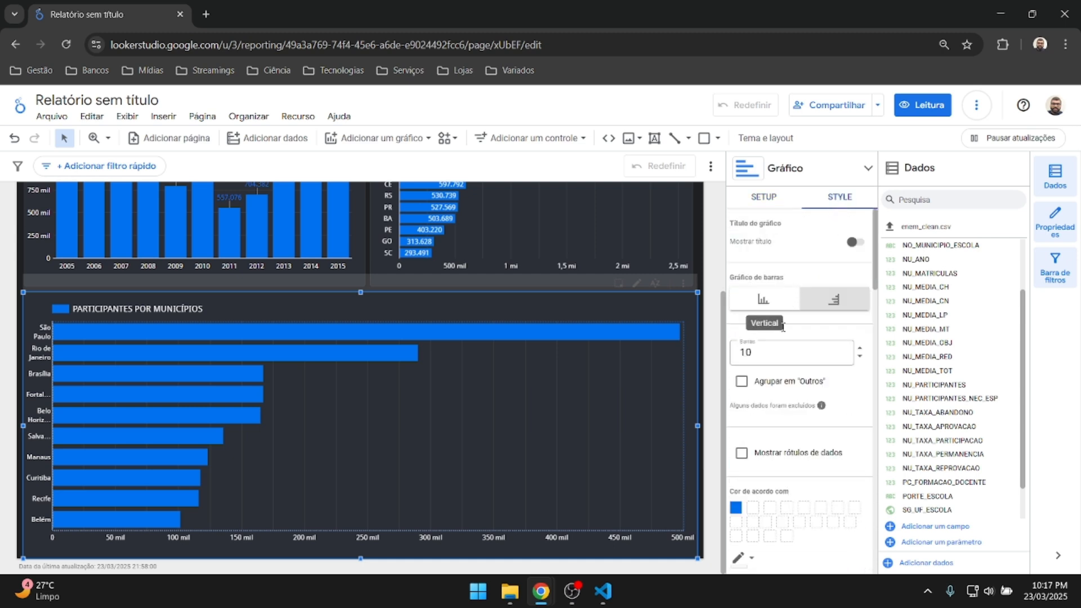
Raise the Barras count on the municipalities chart, then bring it back down to 15 bars.
click(861, 350)
click(860, 349)
click(860, 349)
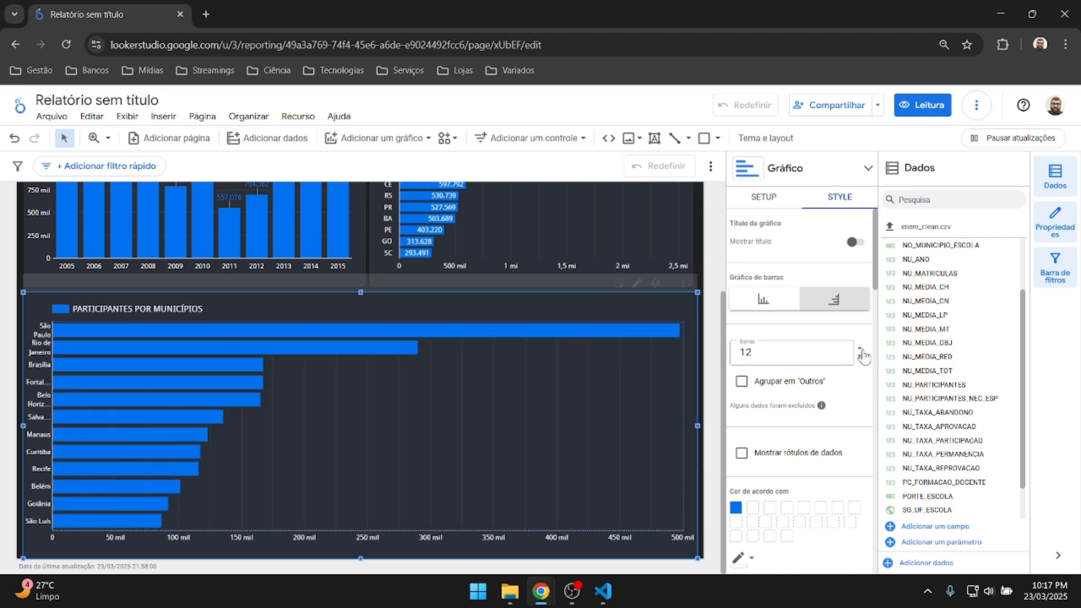
click(860, 350)
click(861, 350)
click(861, 350)
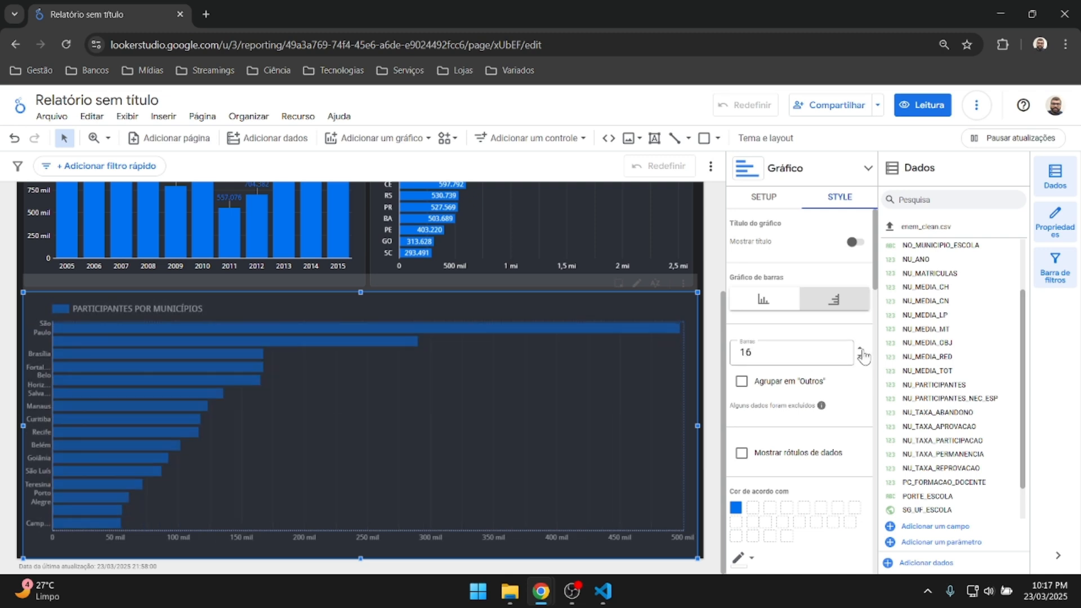
click(861, 350)
click(861, 350)
click(861, 350)
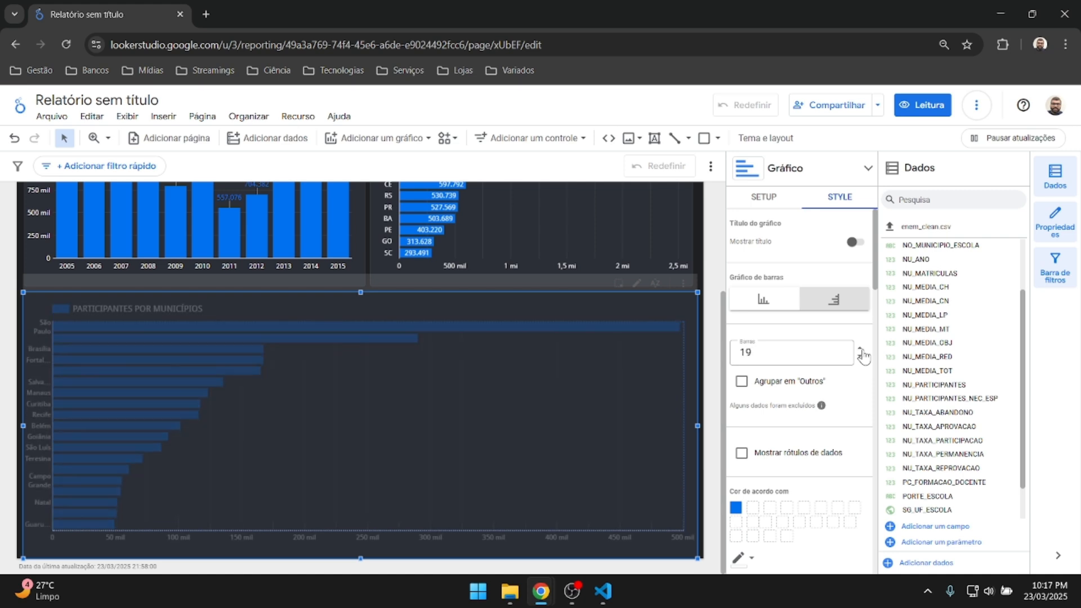
click(861, 349)
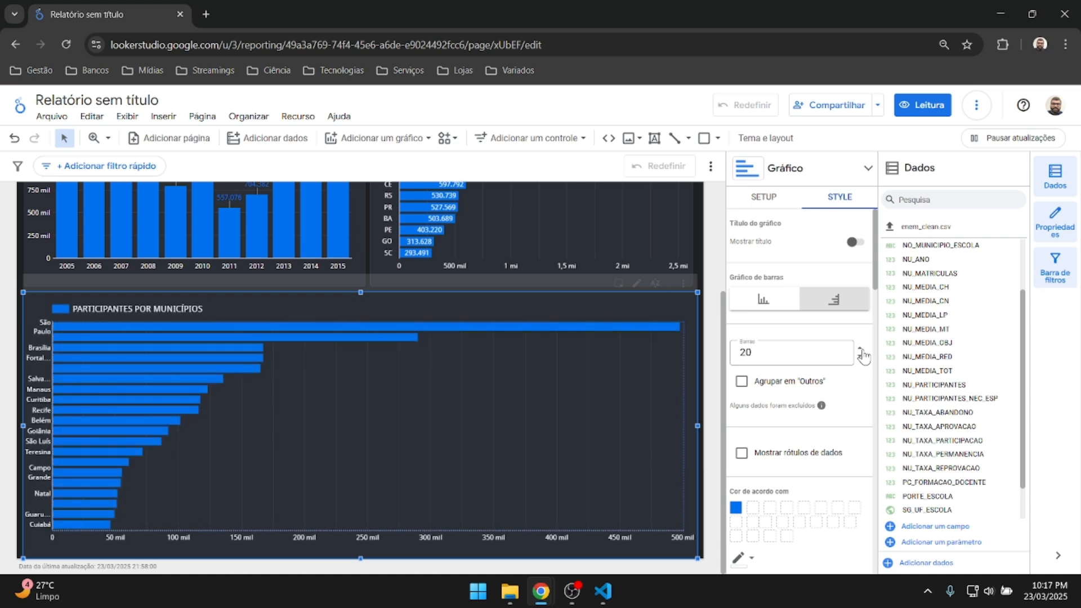
scroll(780, 344, down, 2)
scroll(779, 343, up, 2)
click(860, 356)
click(860, 355)
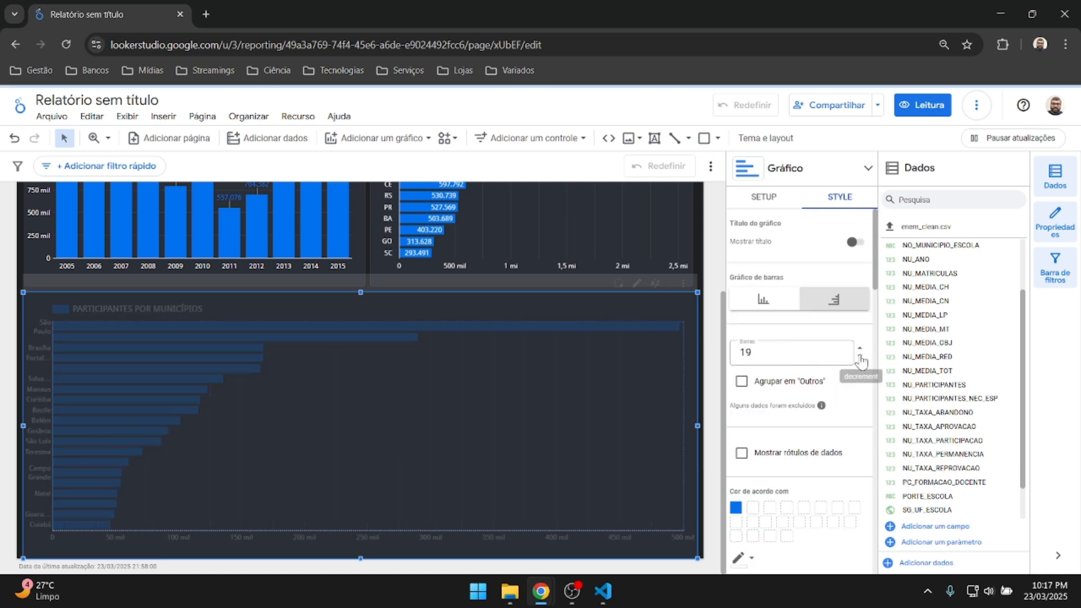
click(860, 356)
click(860, 356)
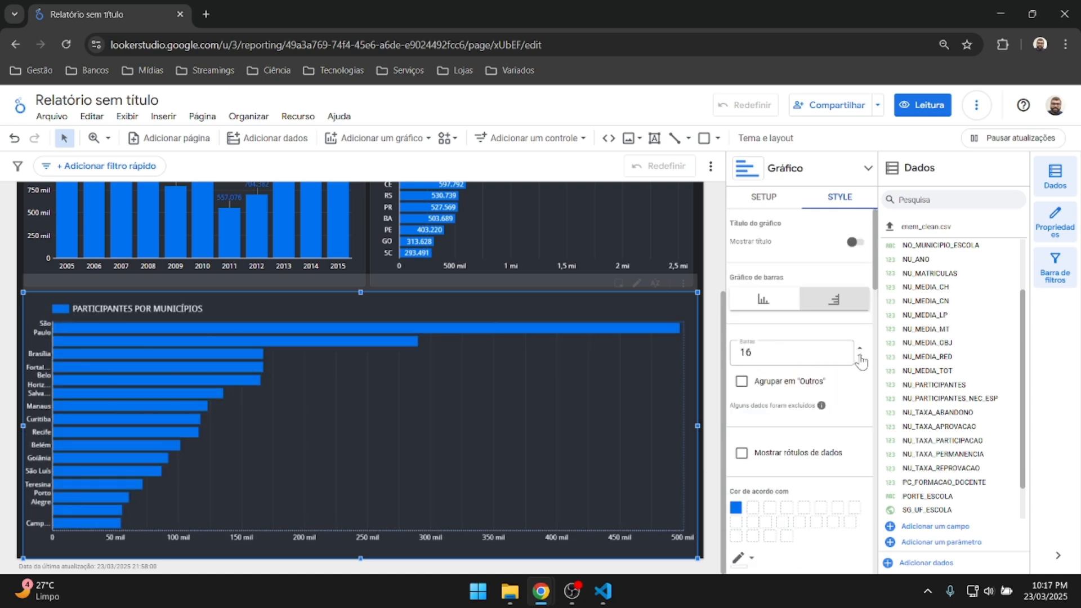
click(860, 356)
Check the chart's data source, dimension, metric and descending sort in SETUP, then return to STYLE.
scroll(788, 348, down, 10)
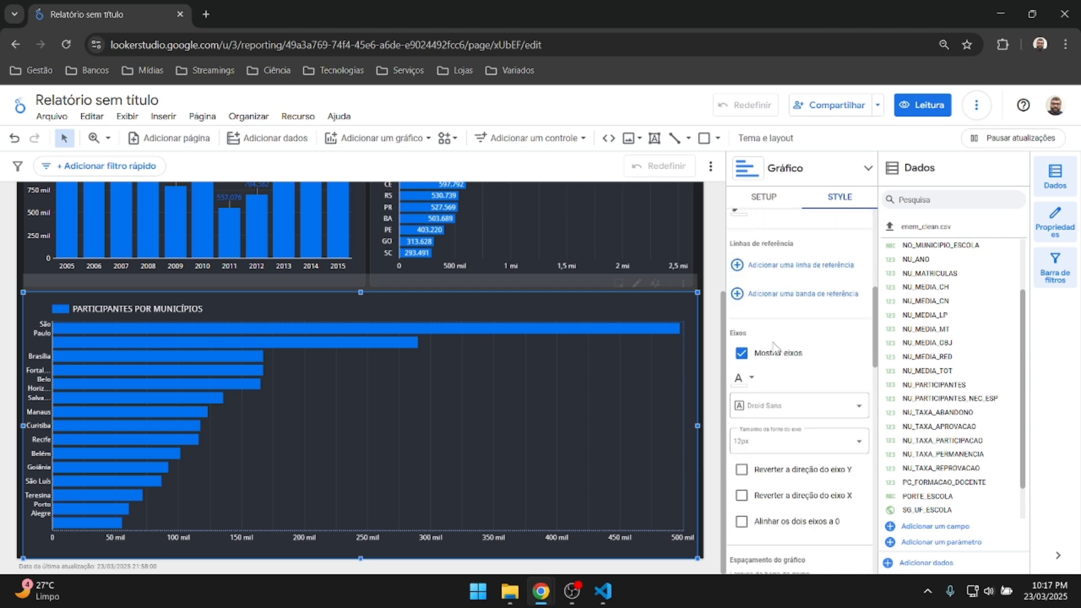
scroll(776, 348, up, 2)
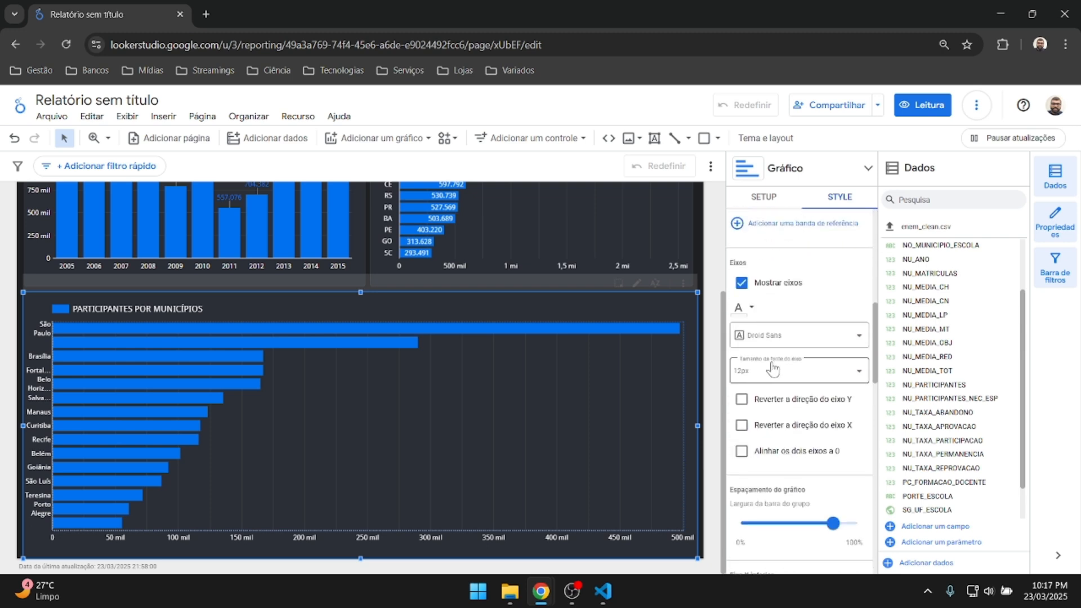
scroll(773, 368, down, 3)
mouse_move(833, 383)
mouse_down()
mouse_move(817, 396)
mouse_move(795, 389)
mouse_move(836, 385)
mouse_up()
scroll(806, 394, down, 4)
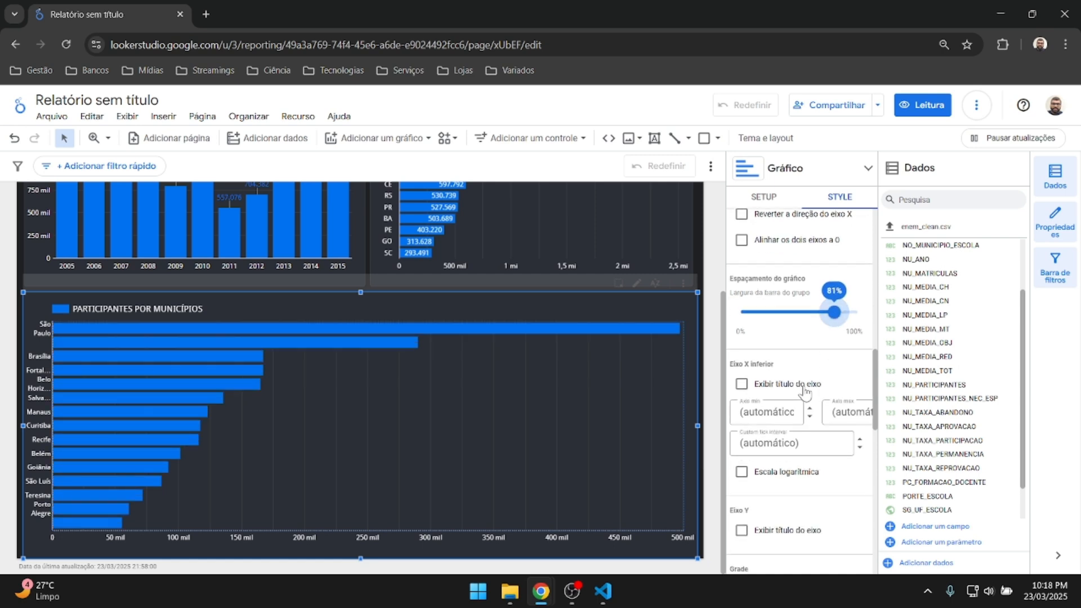
scroll(804, 341, down, 4)
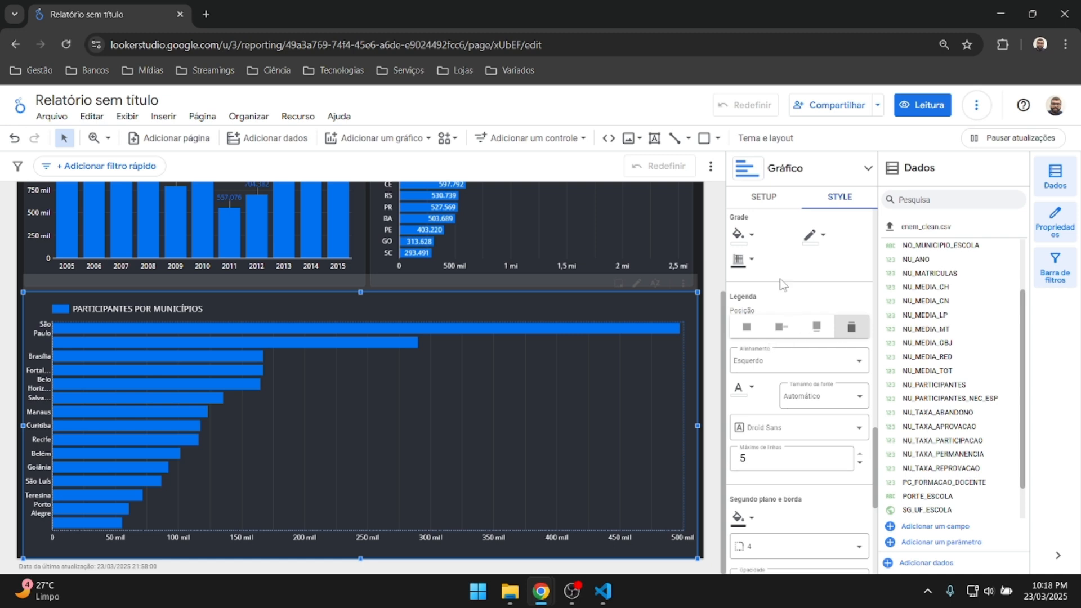
scroll(781, 284, up, 10)
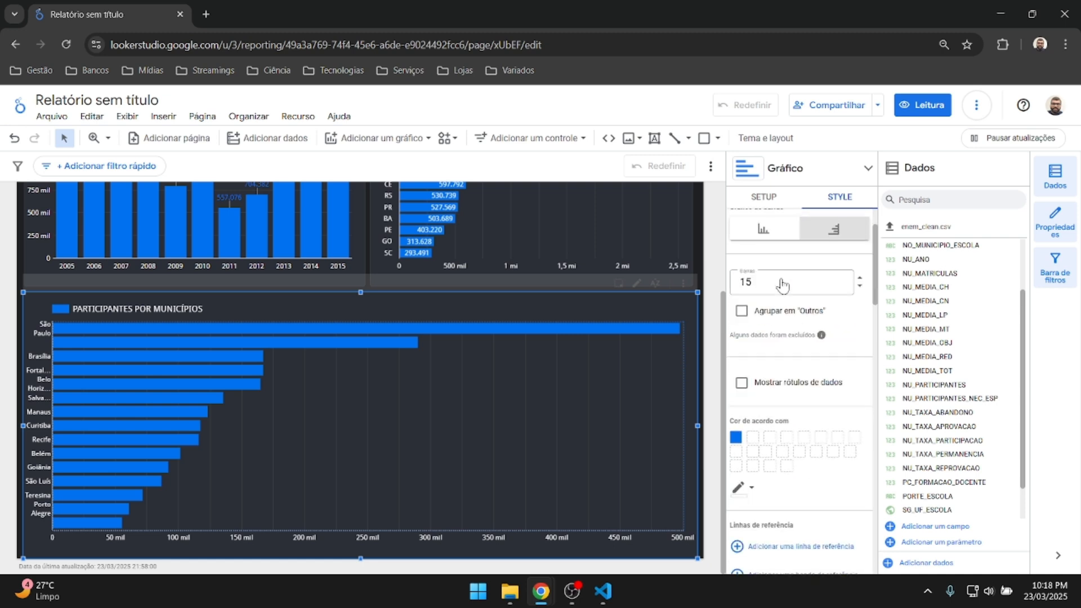
scroll(782, 285, up, 2)
click(772, 197)
scroll(820, 335, down, 3)
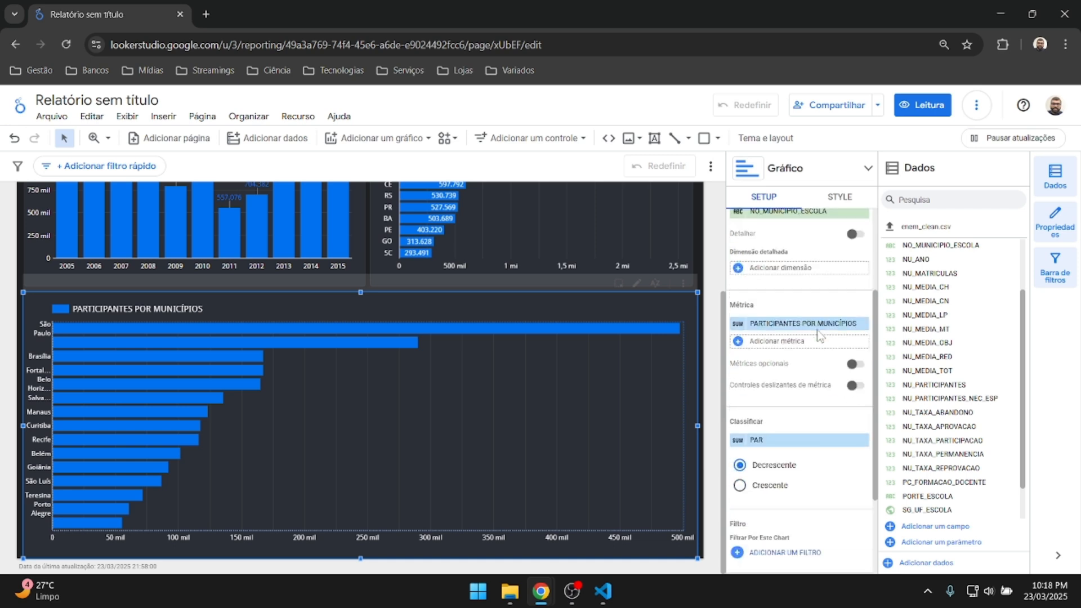
scroll(819, 333, up, 3)
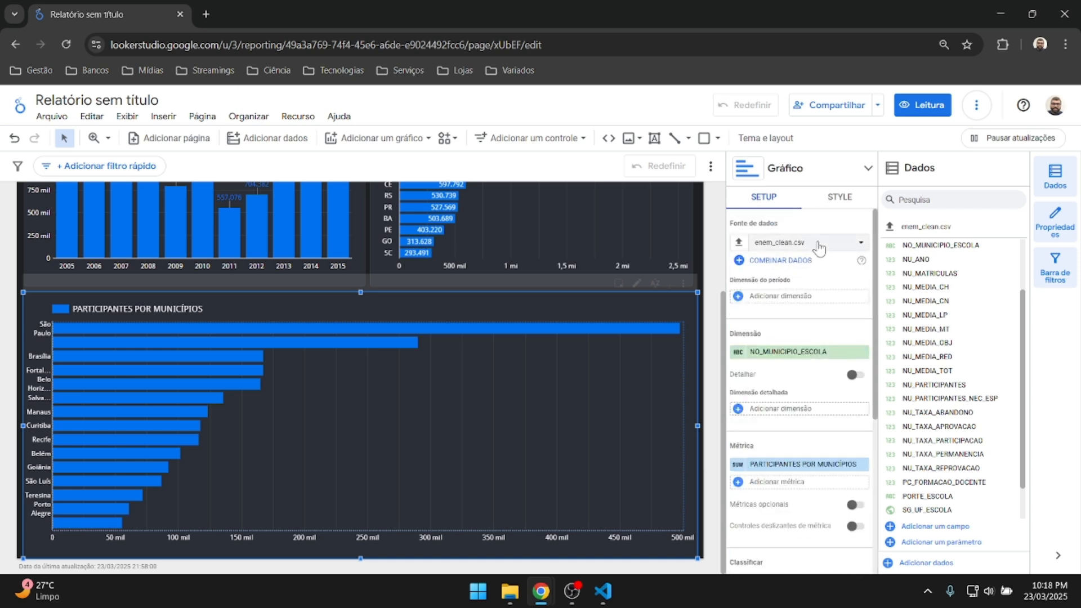
click(837, 203)
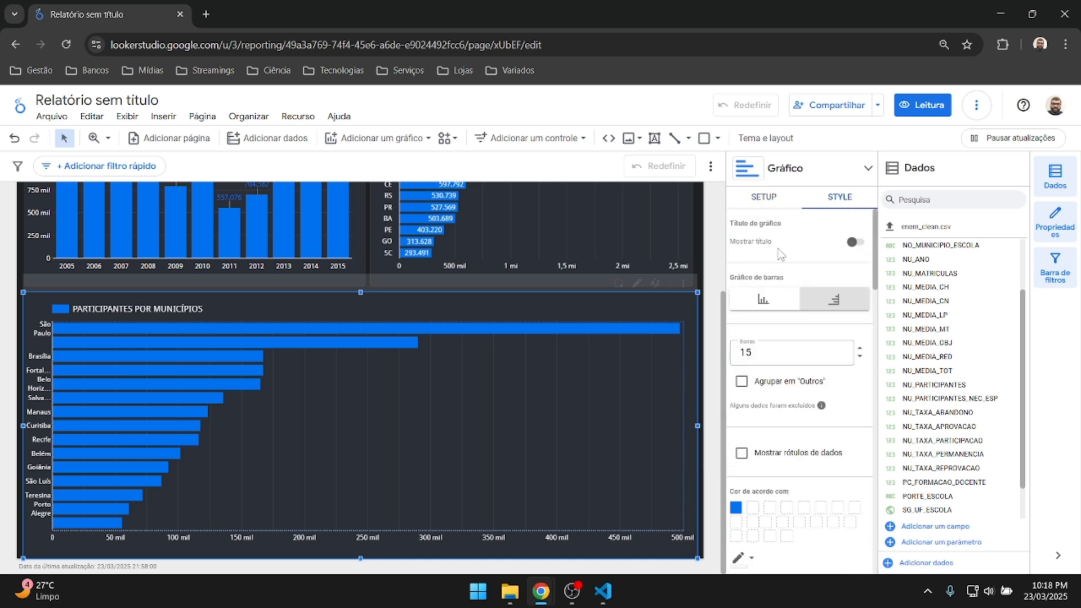
Switch the municipalities chart to vertical columns after briefly trying horizontal bars.
click(764, 303)
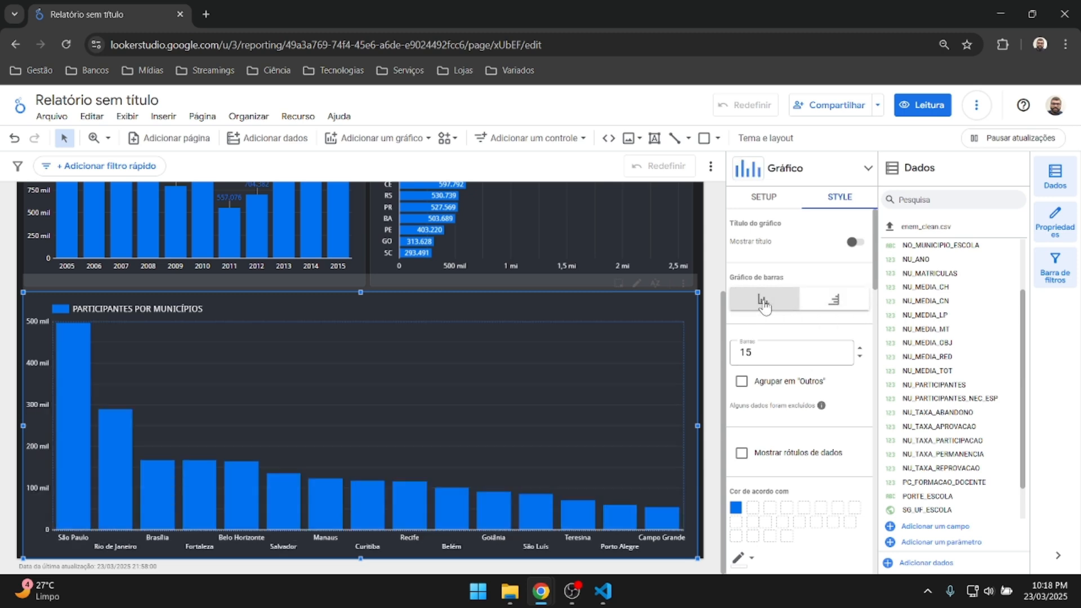
click(834, 300)
click(764, 302)
Try 12 and 18 municipality bars before settling on 15.
click(860, 356)
click(860, 356)
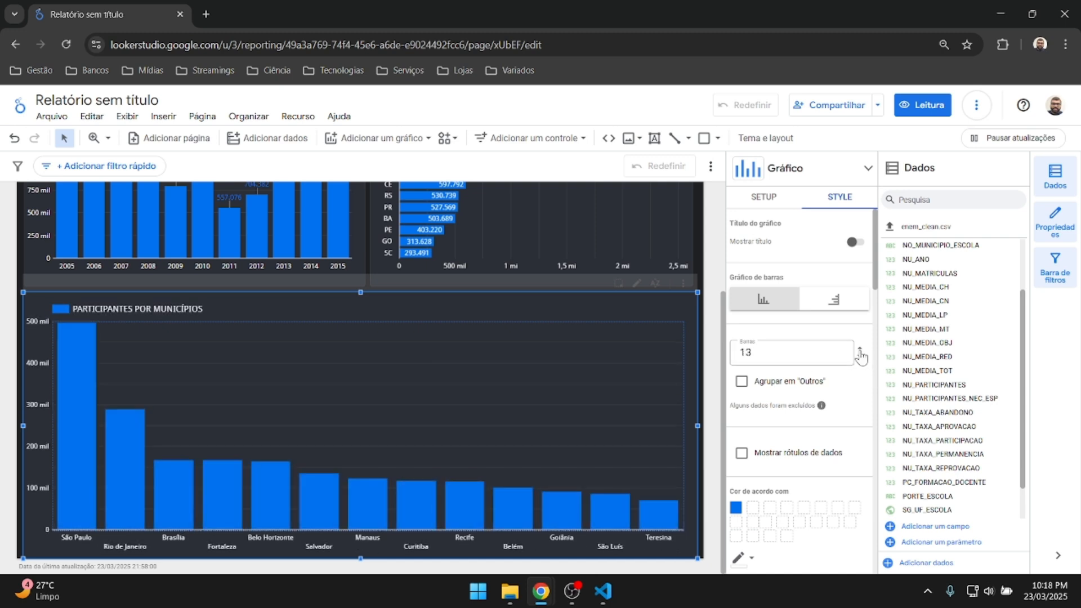
click(860, 356)
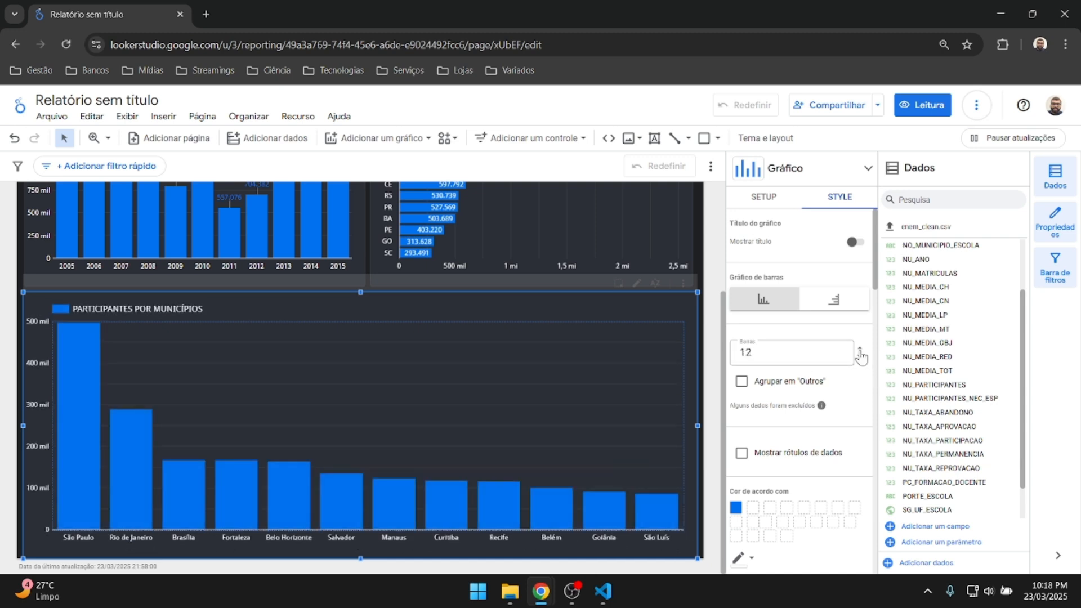
click(860, 350)
click(860, 349)
click(860, 349)
click(861, 350)
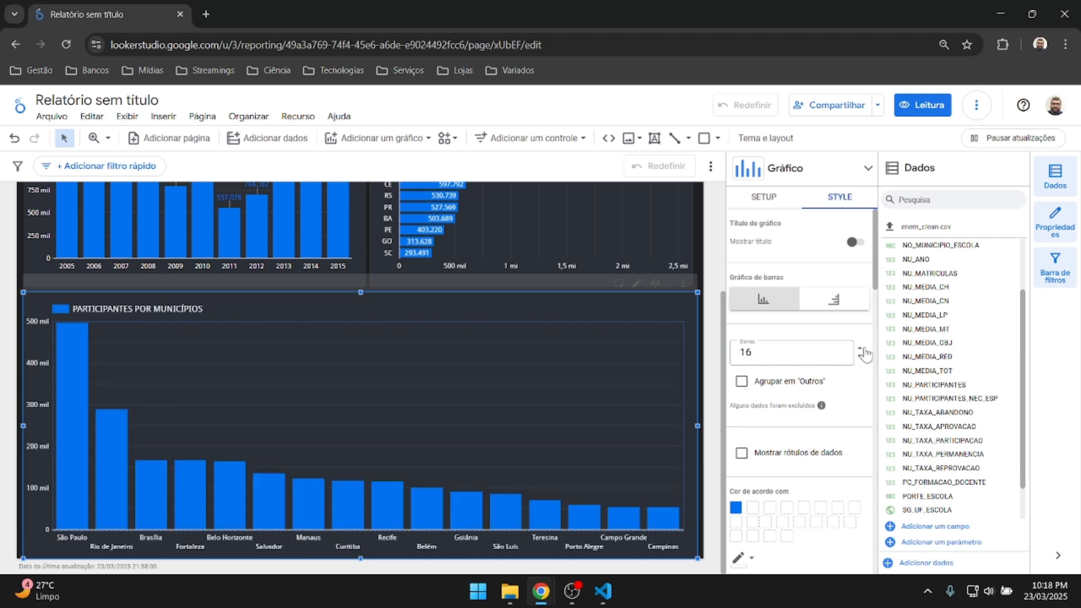
click(862, 350)
click(860, 349)
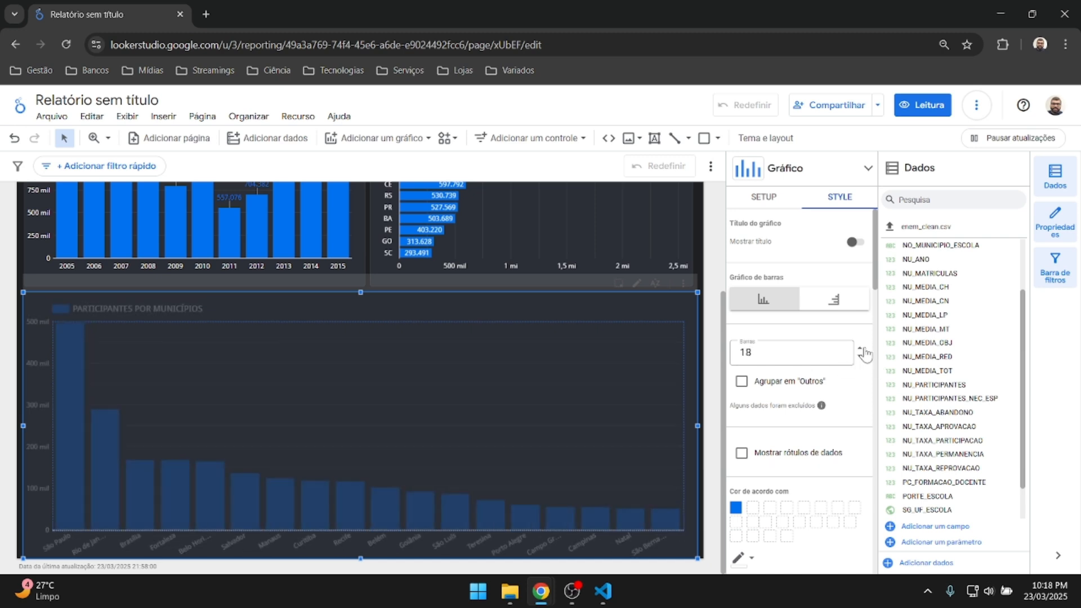
click(861, 356)
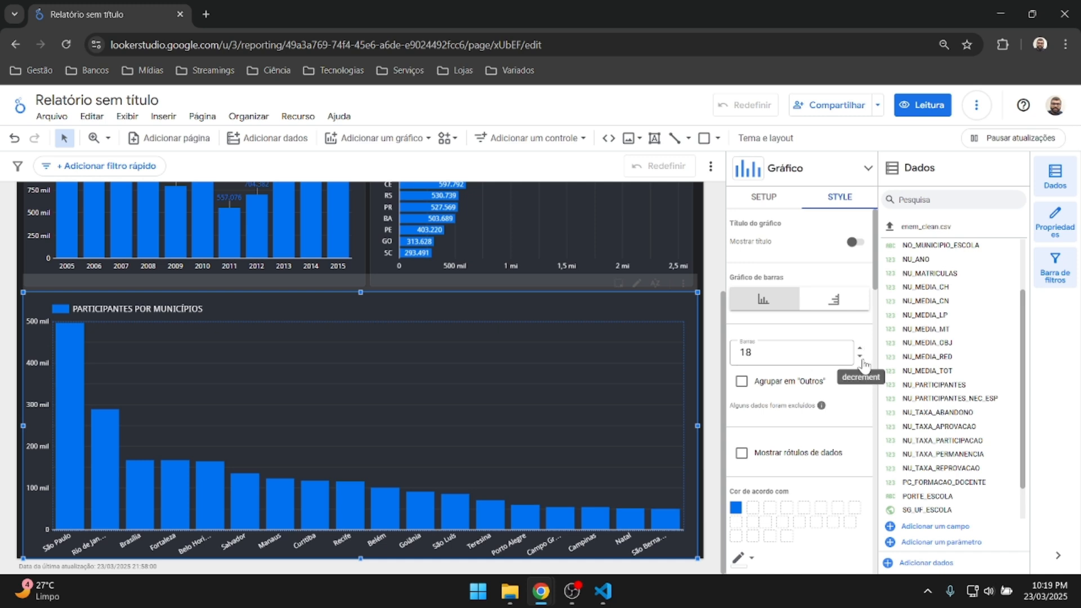
click(861, 356)
click(861, 357)
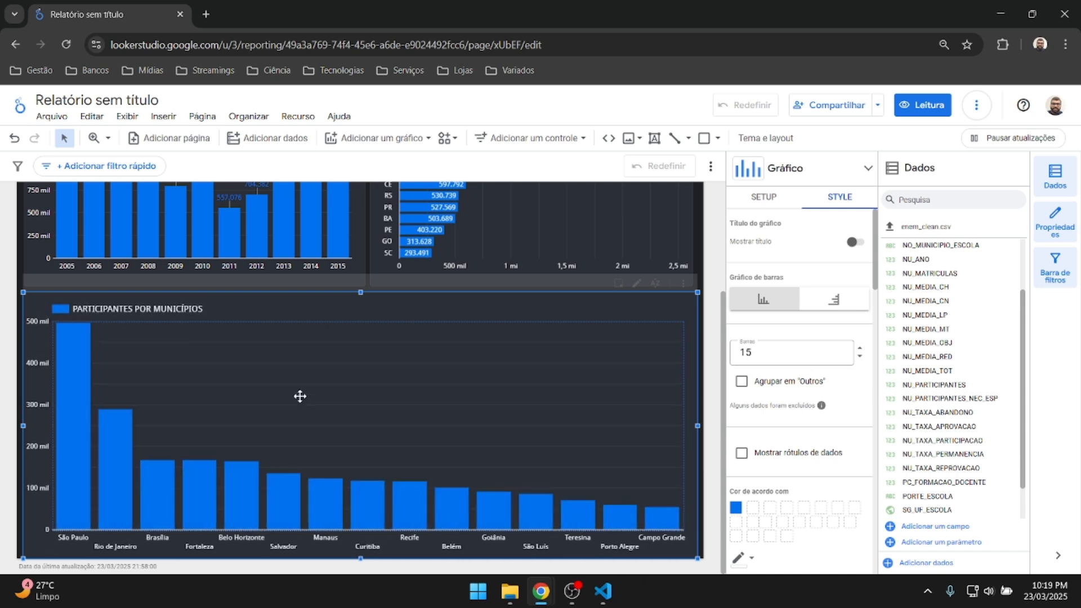
mouse_move(76, 331)
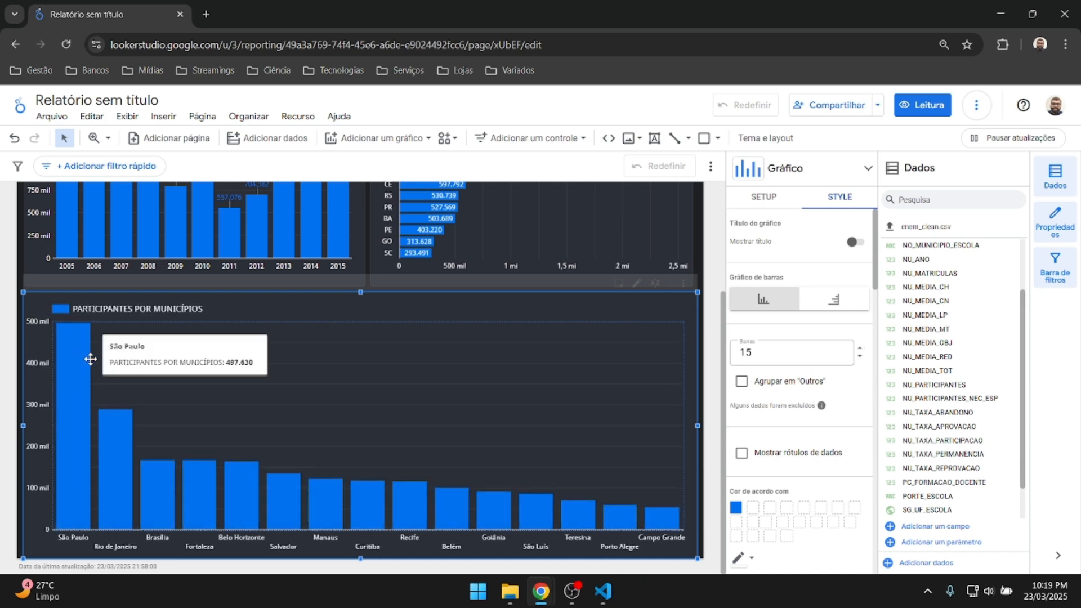
scroll(859, 386, down, 1)
scroll(858, 385, down, 1)
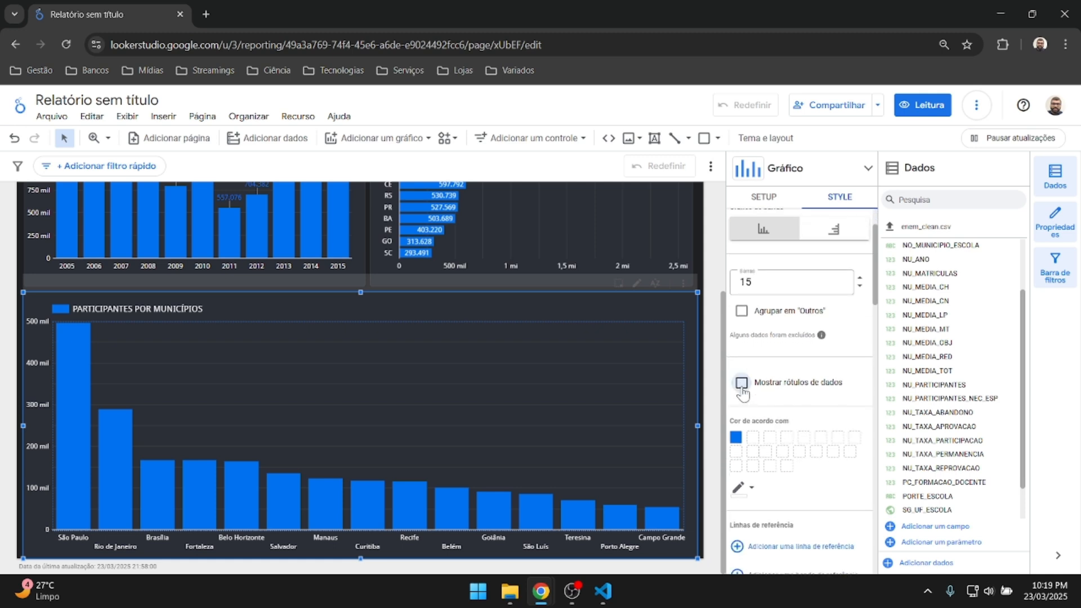
Turn on 'Mostrar rótulos de dados' so each column shows its participant count.
click(742, 384)
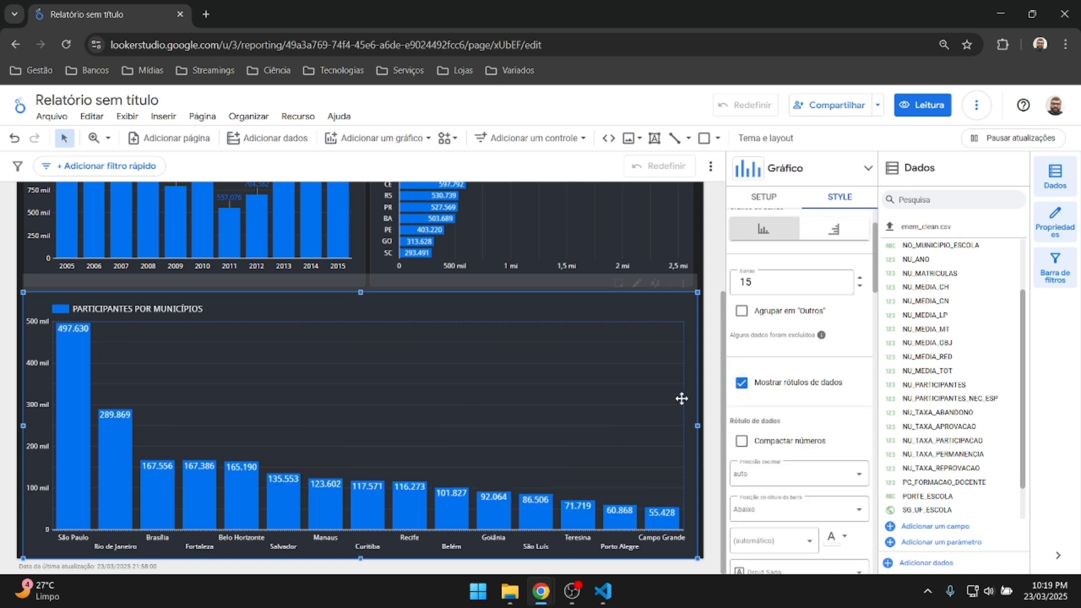
scroll(824, 387, down, 6)
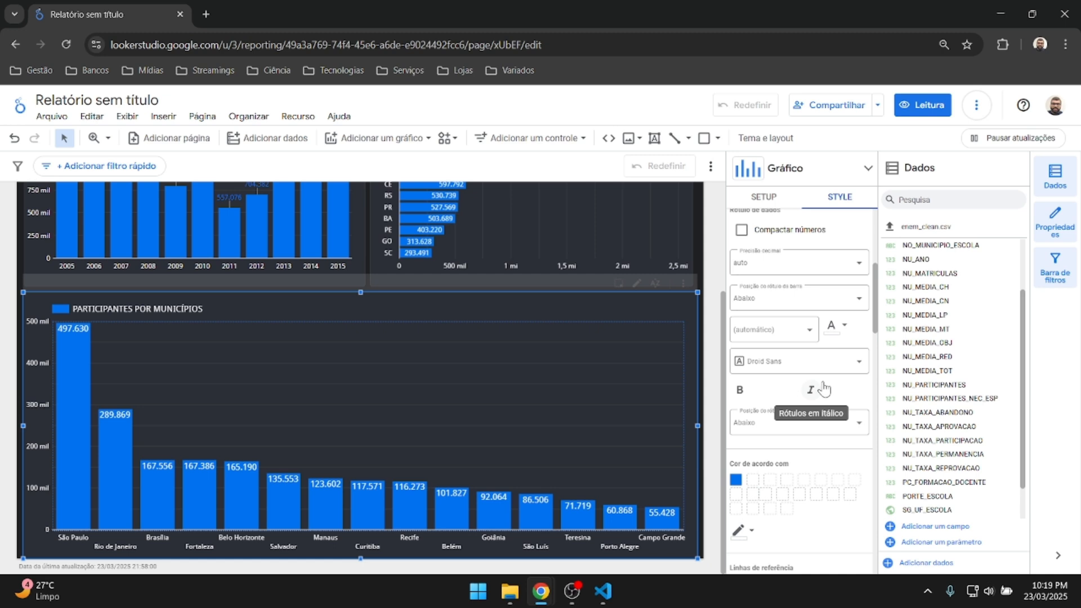
scroll(824, 387, up, 7)
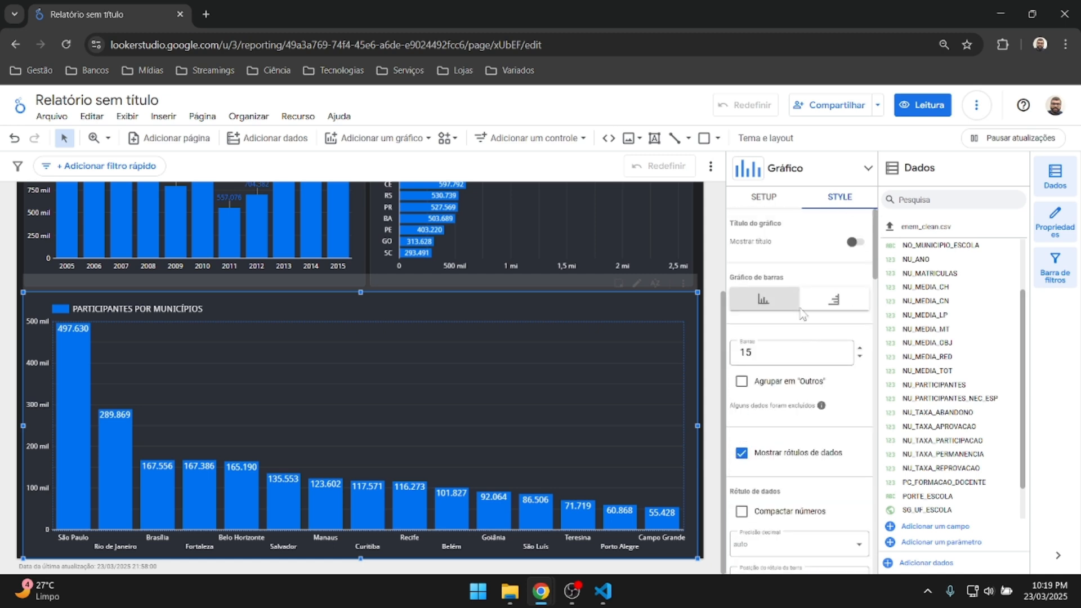
click(764, 197)
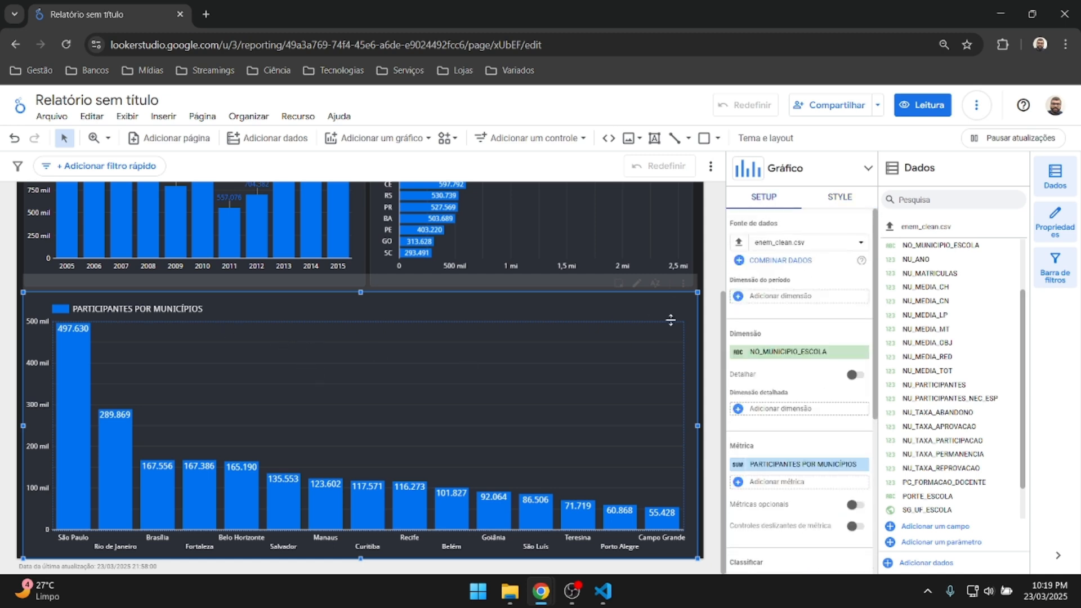
Pull in the chart's right edge and nudge its left edge to align it on the page.
click(714, 298)
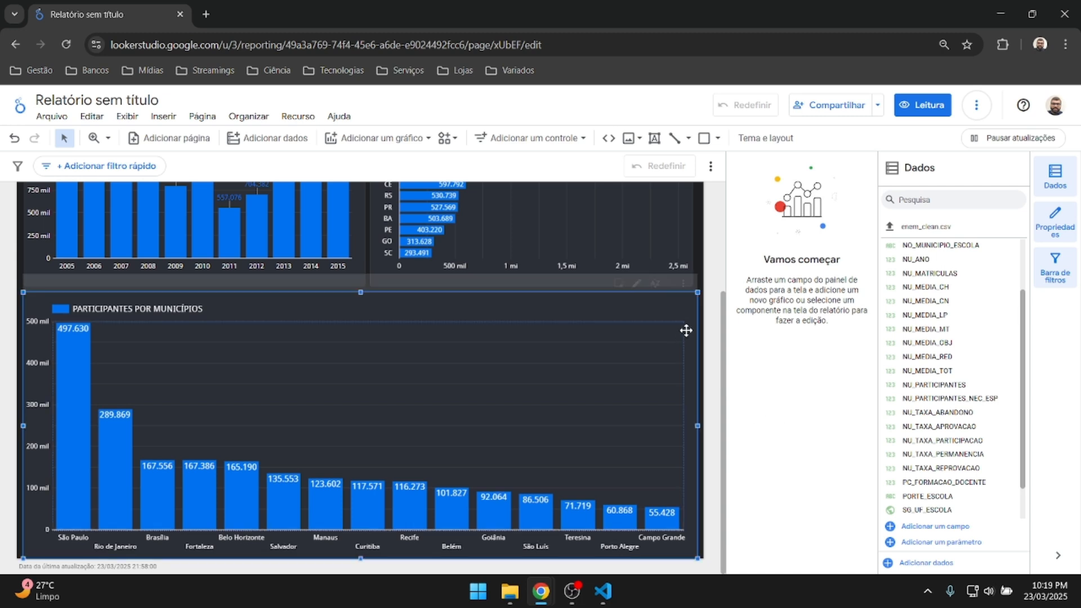
drag(698, 427, 693, 427)
click(711, 323)
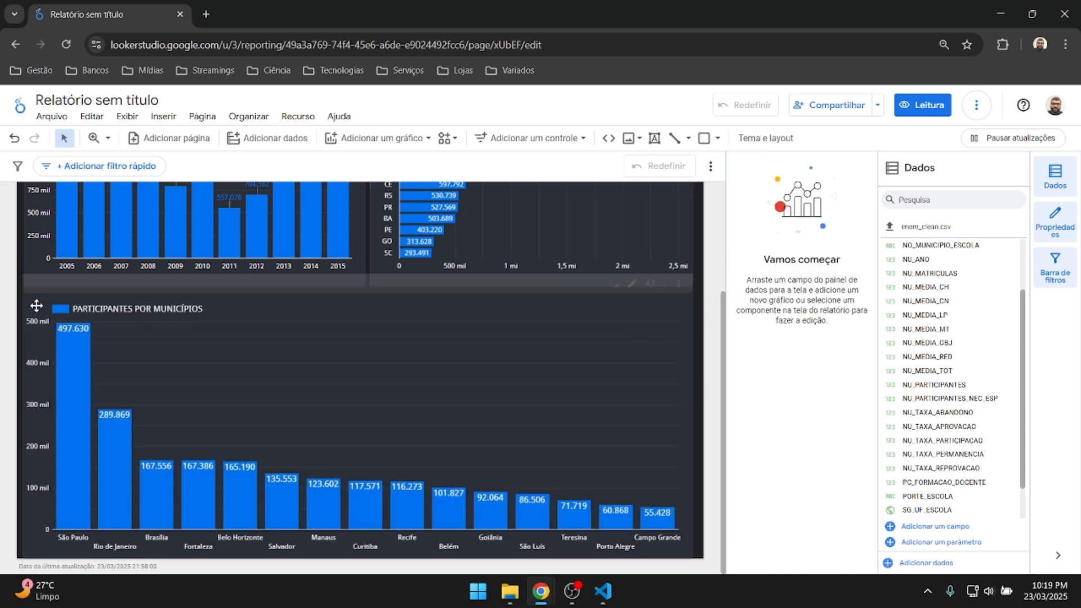
click(37, 306)
drag(23, 428, 24, 428)
Review the finished ENEM report's scorecards and charts, then open the Compartilhar dialog.
scroll(542, 347, up, 4)
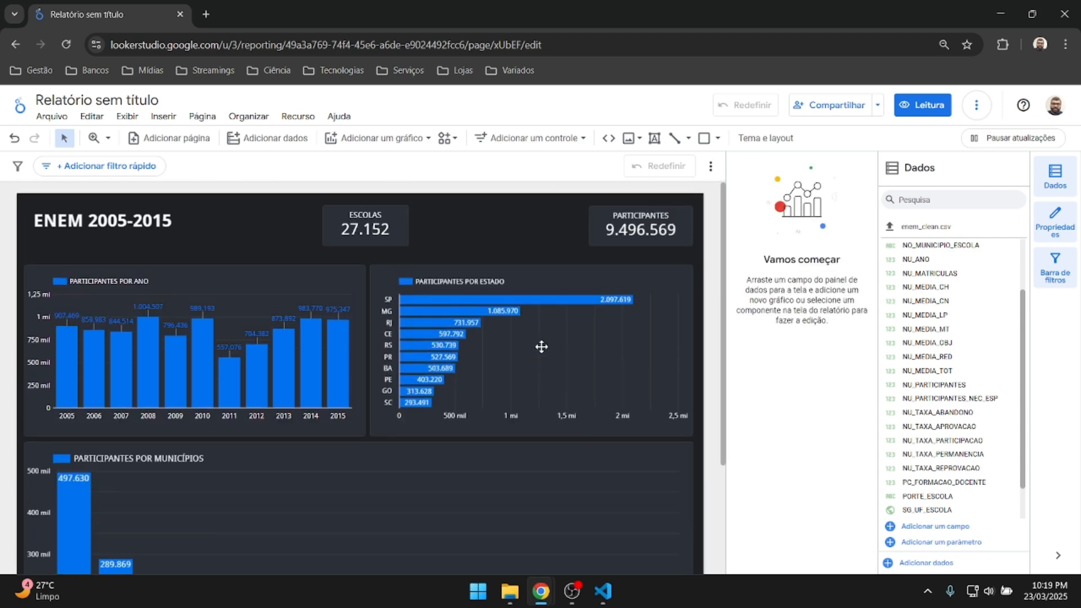
scroll(278, 333, down, 4)
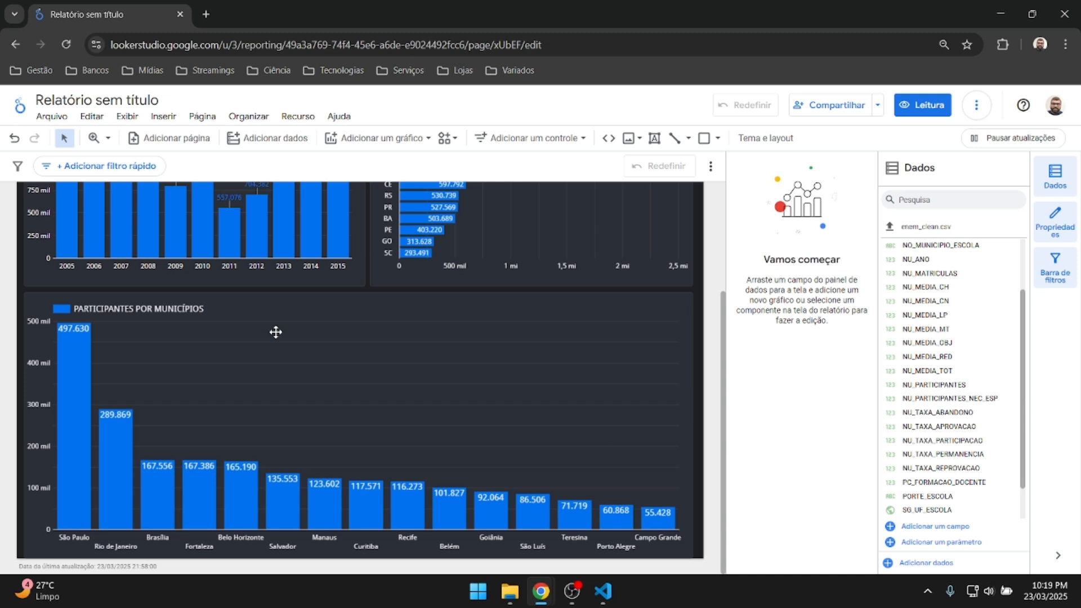
click(527, 438)
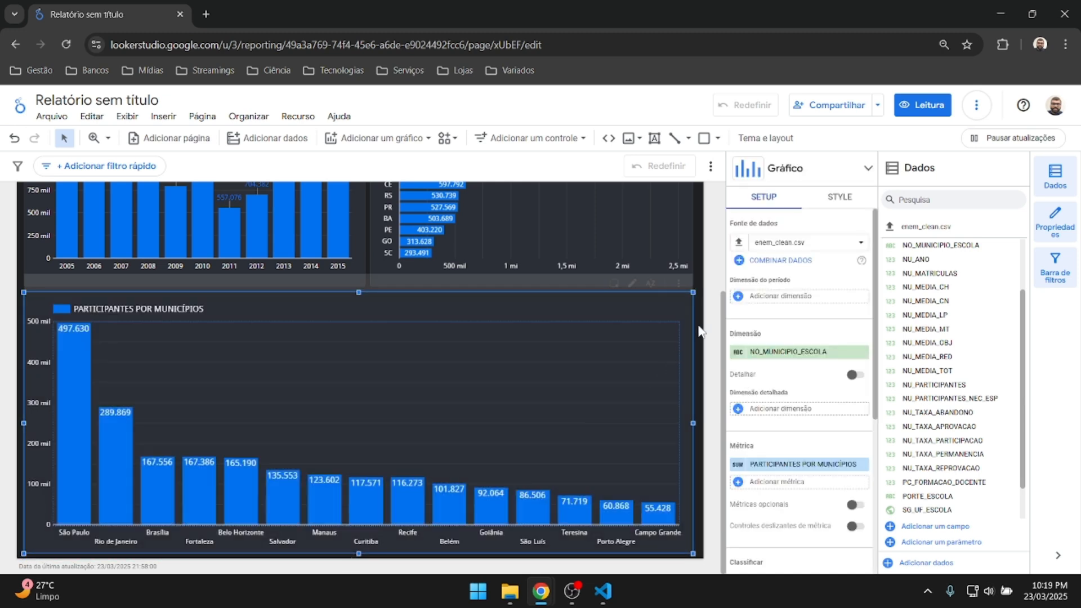
click(699, 332)
scroll(317, 436, up, 3)
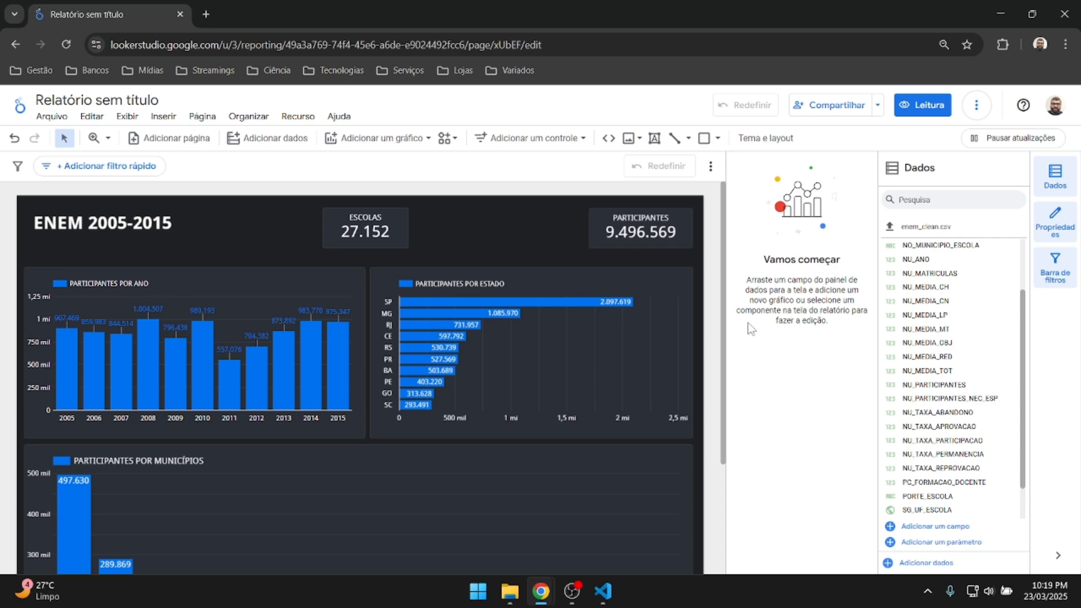
scroll(717, 318, down, 3)
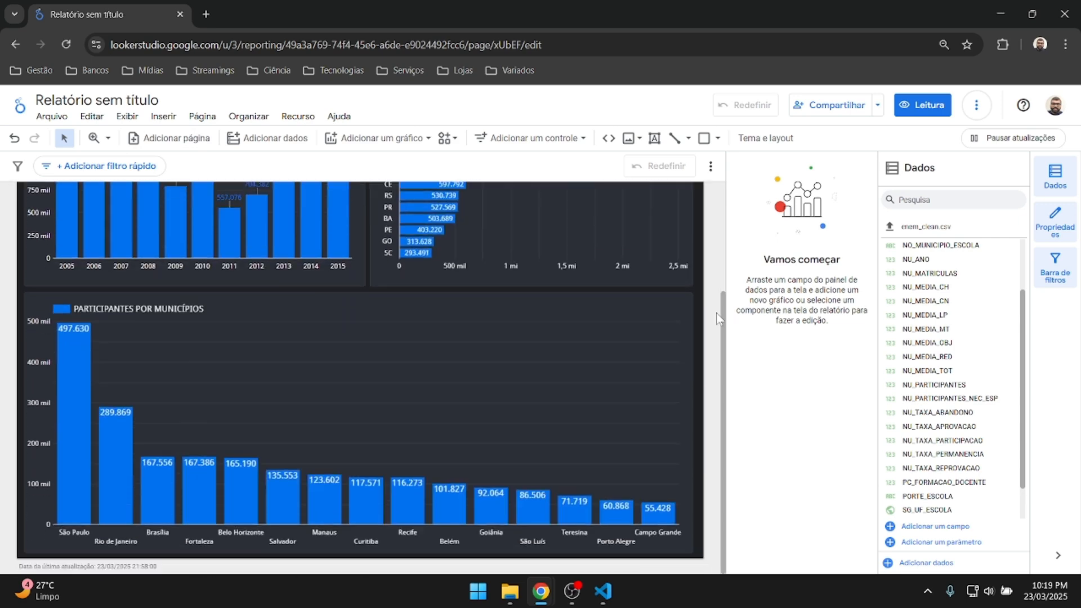
scroll(717, 319, up, 3)
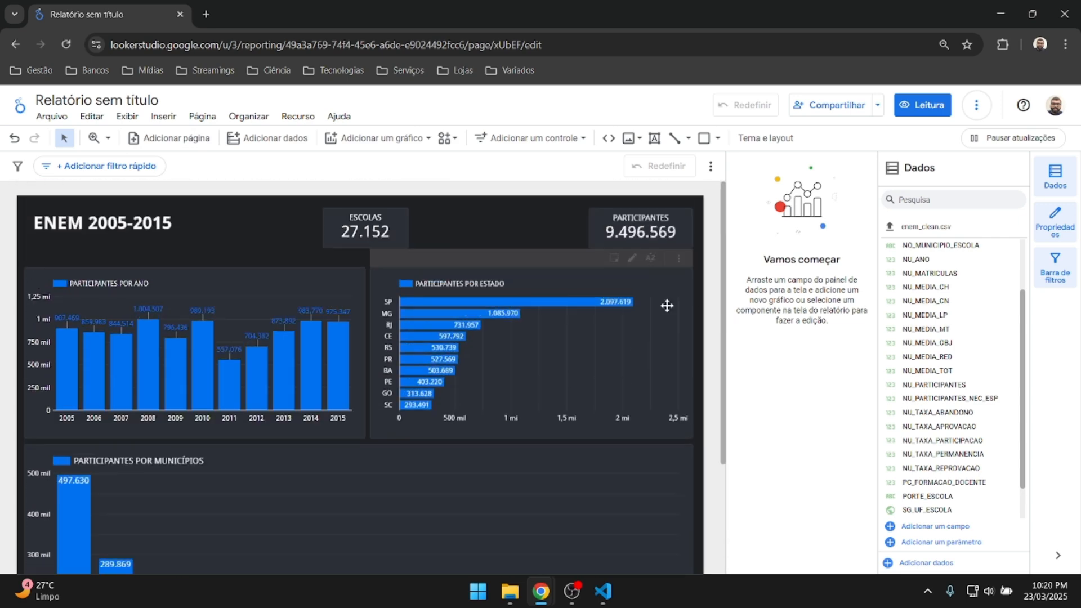
scroll(713, 276, down, 3)
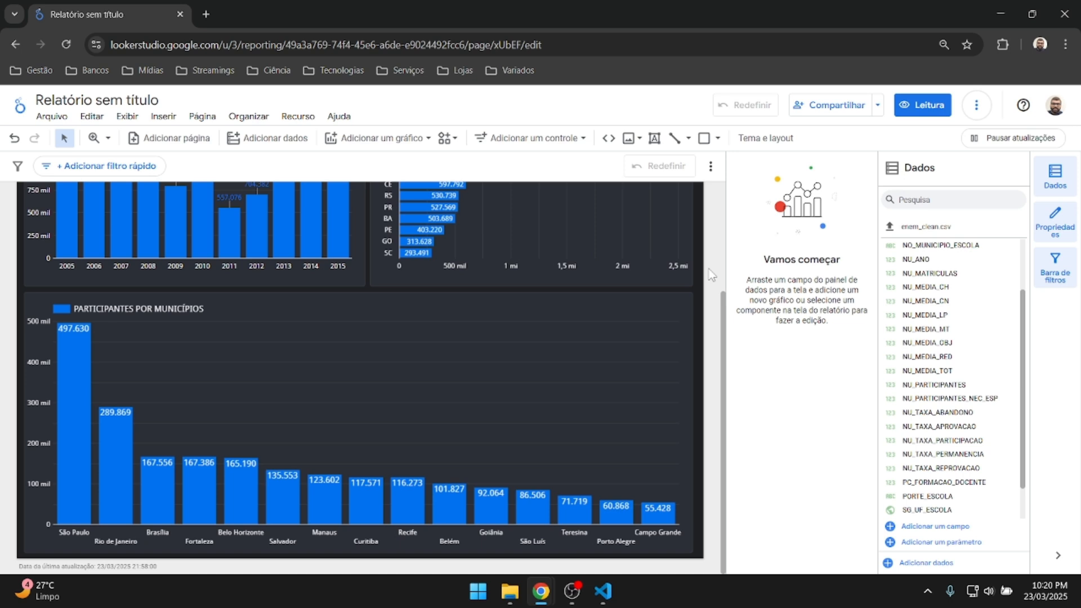
scroll(712, 276, up, 3)
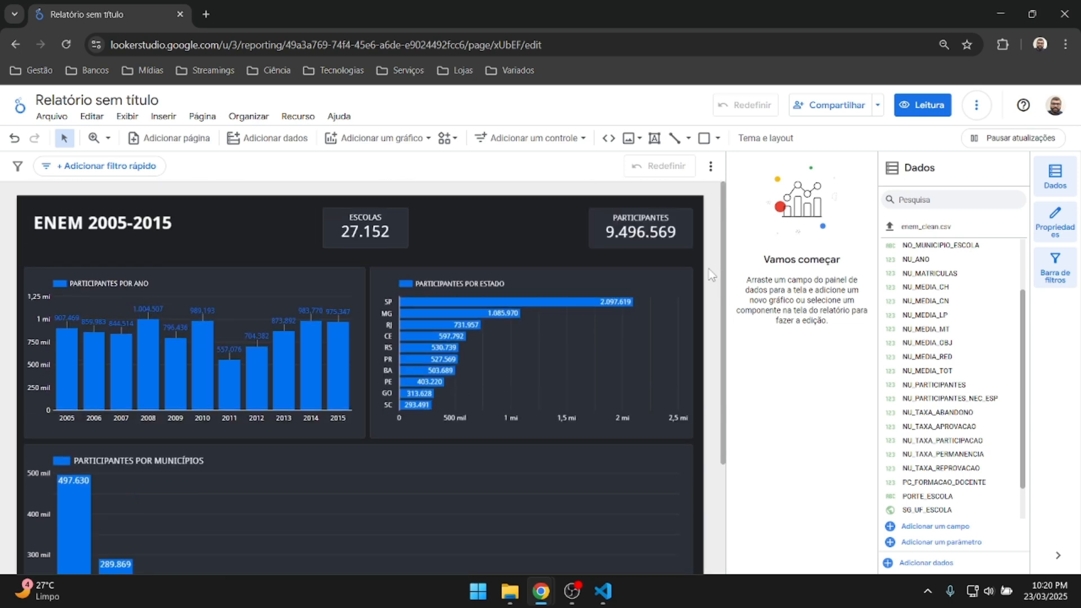
click(861, 107)
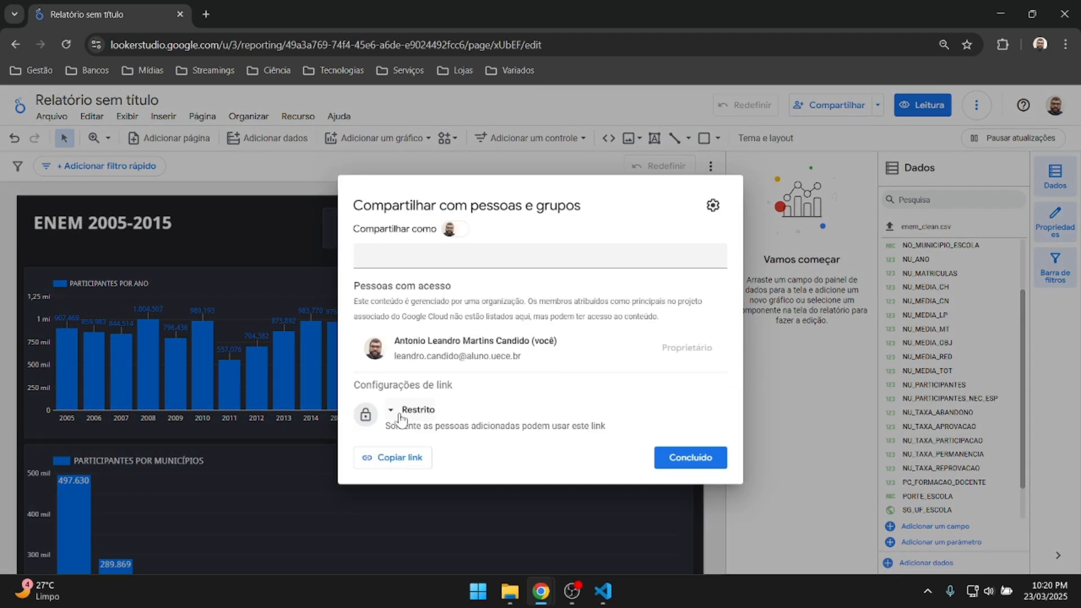
Set link access to Não listado with Leitor rights, copy the link, and save.
click(399, 418)
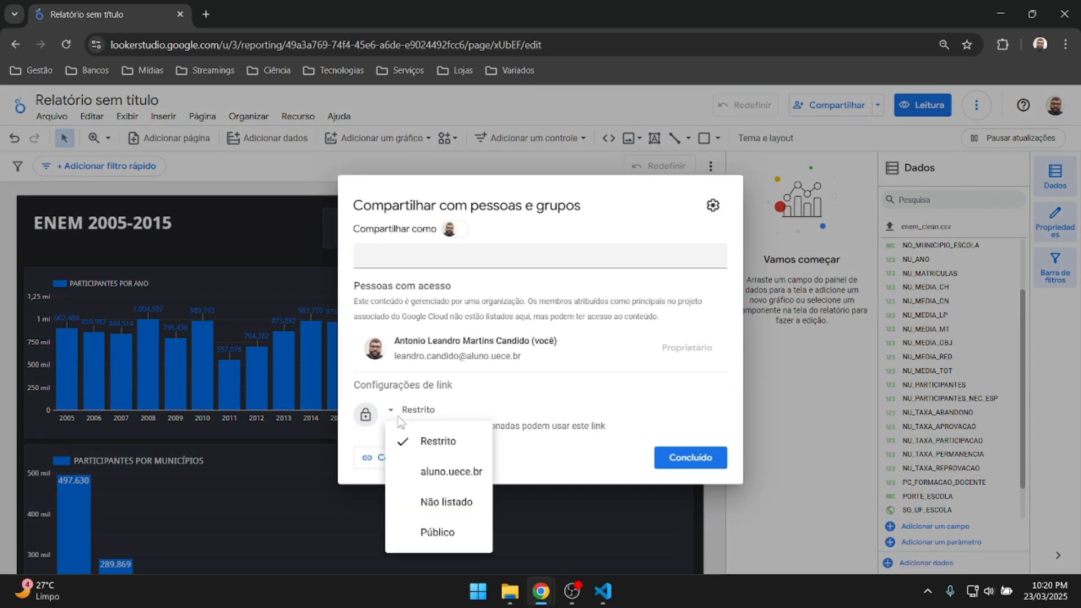
click(440, 507)
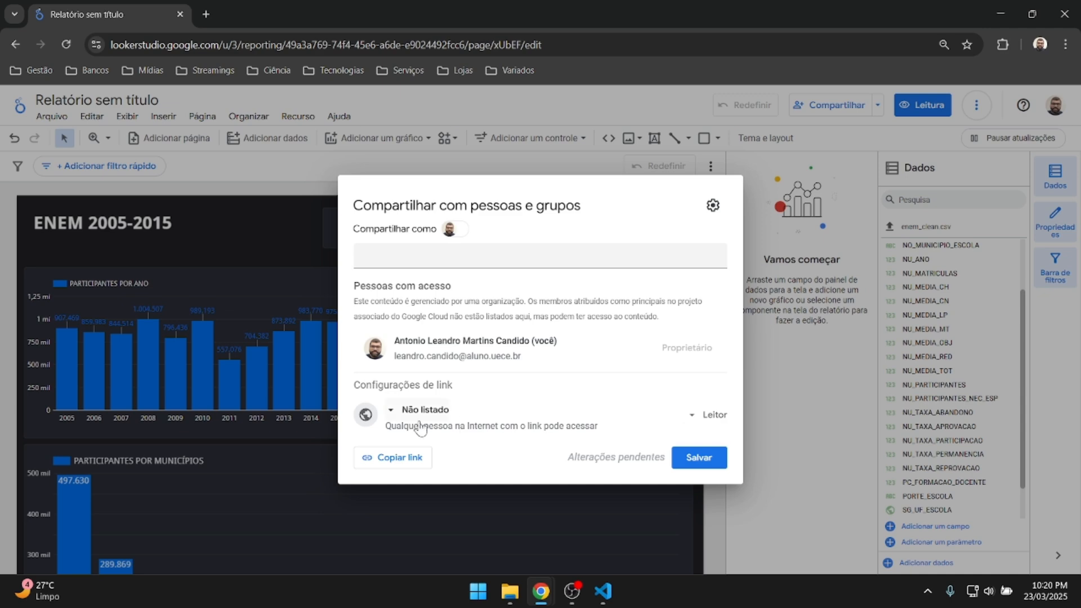
click(401, 467)
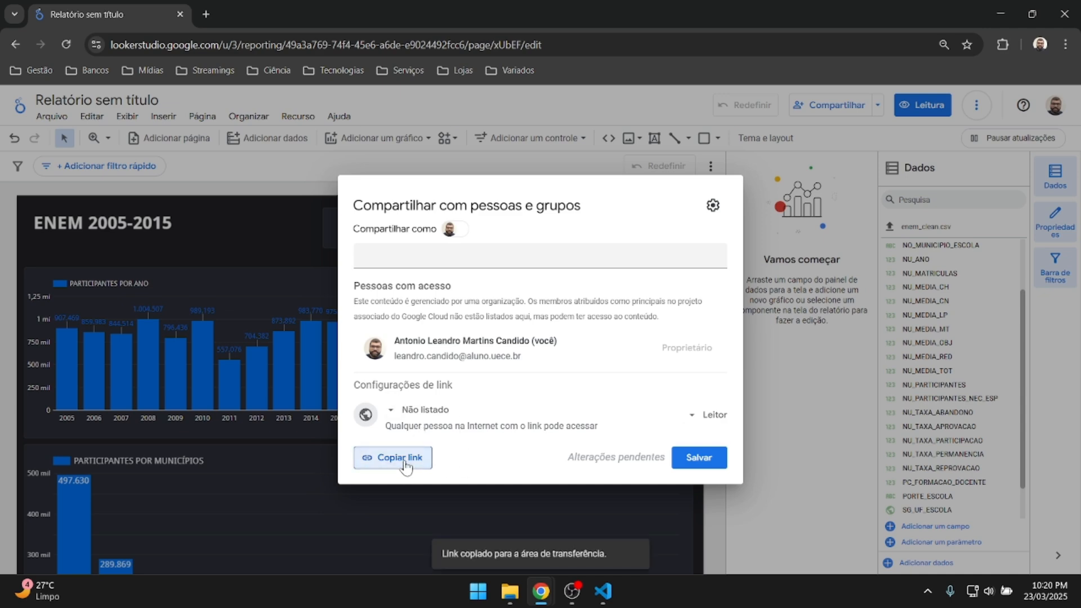
click(699, 457)
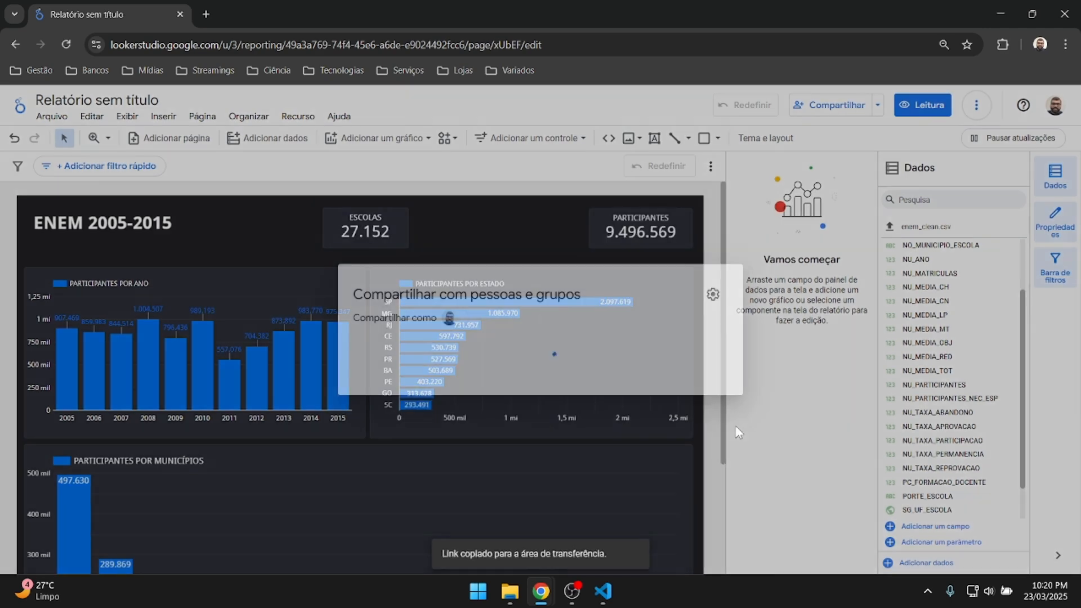
scroll(572, 381, down, 3)
scroll(572, 382, up, 3)
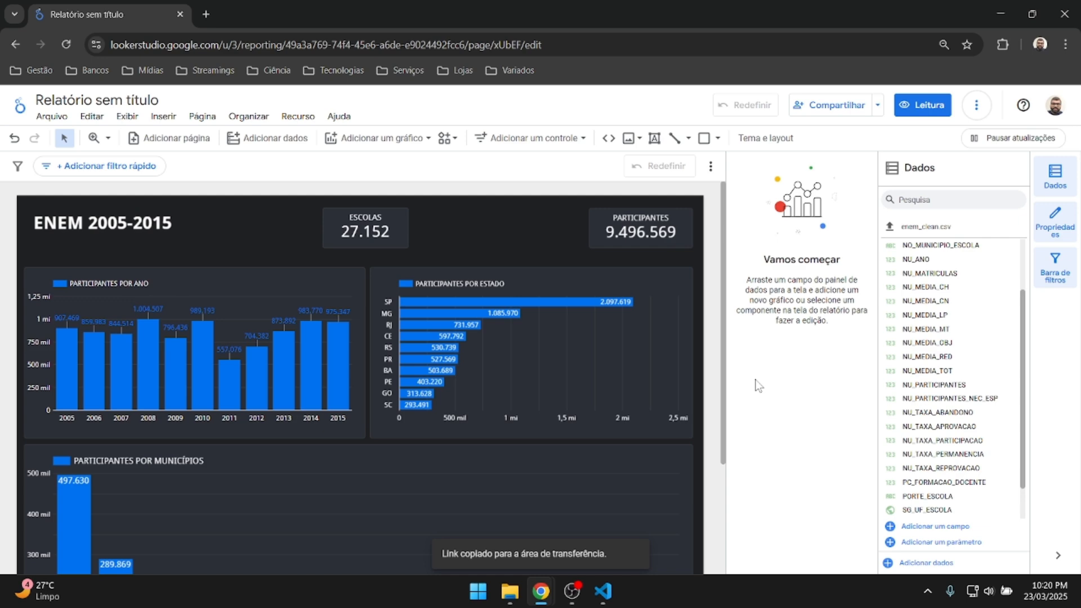
Load the copied report link in an incognito window, where every chart shows 'Erro do sistema'.
key(ctrl+shift+n)
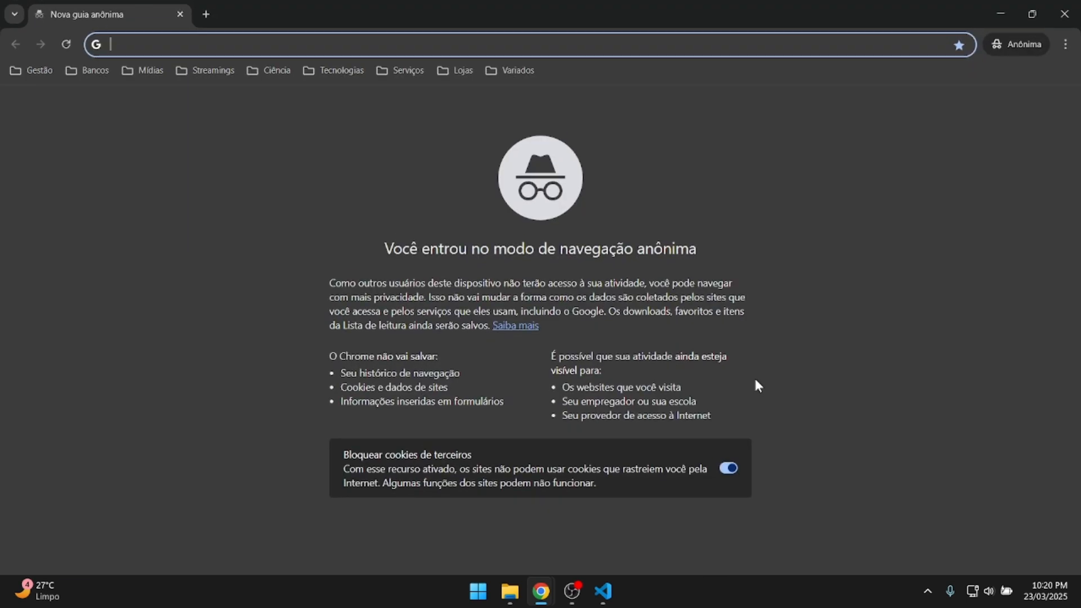
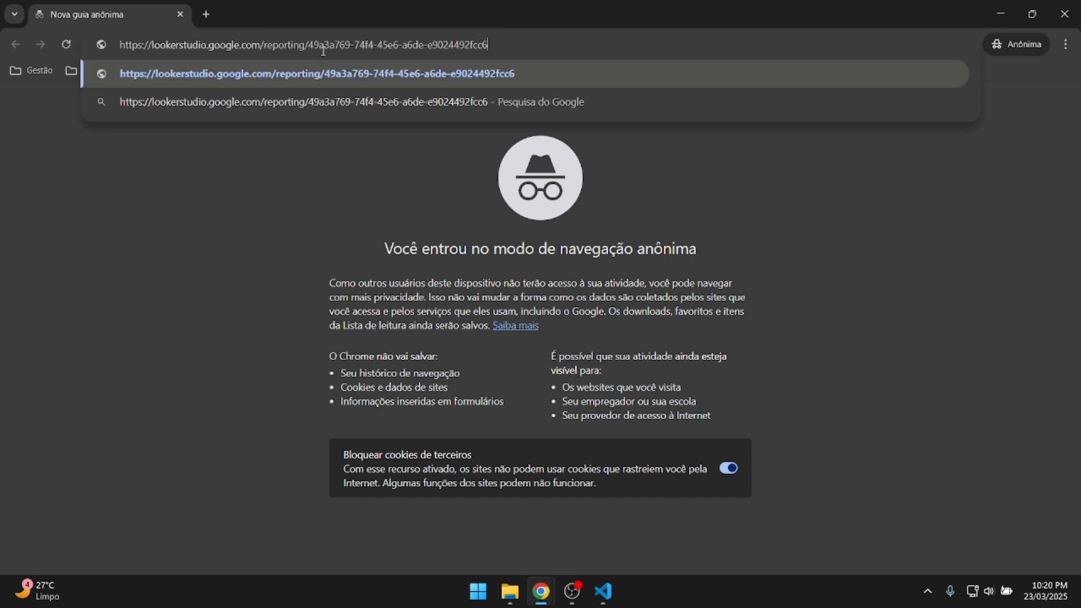
key(Return)
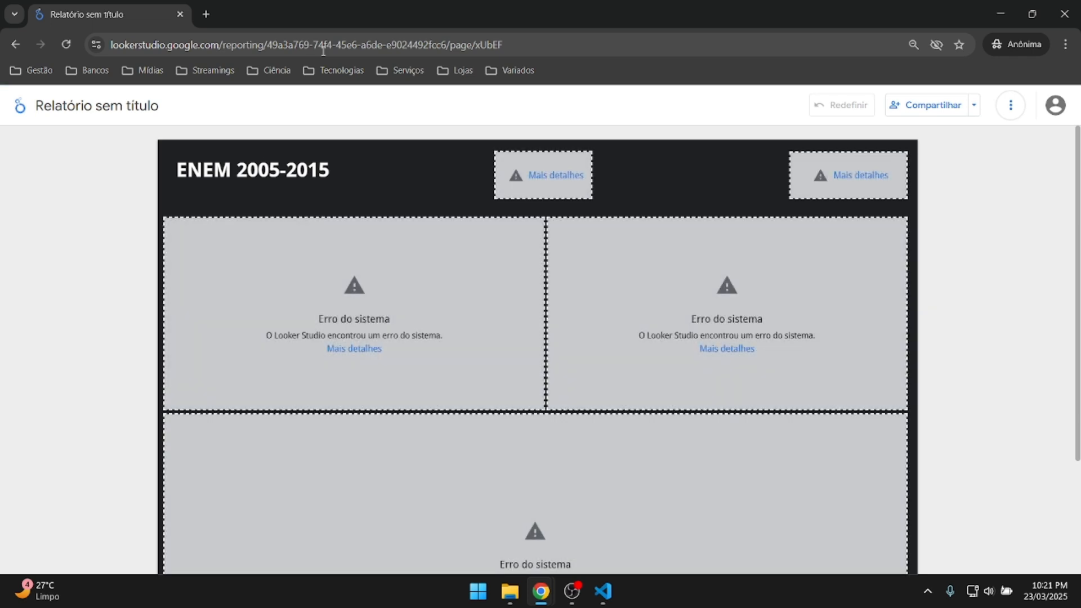
scroll(584, 159, down, 3)
scroll(678, 269, up, 3)
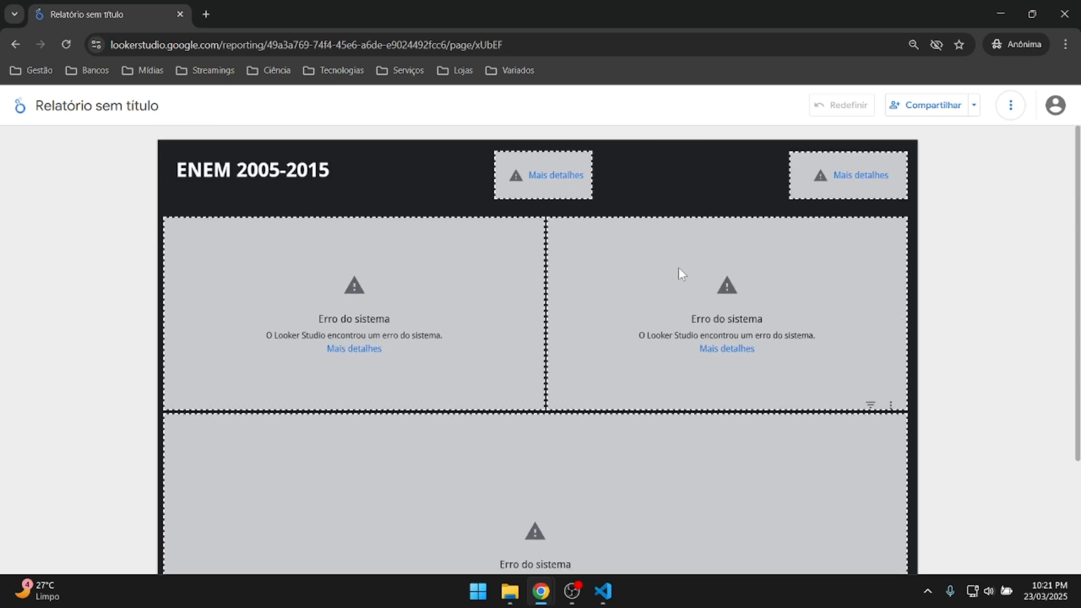
scroll(698, 282, down, 3)
mouse_move(548, 603)
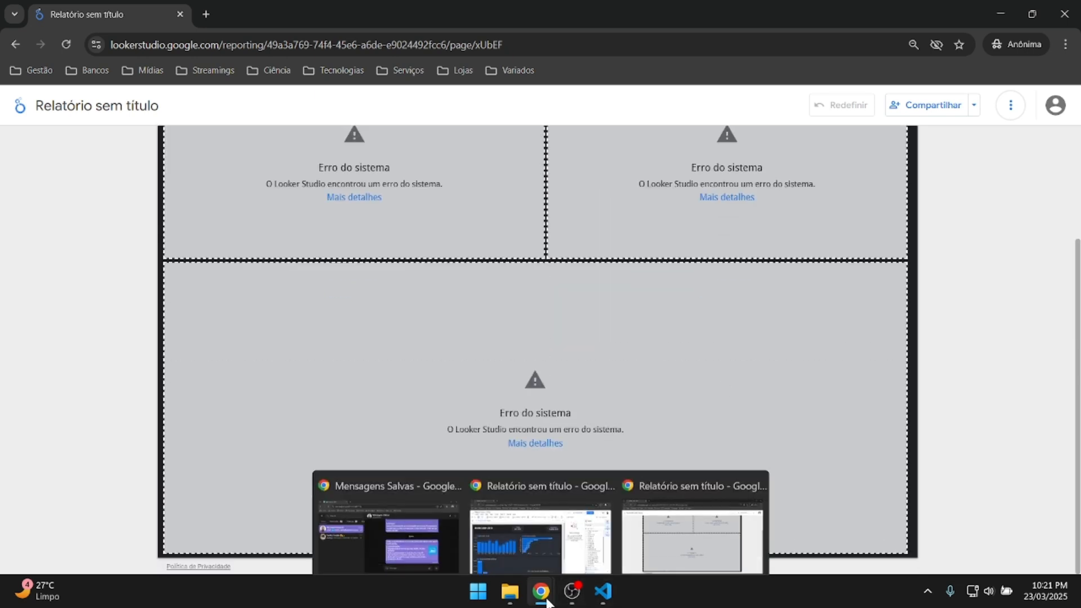
click(541, 537)
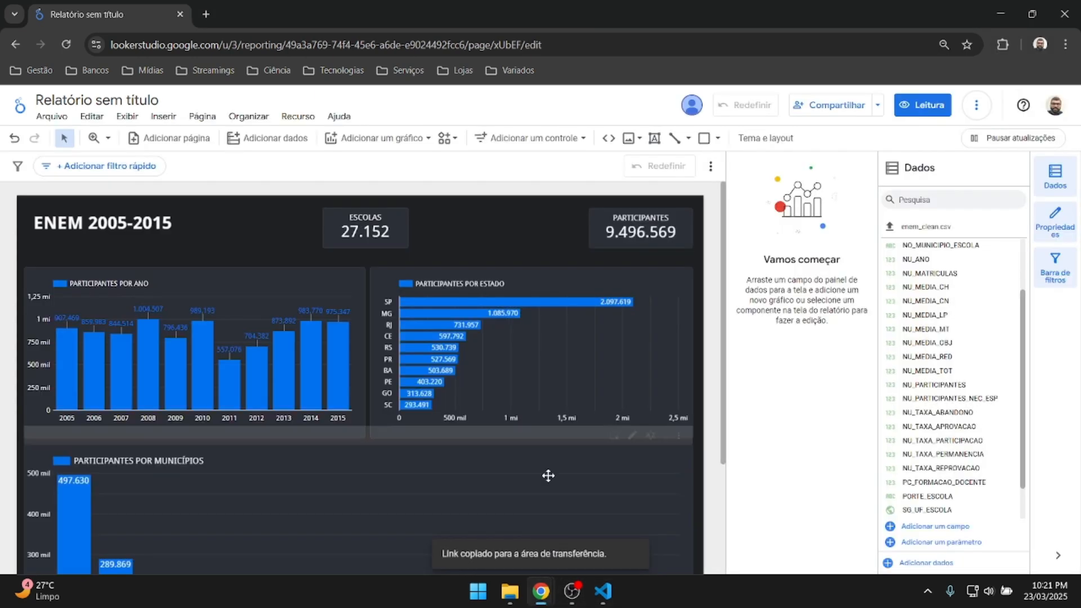
Change the enem_clean.csv data source's credentials to Credenciais do leitor.
click(299, 117)
click(361, 140)
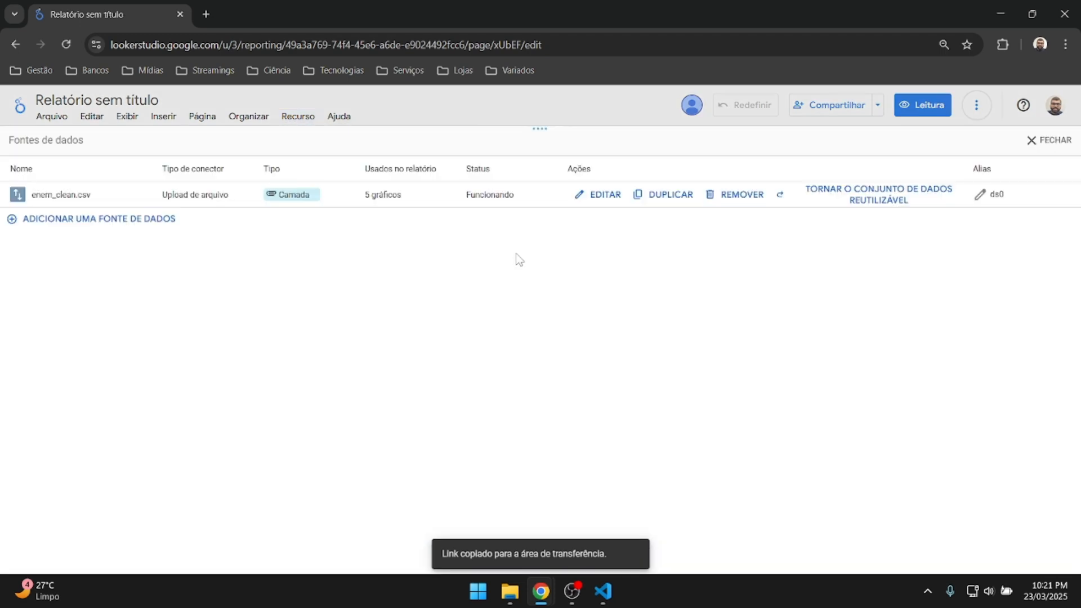
click(602, 197)
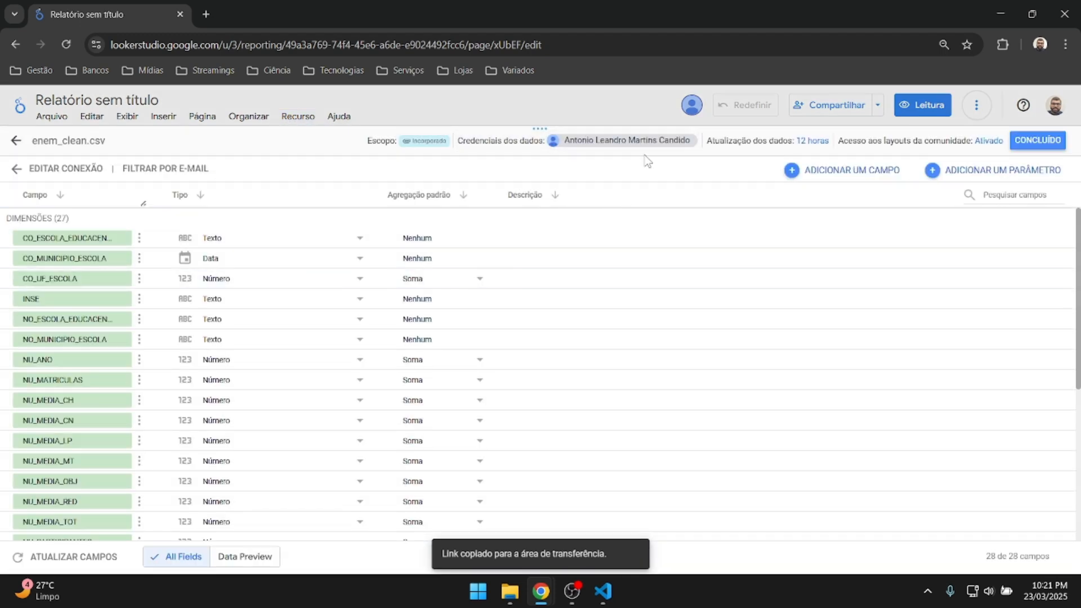
click(521, 143)
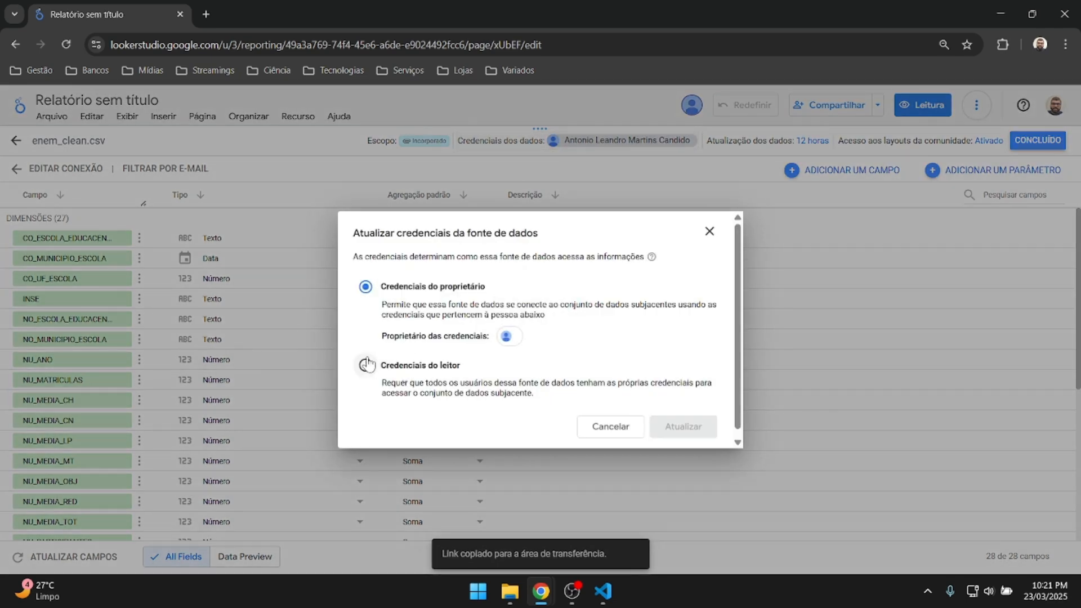
click(366, 365)
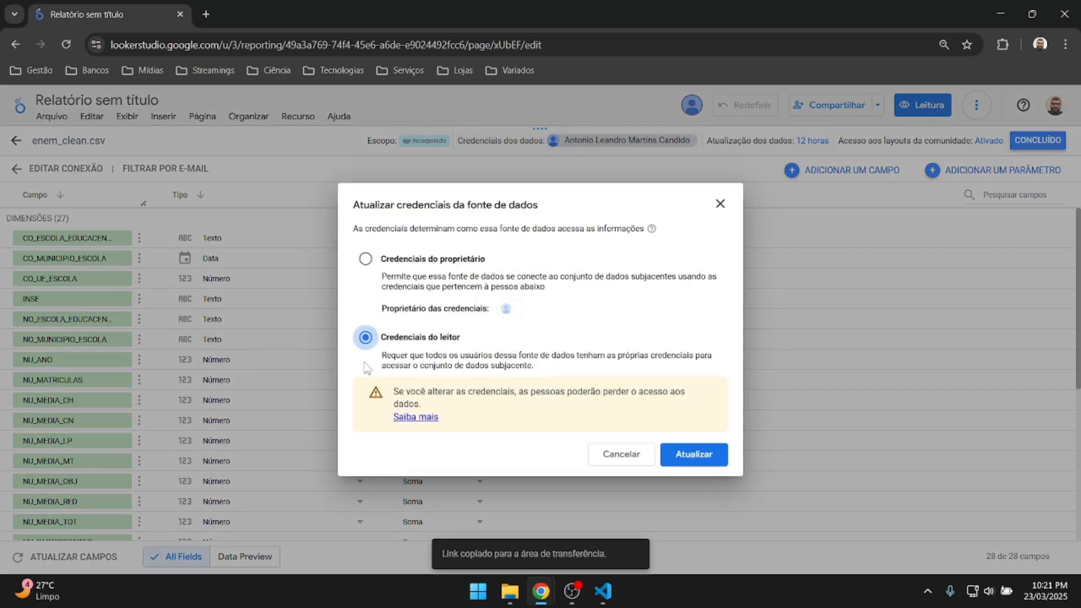
click(694, 454)
click(1034, 143)
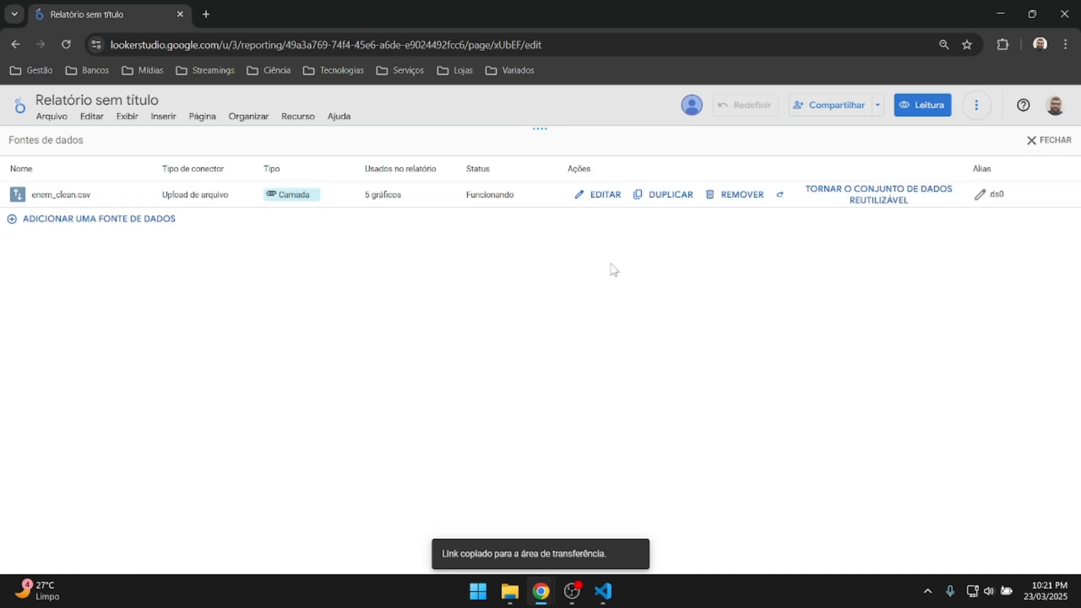
Reload the shared report in the incognito window, which still shows errors.
mouse_move(540, 592)
click(664, 530)
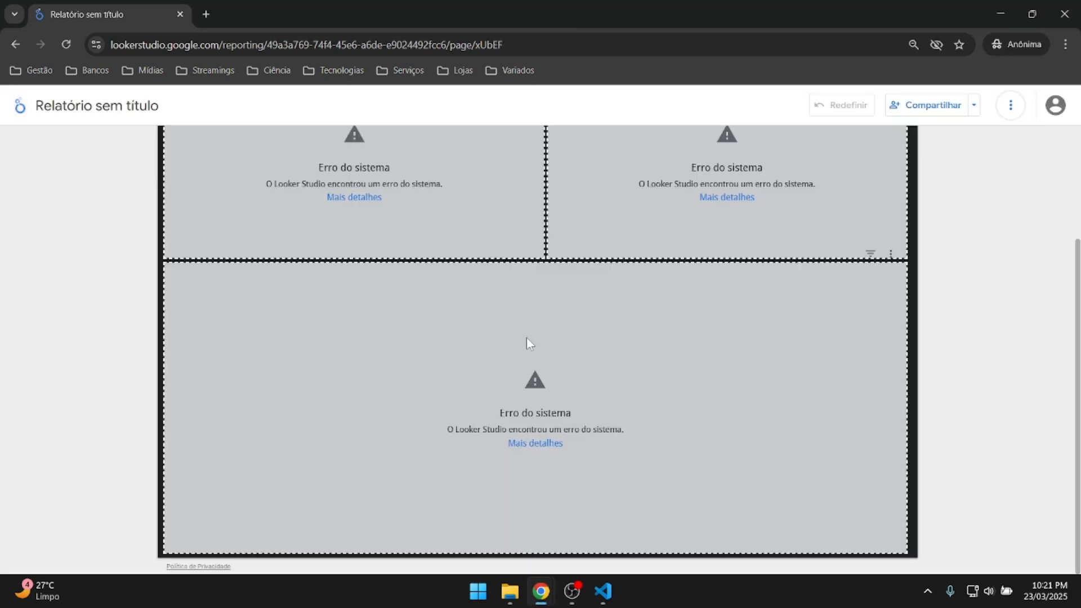
key(F5)
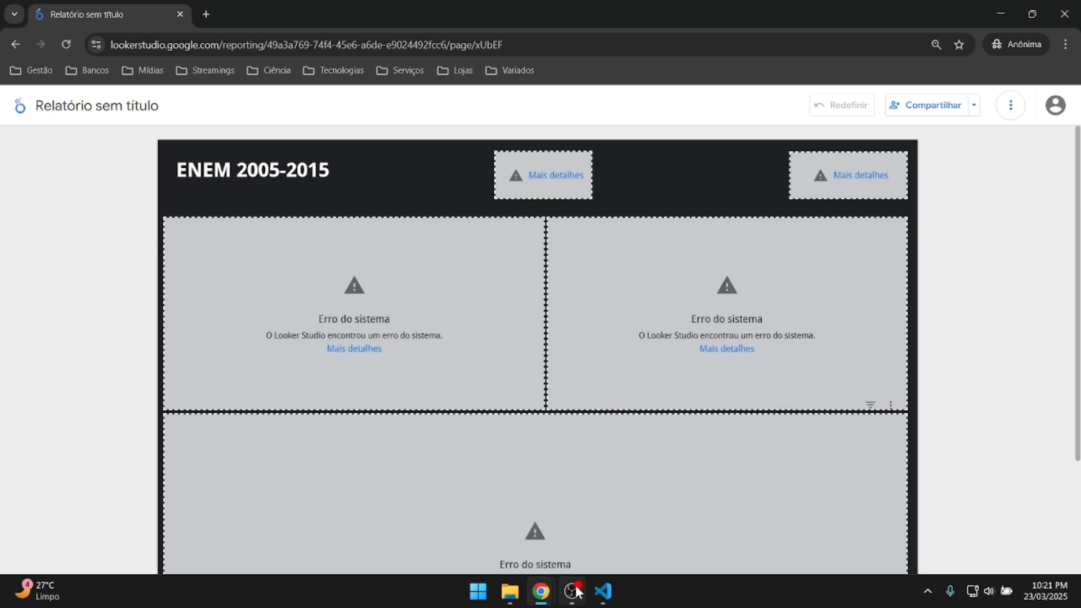
mouse_move(541, 591)
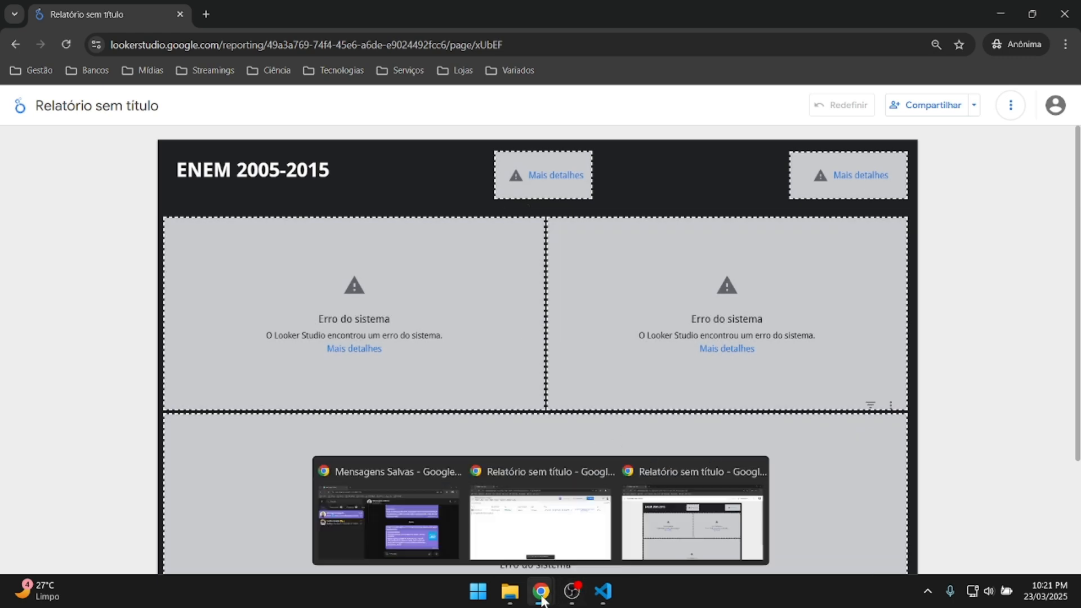
click(543, 528)
Restore enem_clean.csv to Credenciais do proprietário, close the data-sources panel, and check the incognito window.
click(606, 195)
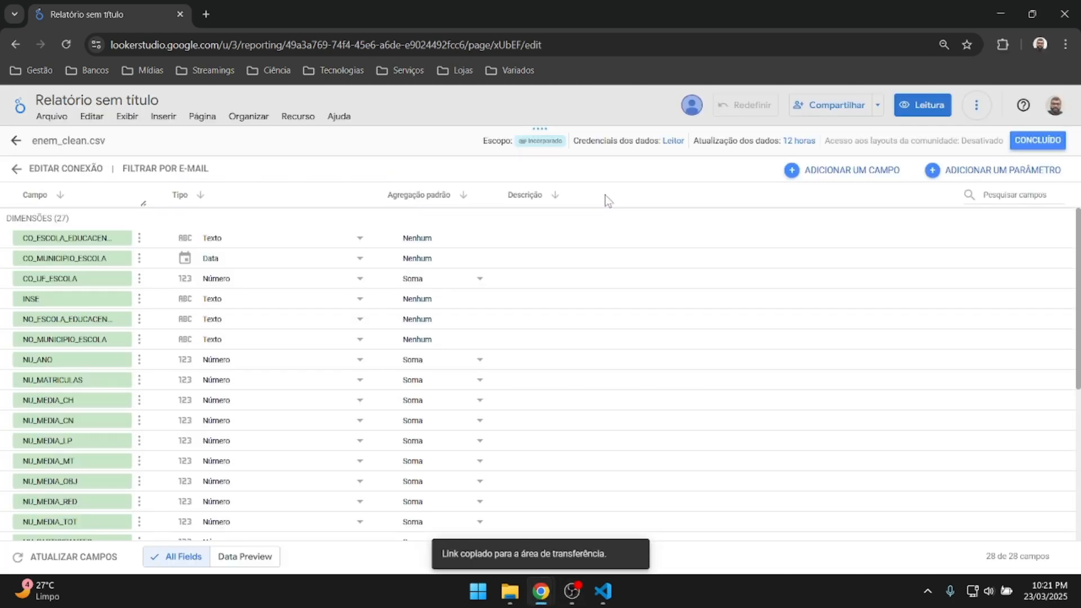
click(602, 141)
click(367, 288)
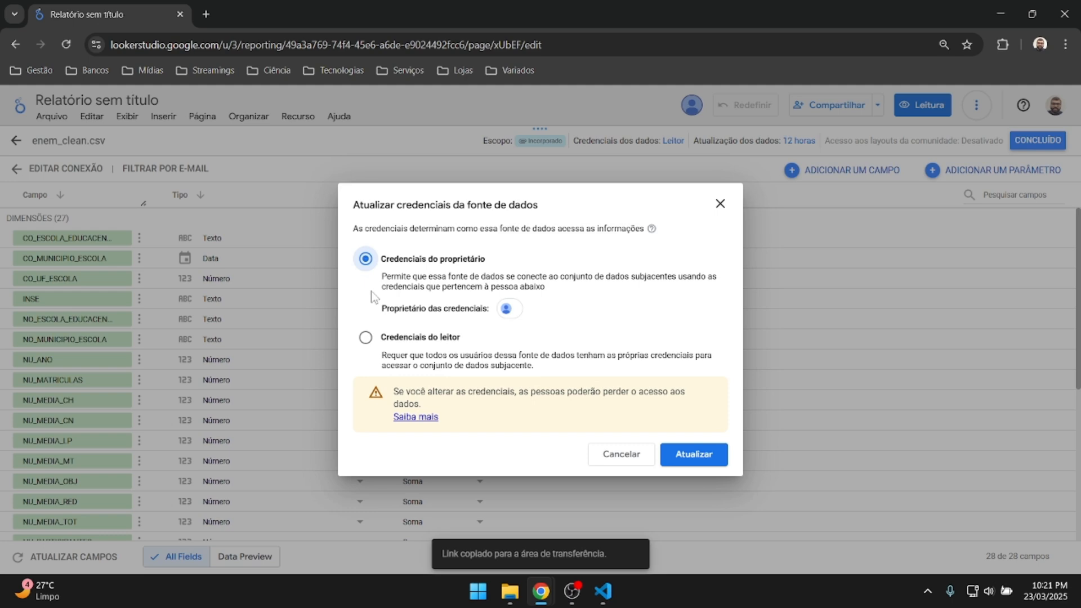
click(696, 456)
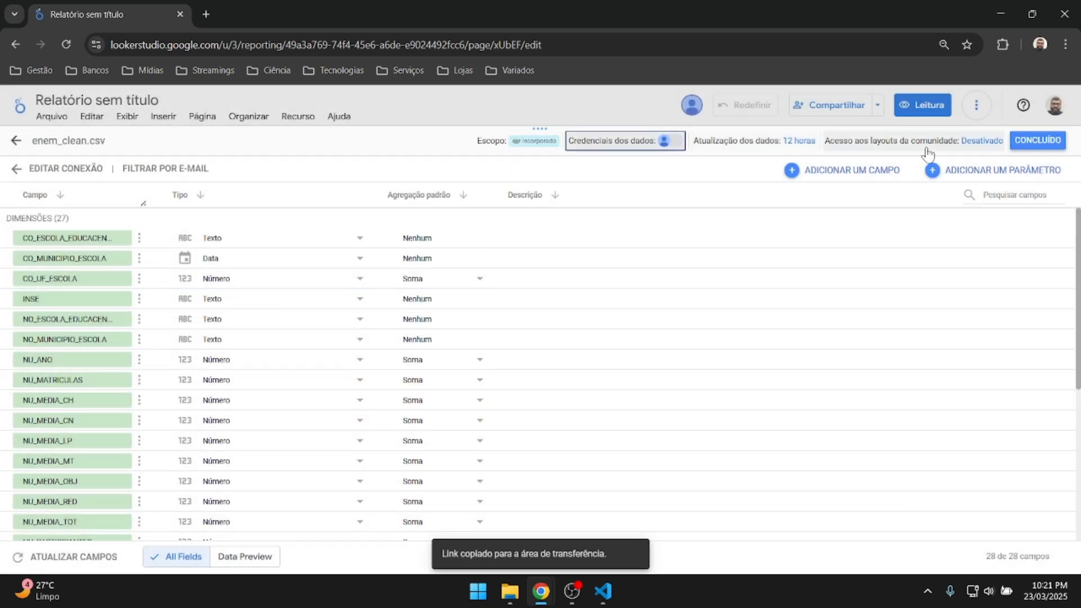
click(1036, 144)
click(1041, 140)
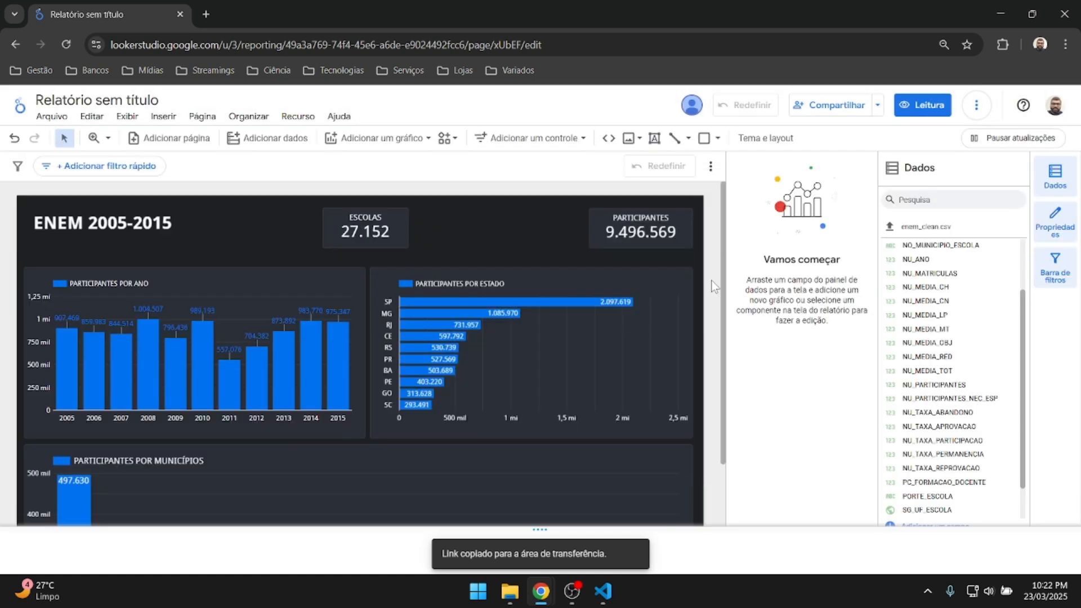
mouse_move(541, 594)
click(544, 521)
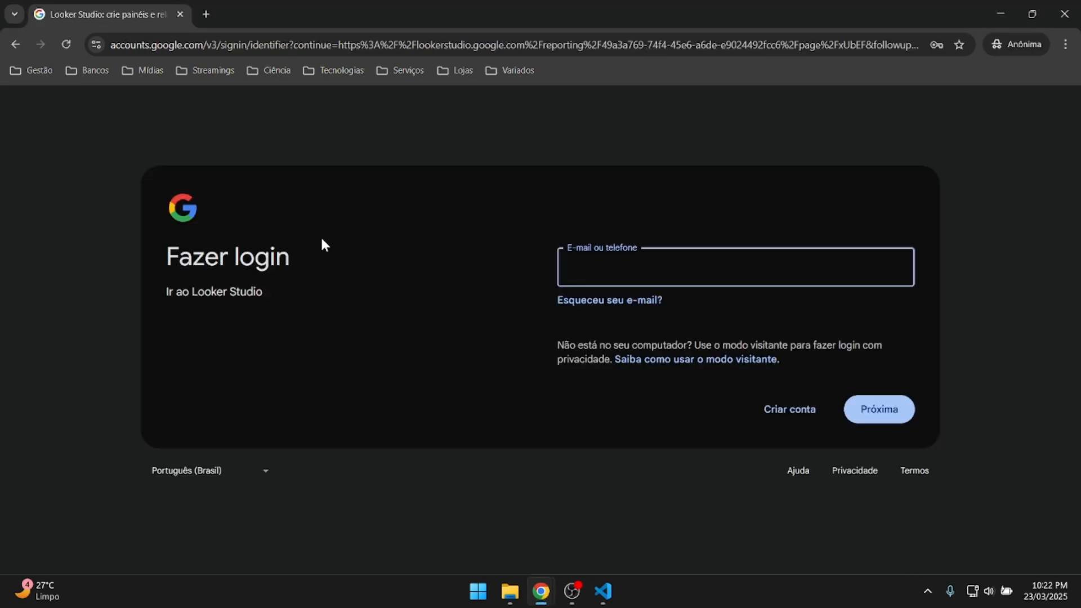
Sign in with a saved account's e-mail, then autofill its saved password.
click(622, 260)
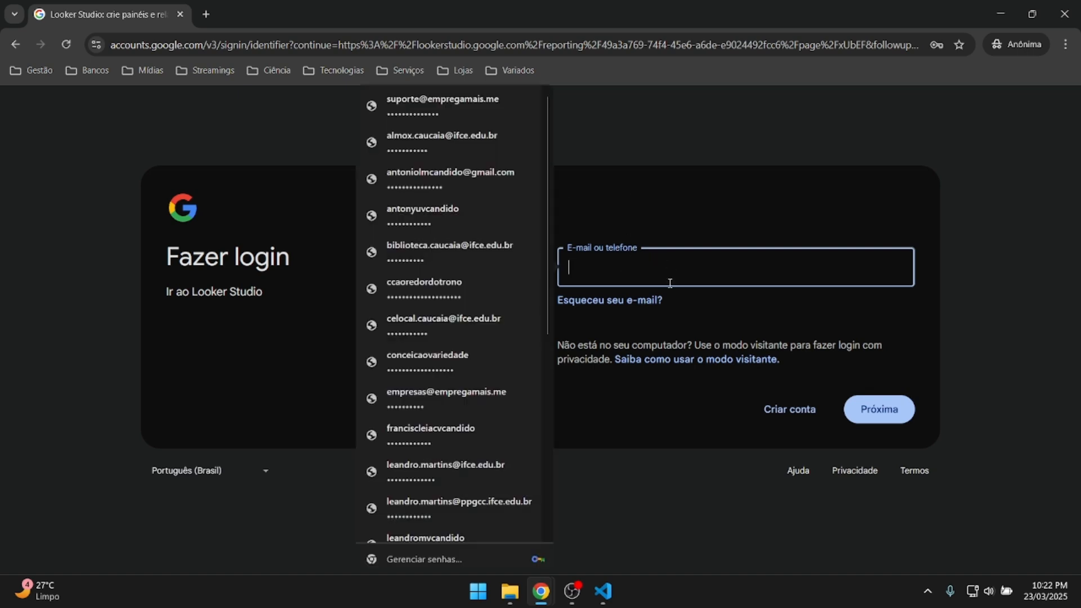
scroll(495, 208, down, 7)
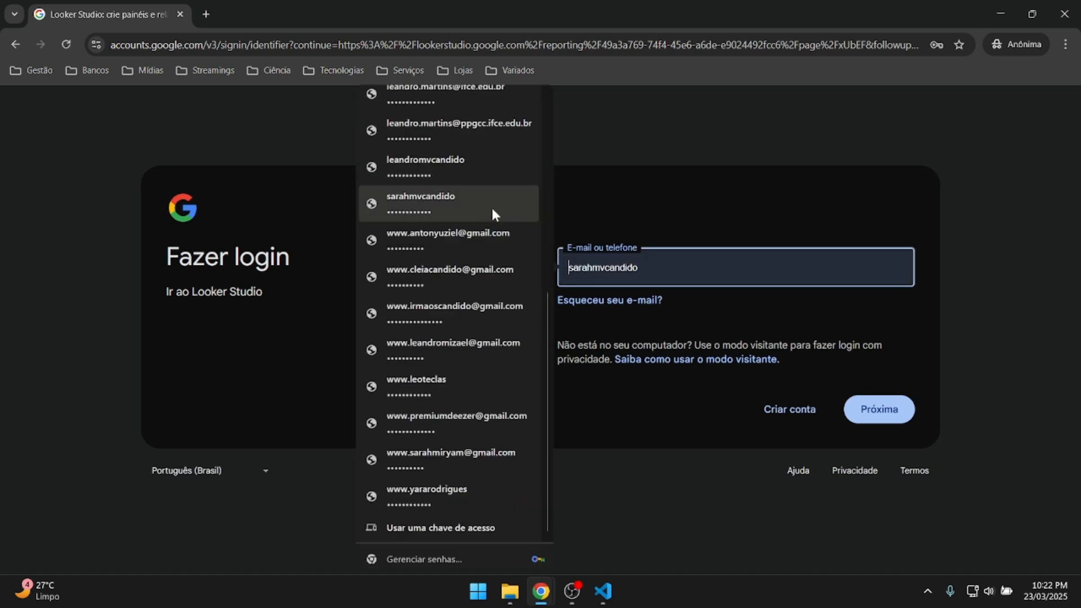
click(472, 420)
click(874, 410)
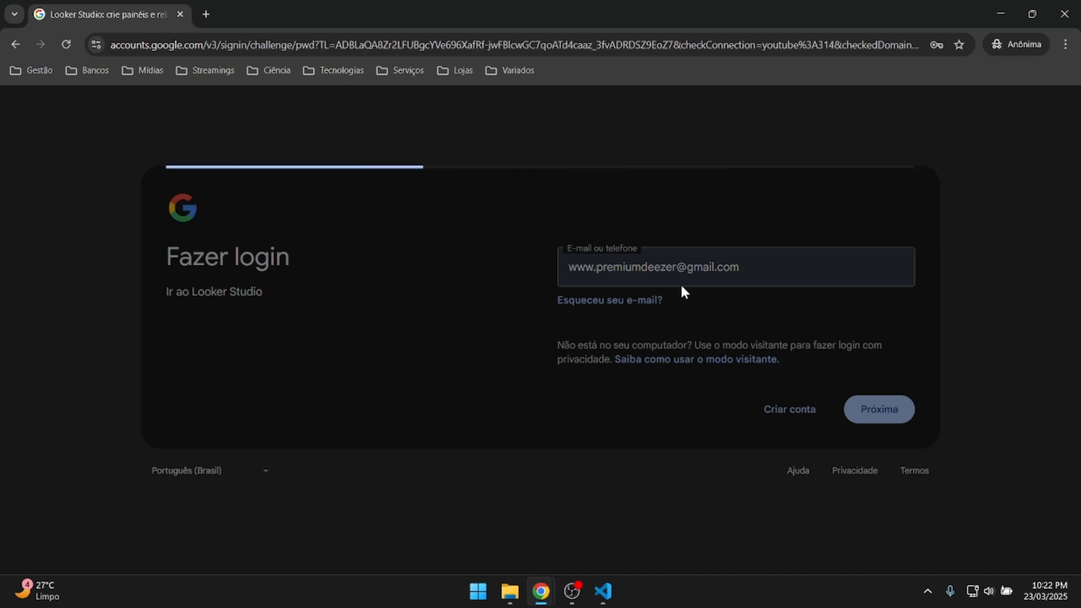
click(666, 286)
scroll(465, 215, down, 5)
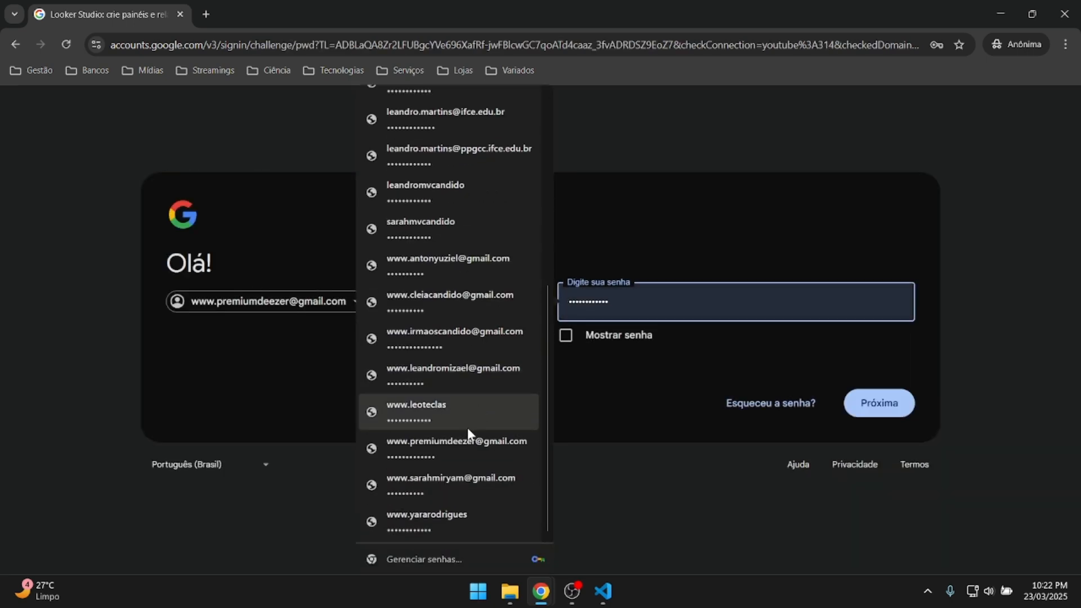
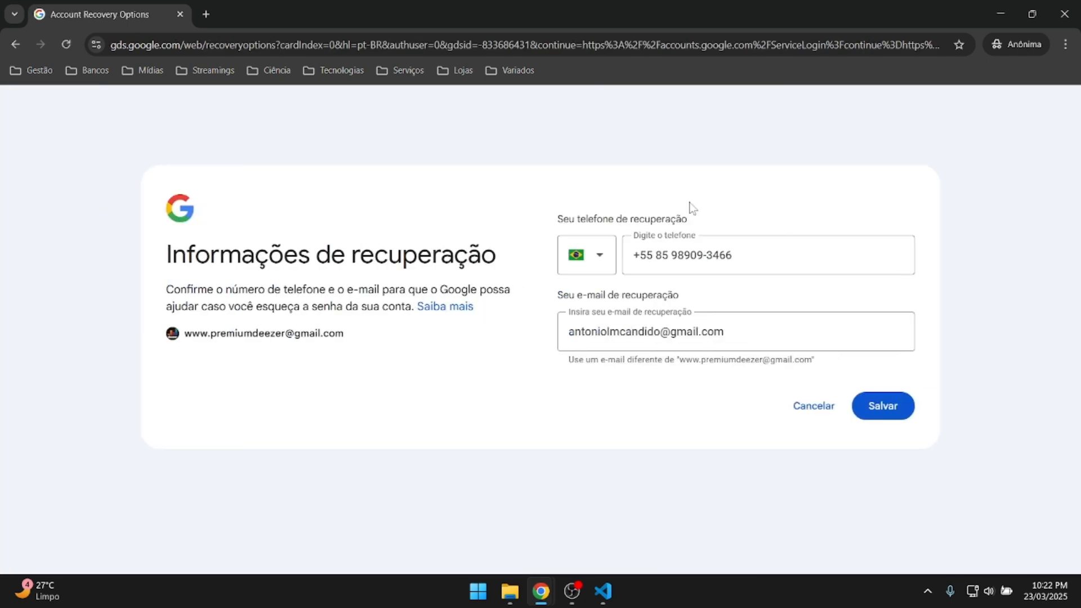
Cancel the recovery phone and e-mail prompt without saving, letting the shared report load.
click(800, 406)
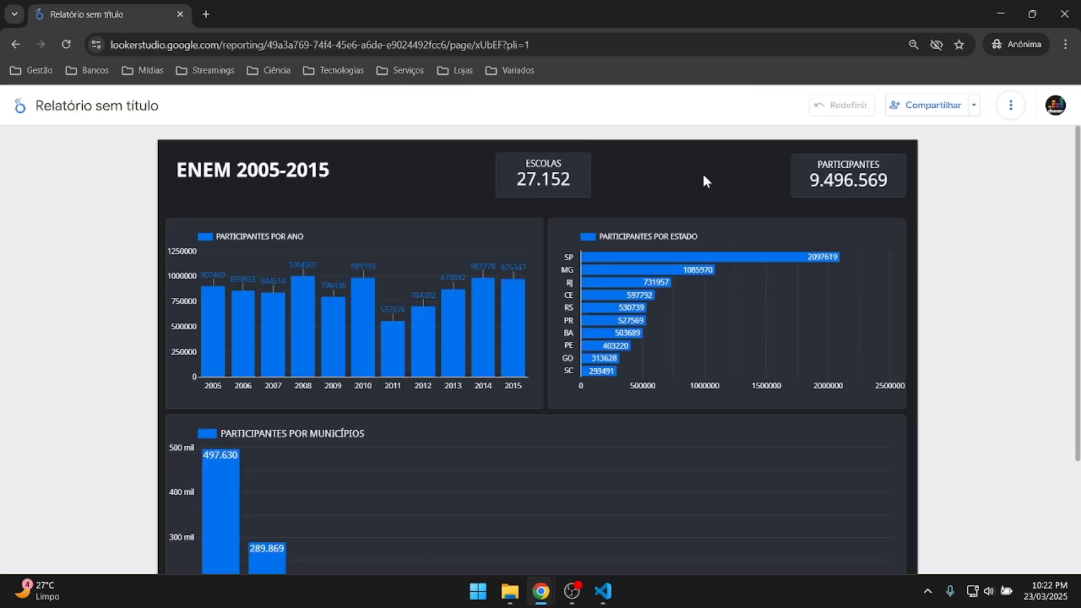
Review the loaded ENEM 2005-2015 scorecards and charts, then present the report full screen with Apresentar.
scroll(703, 205, down, 3)
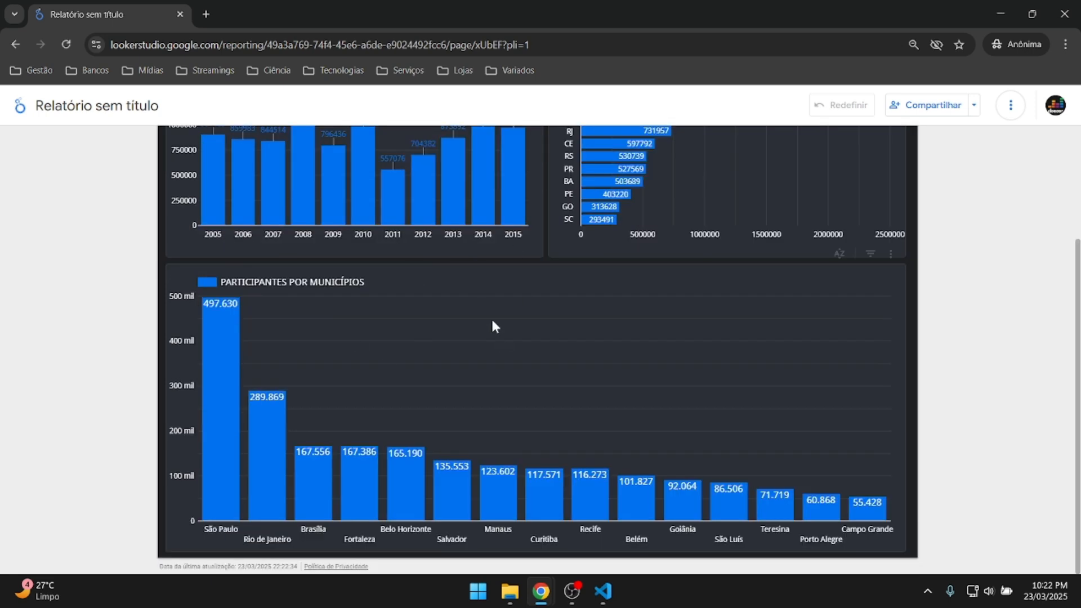
scroll(544, 345, up, 3)
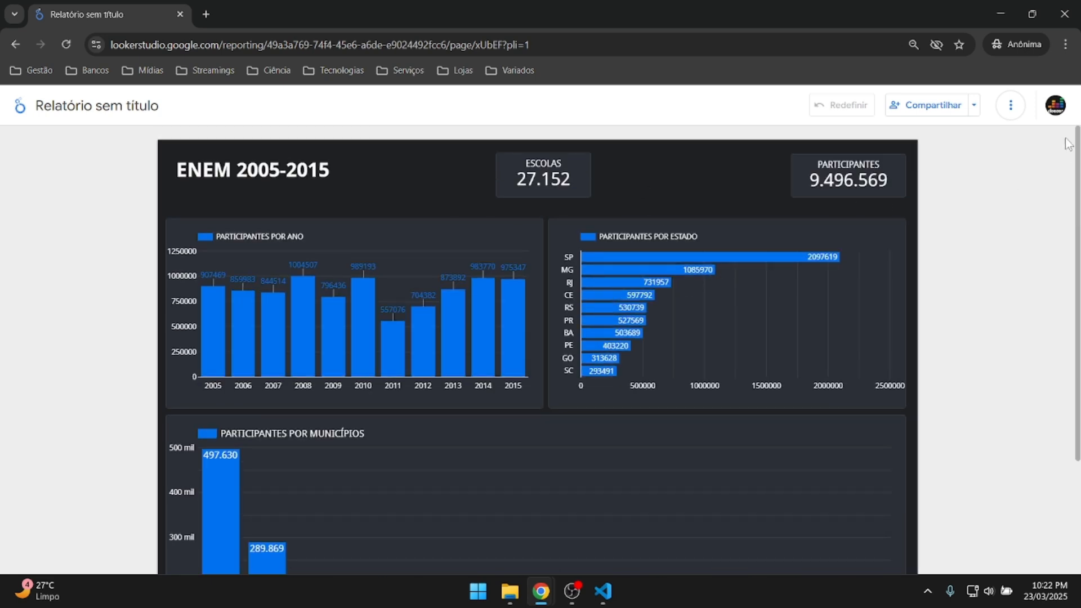
scroll(624, 188, down, 3)
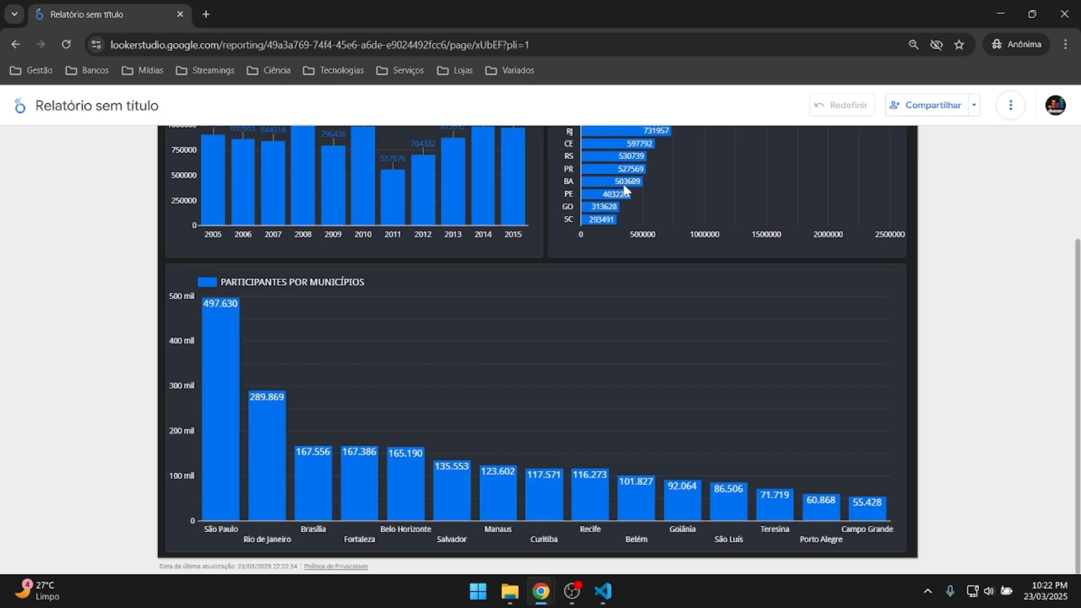
scroll(624, 191, up, 3)
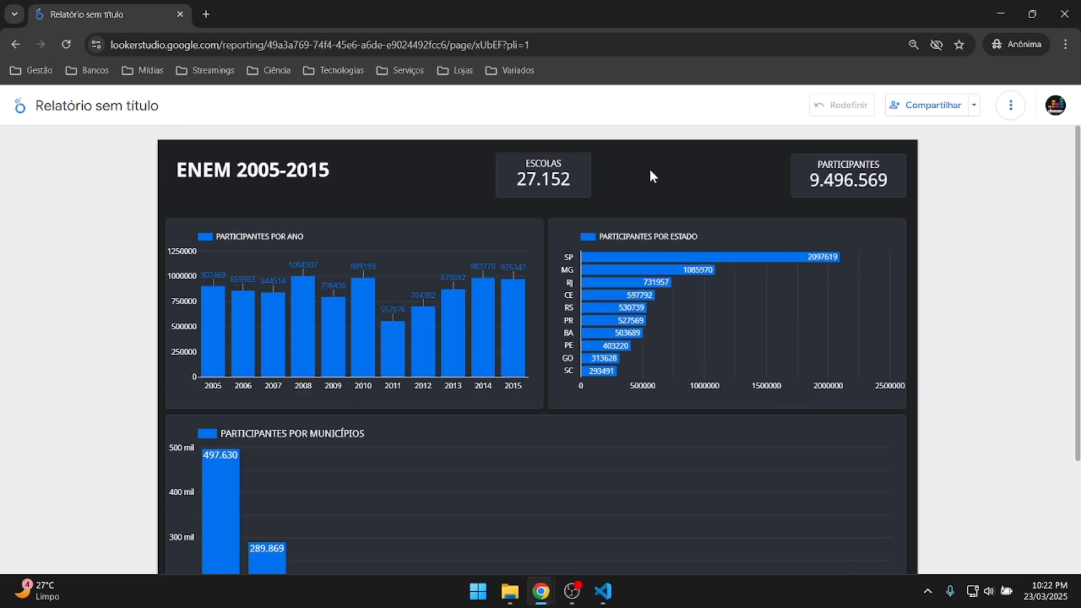
scroll(652, 176, down, 3)
scroll(648, 175, up, 3)
scroll(673, 188, down, 3)
scroll(717, 193, up, 3)
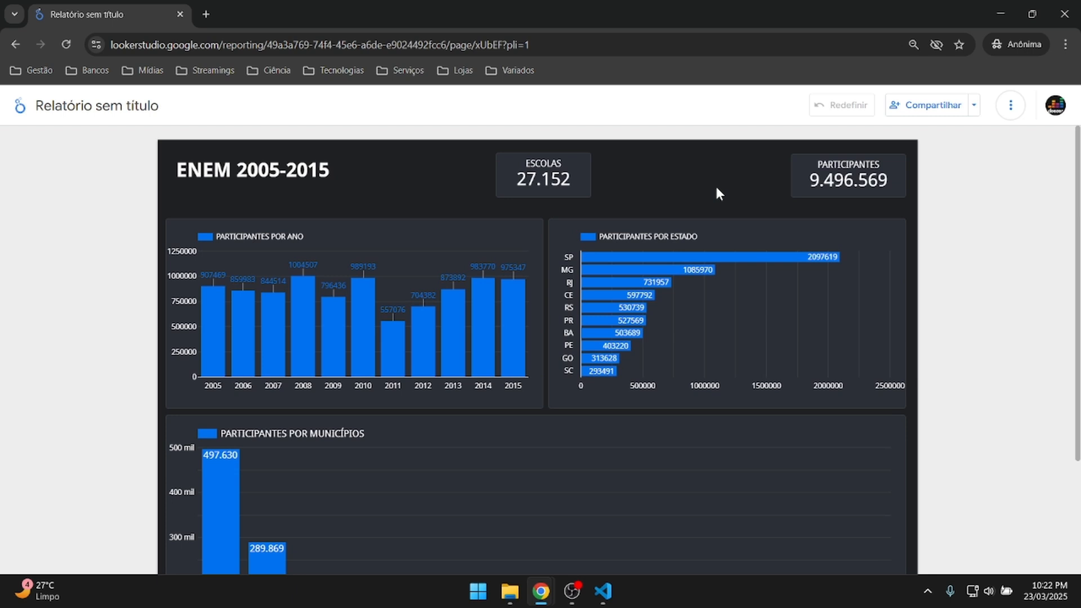
click(1011, 104)
click(951, 201)
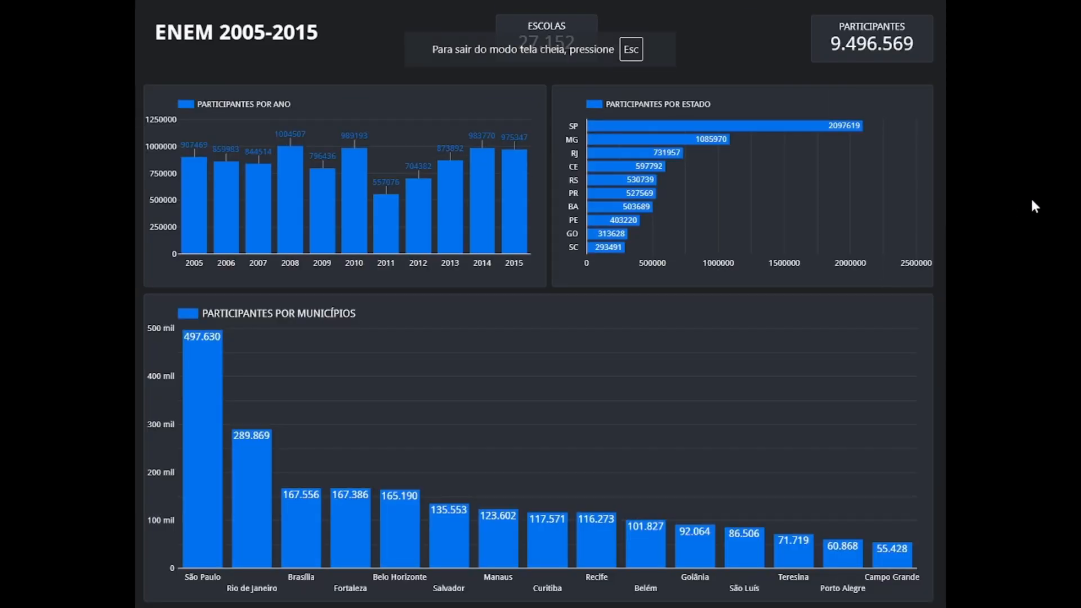